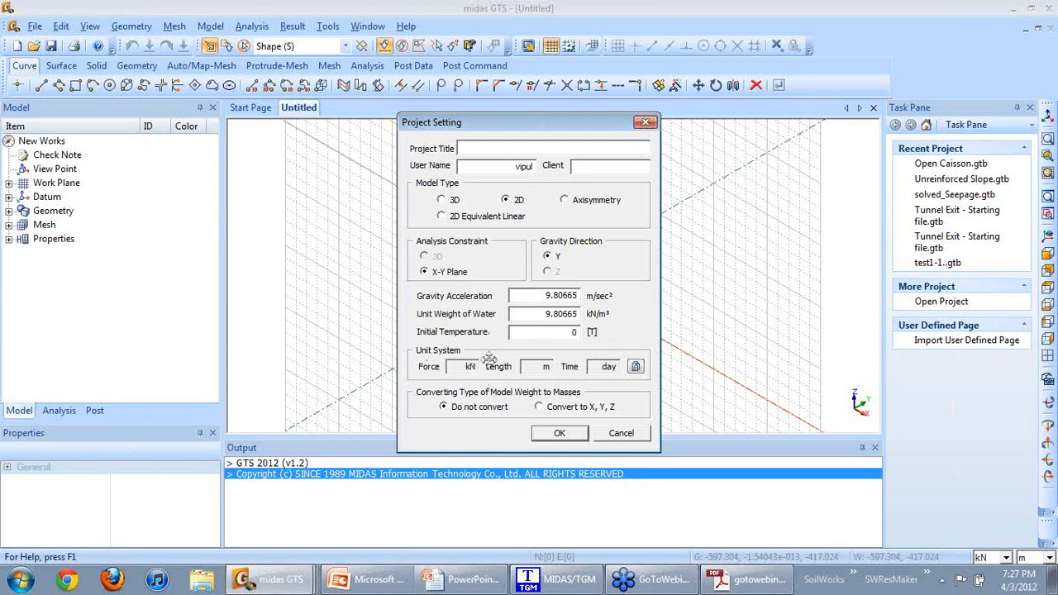
Set the project's unit system to lbf for force, mm for length and sec for time, and close the project settings.
click(635, 367)
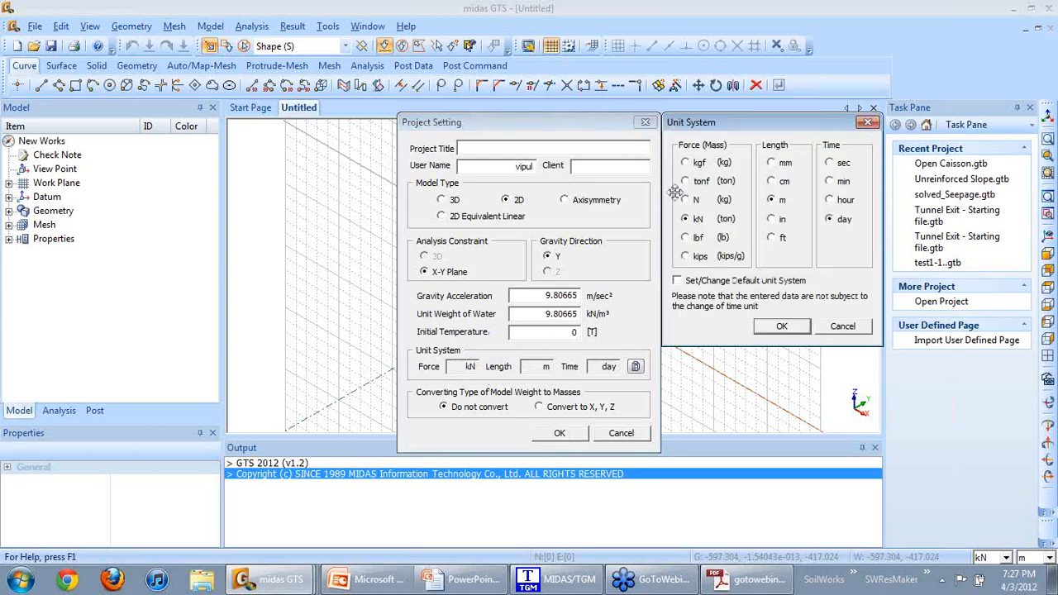
click(685, 238)
click(771, 219)
click(771, 162)
click(830, 163)
click(781, 327)
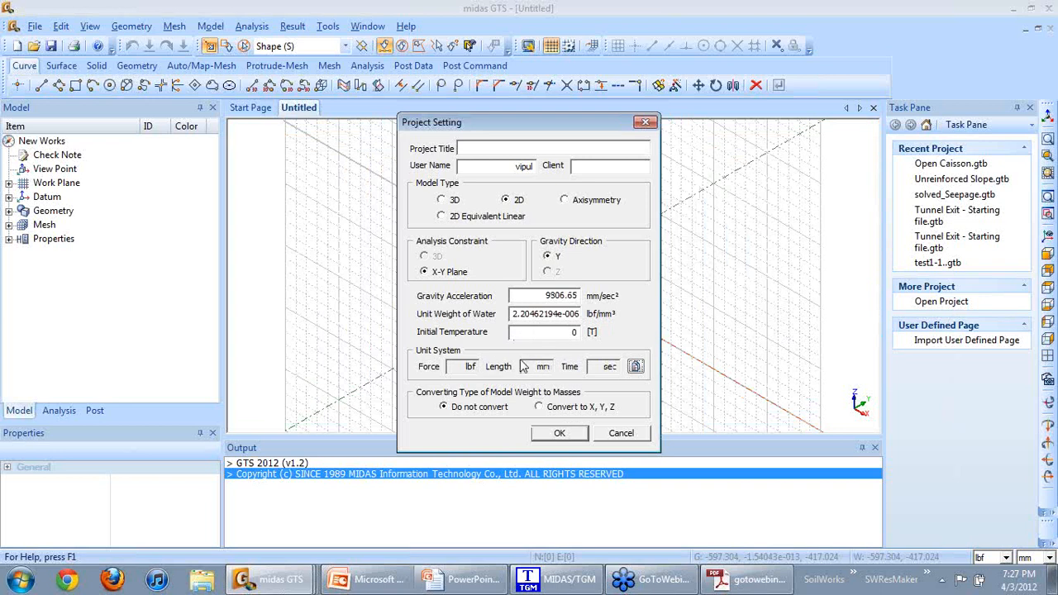
click(631, 437)
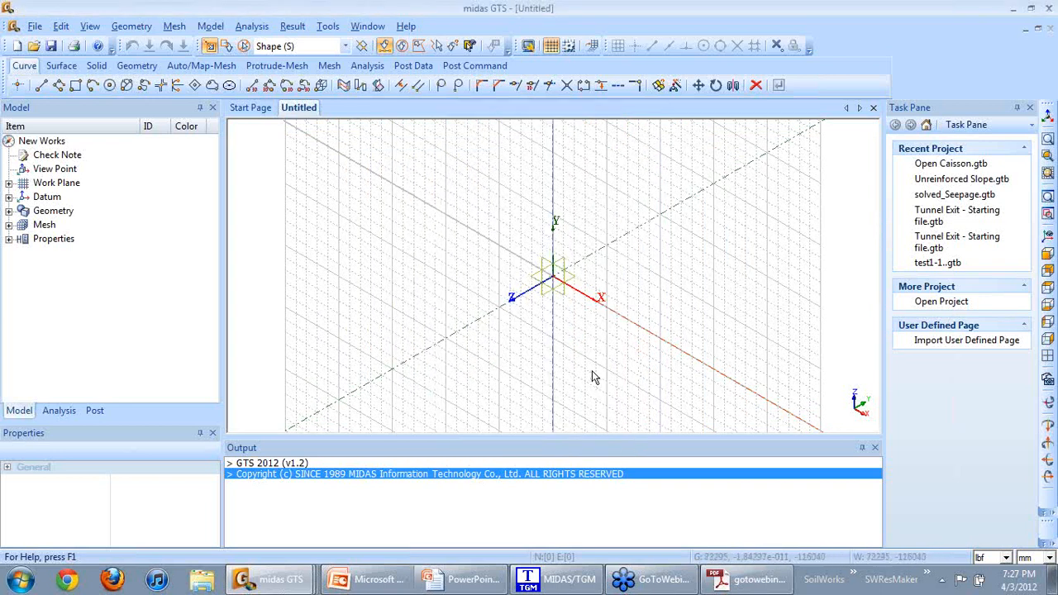
Set the force unit to kN and the length unit to m, and enlarge the Properties pane.
click(1006, 558)
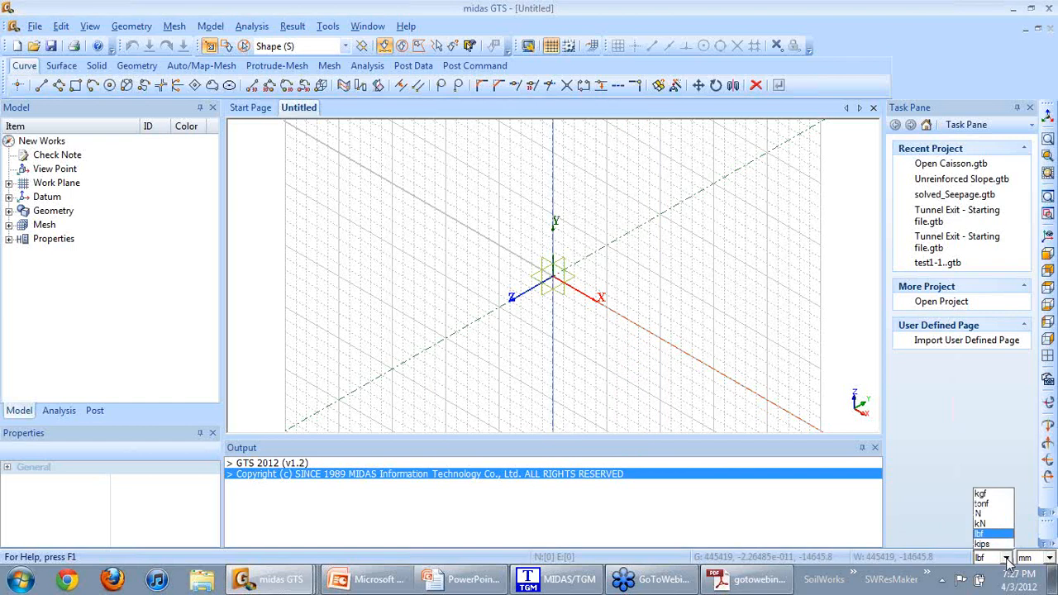
click(982, 523)
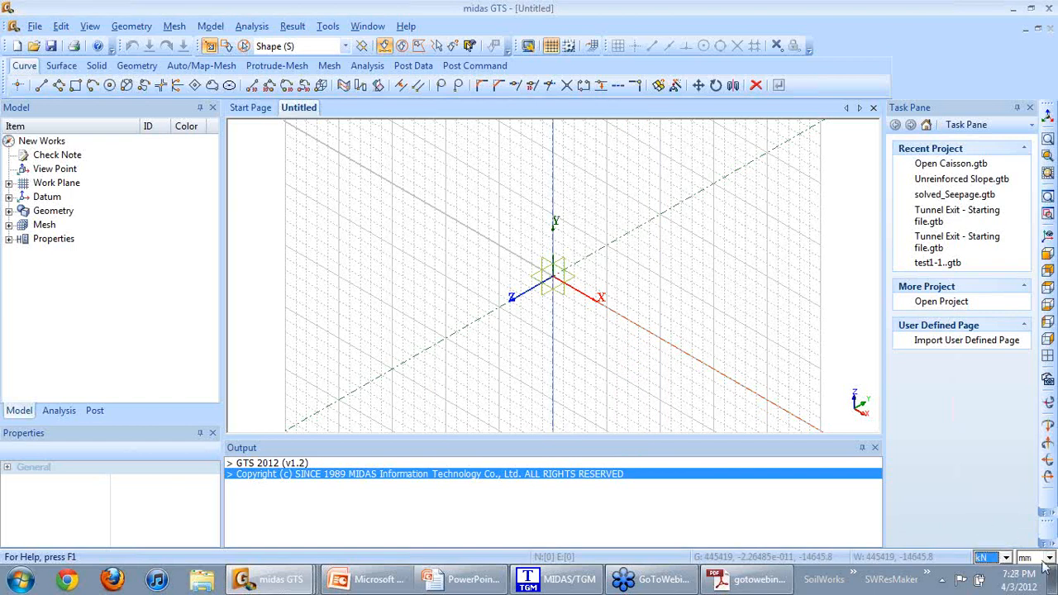
click(1048, 559)
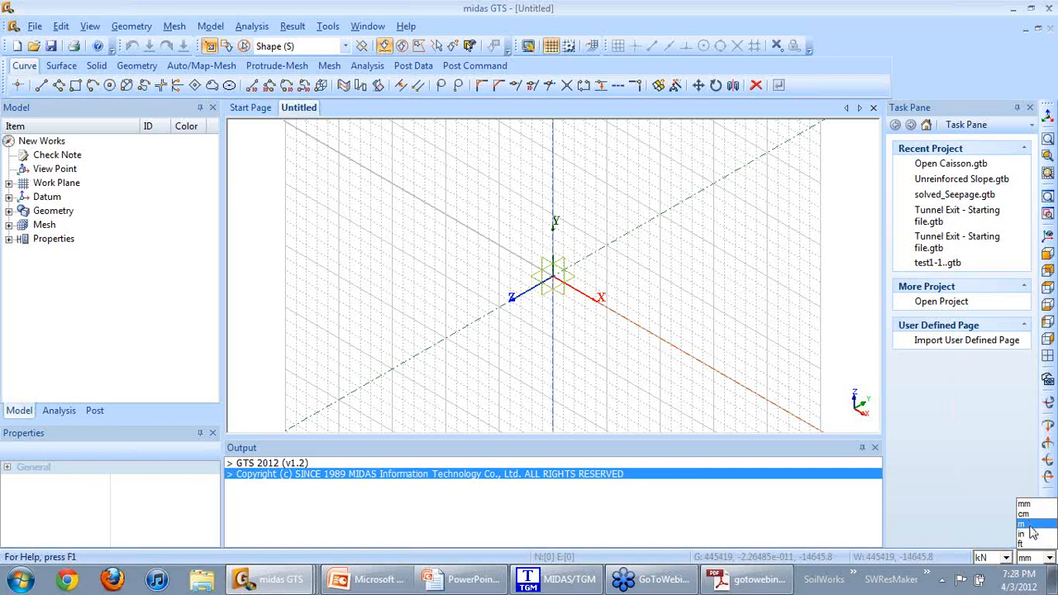
click(1029, 525)
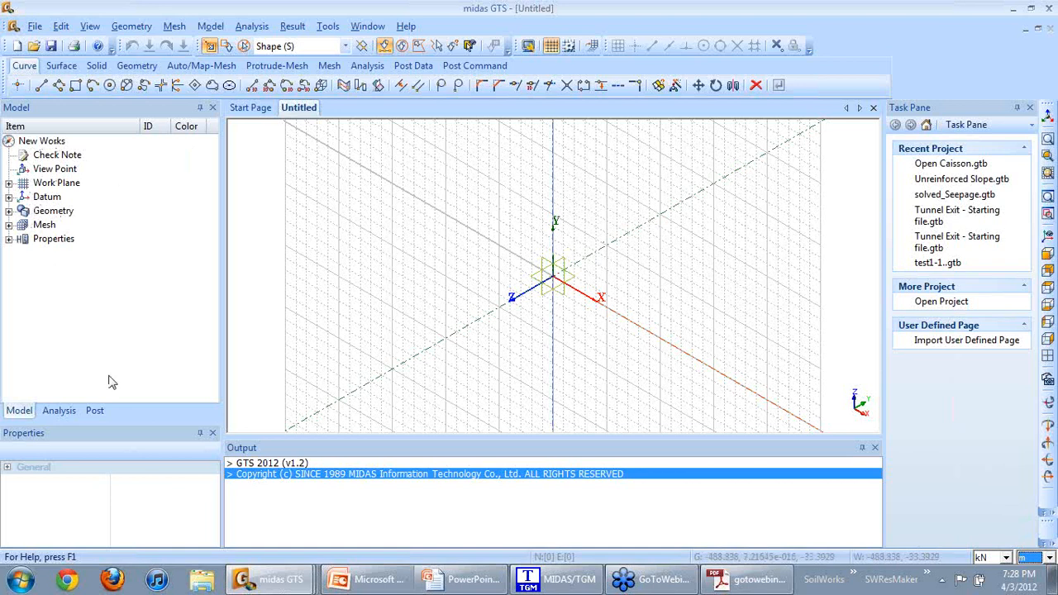
drag(142, 423, 136, 347)
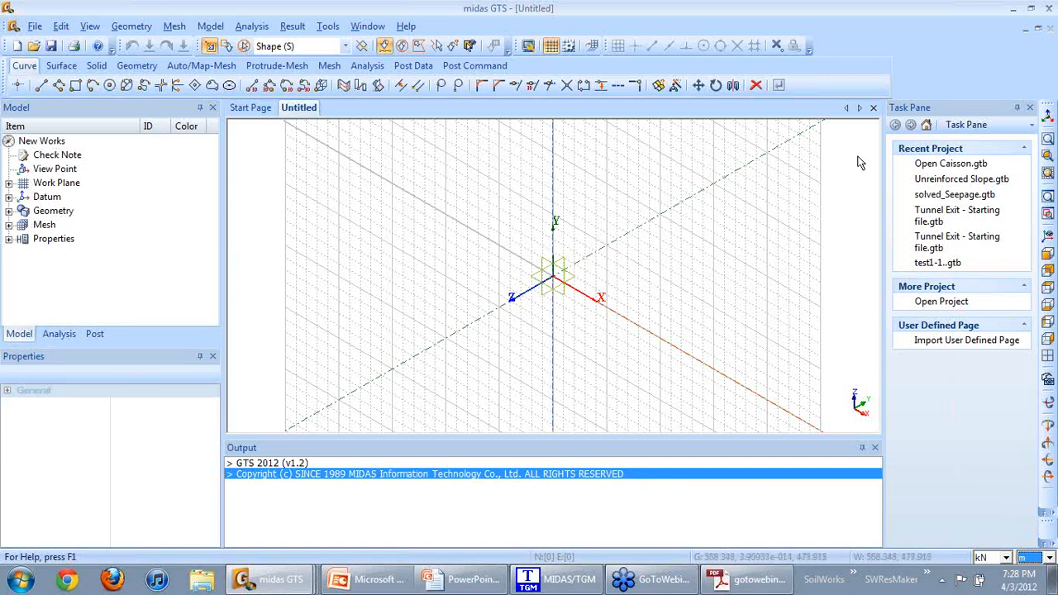
click(132, 27)
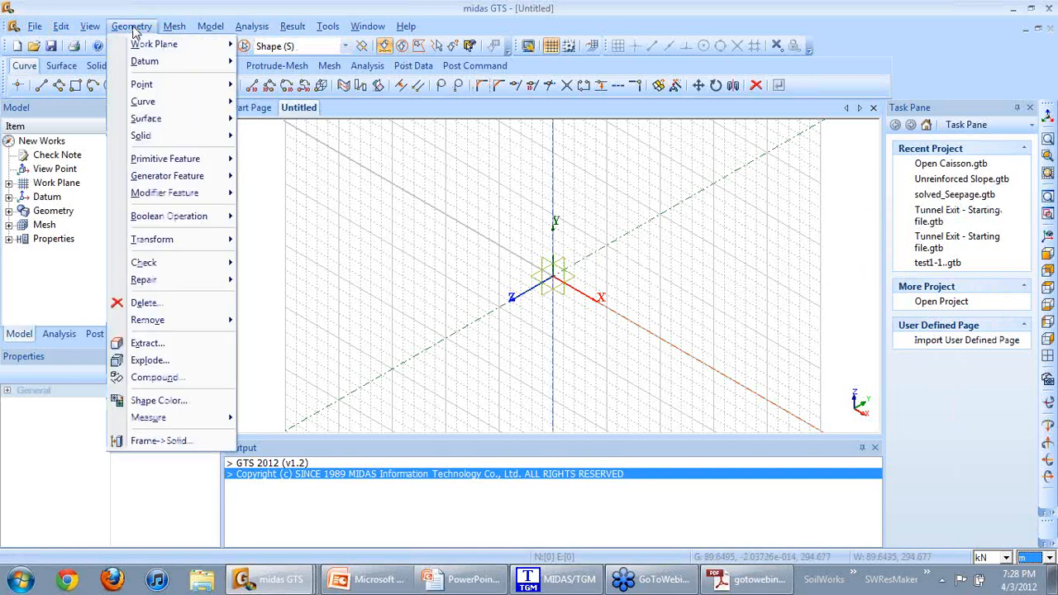
click(174, 27)
click(173, 27)
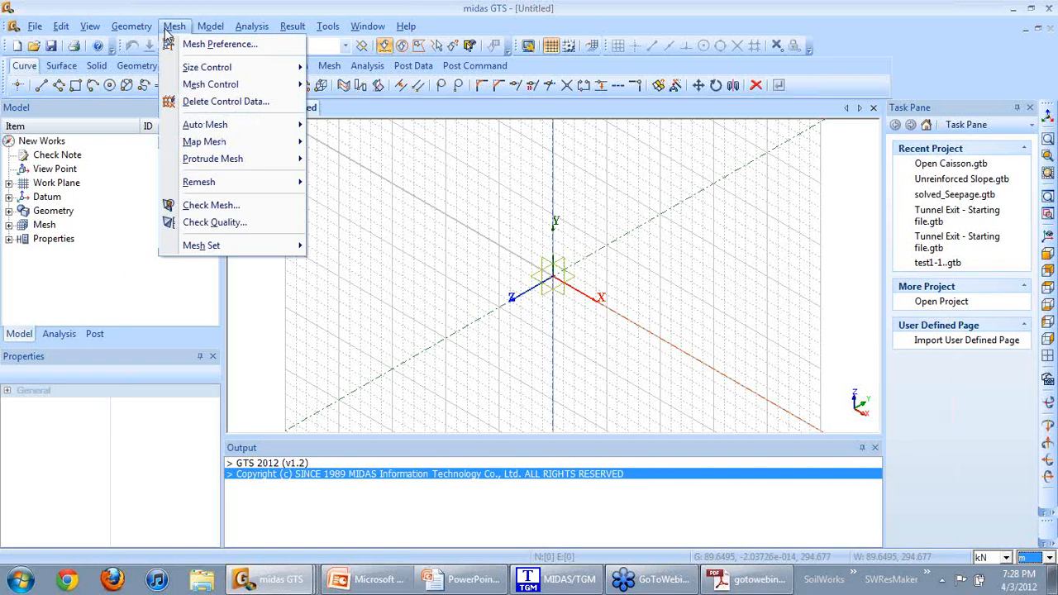
mouse_move(199, 35)
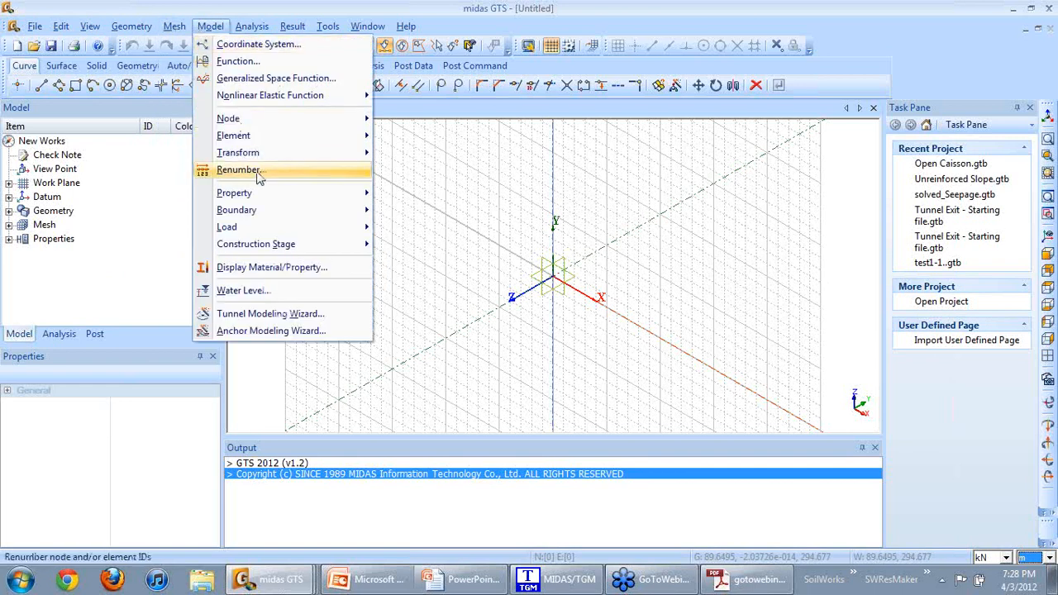
mouse_move(264, 198)
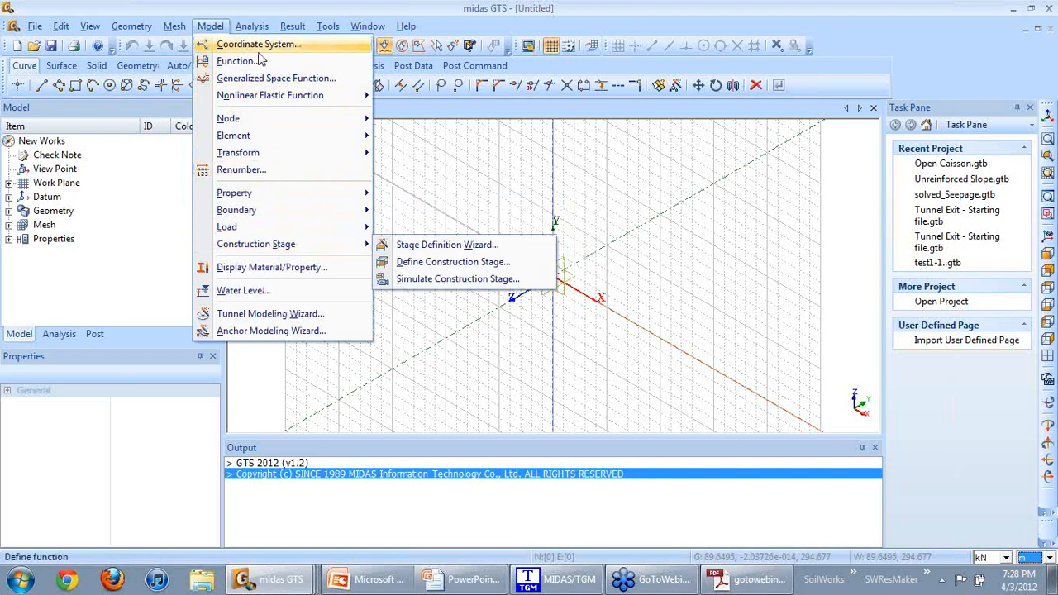
mouse_move(254, 31)
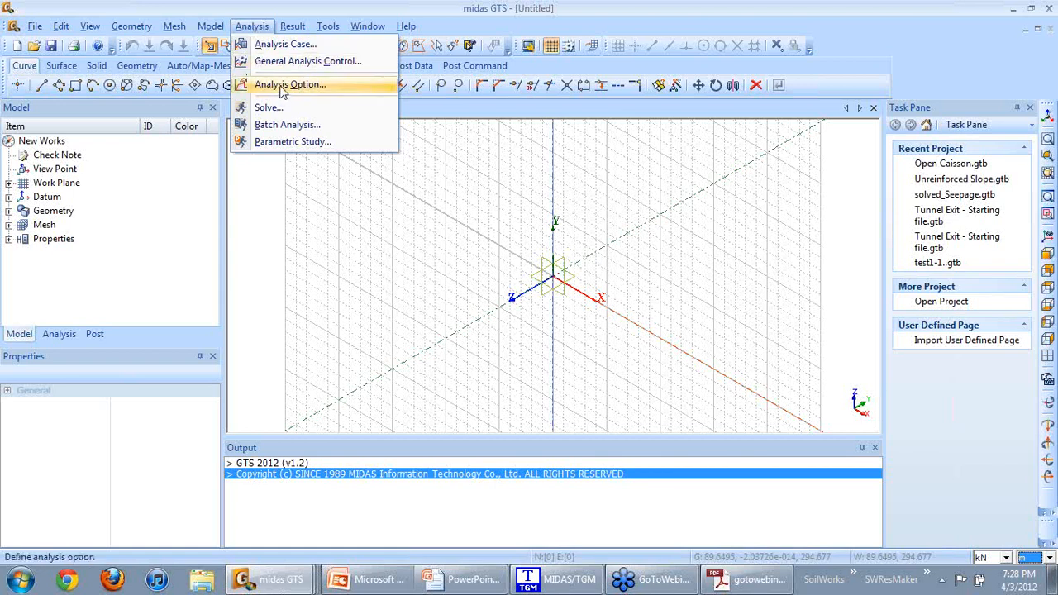
click(293, 27)
click(295, 28)
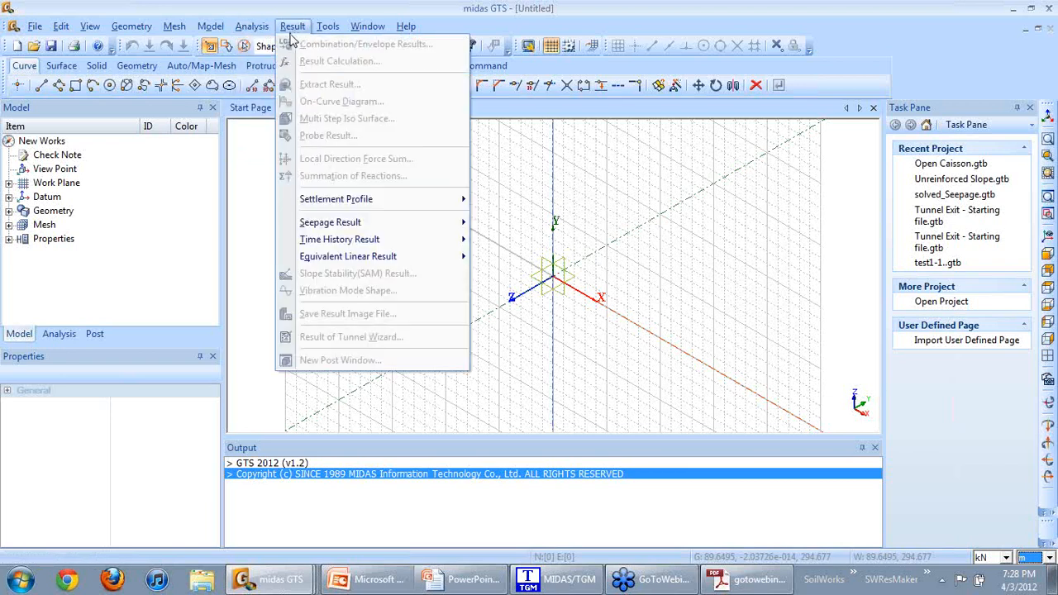
click(685, 74)
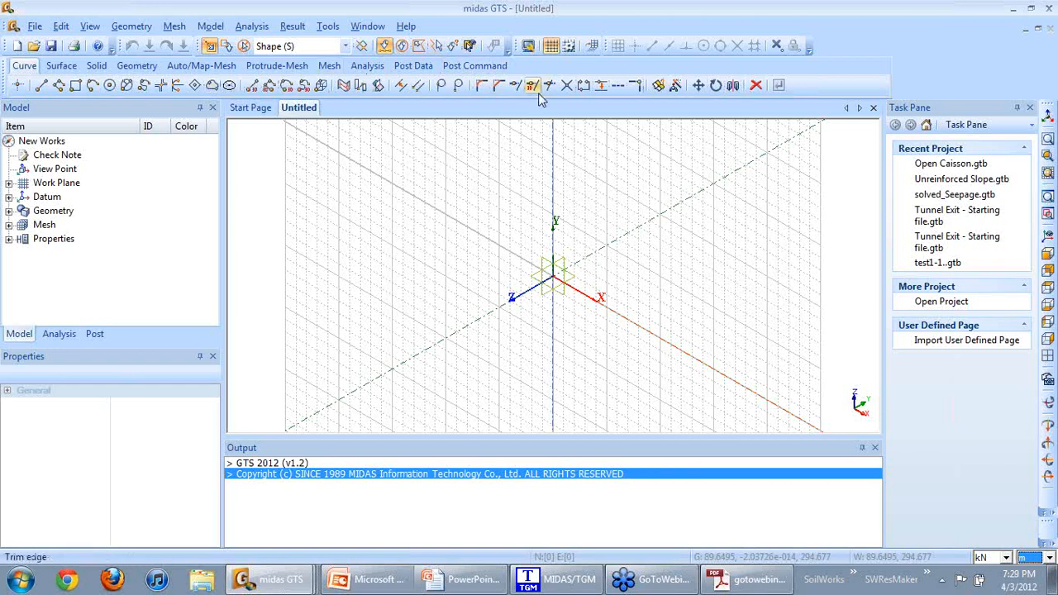
click(62, 66)
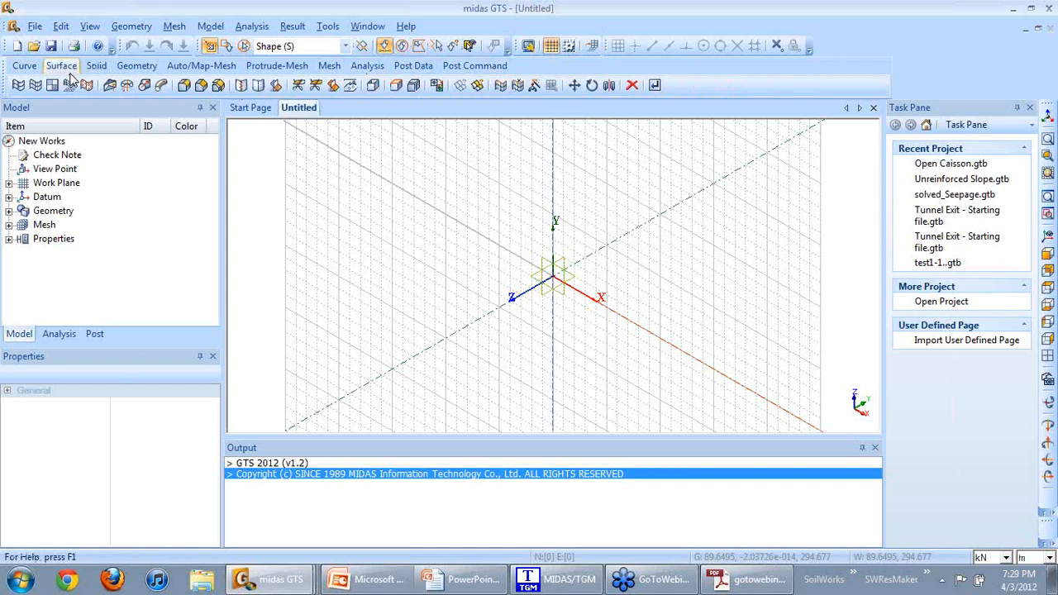
click(95, 67)
click(140, 68)
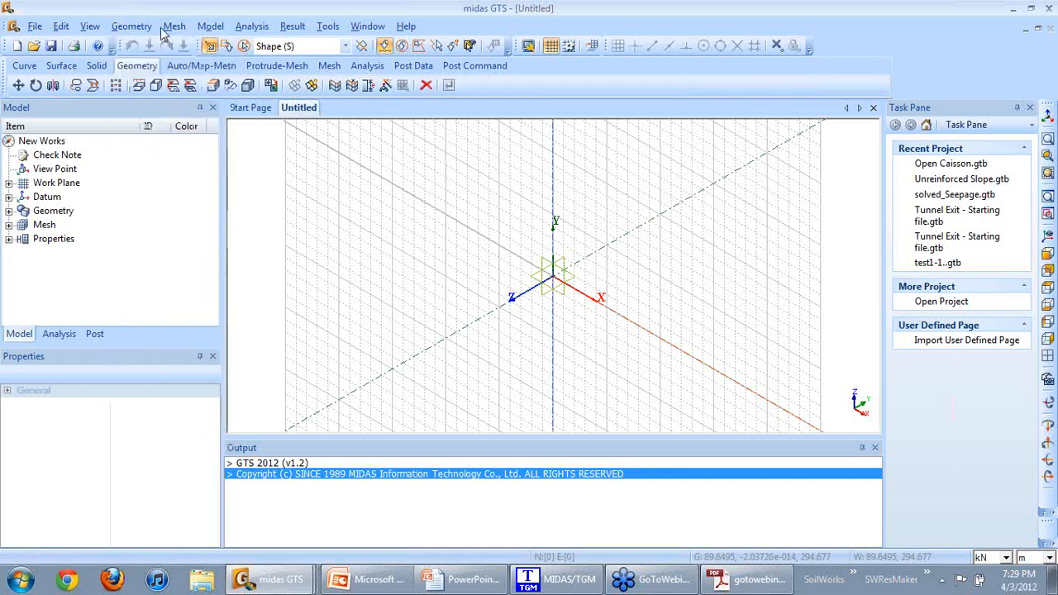
click(367, 26)
click(97, 65)
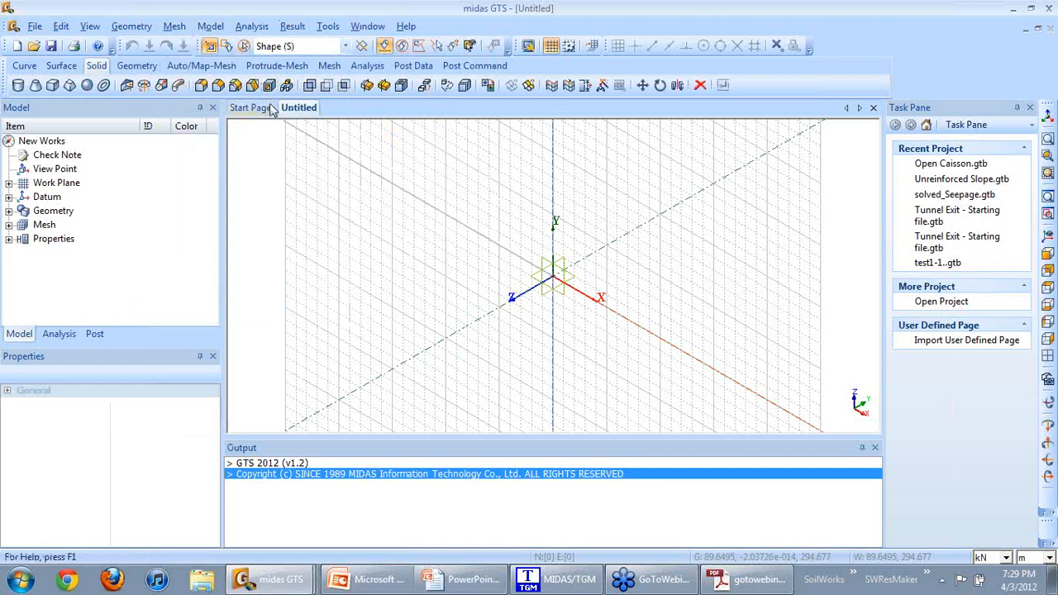
click(330, 31)
mouse_move(493, 87)
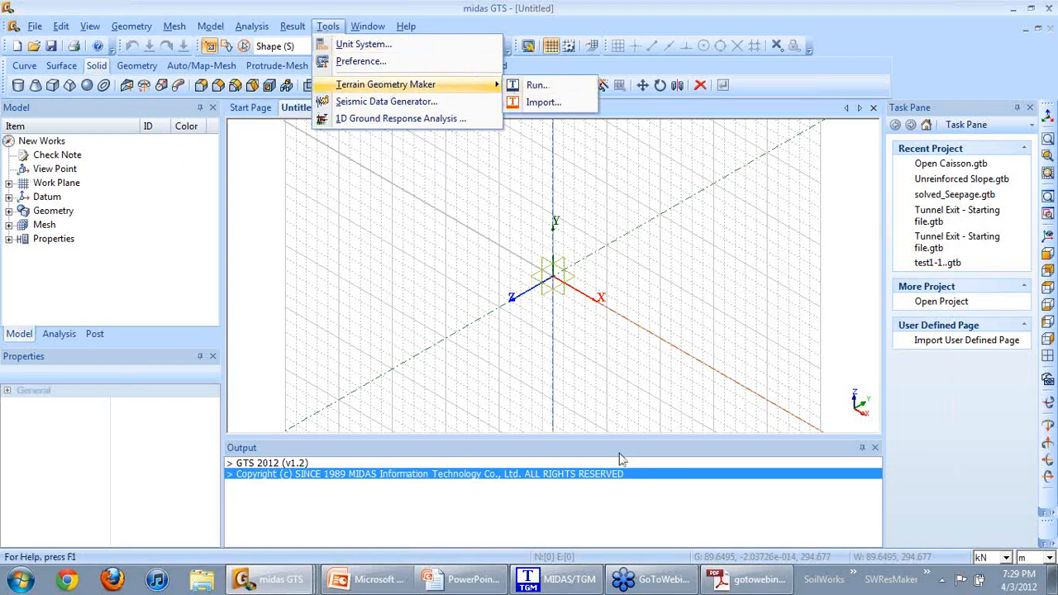
click(600, 402)
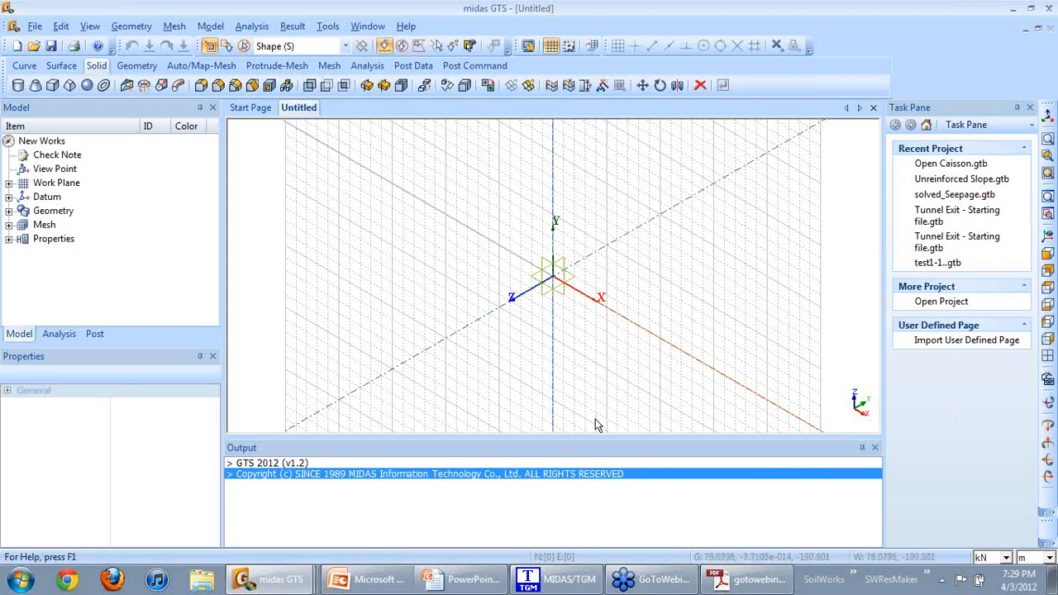
Switch to MIDAS/TGM and import the AutoCAD file Terrain_Map.dxf with all its layers visible.
click(574, 582)
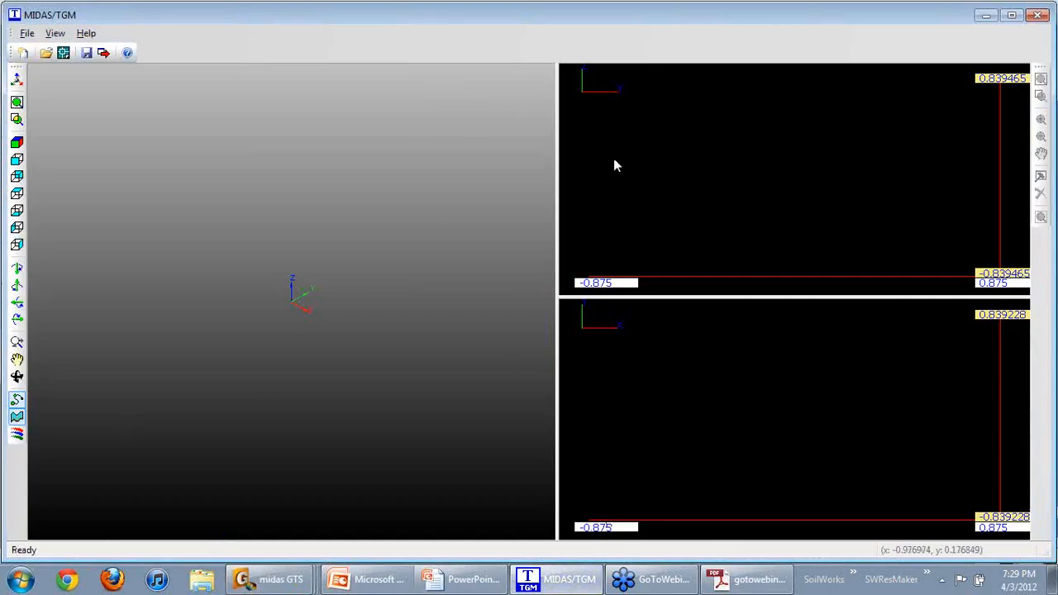
click(63, 53)
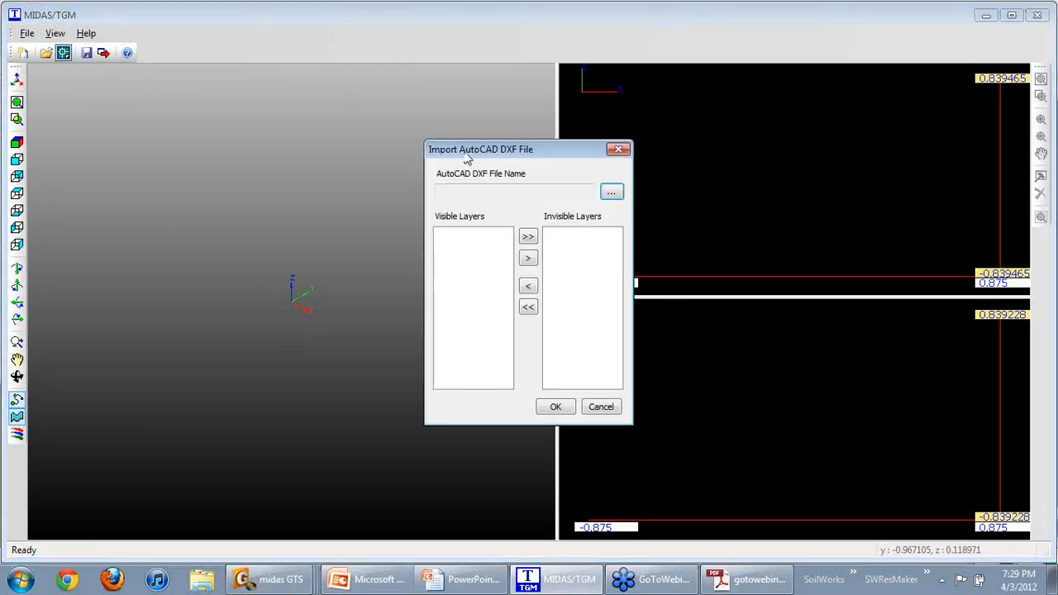
click(612, 192)
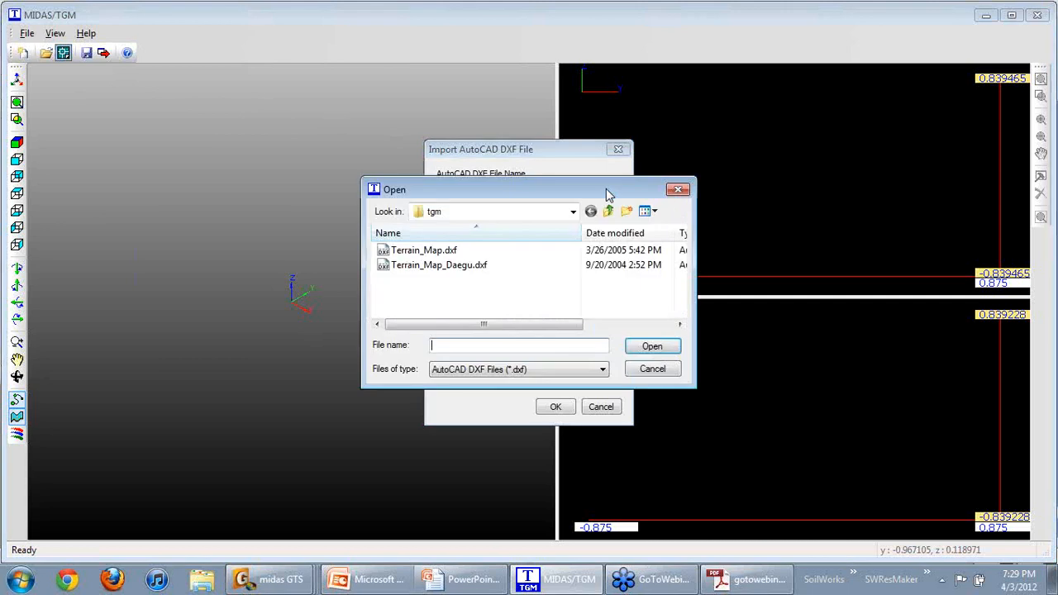
click(437, 264)
click(423, 250)
click(646, 347)
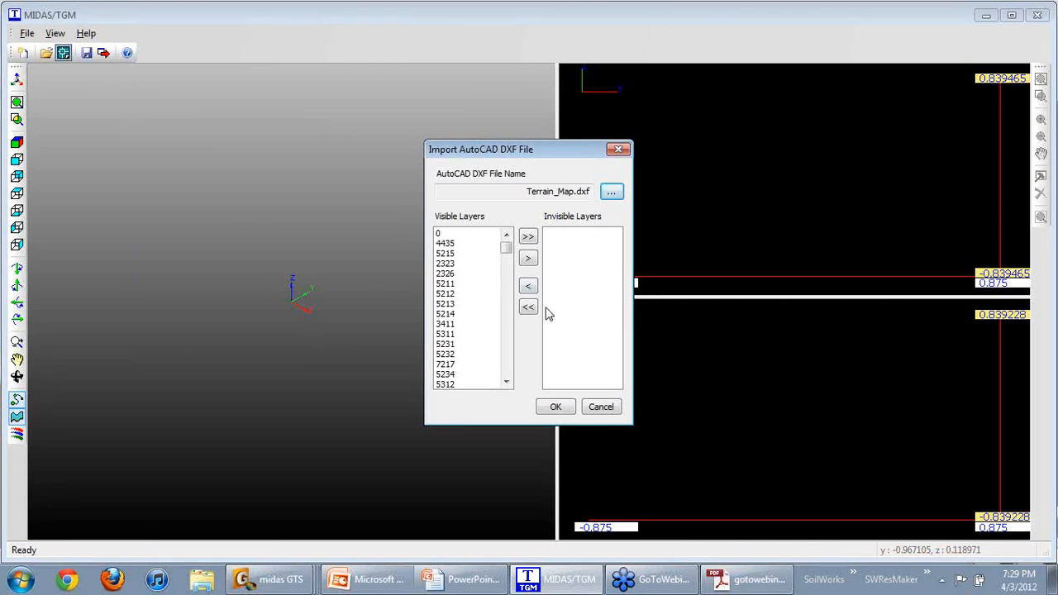
click(555, 406)
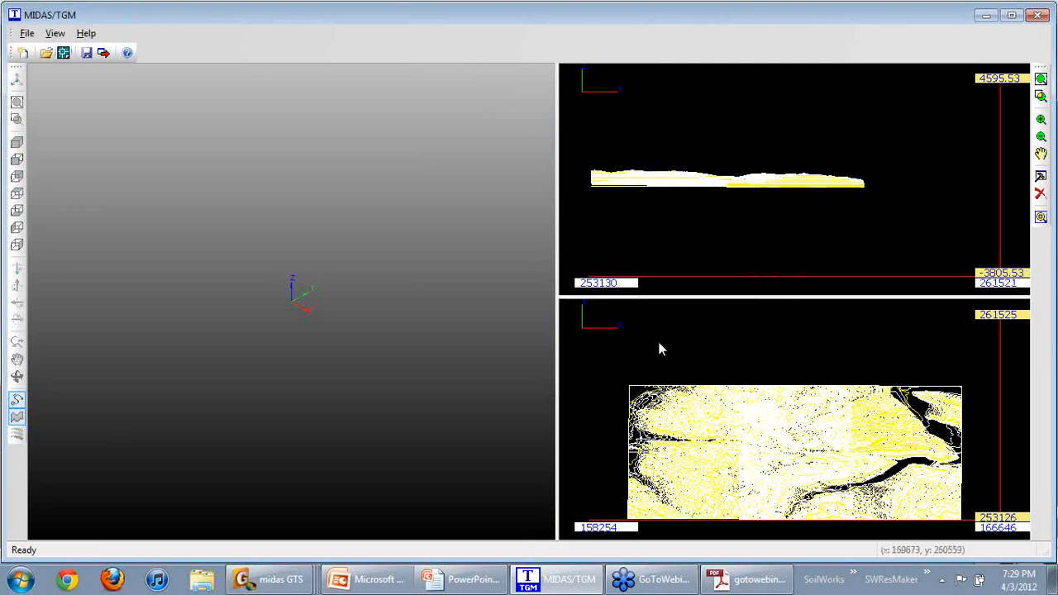
Start a terrain geometry definition and select the base contours in the central area of the plan map.
click(1040, 185)
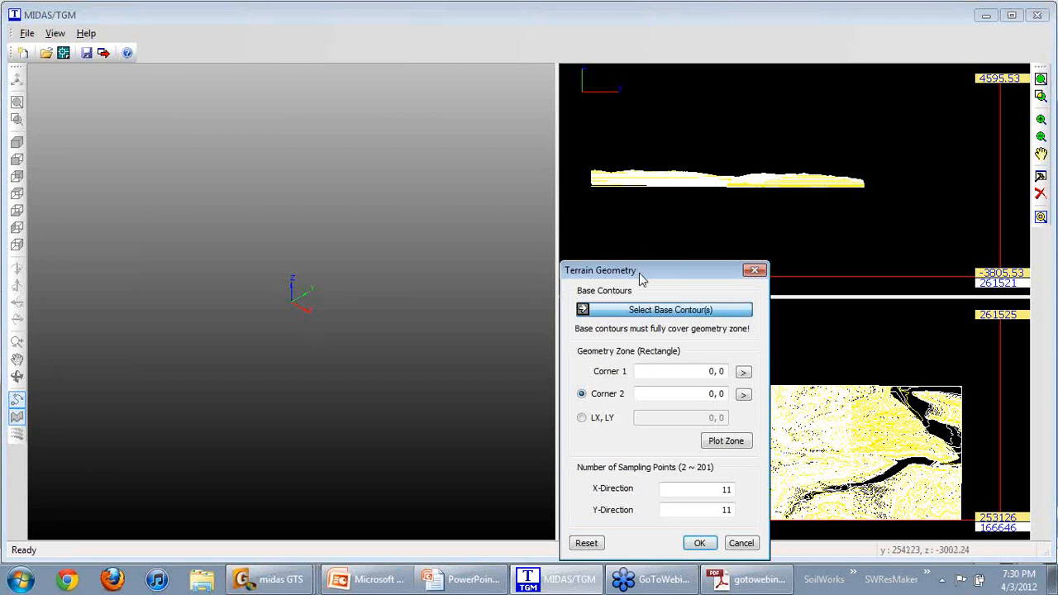
drag(637, 276, 388, 180)
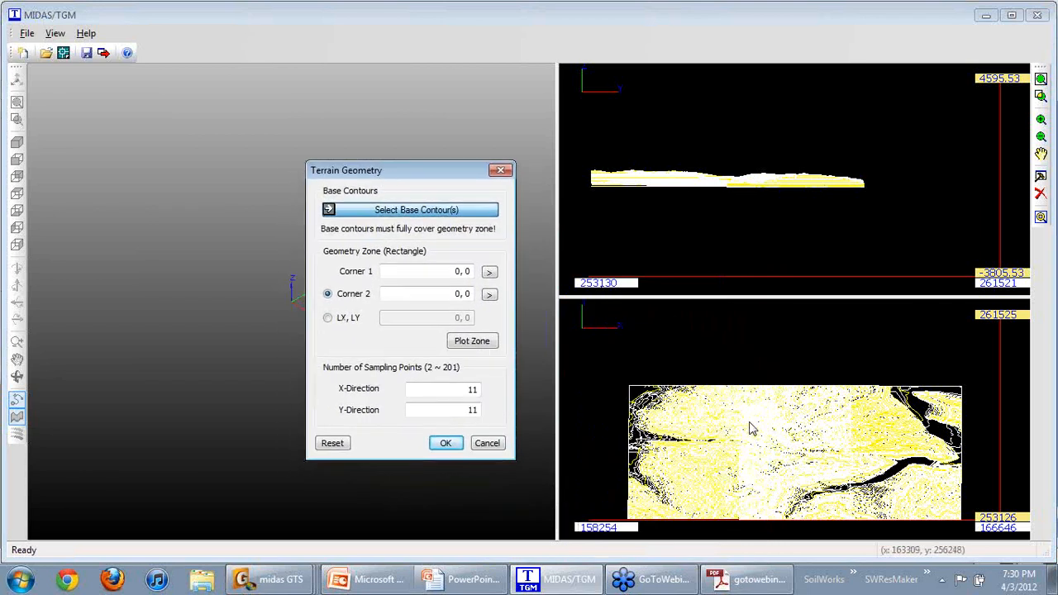
drag(740, 421, 802, 475)
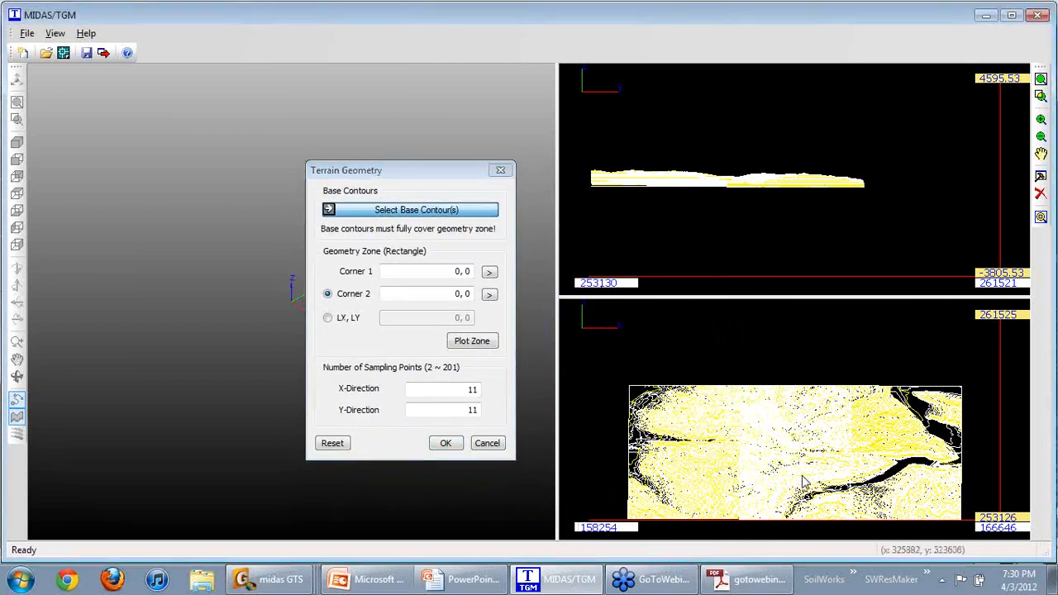
click(474, 214)
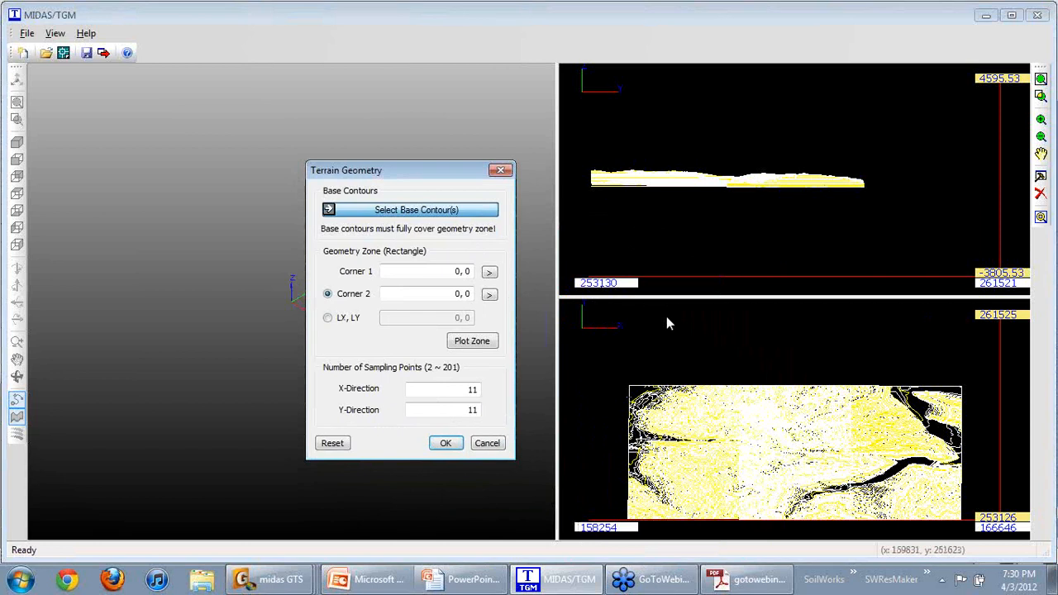
drag(752, 428, 802, 473)
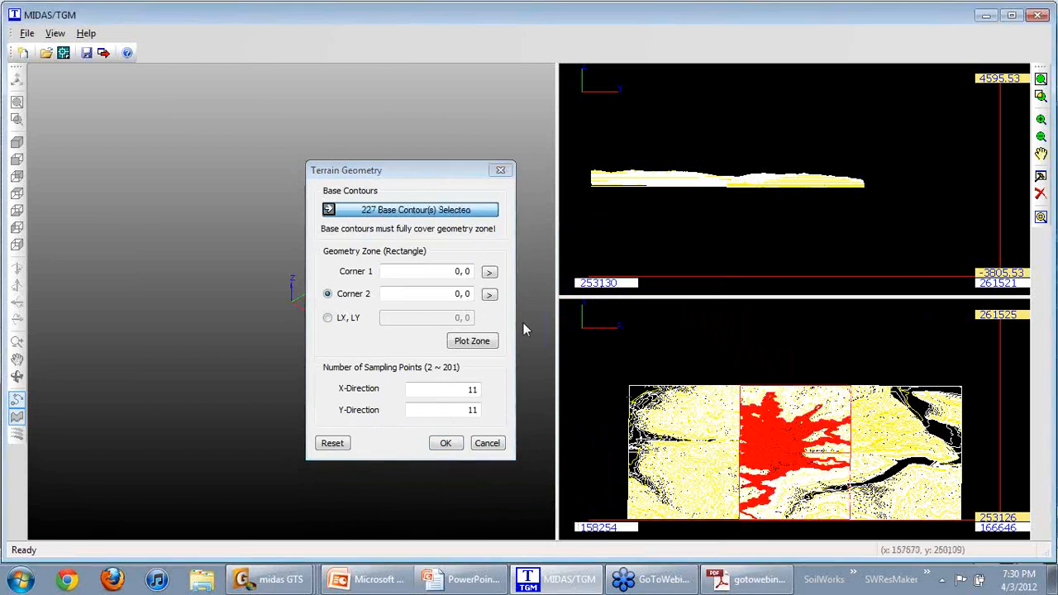
Define the rectangular geometry zone from about 161614, 256891 to about 162434, 255668 within the selected contours and generate the terrain surface.
click(489, 274)
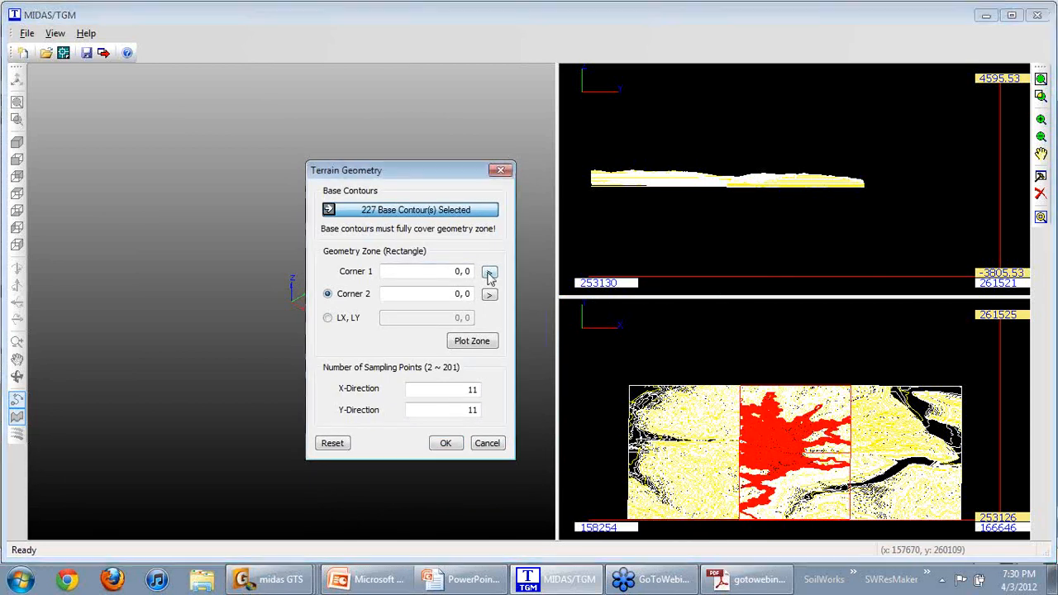
click(756, 438)
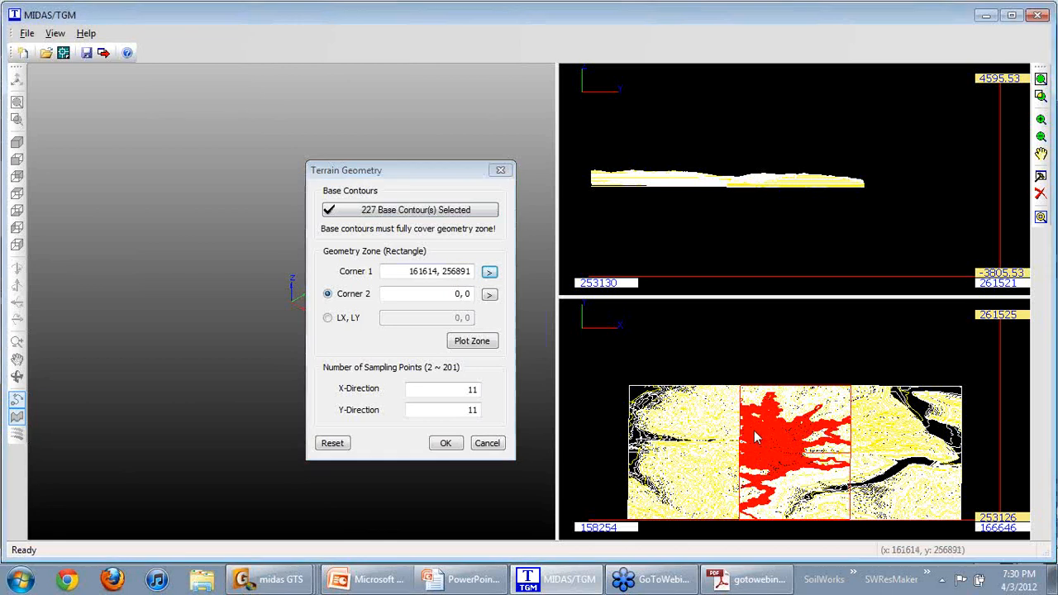
click(488, 296)
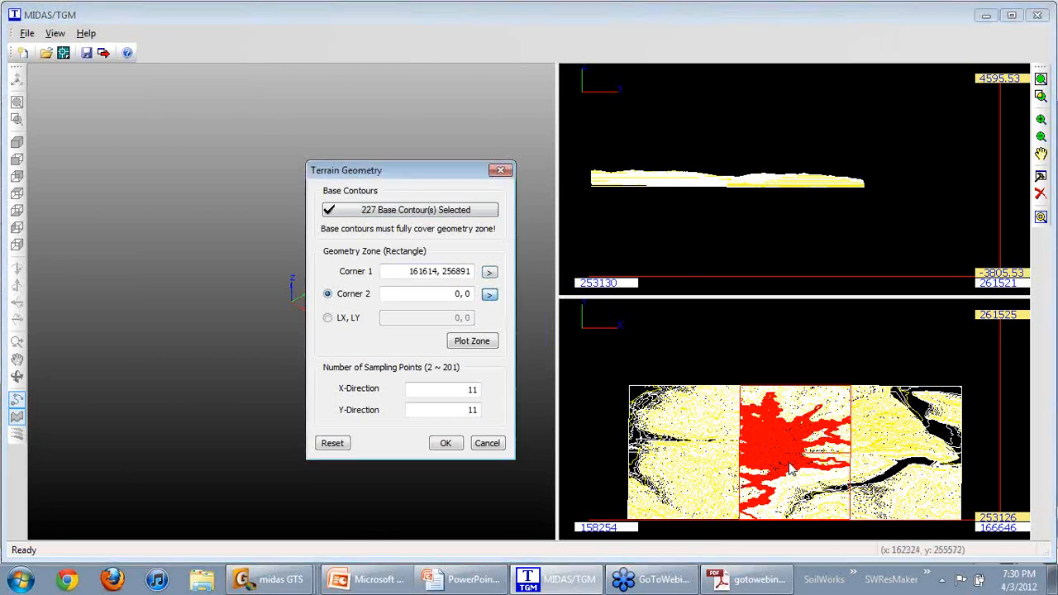
click(791, 462)
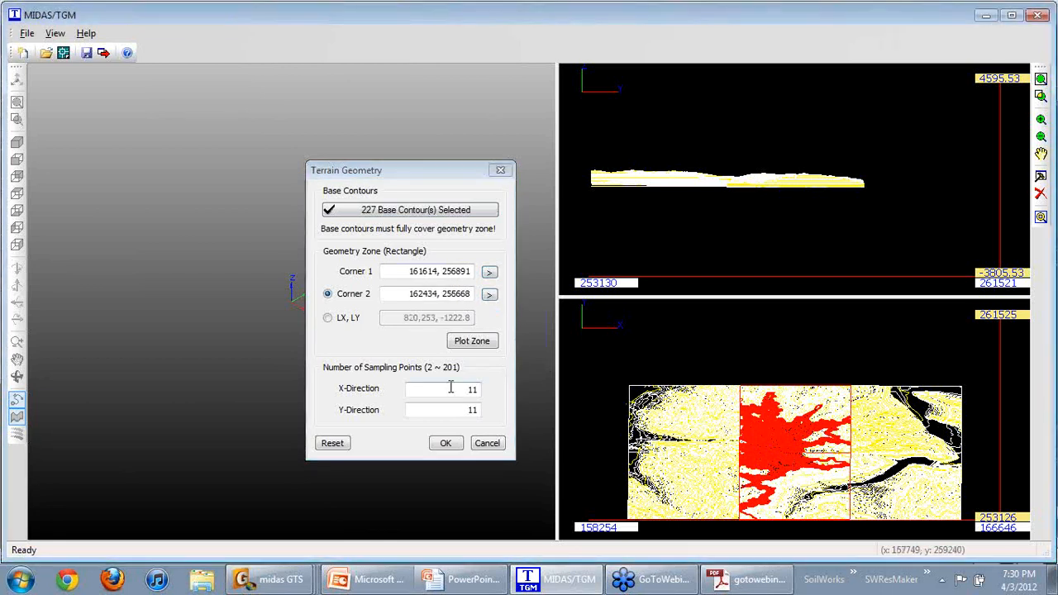
click(452, 447)
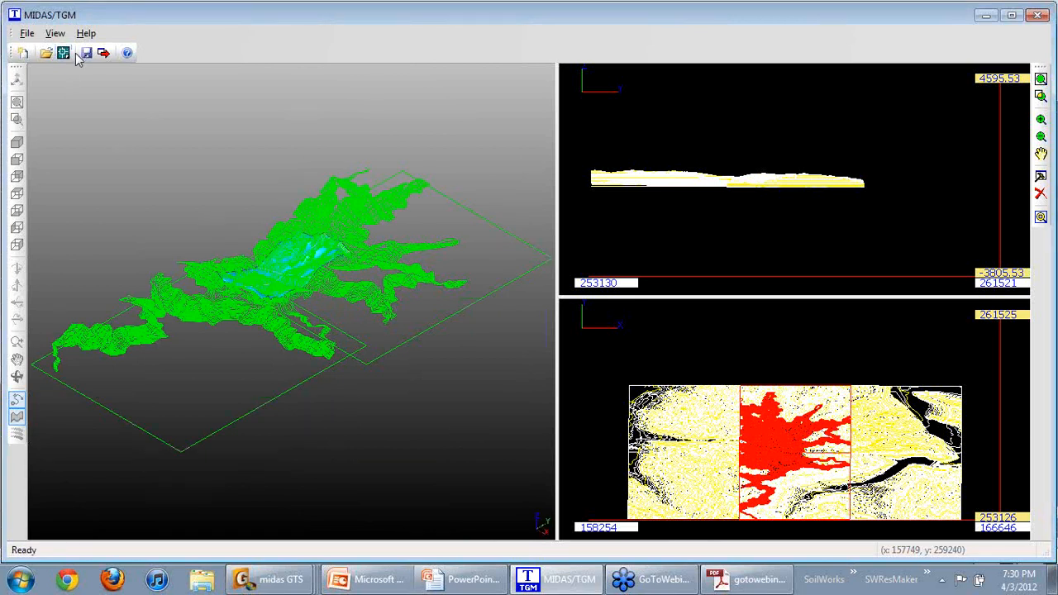
Export the generated terrain surface as a TGM geometry file named demo in the tgm folder.
click(104, 54)
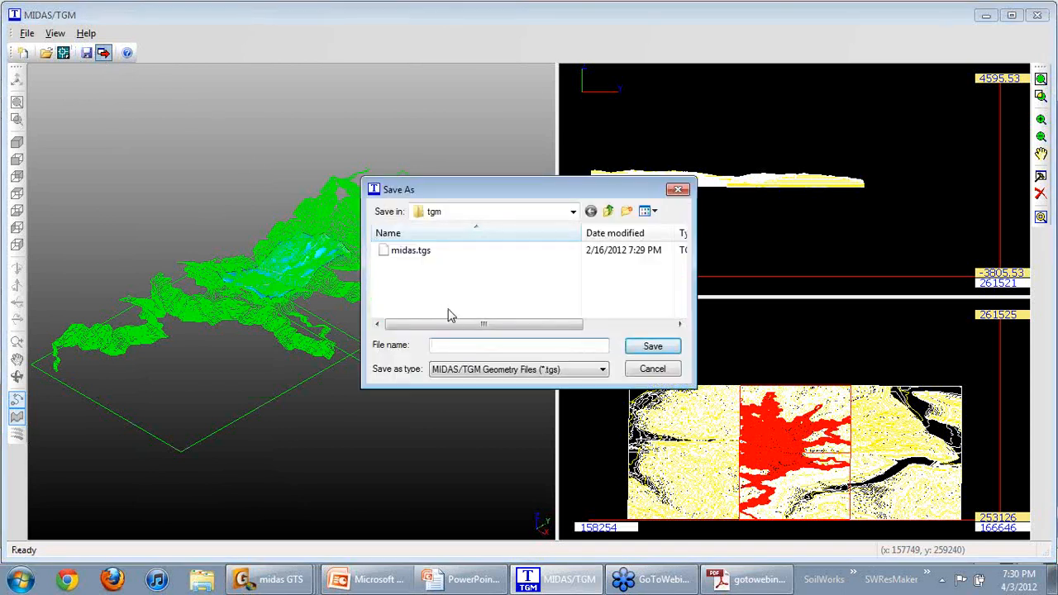
text(demo)
click(650, 346)
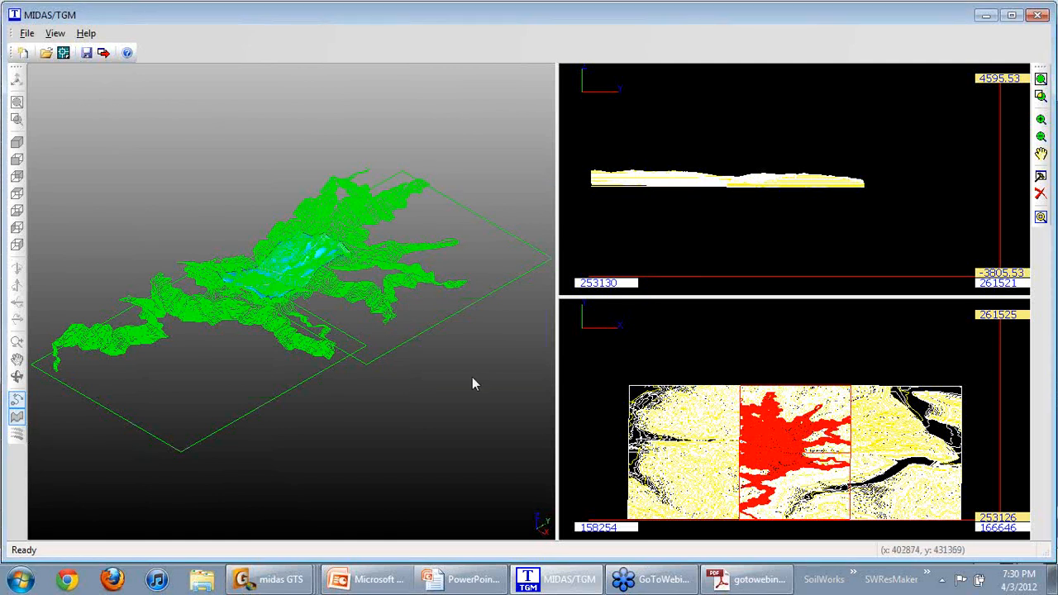
Switch to midas GTS and import the terrain geometry file demo.tgs from the introductory webinar material's tgm folder on the Work (J:) drive.
key(alt+Tab)
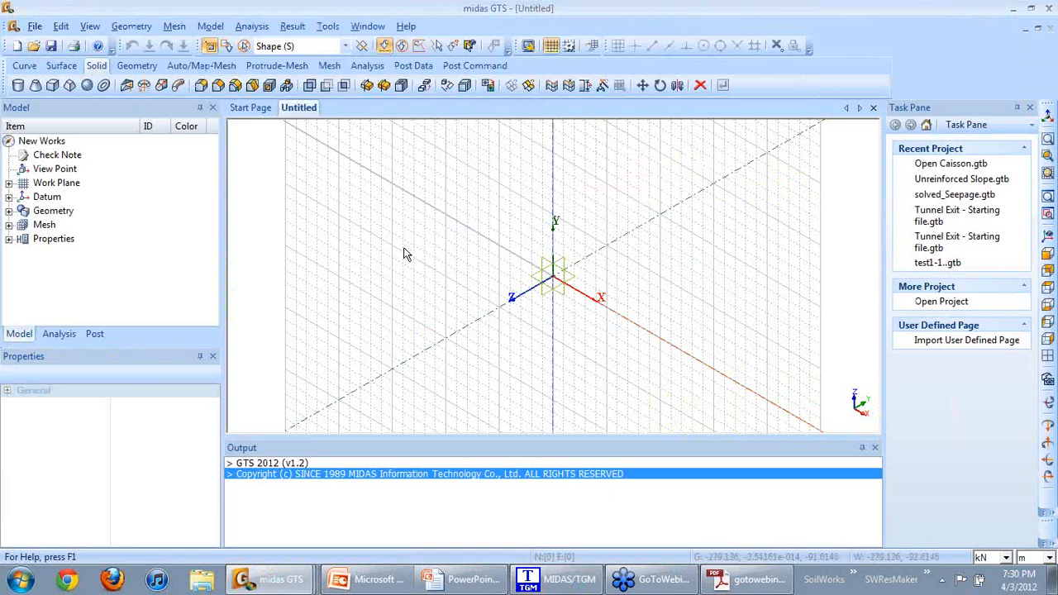
click(326, 27)
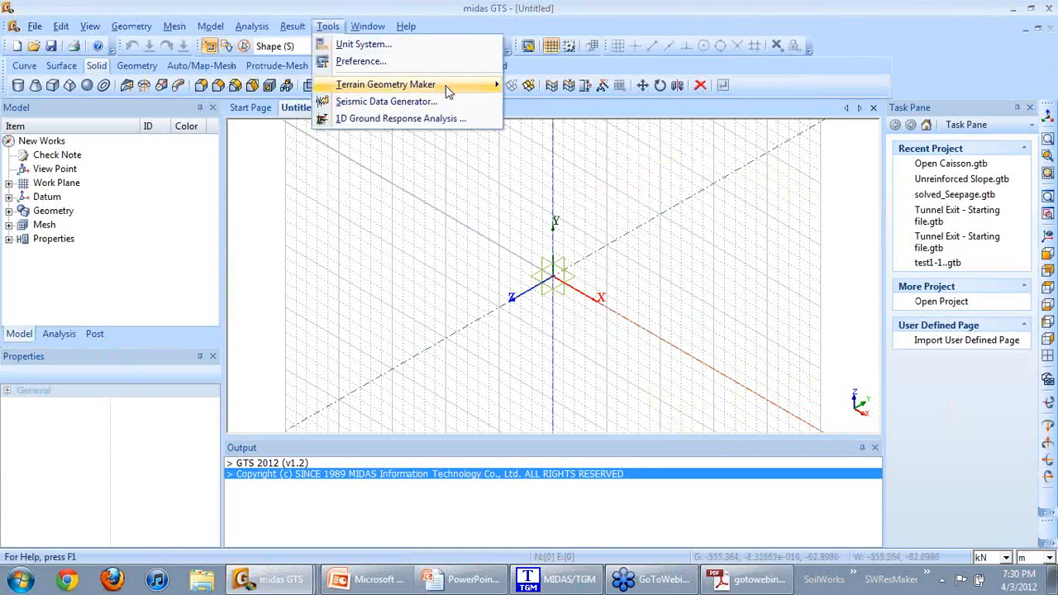
mouse_move(448, 88)
click(541, 102)
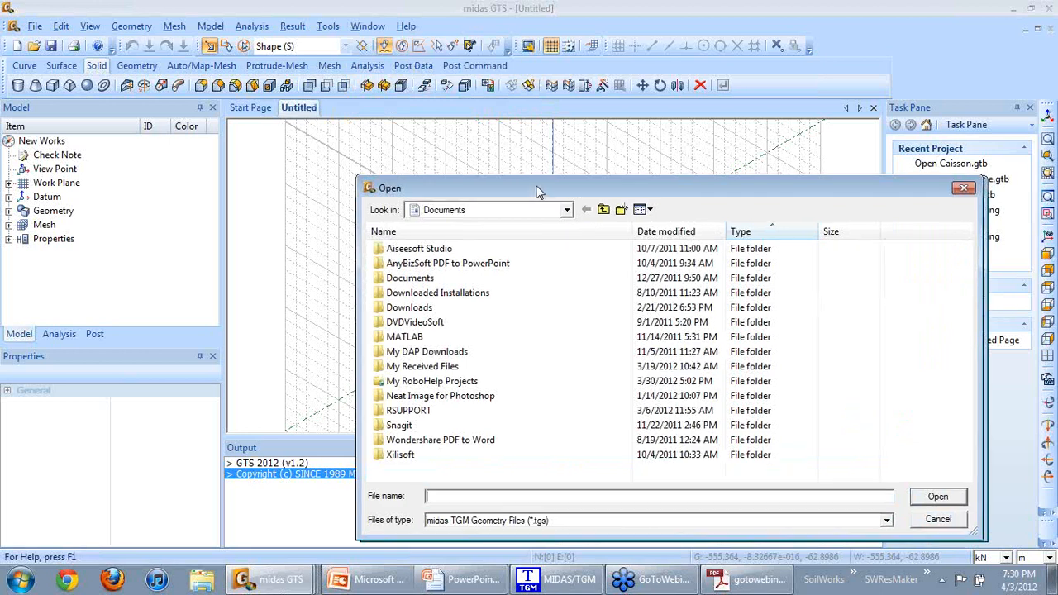
click(476, 155)
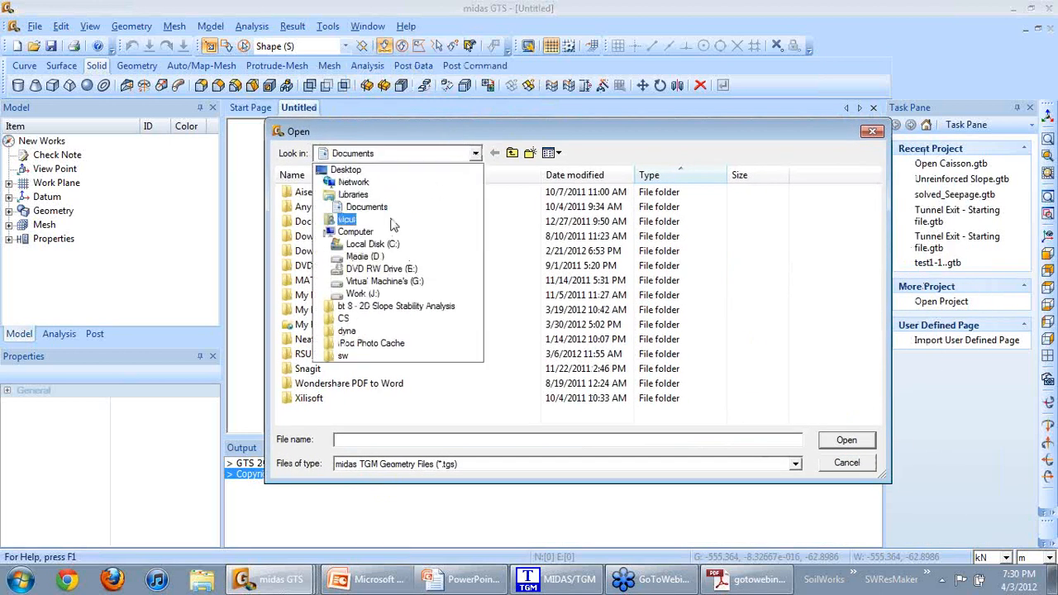
click(364, 293)
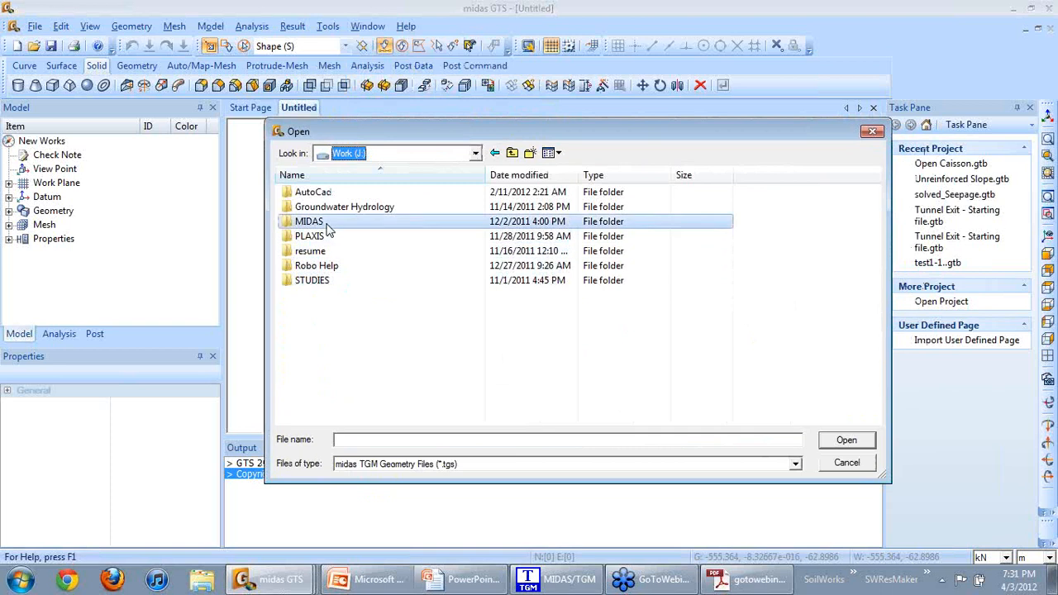
double_click(328, 223)
double_click(328, 224)
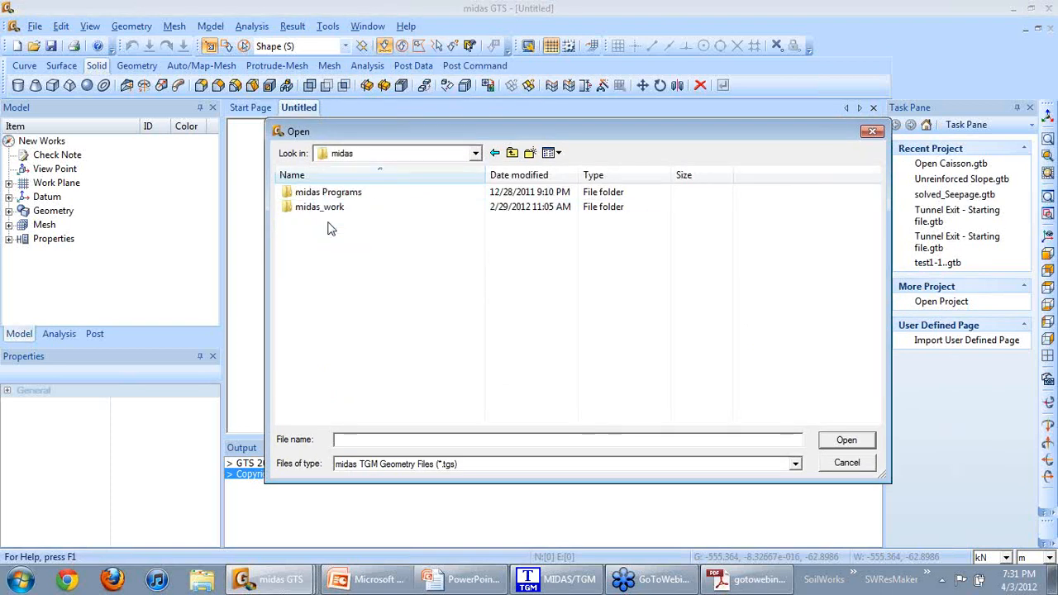
double_click(328, 206)
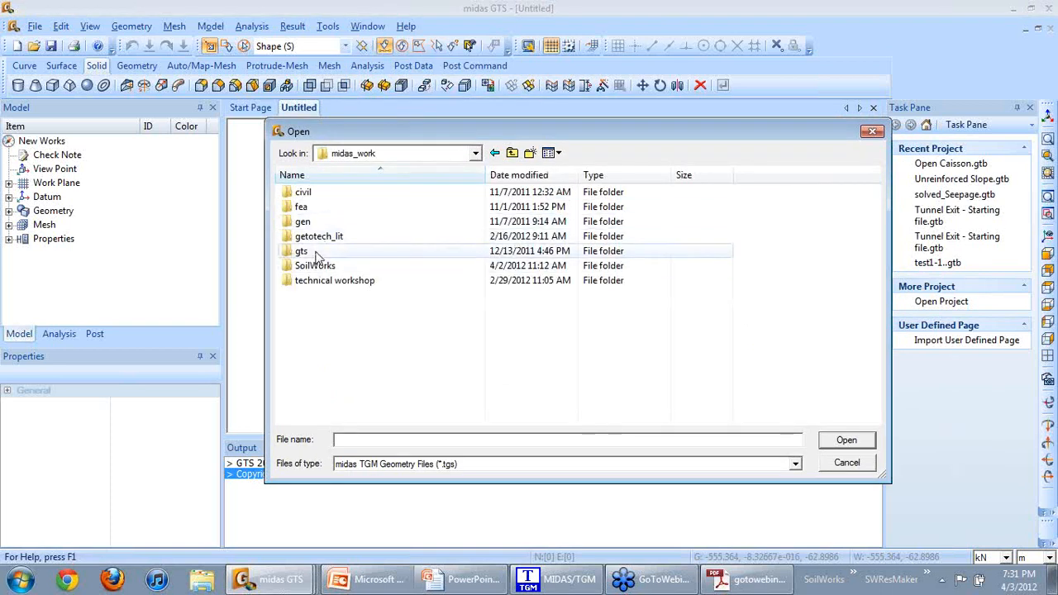
double_click(316, 252)
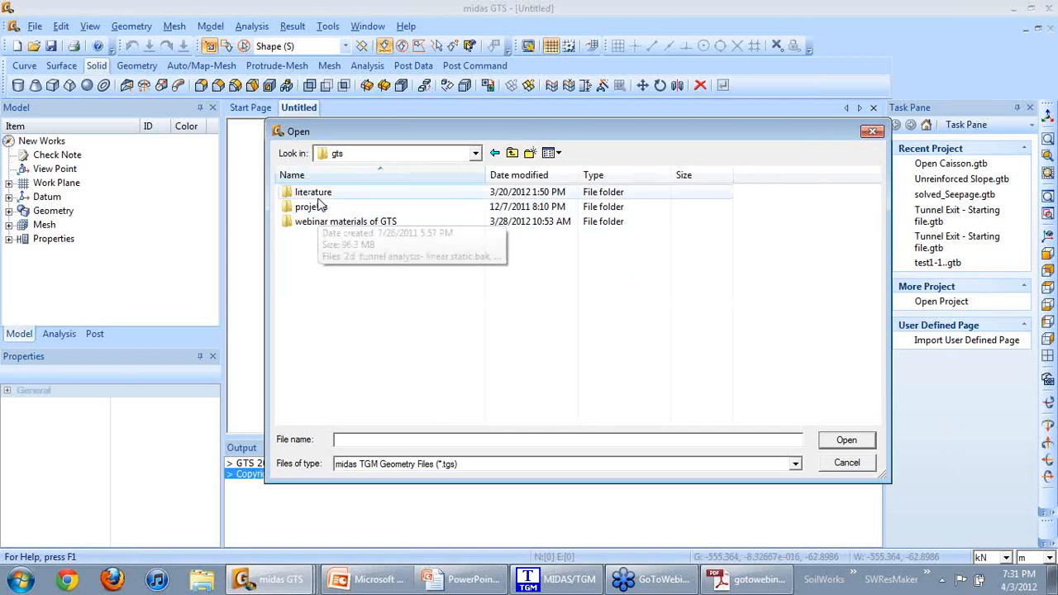
double_click(313, 221)
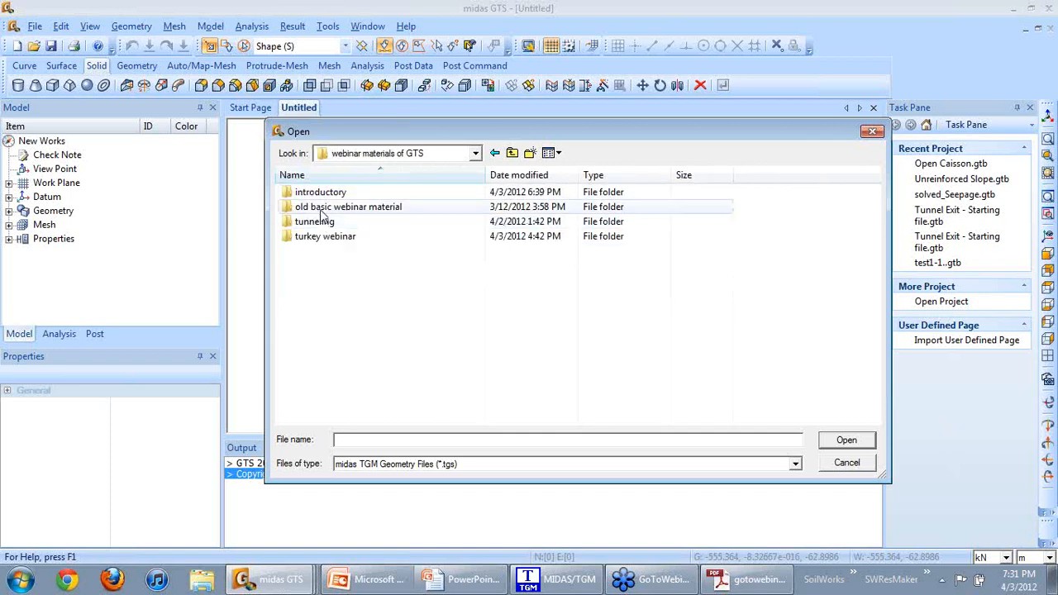
double_click(320, 194)
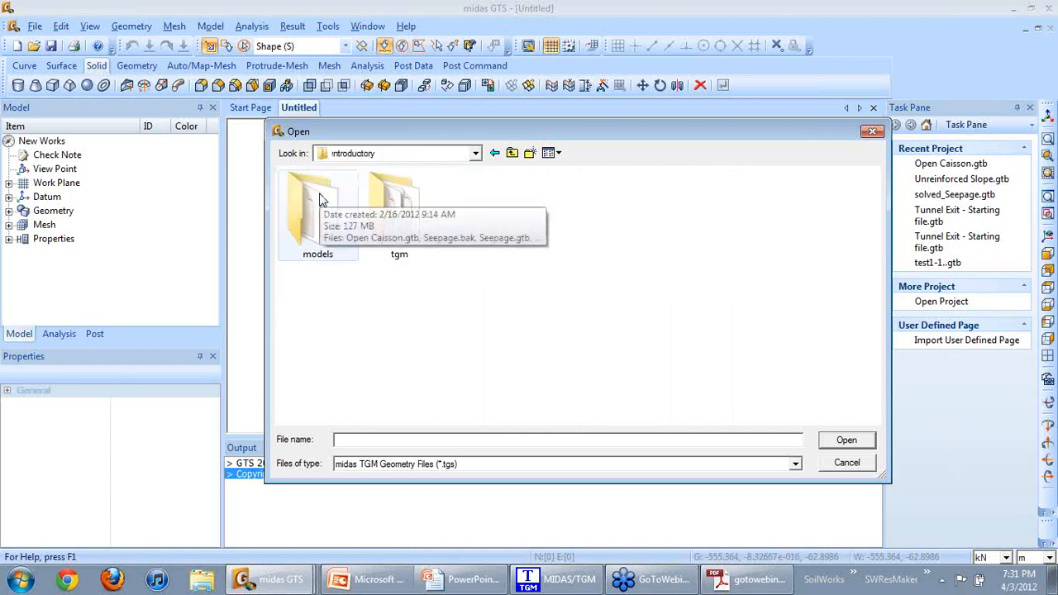
double_click(369, 207)
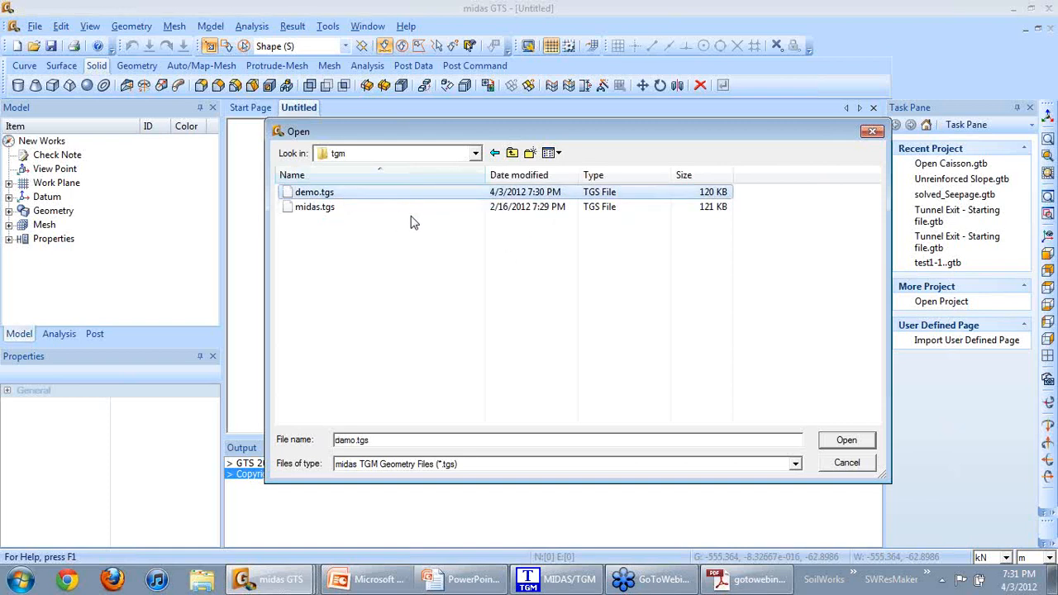
click(844, 440)
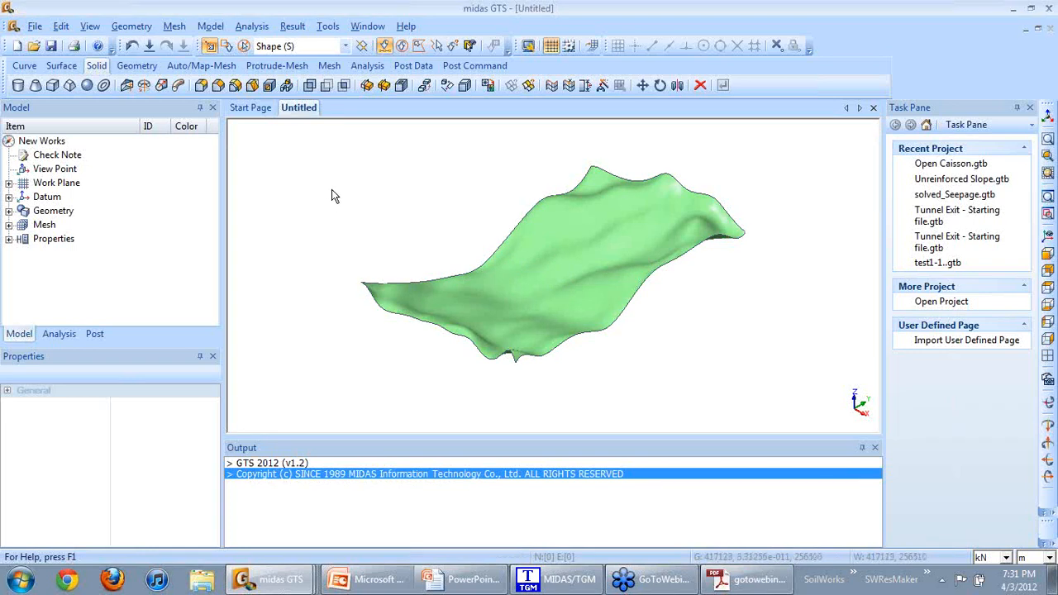
On the XY (0,0,1) work plane, create a rectangular face snapped to opposite corners of the terrain surface, from 161614, 255668 with offset 820, 1223.
click(9, 183)
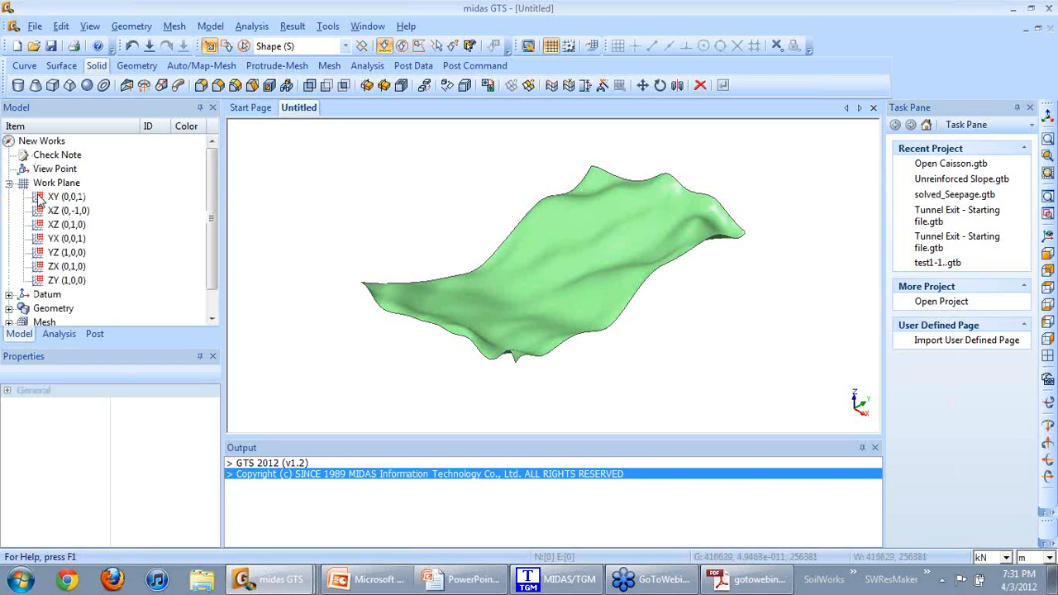
click(39, 202)
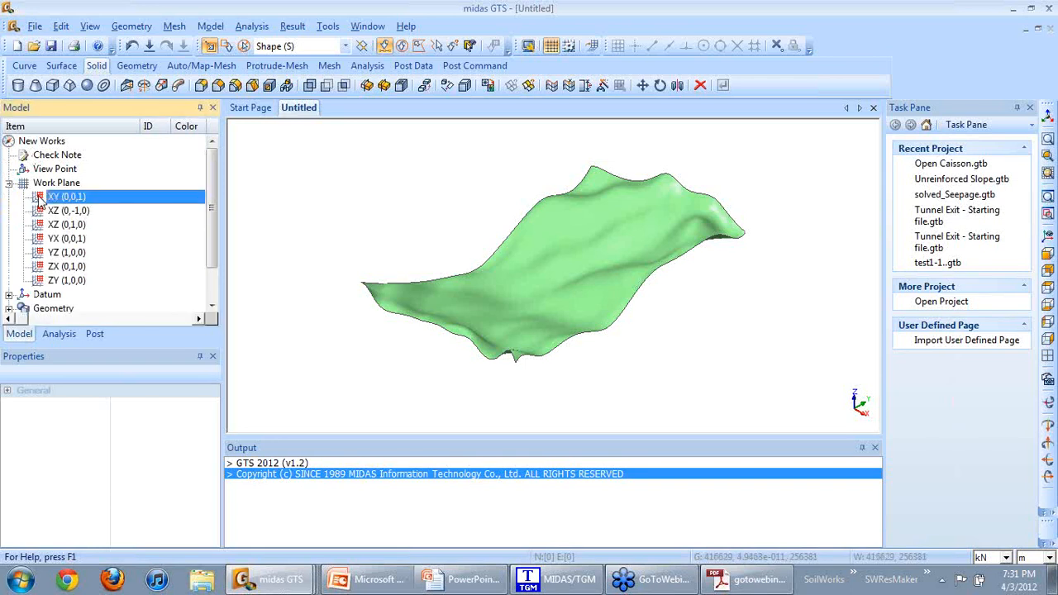
click(25, 66)
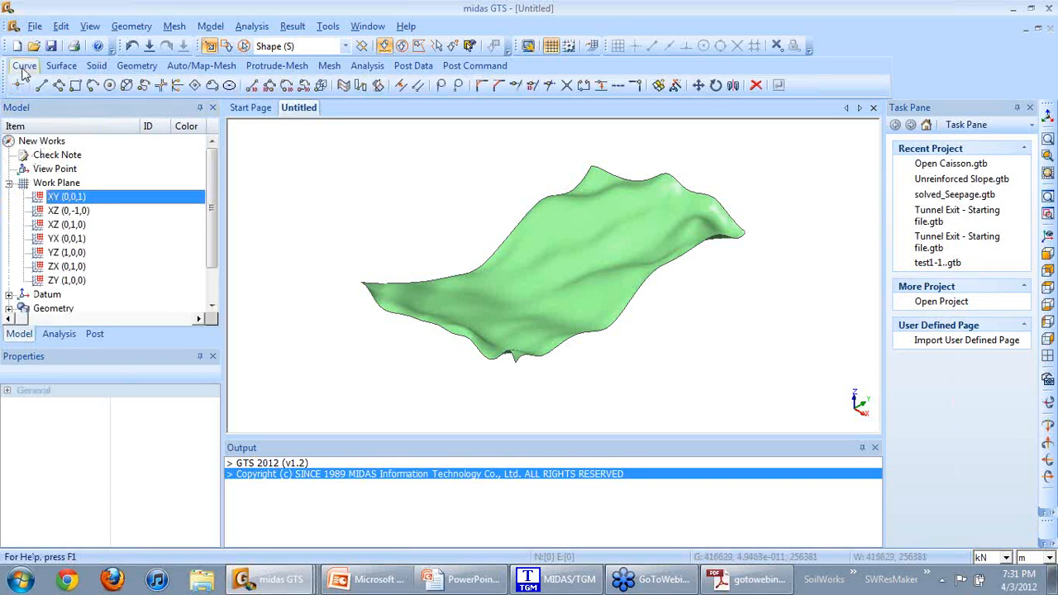
click(74, 87)
drag(65, 136, 216, 171)
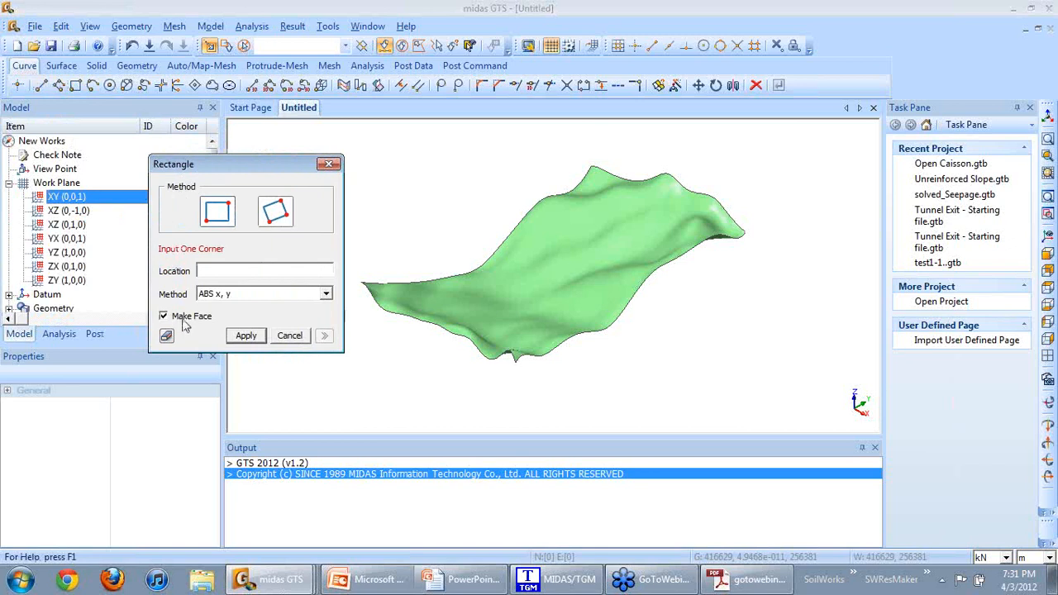
click(365, 188)
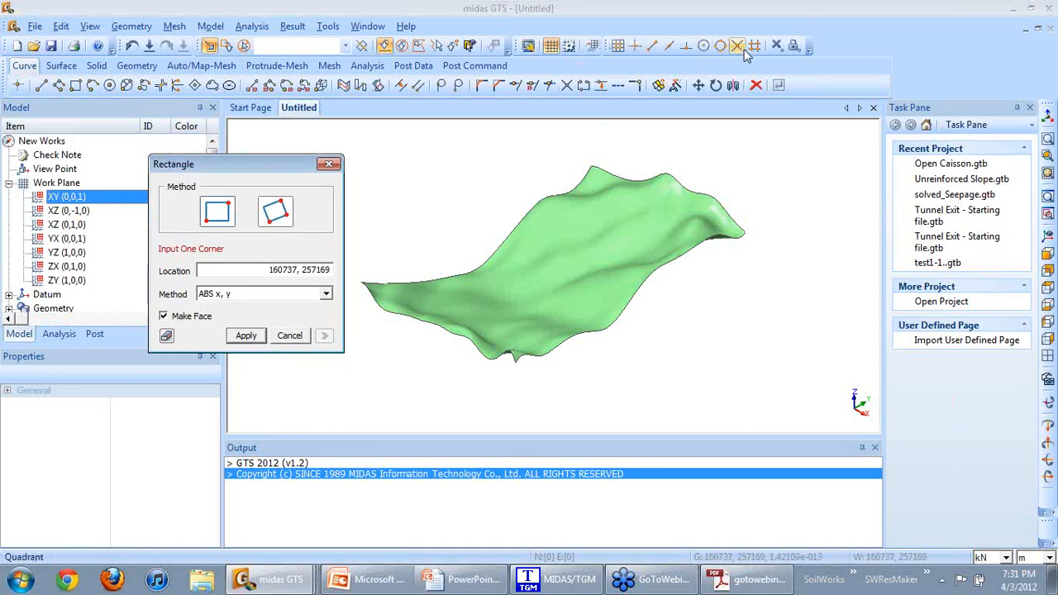
click(637, 48)
drag(277, 162, 236, 169)
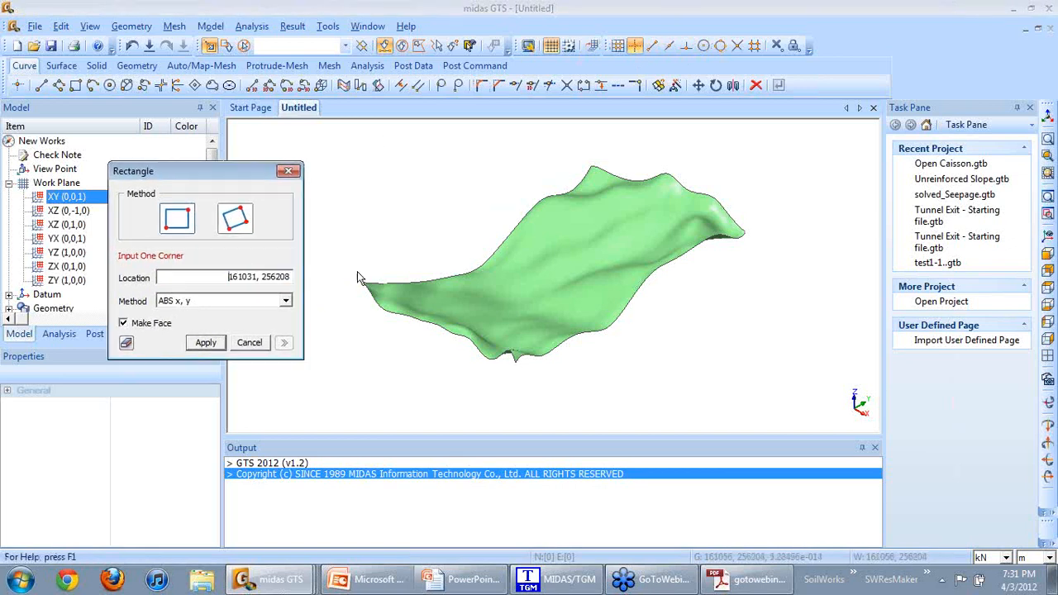
click(362, 283)
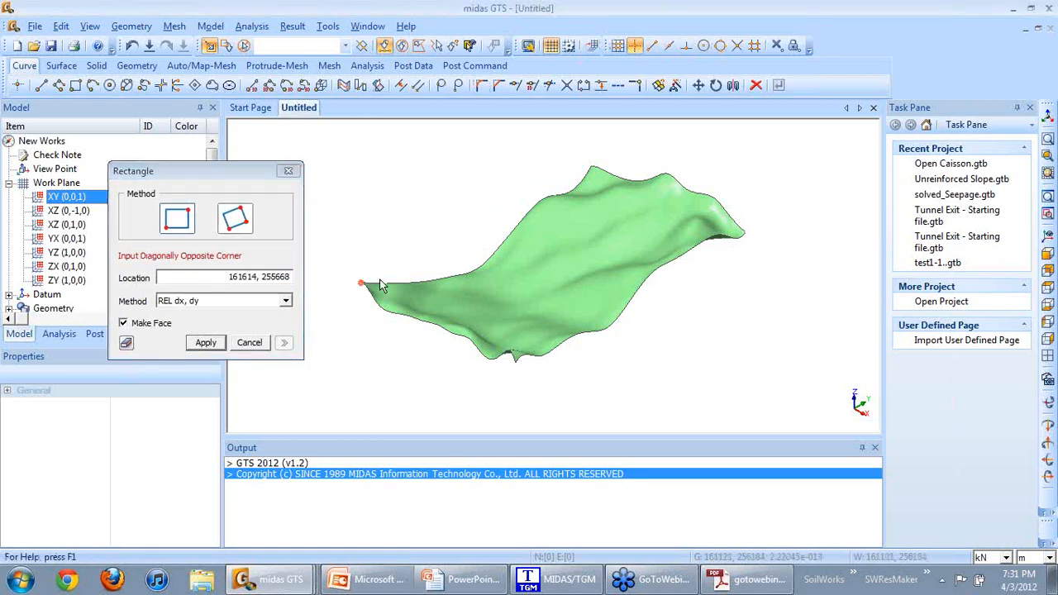
click(744, 237)
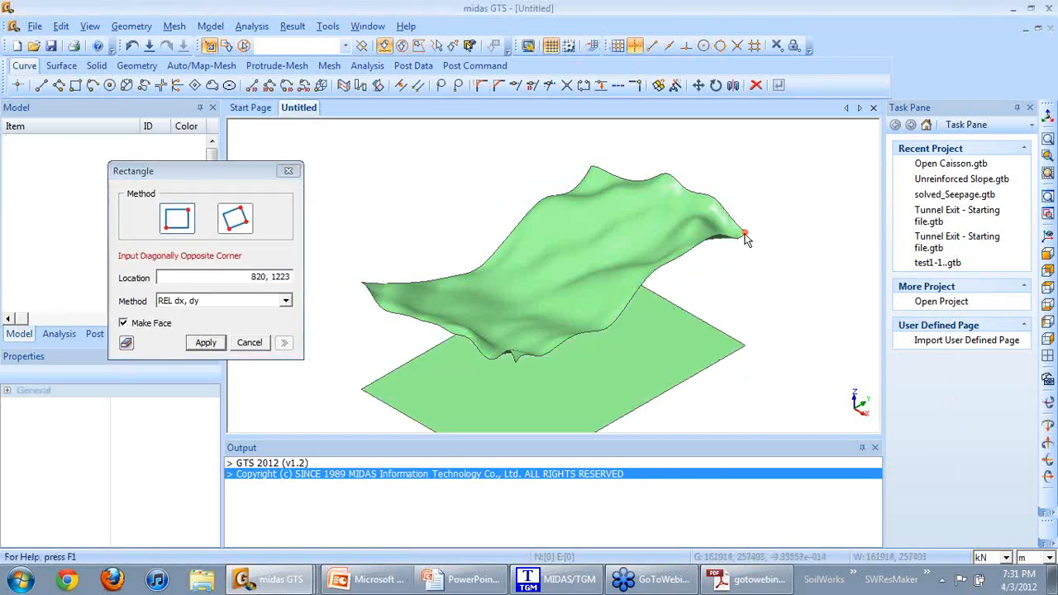
click(288, 171)
click(1047, 141)
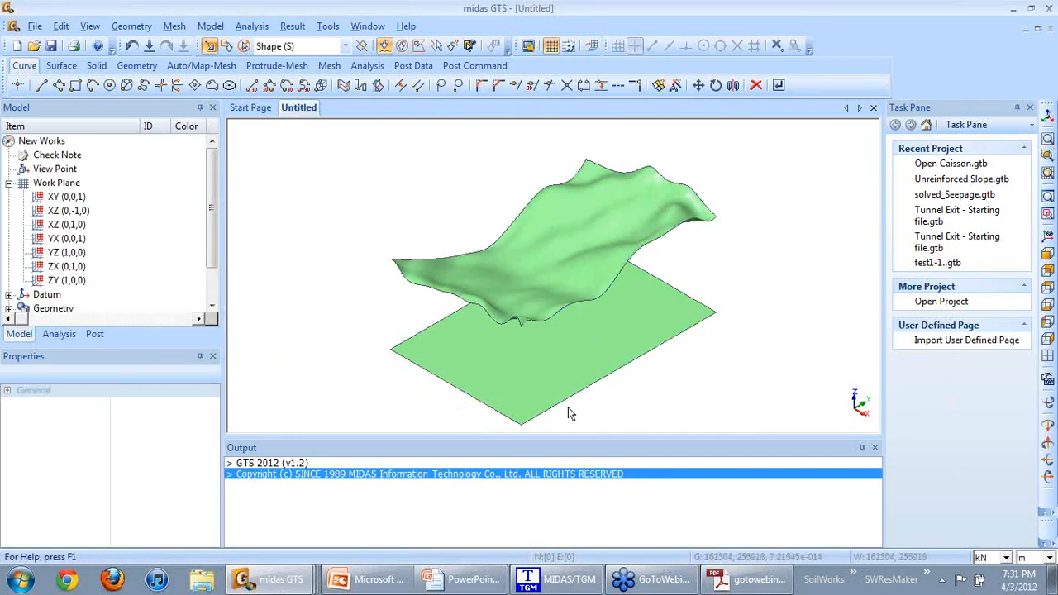
click(9, 184)
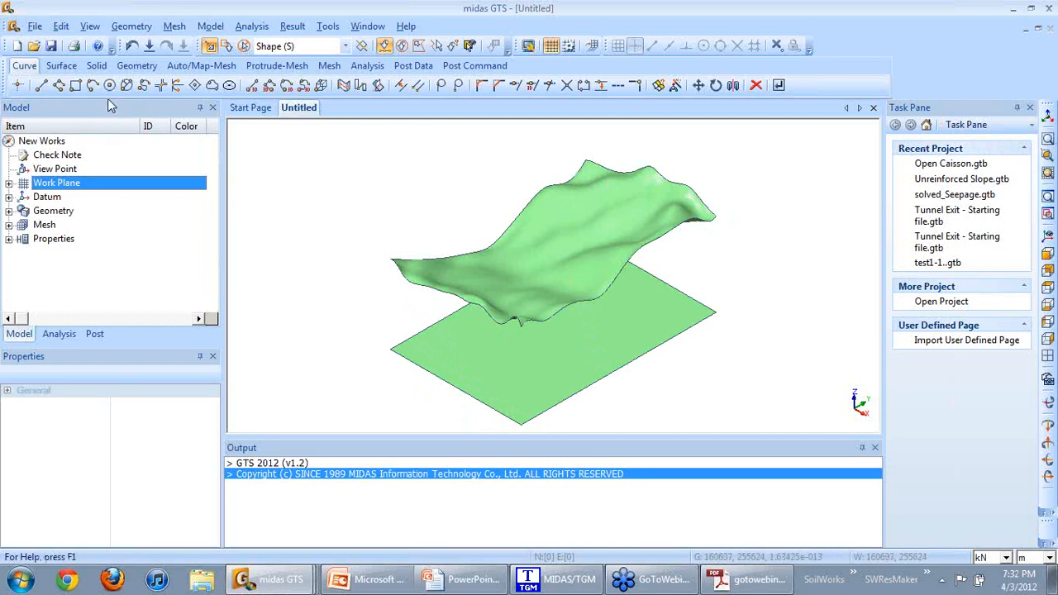
Set up an extrusion of the rectangular face along the vector 162434, 255668, 0 to 162434, 255668, 531.532, taking the length from these points.
click(97, 66)
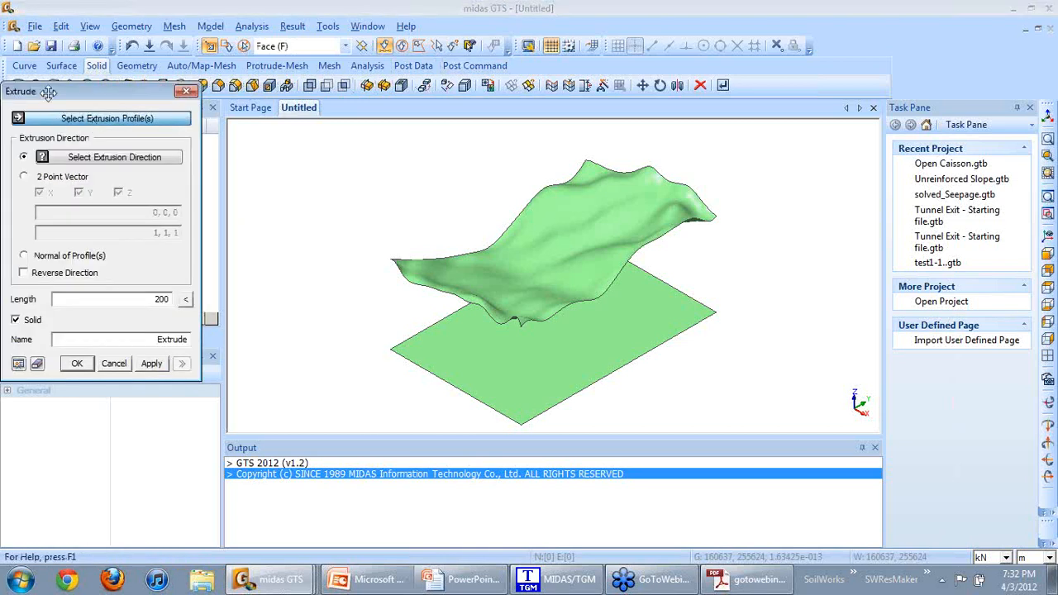
drag(47, 92, 133, 137)
click(463, 370)
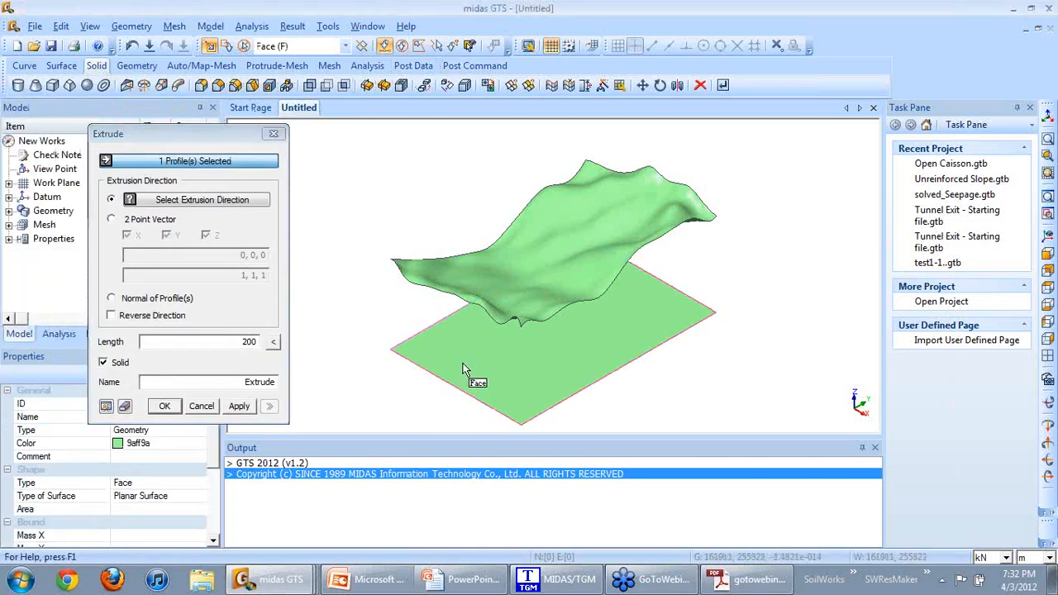
click(132, 224)
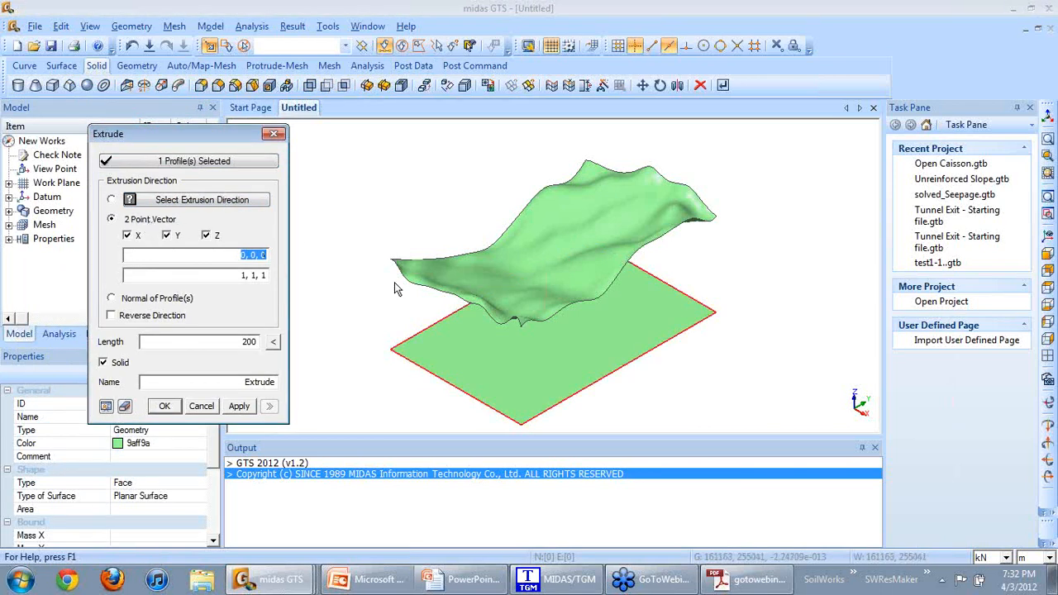
click(521, 427)
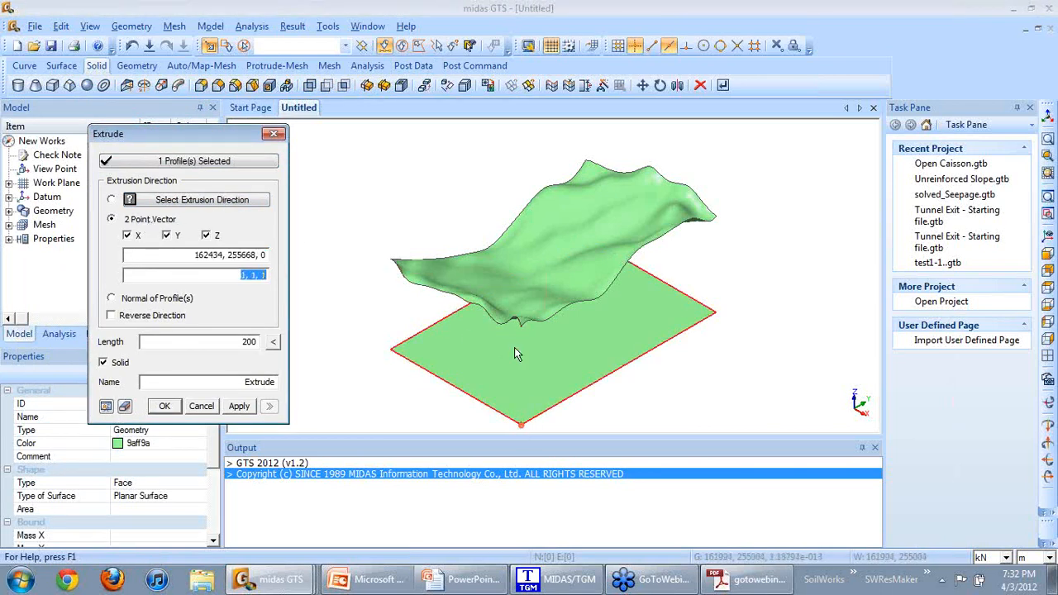
click(522, 329)
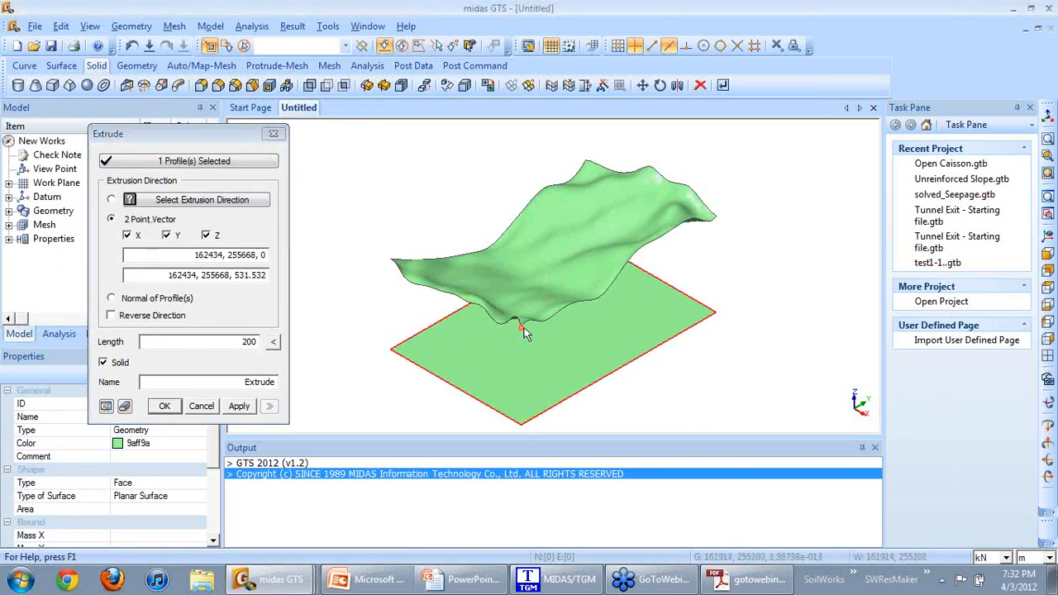
click(273, 346)
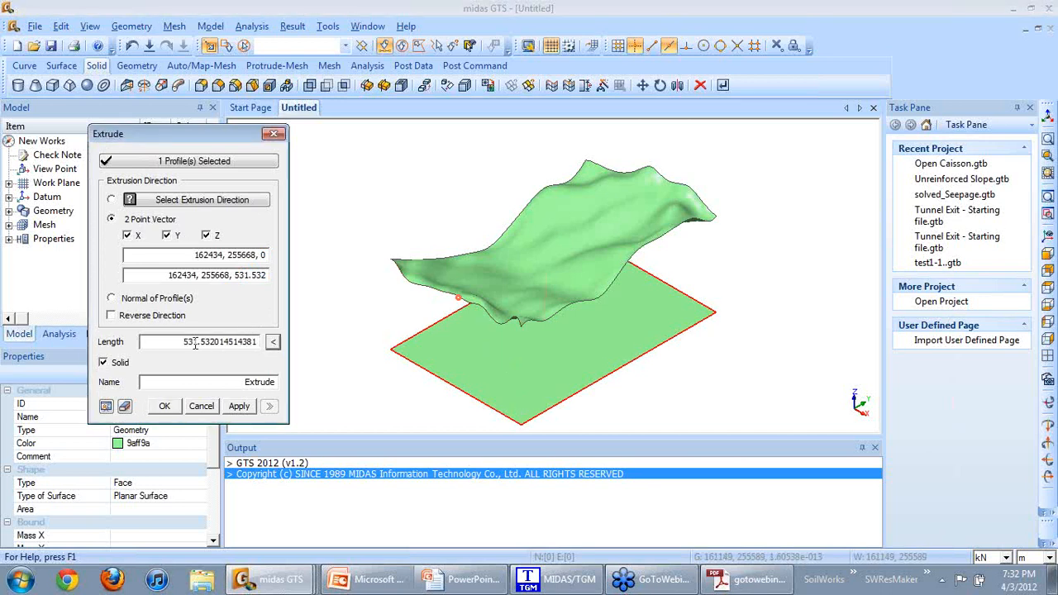
Set the extrusion length to 1000 m, preview and create the solid box, and enlarge the model view by shrinking the Output pane.
drag(181, 341, 257, 340)
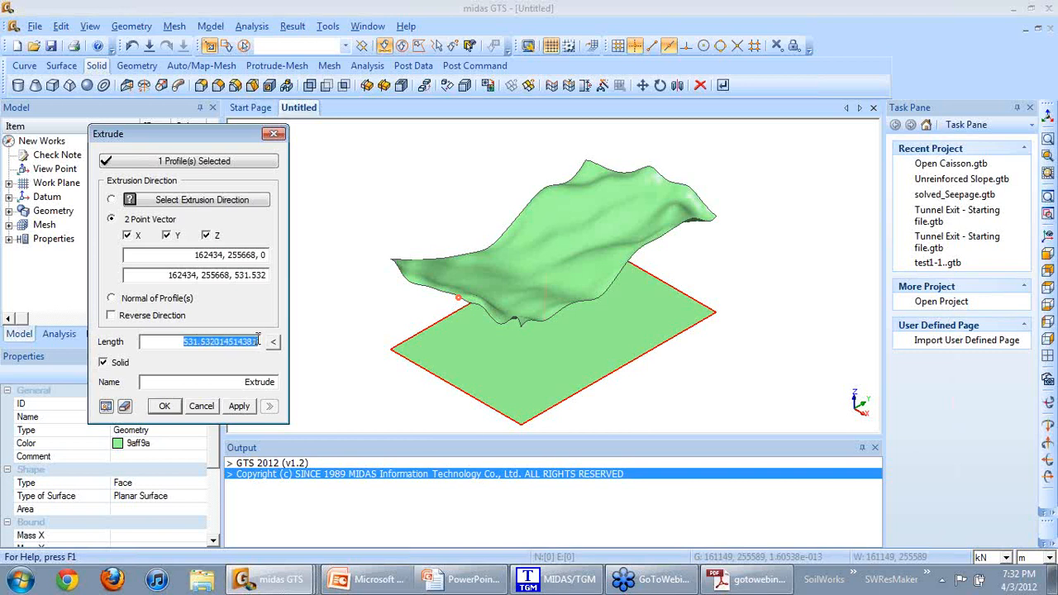
key(BackSpace)
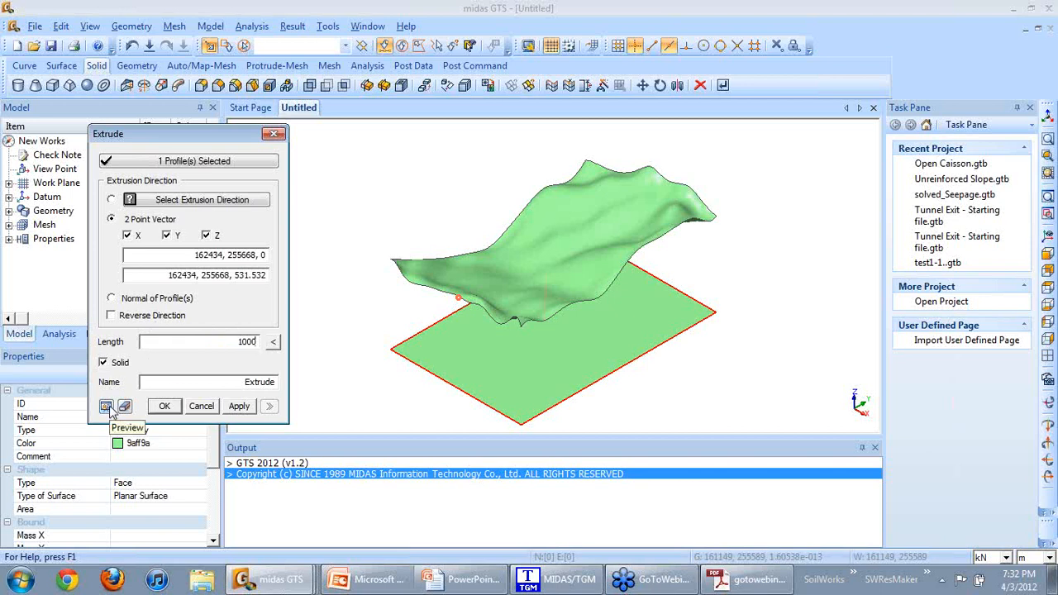
click(107, 406)
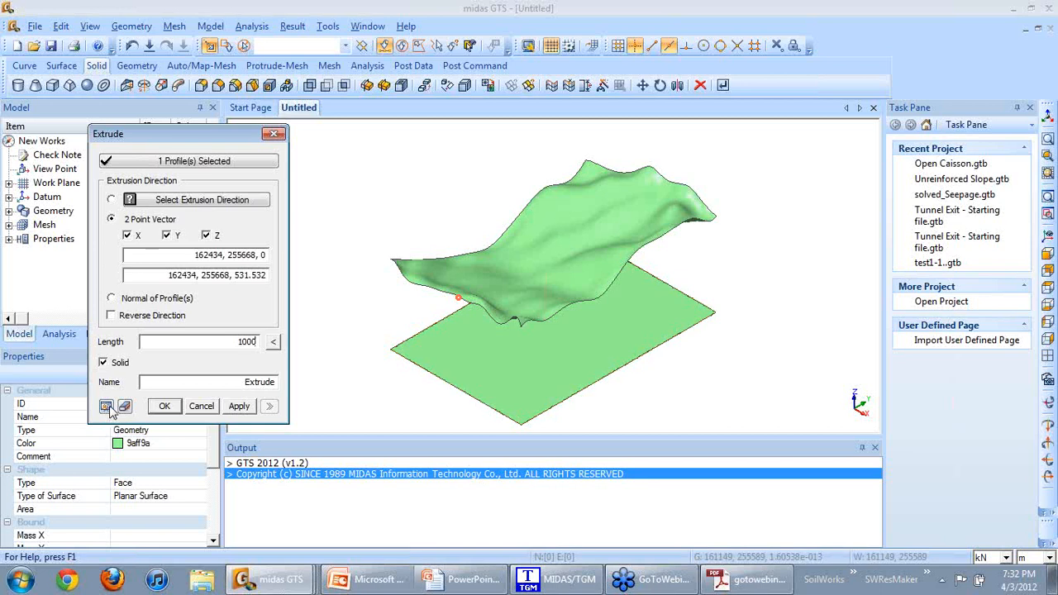
click(164, 406)
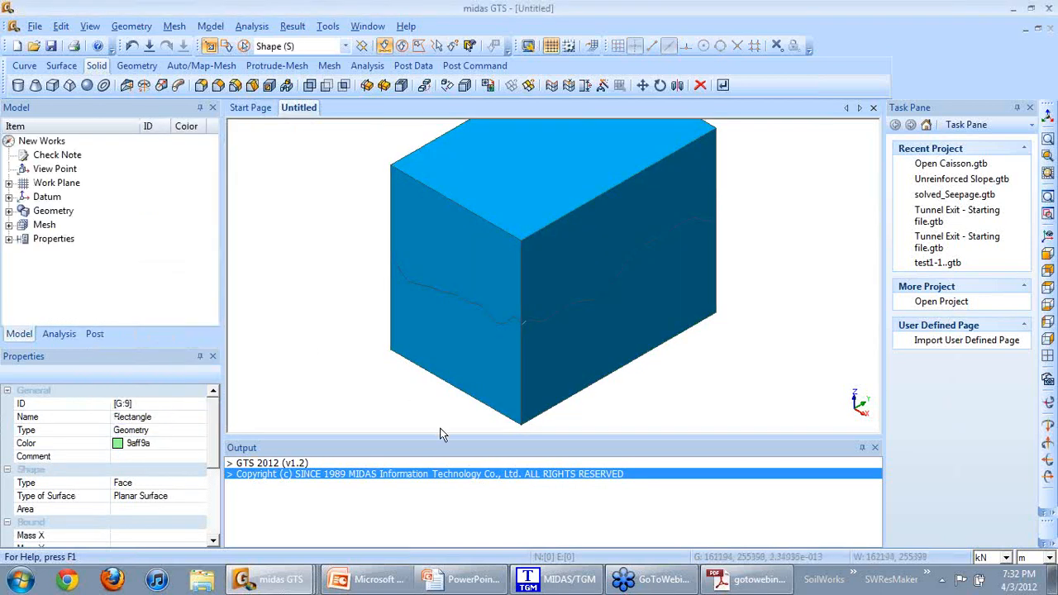
drag(440, 438, 428, 470)
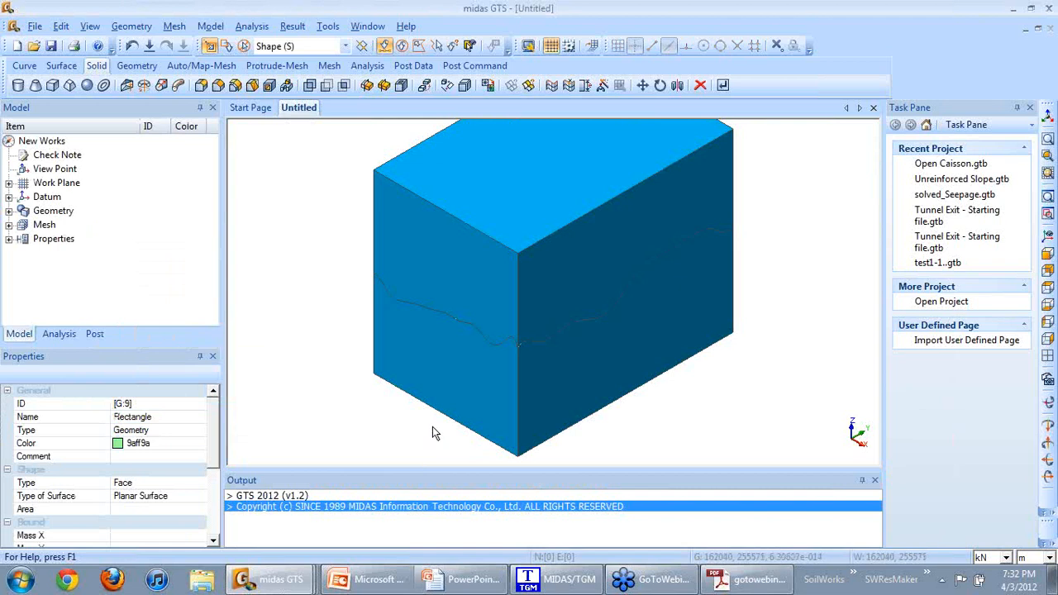
Examine the extruded box and terrain surface together from the front, the rear and in isometric view.
scroll(432, 428, down, 1)
middle_drag(433, 428, 550, 361)
click(1048, 254)
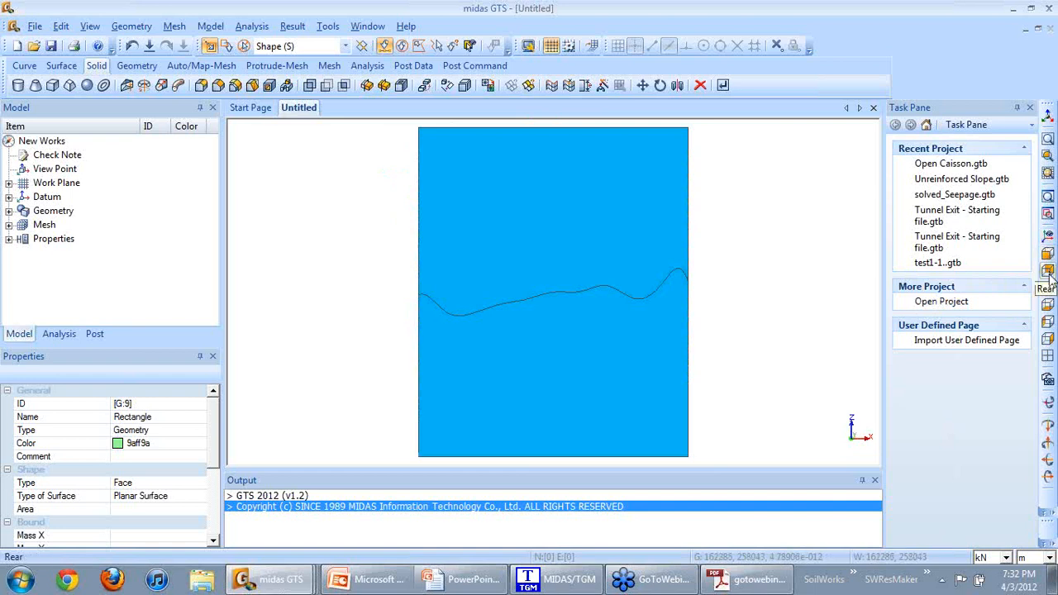
click(1047, 273)
click(1048, 287)
click(1047, 238)
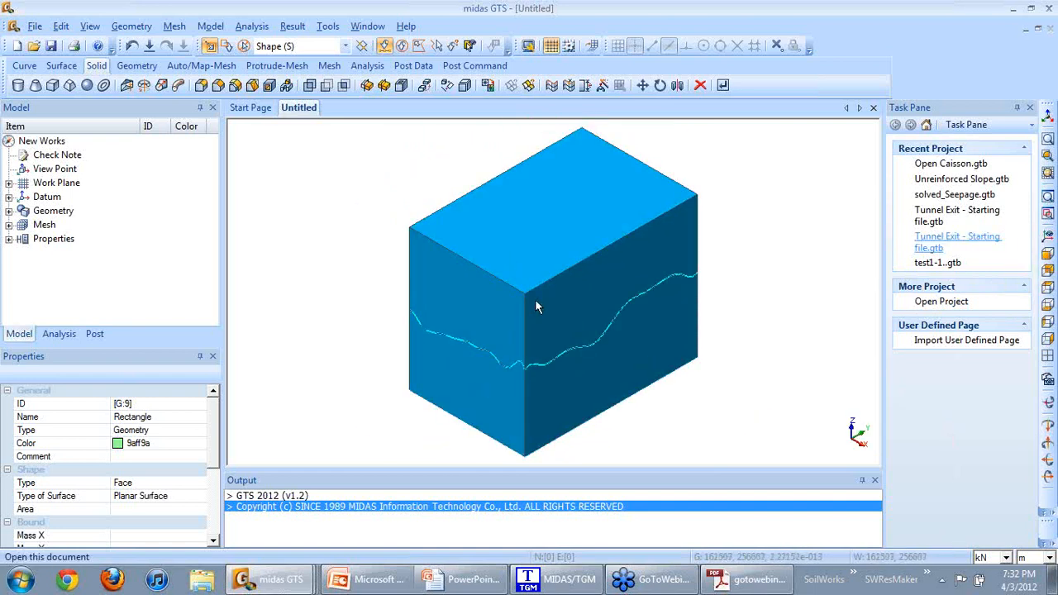
Expand the surface and solid lists in the geometry tree and examine the extruded solid's bounding coordinates in its properties.
click(8, 211)
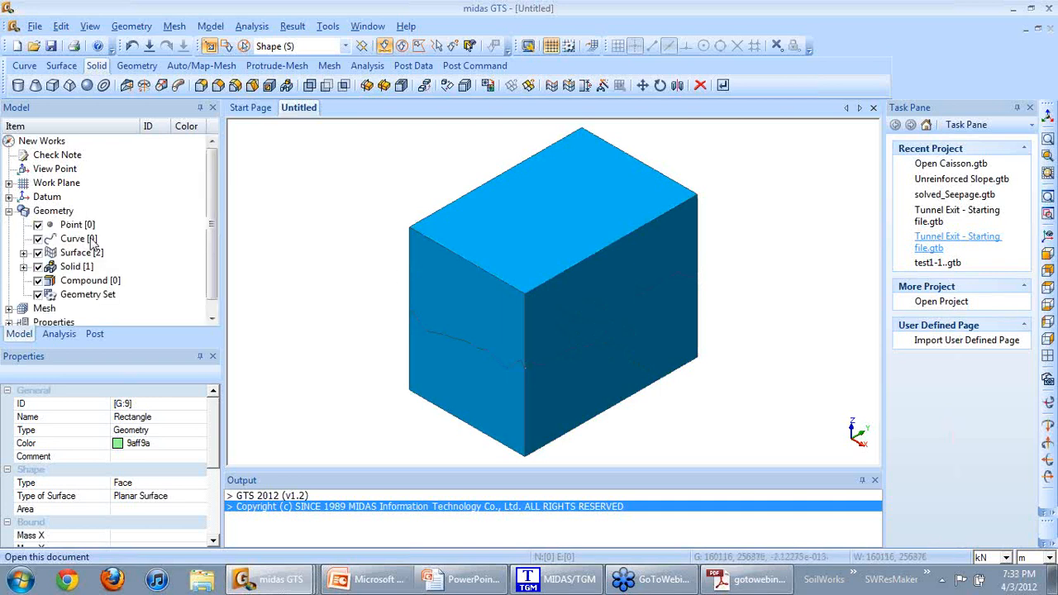
drag(215, 196, 215, 207)
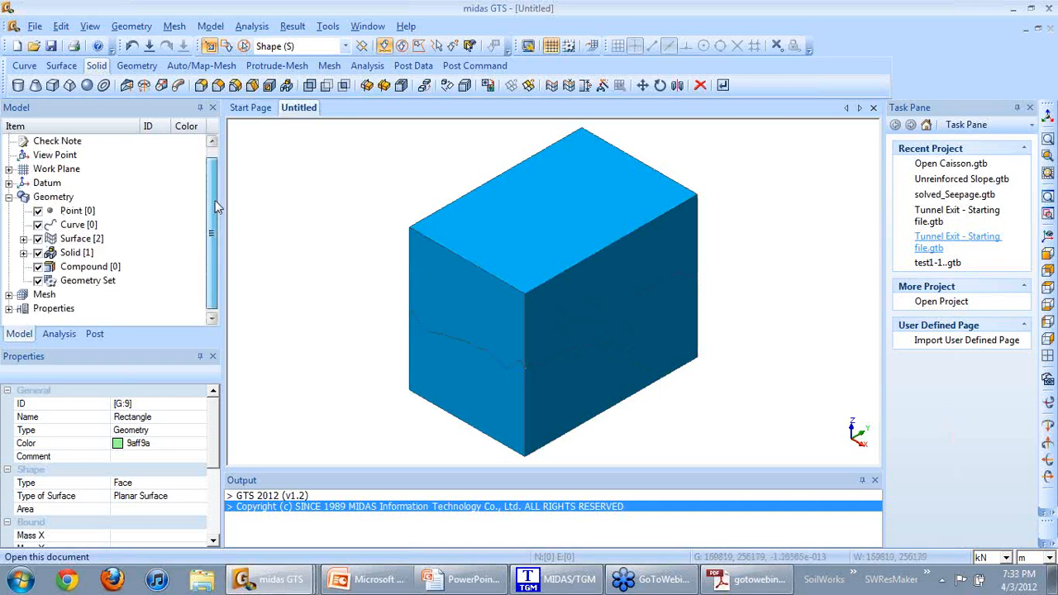
click(23, 238)
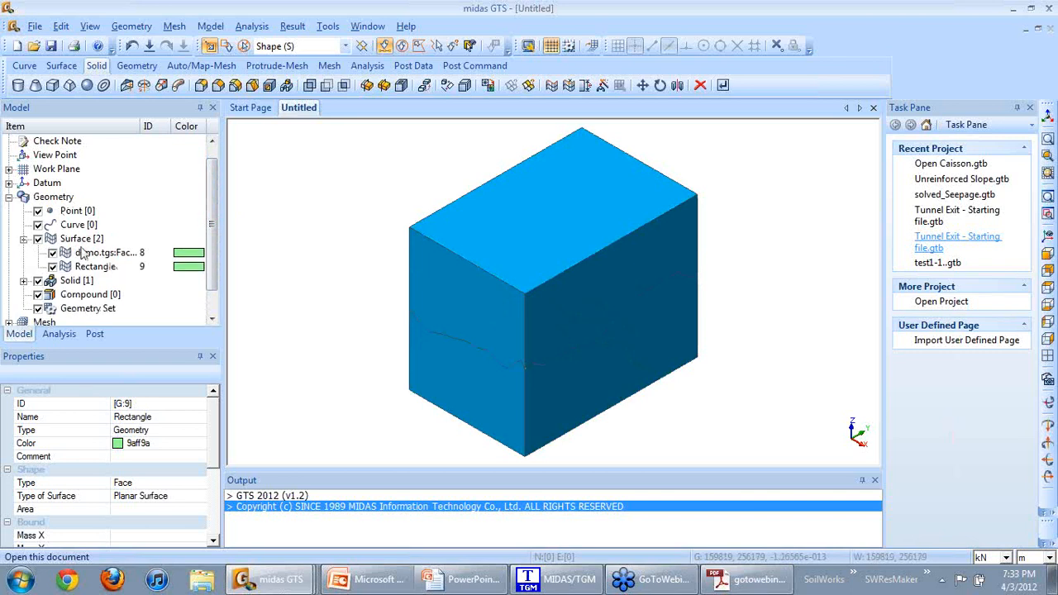
click(24, 281)
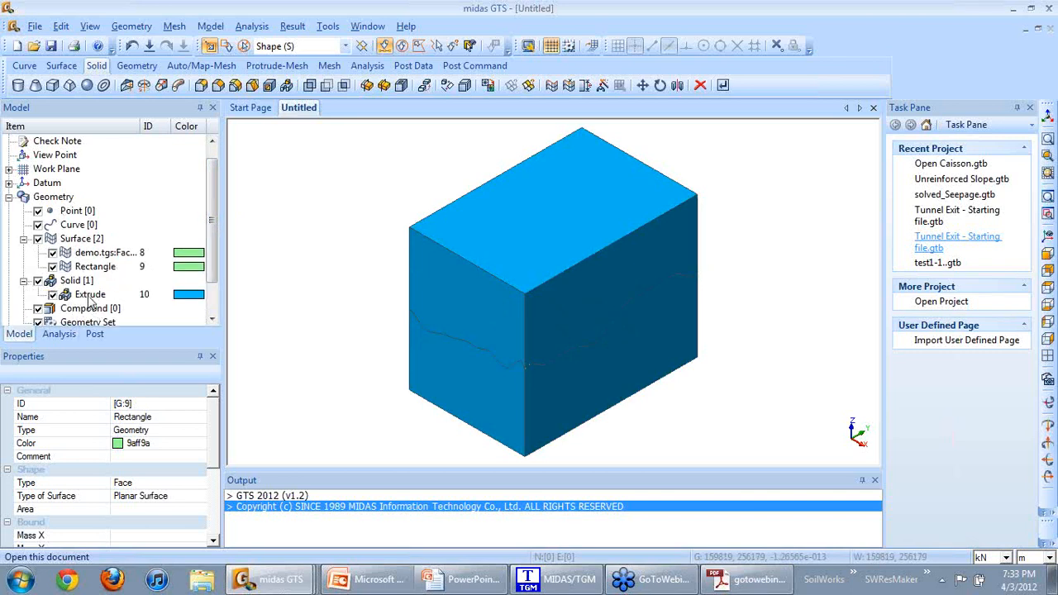
click(90, 295)
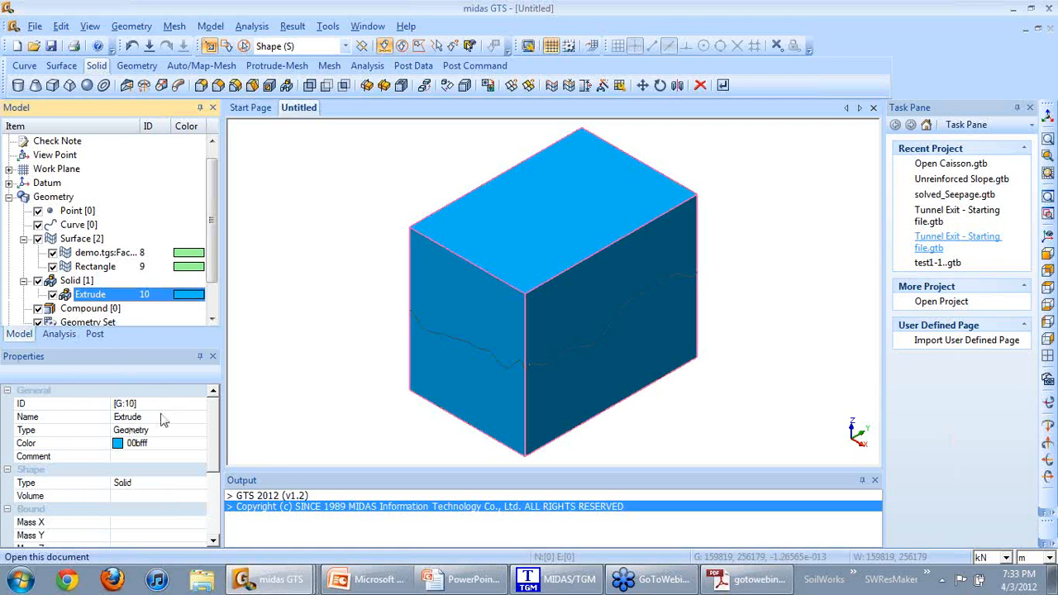
drag(215, 444, 219, 494)
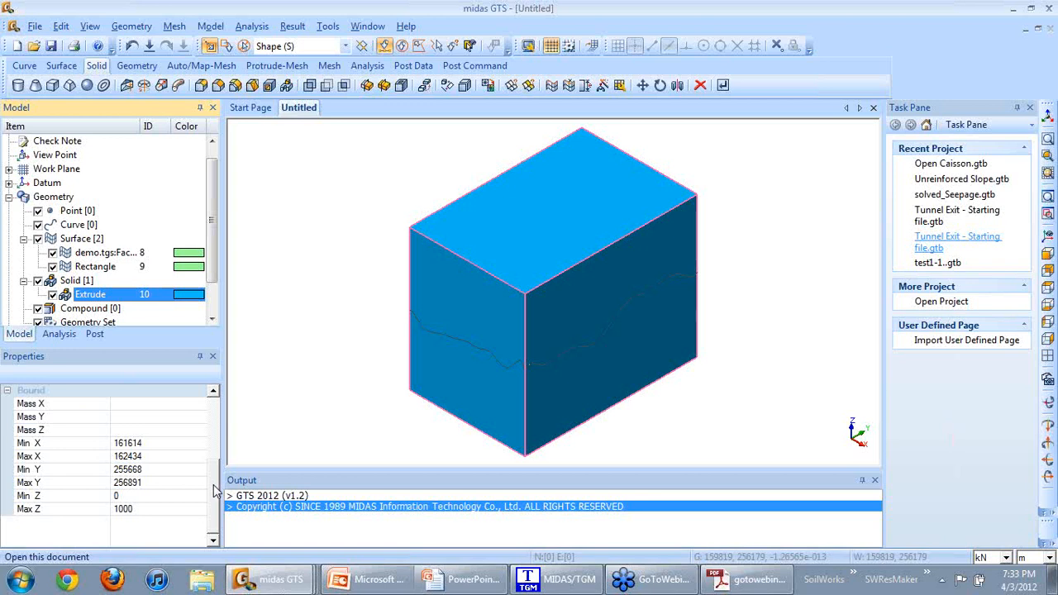
drag(213, 490, 216, 421)
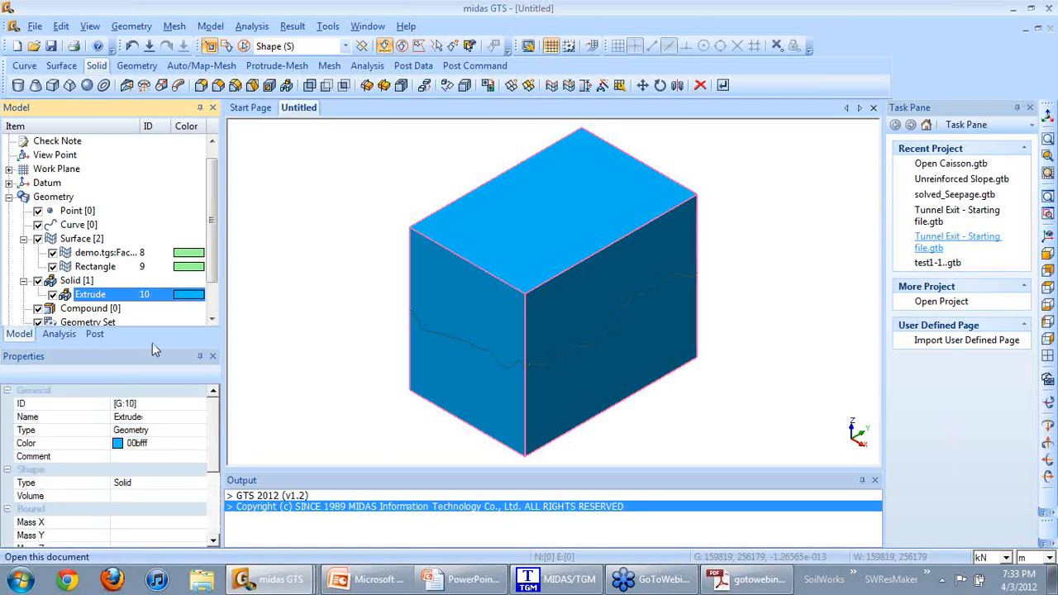
Select all displayed geometry and switch its display mode to Wireframe, so the terrain surface can be seen inside the box.
click(243, 46)
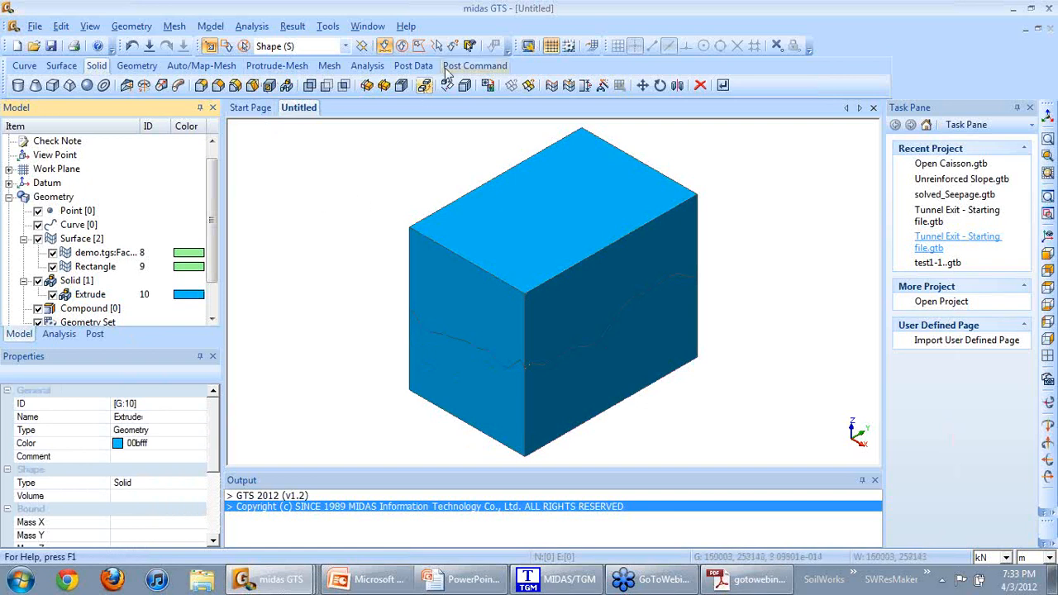
click(469, 46)
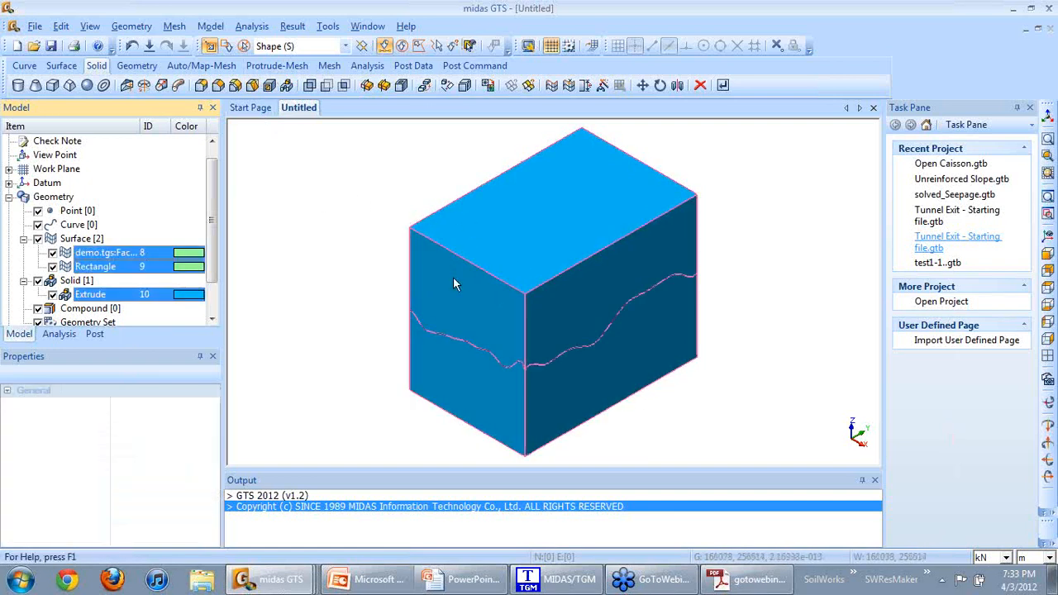
right_click(454, 285)
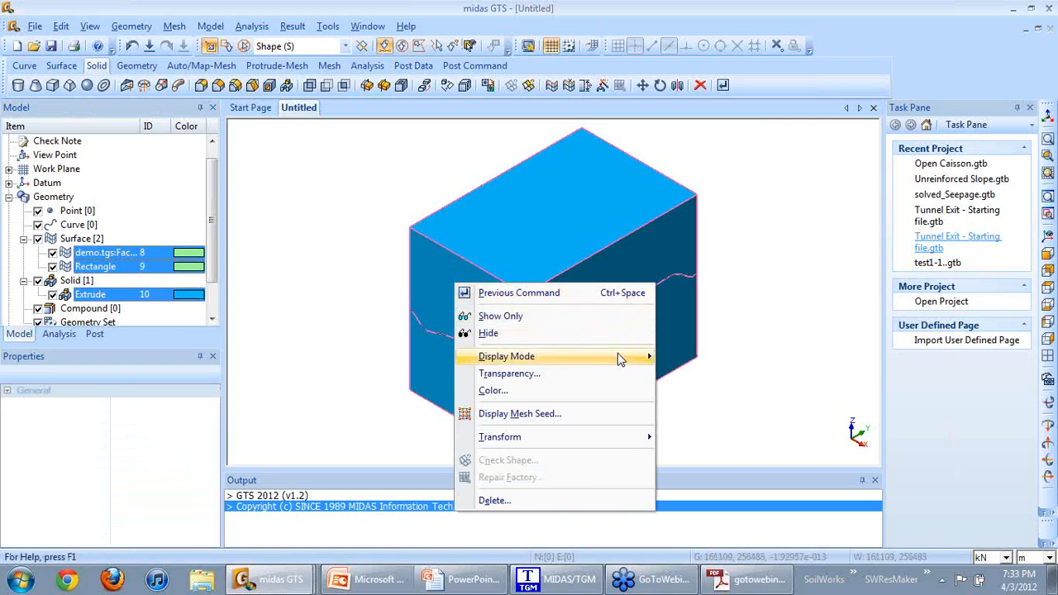
mouse_move(621, 357)
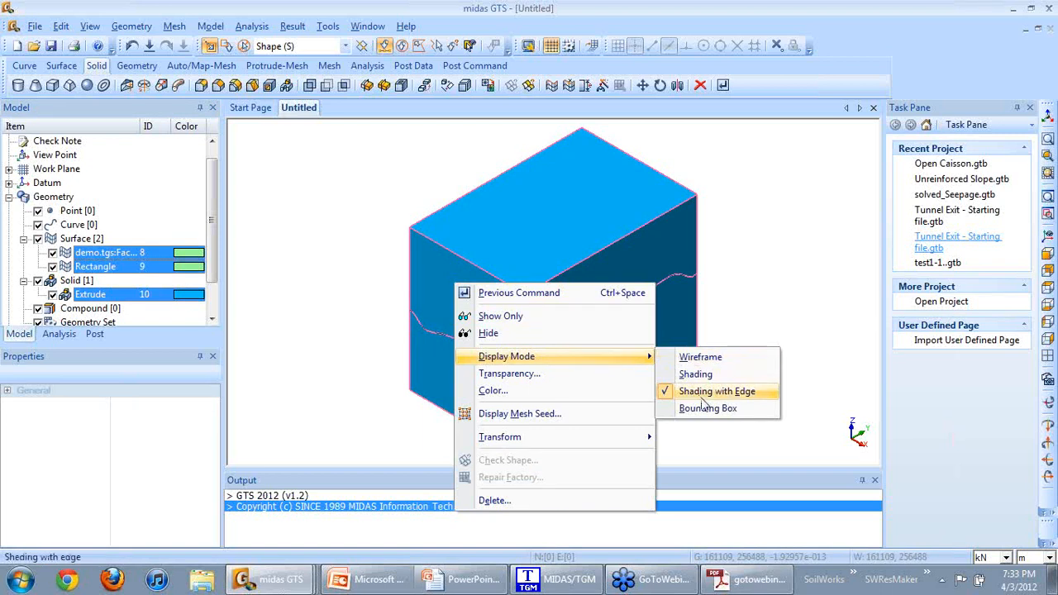
click(694, 357)
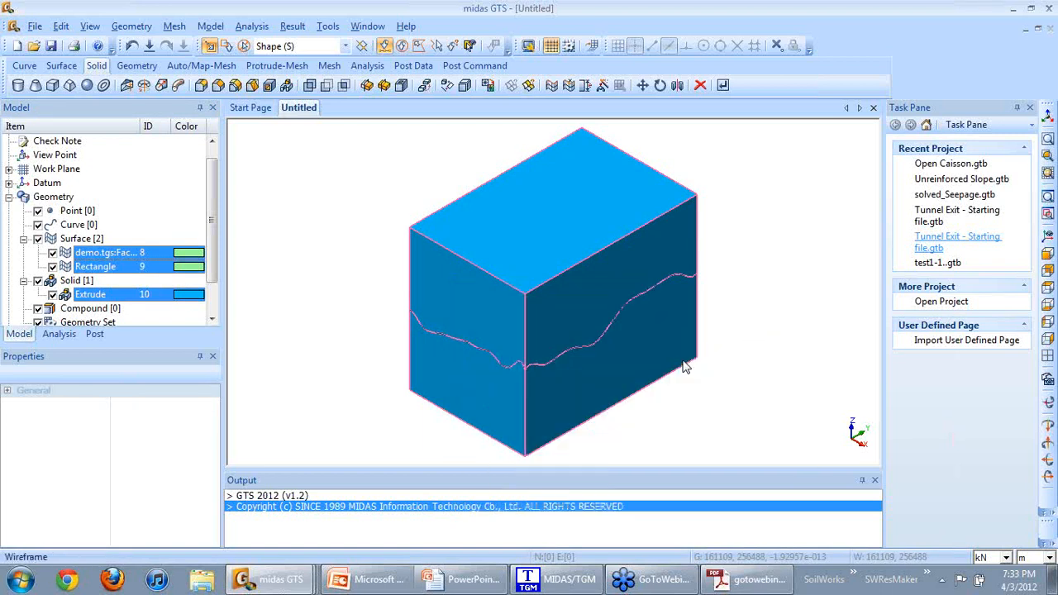
middle_drag(670, 415, 654, 377)
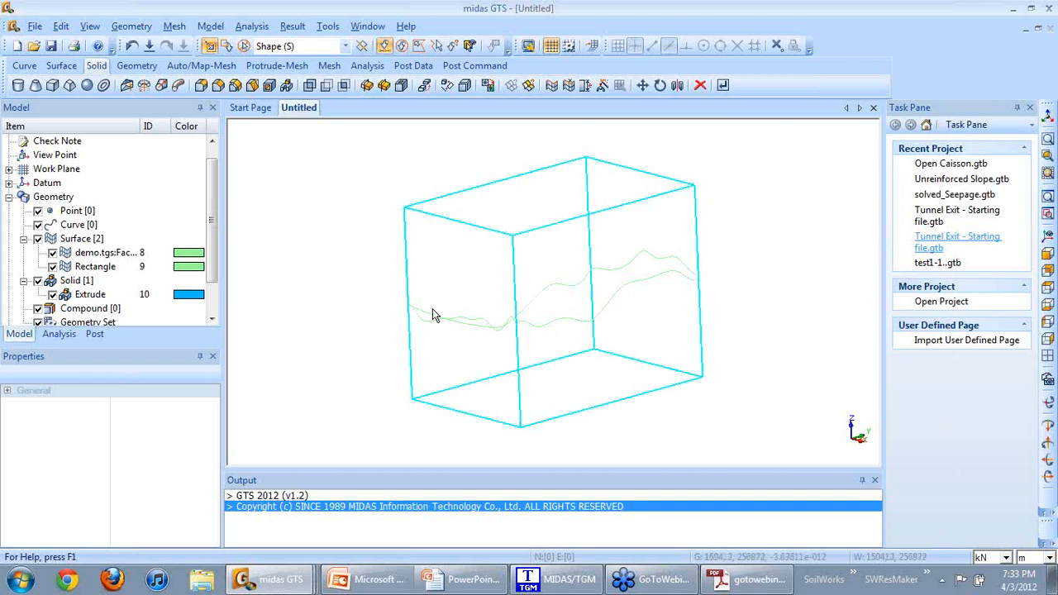
Trim the box solid with the demo.tgs terrain surface, using reference point 162434, 255668, 1000 at the box's top corner, after previewing.
click(369, 89)
drag(95, 129, 256, 157)
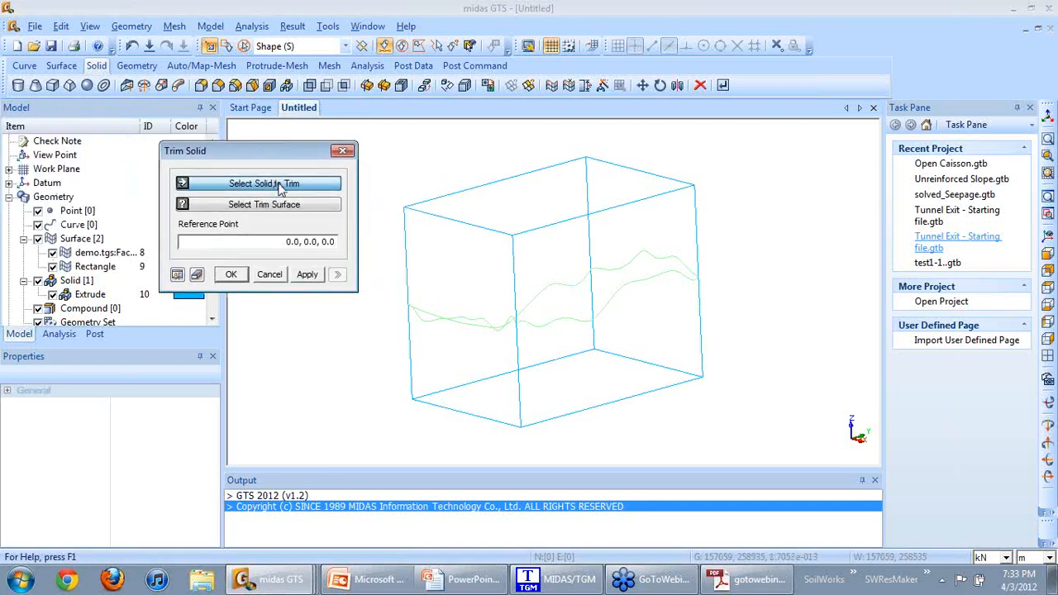
click(438, 355)
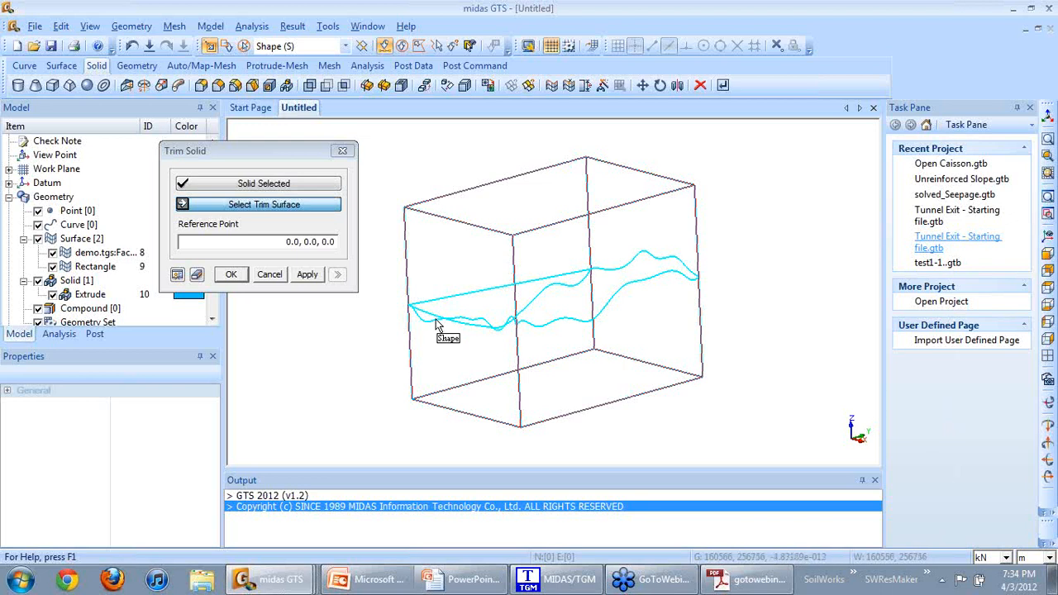
click(98, 256)
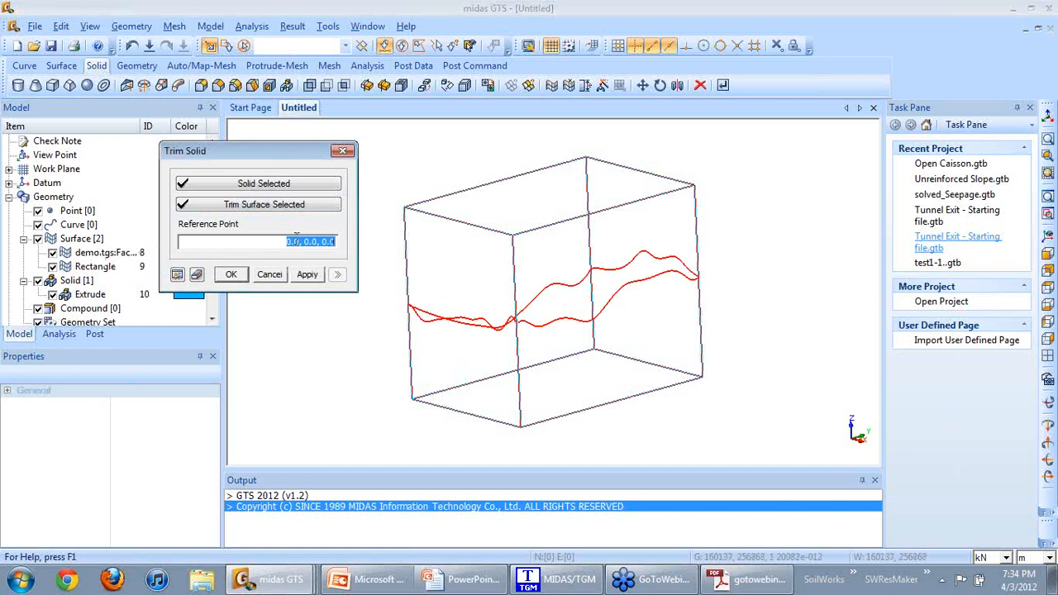
click(514, 239)
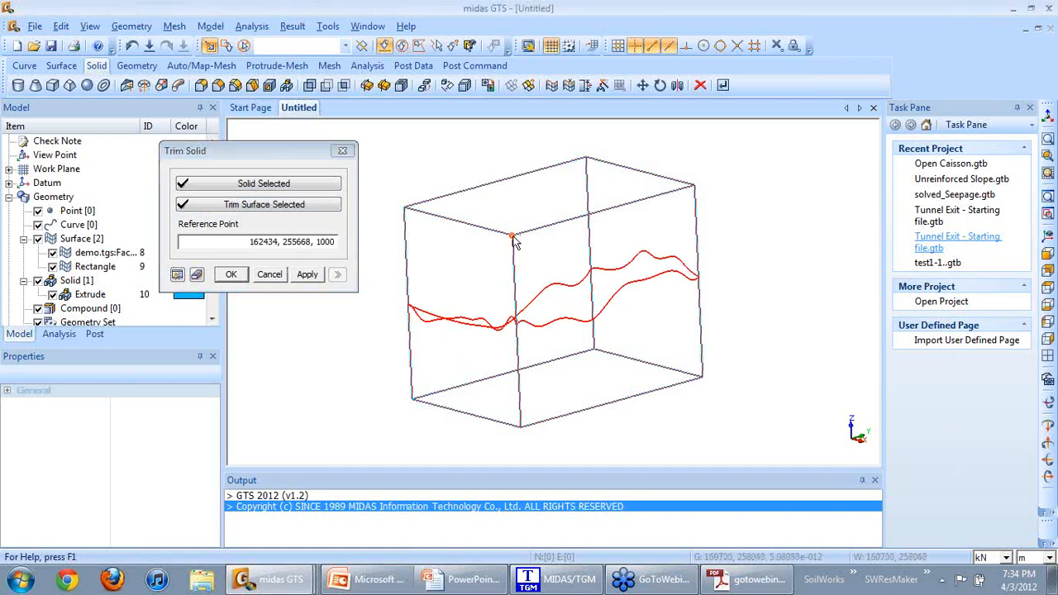
click(178, 275)
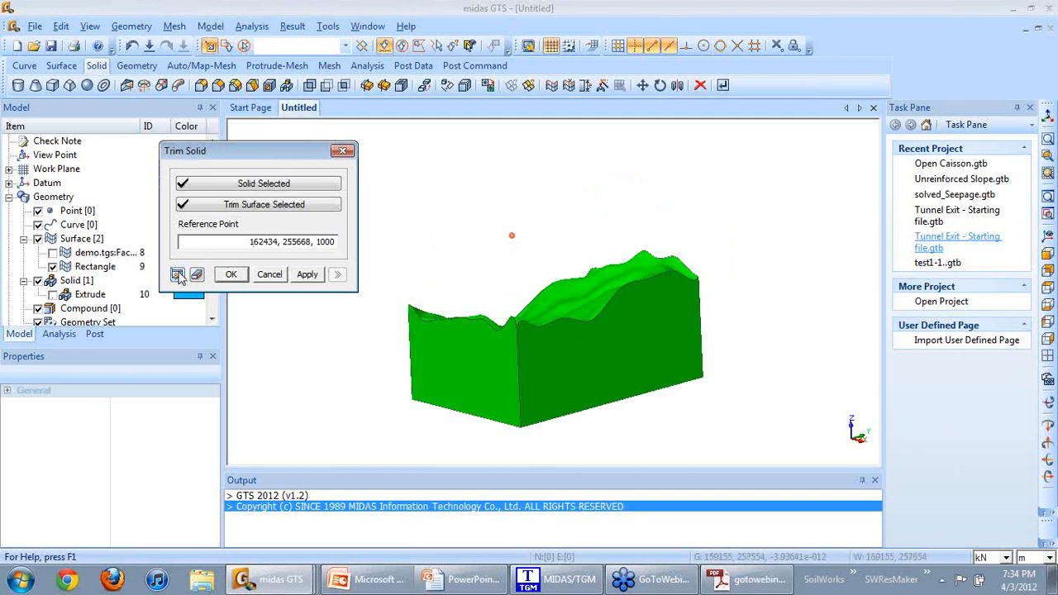
click(231, 274)
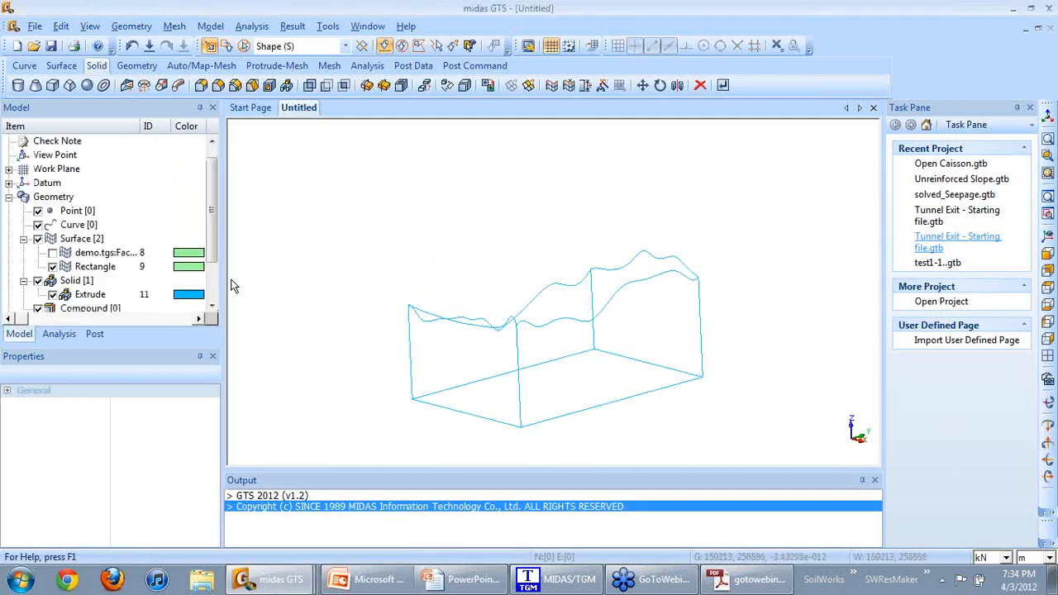
Set the trimmed ground solid's display mode to Shading with Edge and view its terrain surface from above.
click(472, 366)
right_click(473, 368)
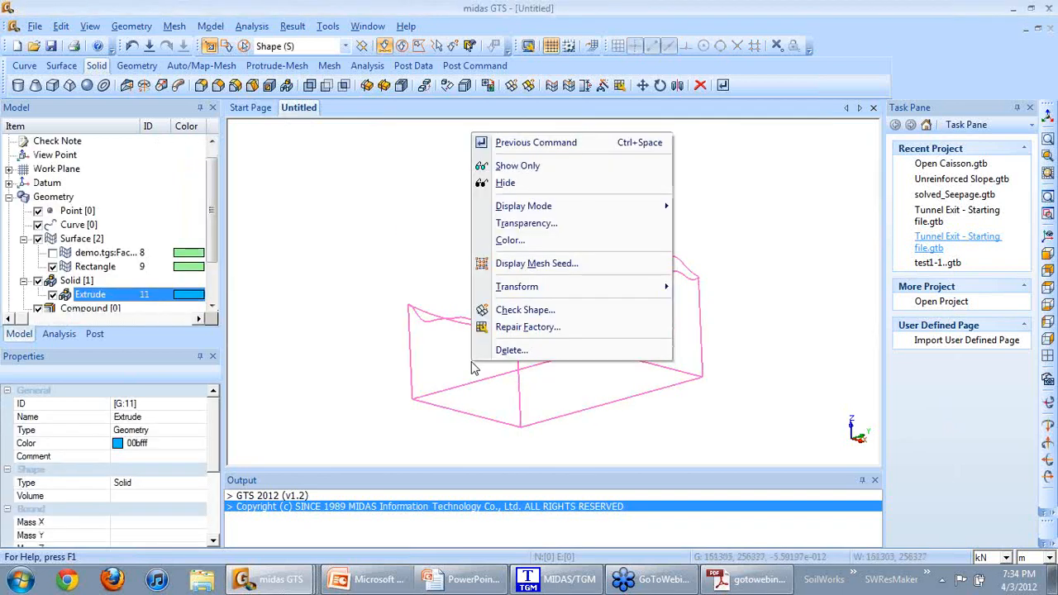
mouse_move(609, 208)
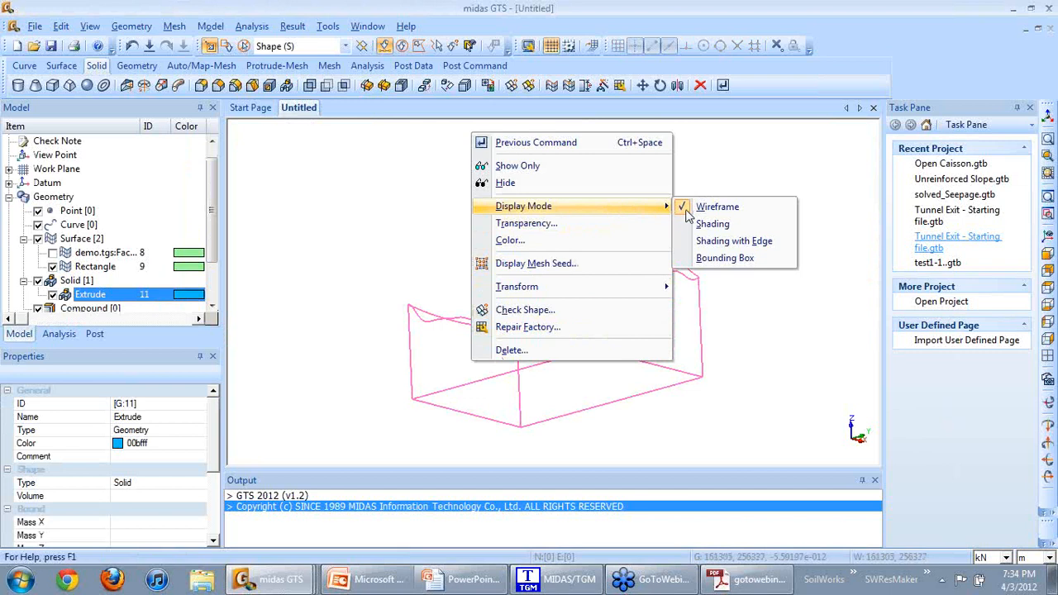
click(734, 248)
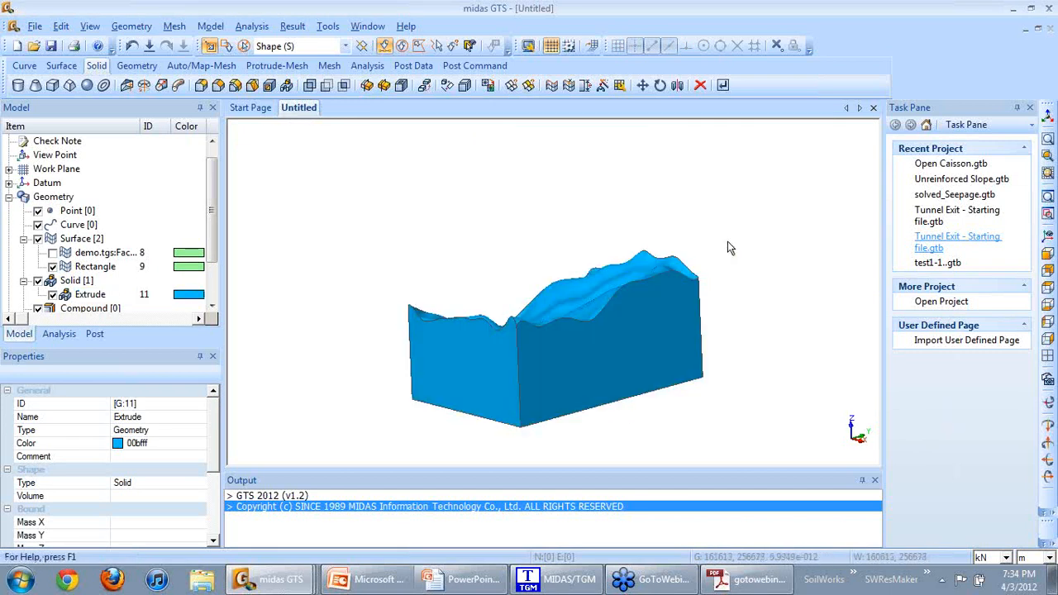
mouse_move(735, 302)
middle_down()
mouse_move(725, 370)
mouse_move(642, 280)
mouse_move(624, 295)
mouse_move(649, 301)
mouse_move(697, 285)
mouse_move(585, 288)
middle_up()
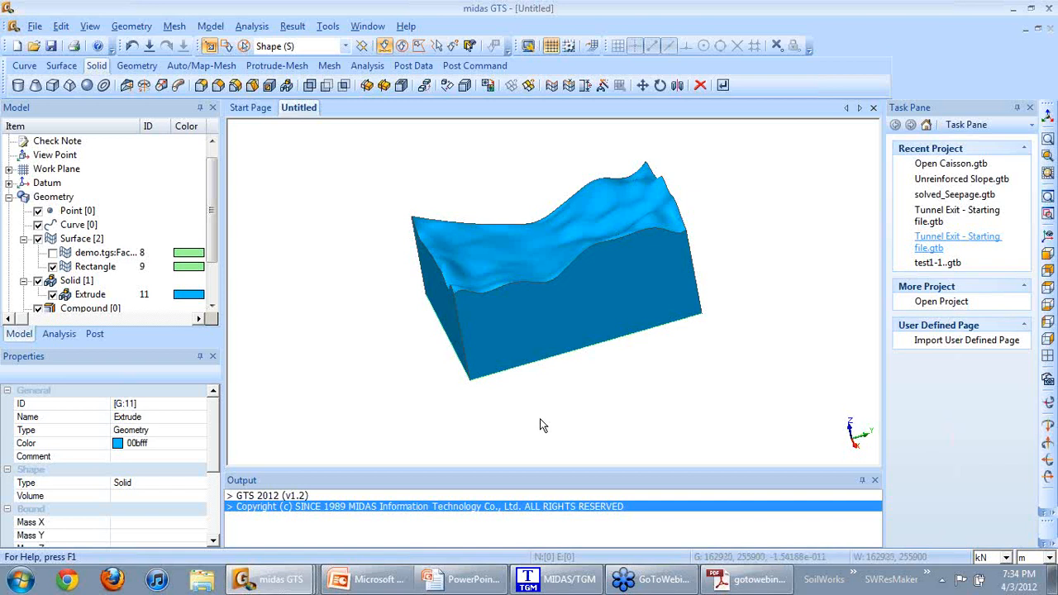
Switch to the PowerPoint slide show and bring up the Data Exchange slide.
key(alt+Tab)
key(alt+Tab)
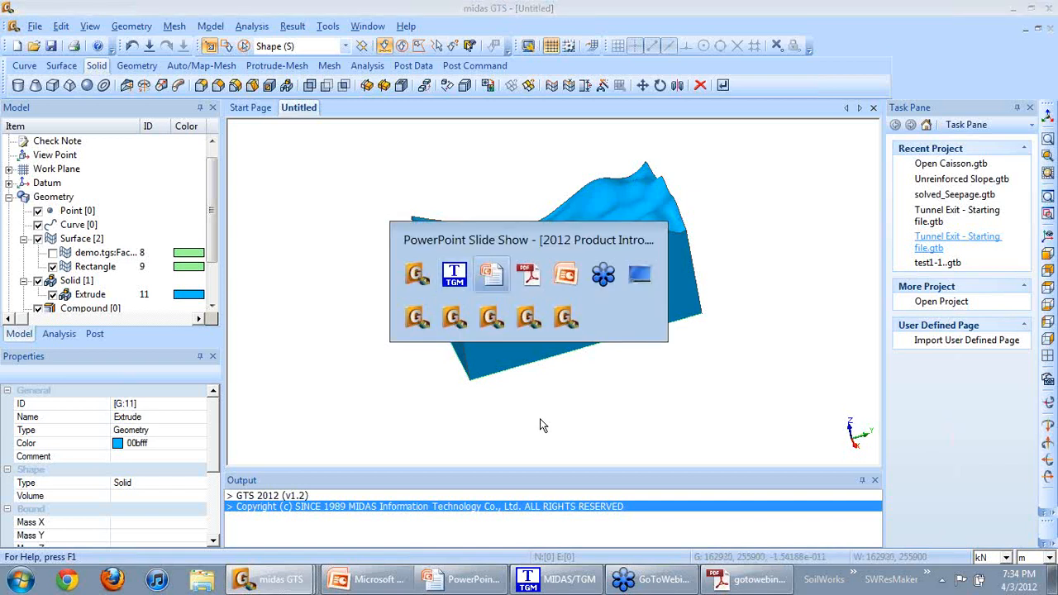
key(Right)
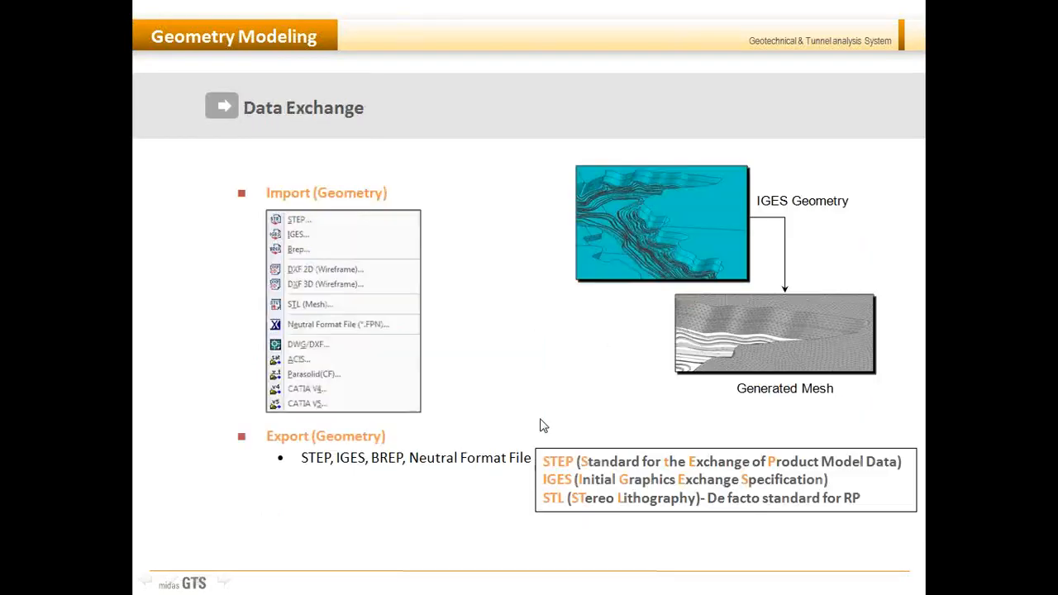
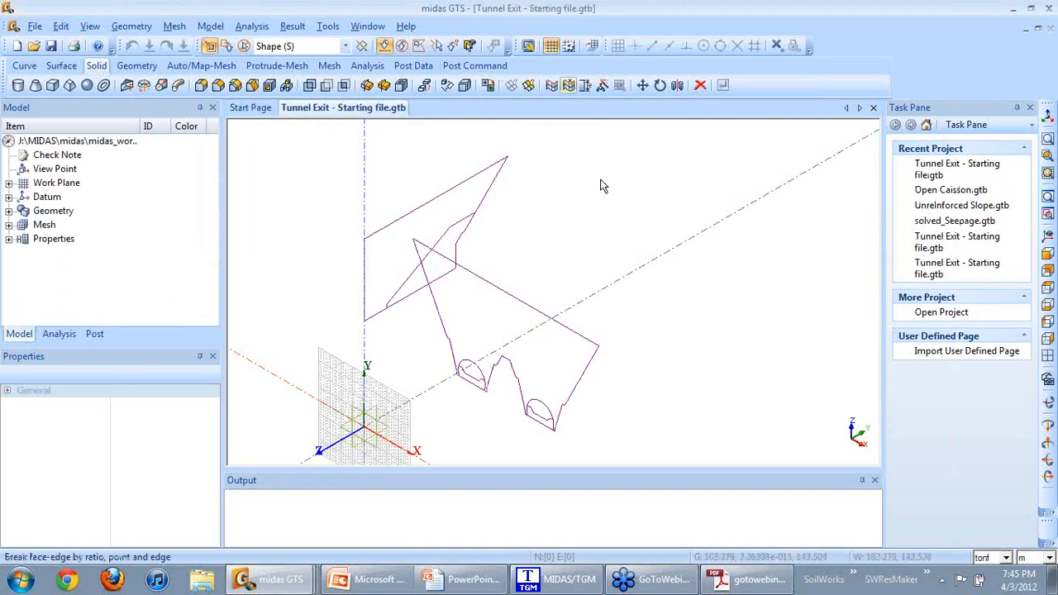
Hide the work plane grid in the Tunnel Exit model and review its geometry curves in the enlarged model tree.
click(551, 47)
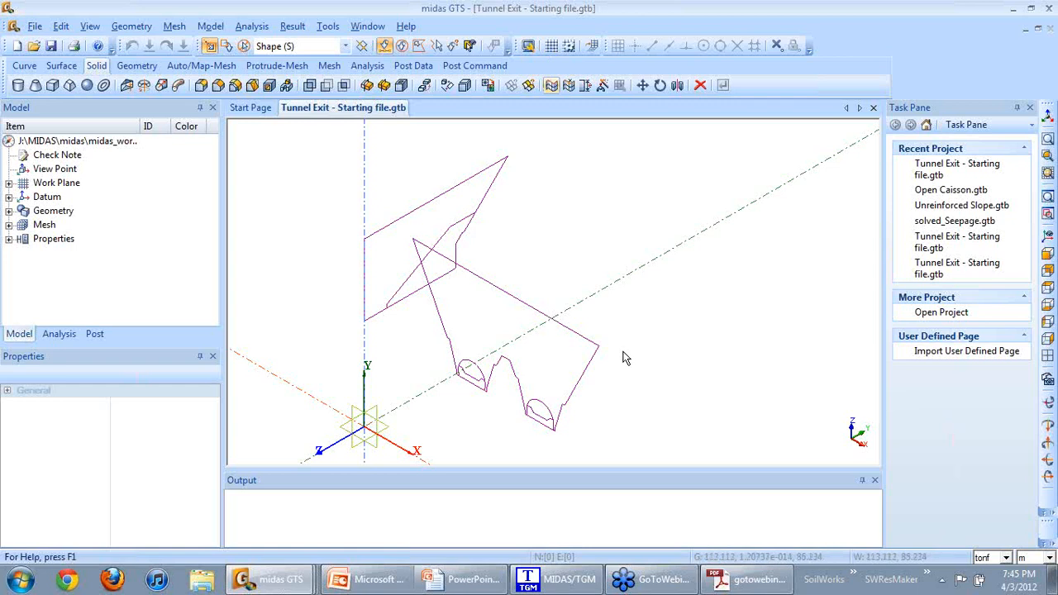
drag(76, 347, 76, 403)
click(8, 212)
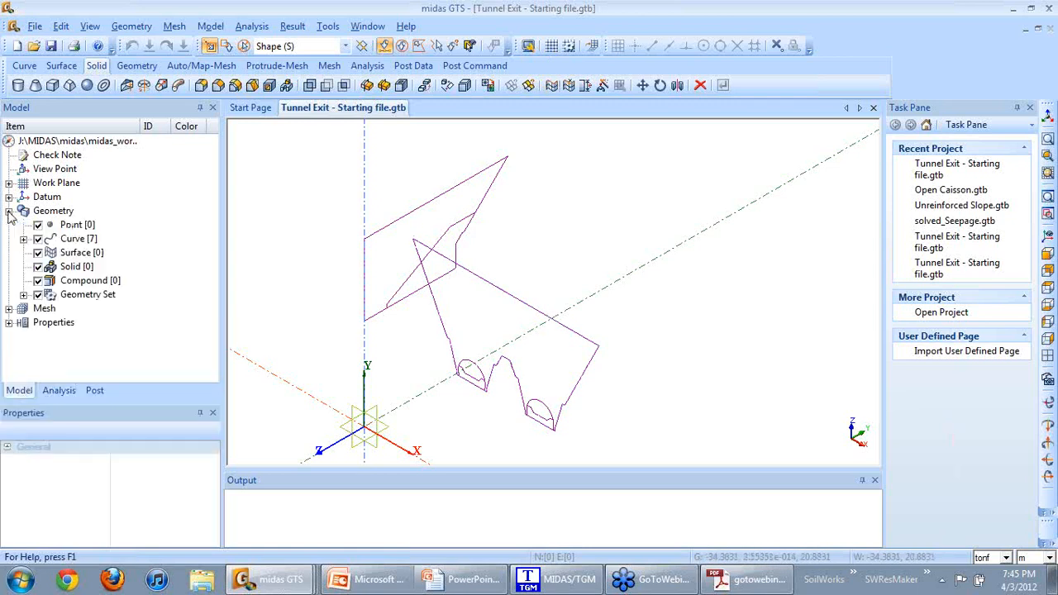
click(23, 239)
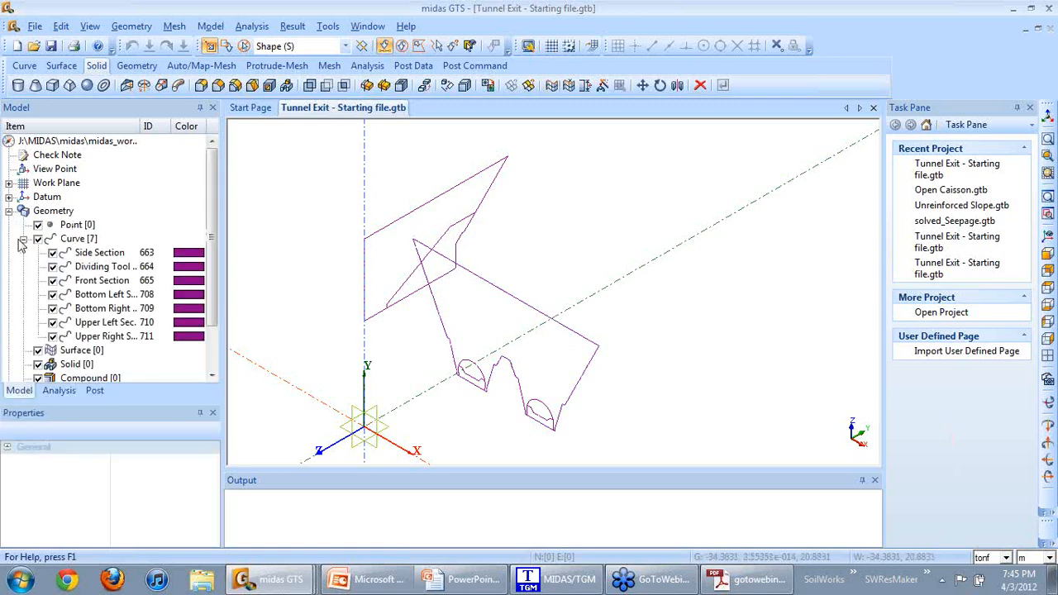
click(23, 239)
Expand the Properties and Material groups and enlarge the model tree enough to show all their entries.
click(8, 322)
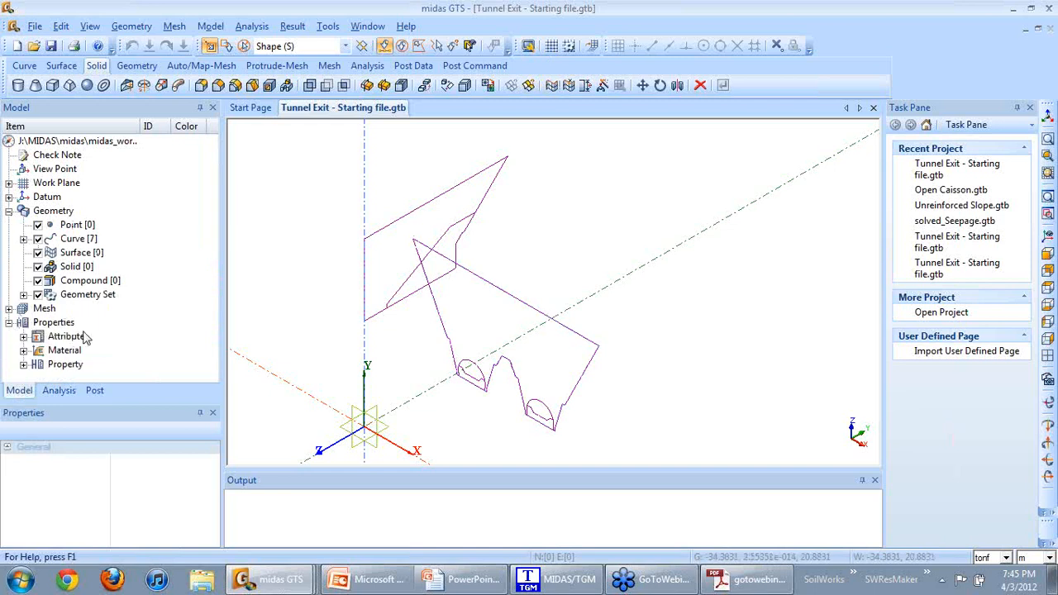
click(23, 350)
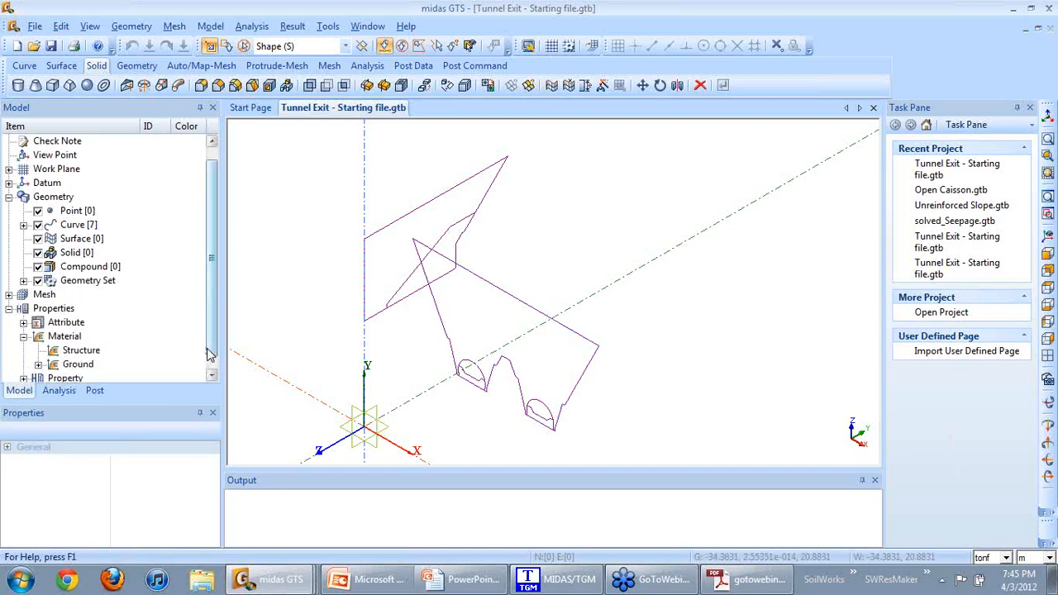
scroll(42, 354, down, 1)
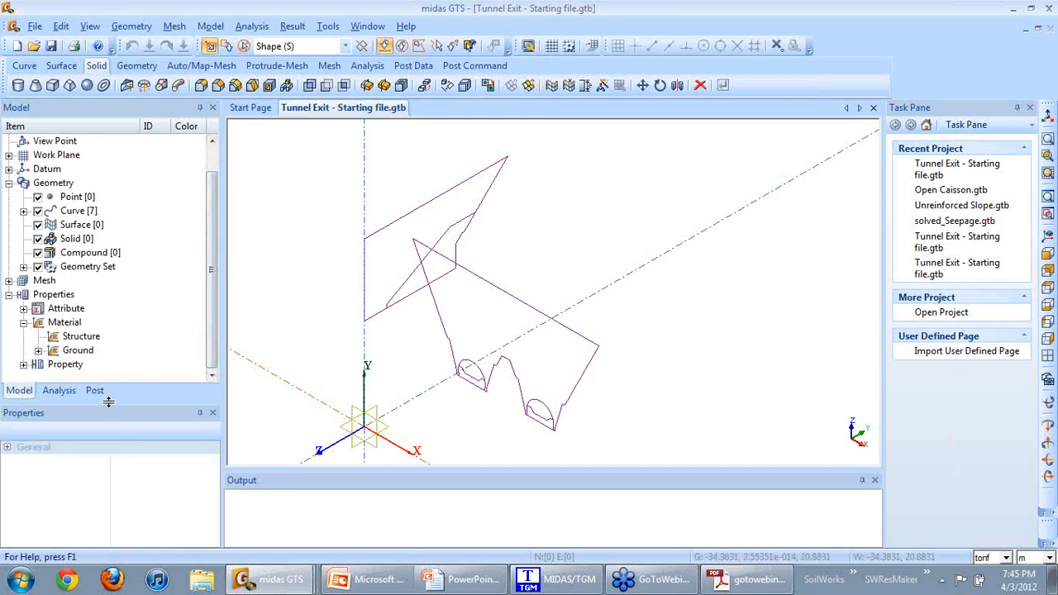
drag(108, 403, 120, 457)
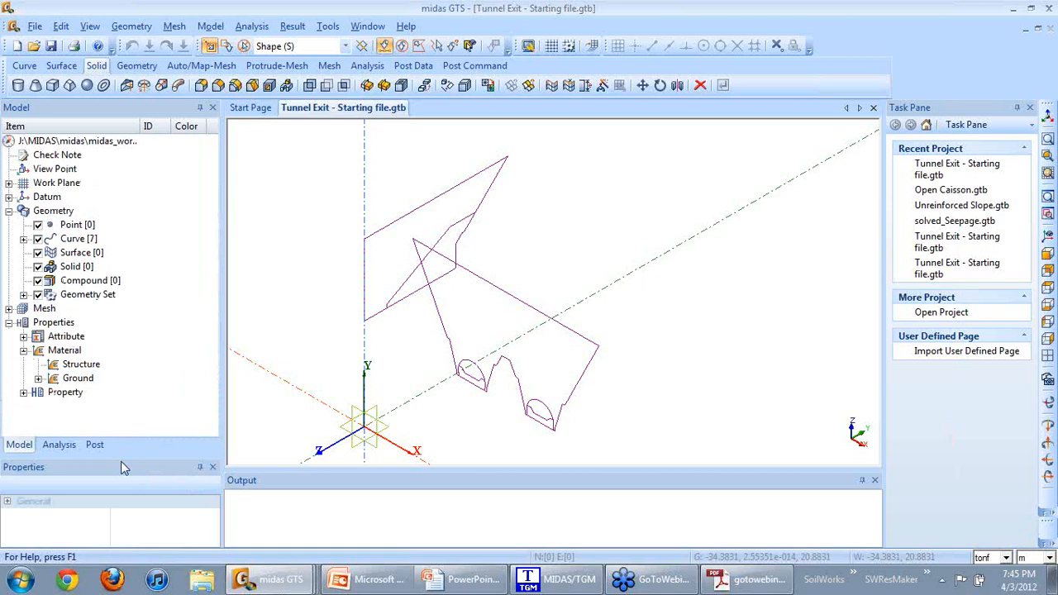
Expand the Ground materials and examine the parameters of the ground material, closing its definition without changes.
click(38, 378)
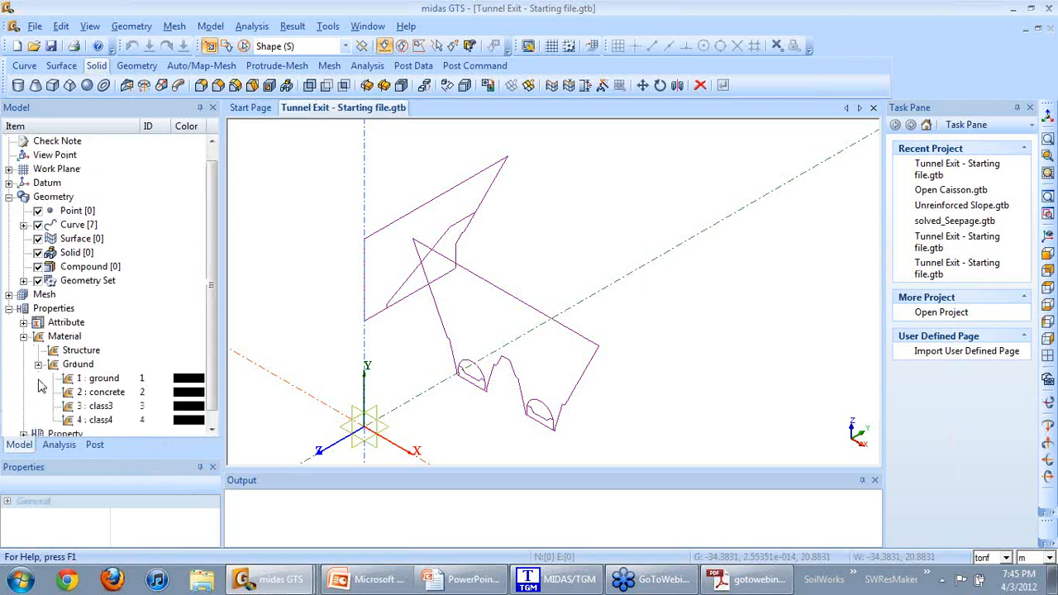
right_click(112, 382)
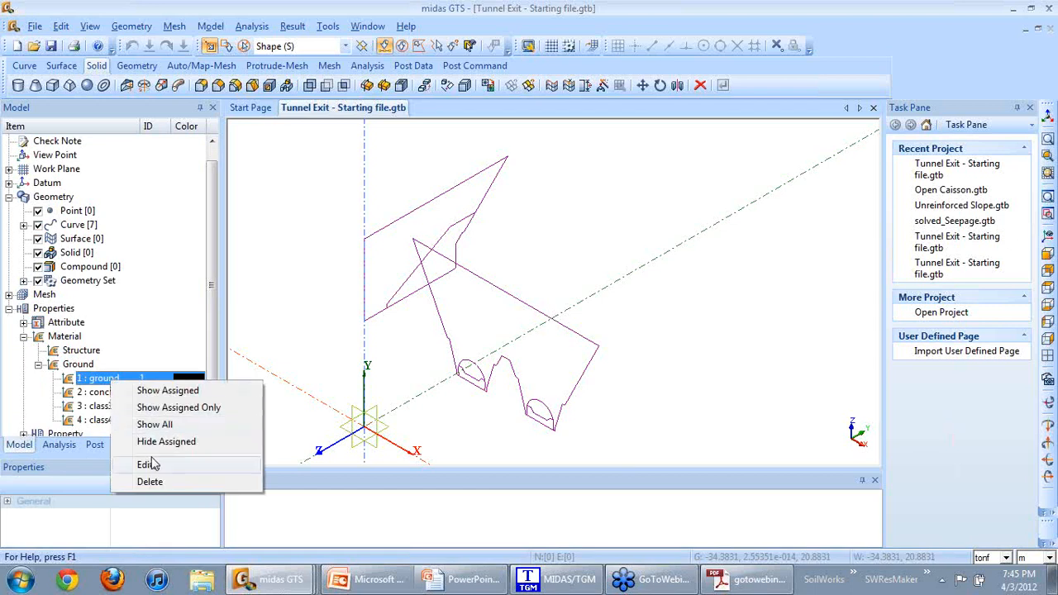
click(149, 464)
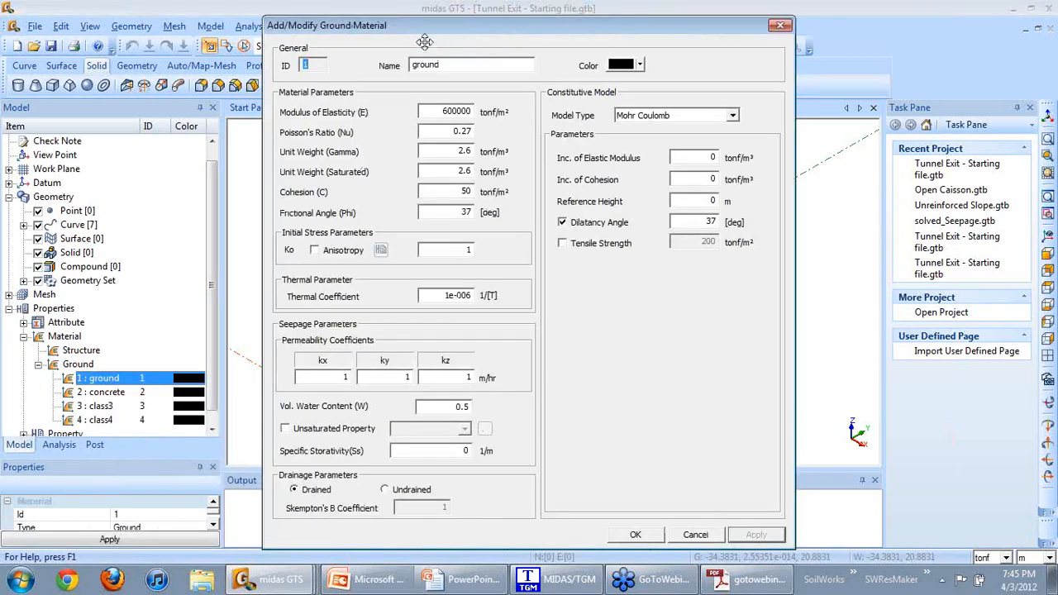
drag(424, 42, 454, 46)
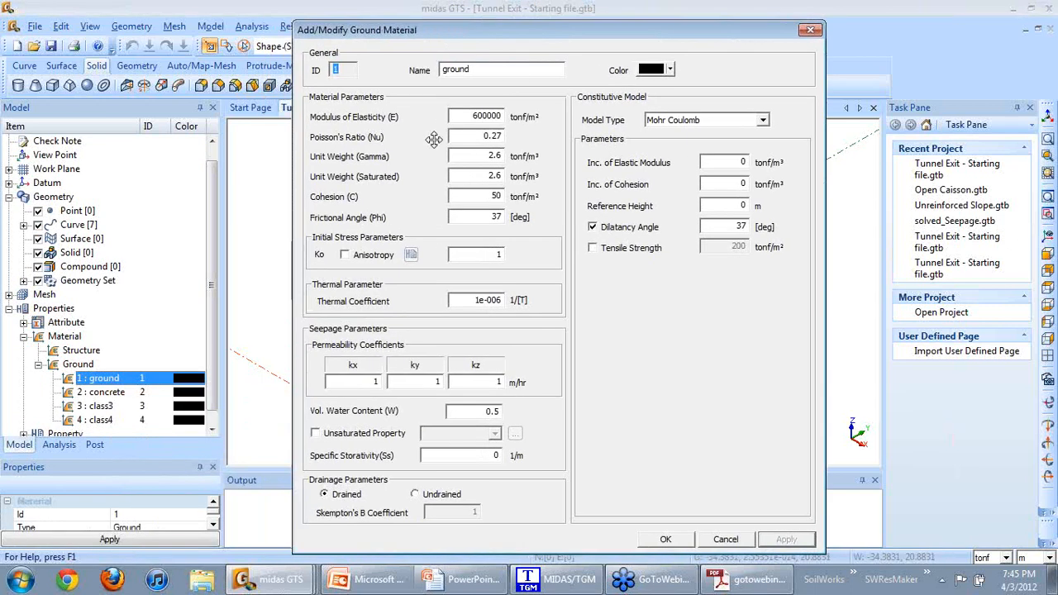
click(726, 538)
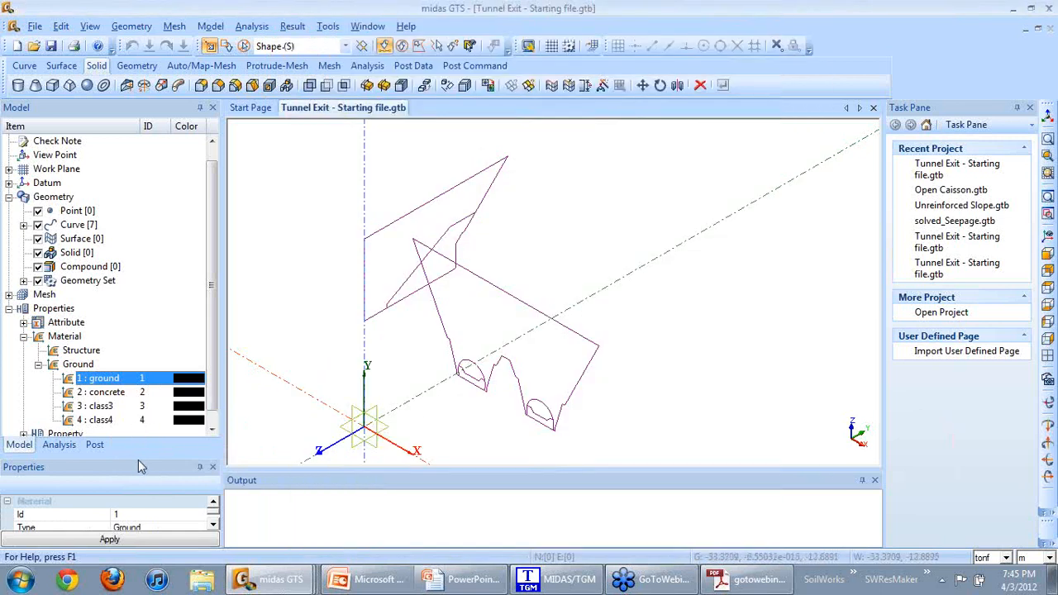
Enlarge the property listing of the ground material, collapse the Geometry group, bring the material entries into view and shrink the Output area.
drag(138, 454, 118, 332)
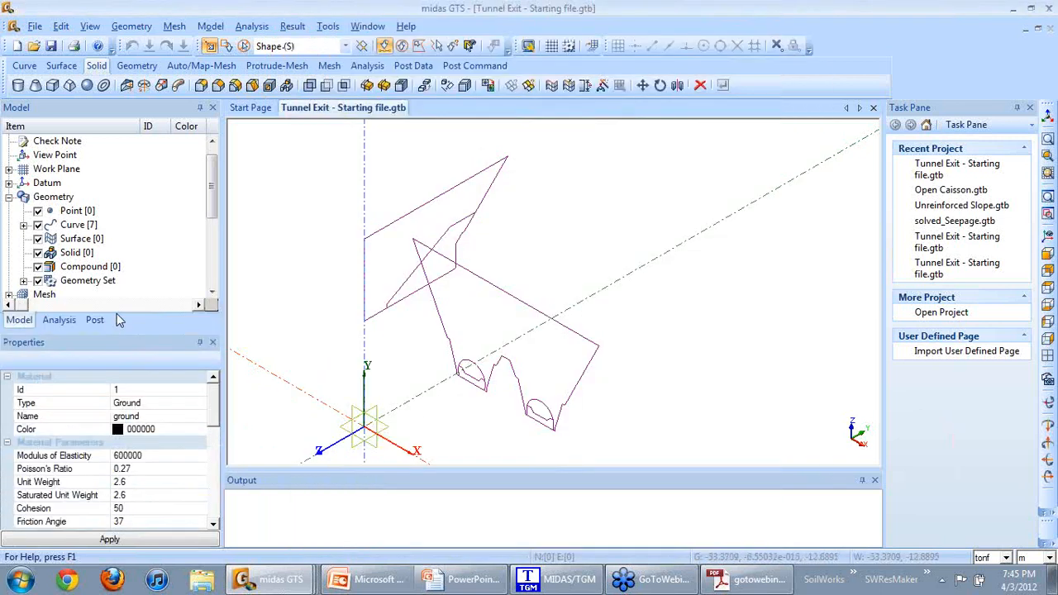
click(8, 197)
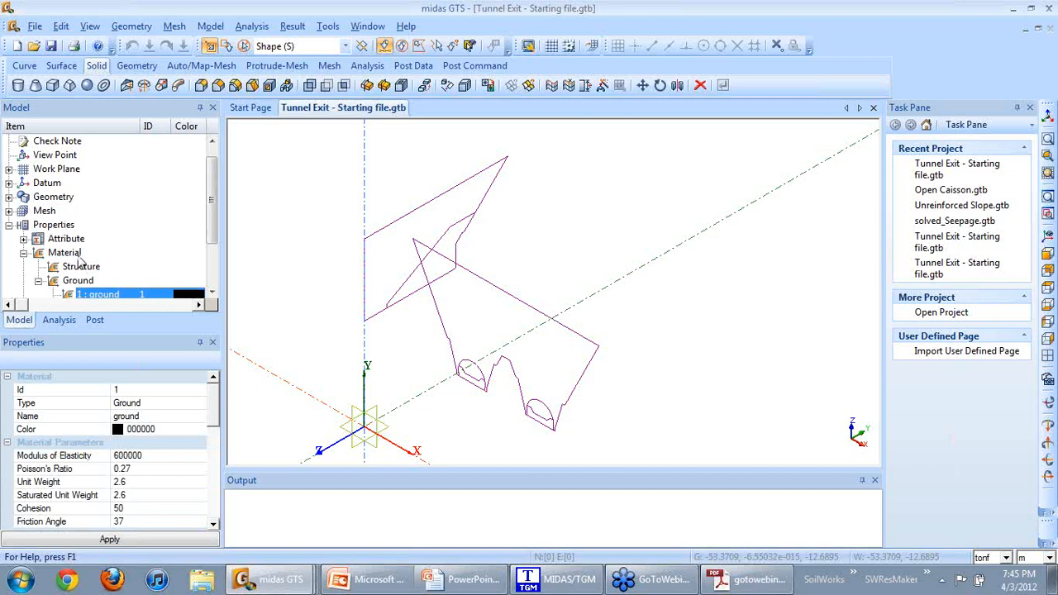
drag(212, 217, 214, 251)
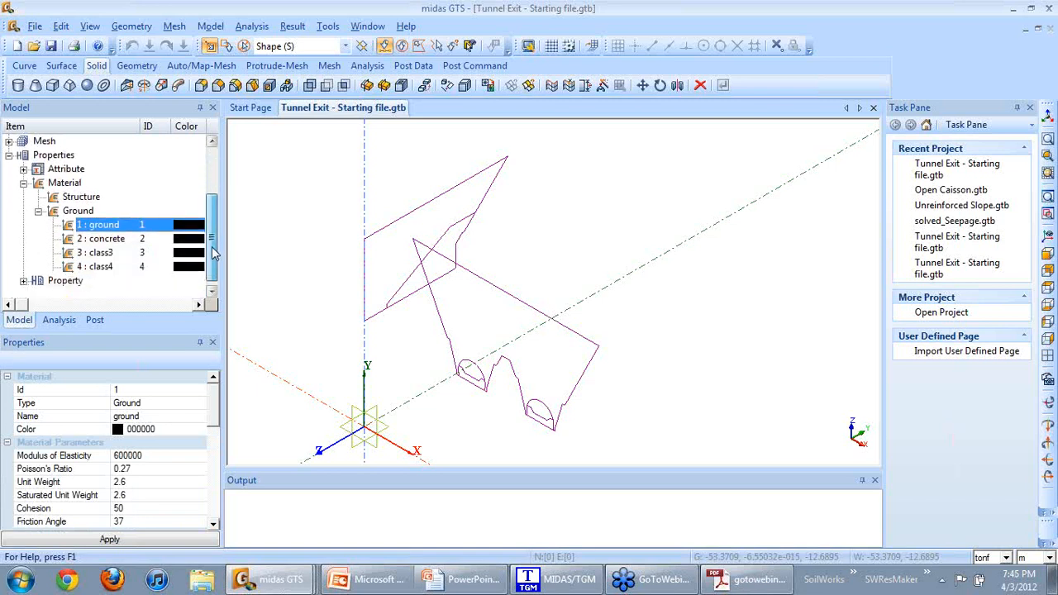
mouse_move(215, 413)
mouse_down()
mouse_move(219, 512)
mouse_move(219, 394)
mouse_up()
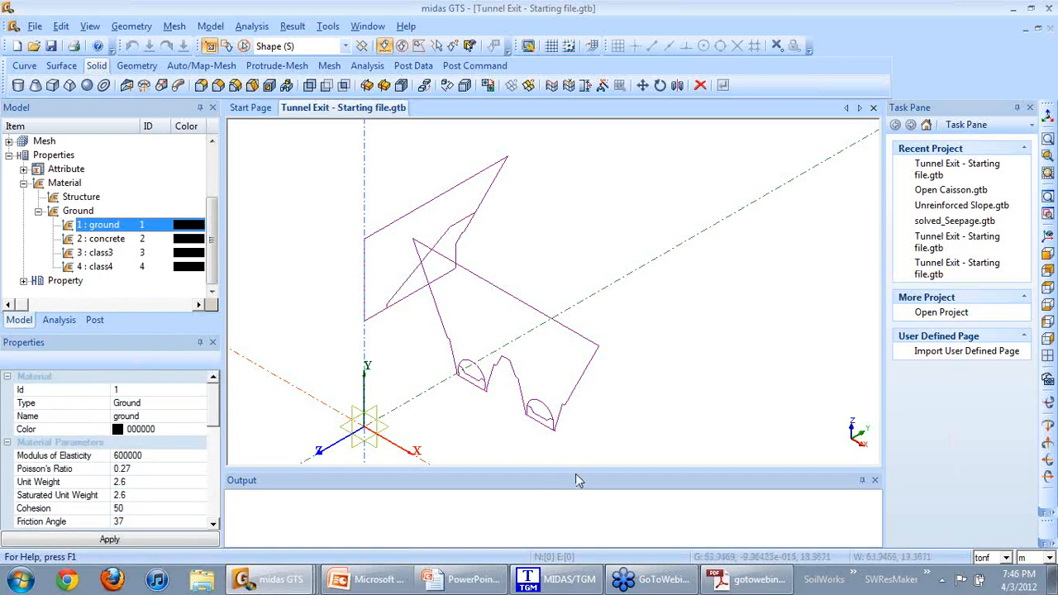
drag(577, 469, 577, 494)
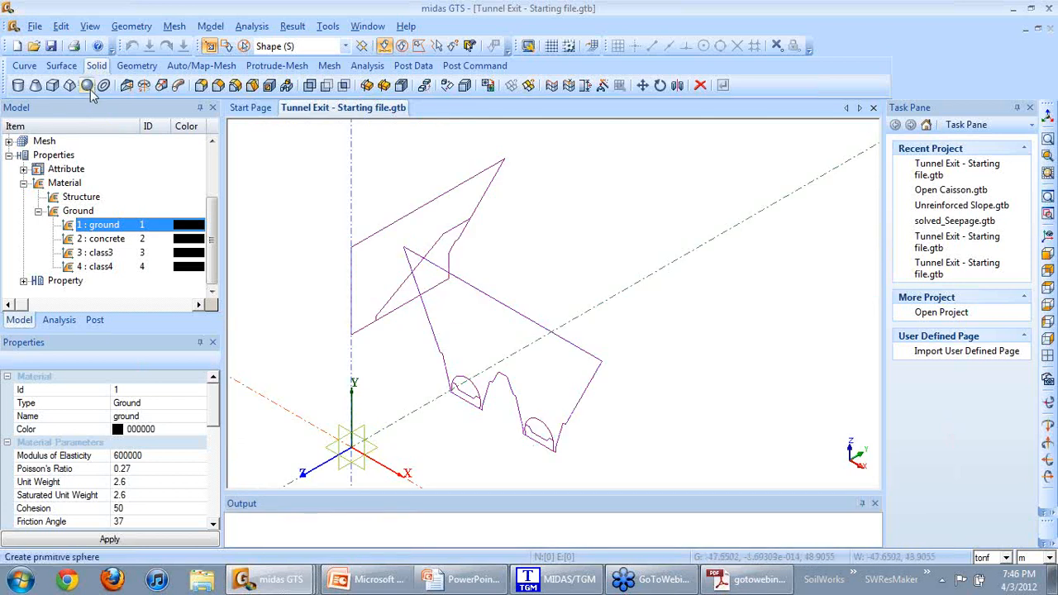
Create a solid box with its corner at 0, 0, 0, 124 m long, 100 m wide and 100 m high.
click(52, 86)
drag(115, 126, 167, 123)
key(Tab)
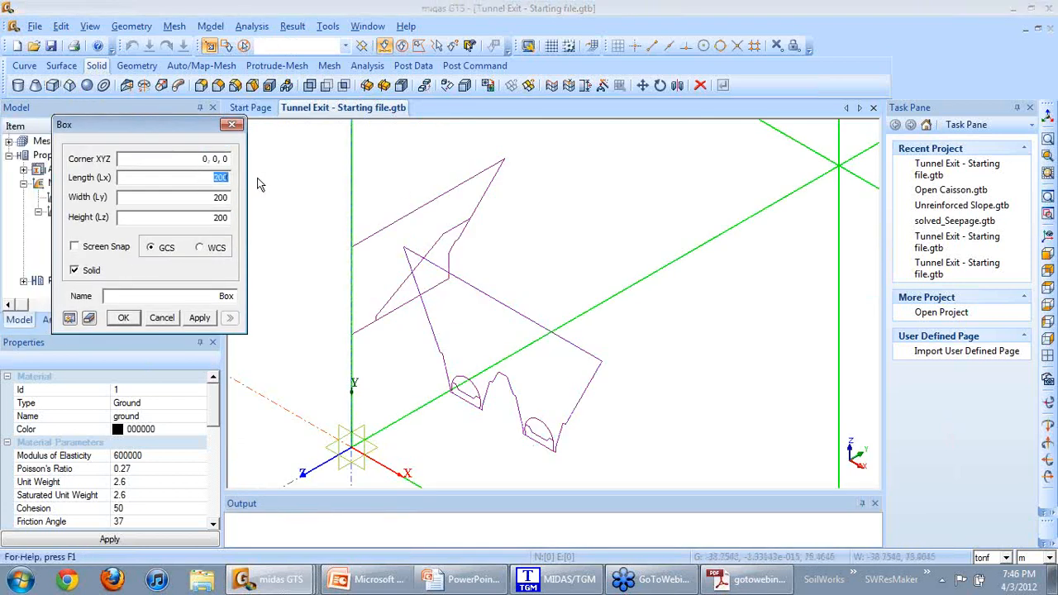
text(124)
click(120, 319)
click(1047, 140)
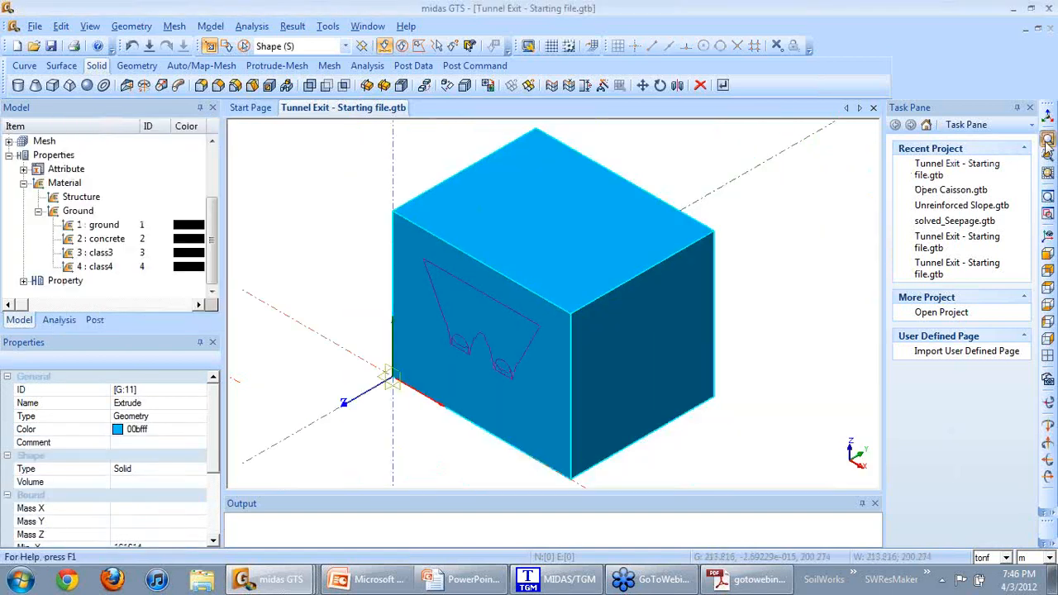
Set the display mode of the new box to Wireframe so the curves inside can be seen.
click(569, 338)
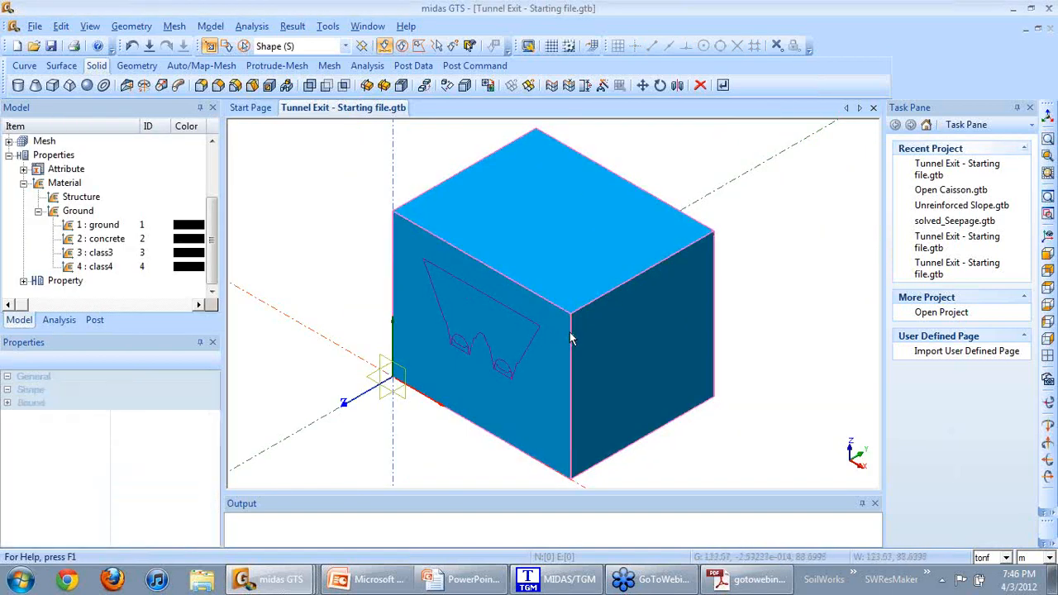
right_click(570, 338)
mouse_move(703, 406)
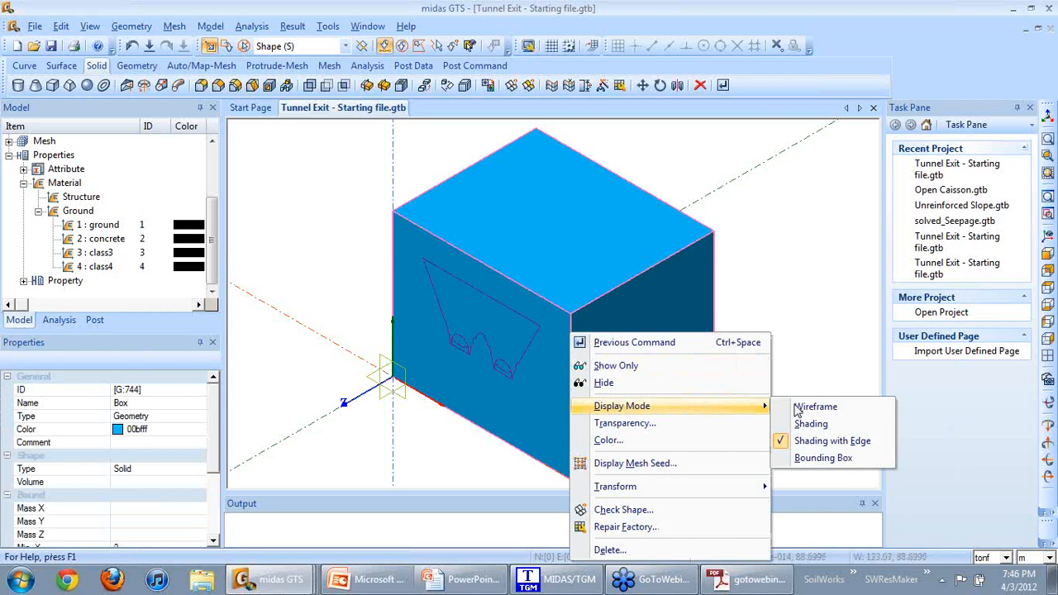
click(814, 406)
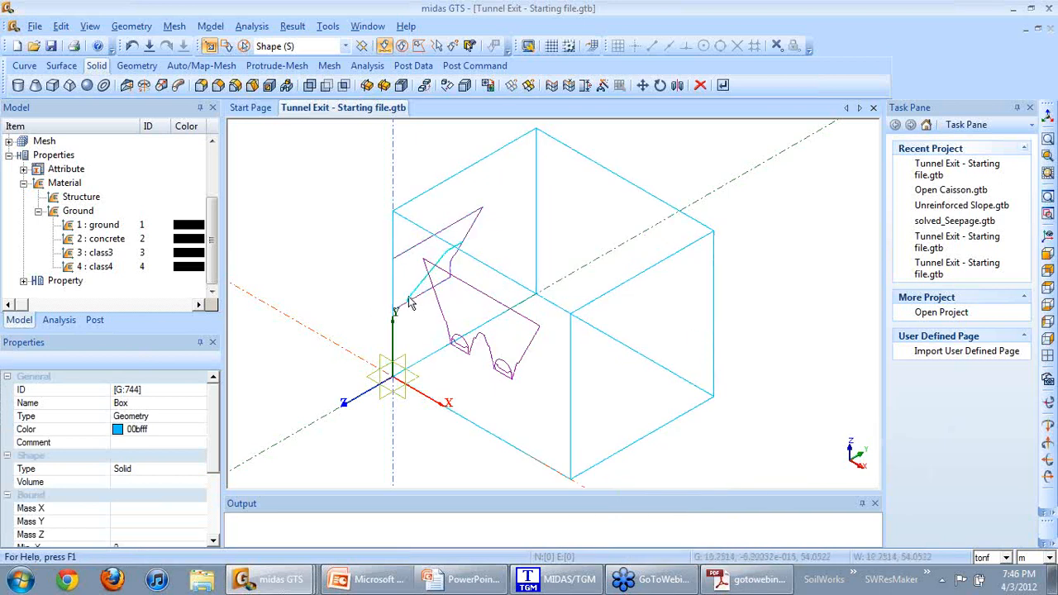
Define a Grid Face with origin 0, 0, 5 by 11 grid points, an X length of 124 m and a Y length of 100 m.
click(61, 65)
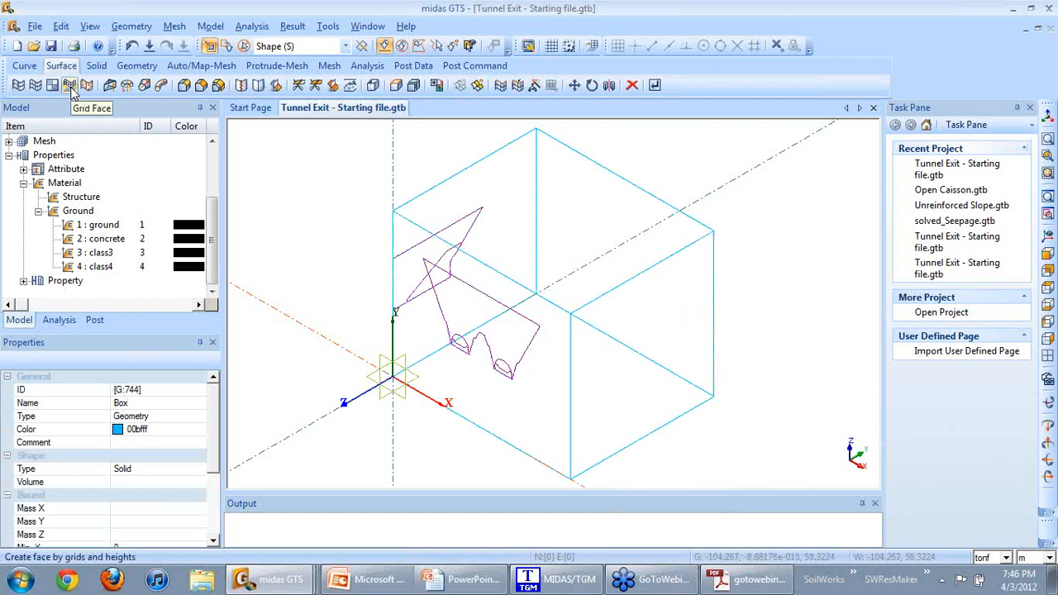
click(69, 85)
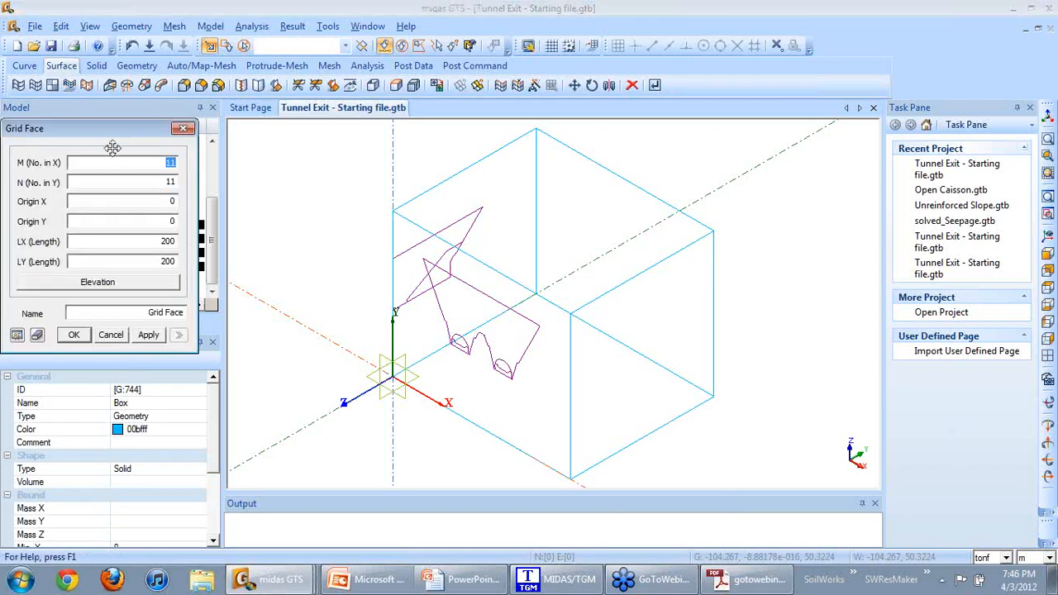
text(5)
double_click(160, 241)
text(124)
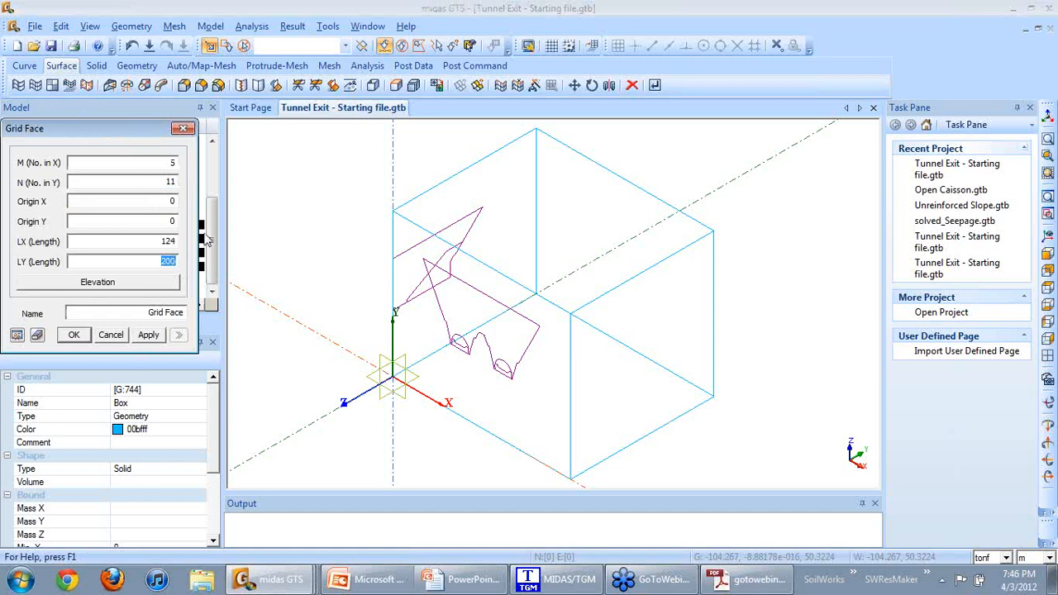
text(1)
Load the grid elevations from Terrain Elevation.txt and create the terrain surface.
click(97, 282)
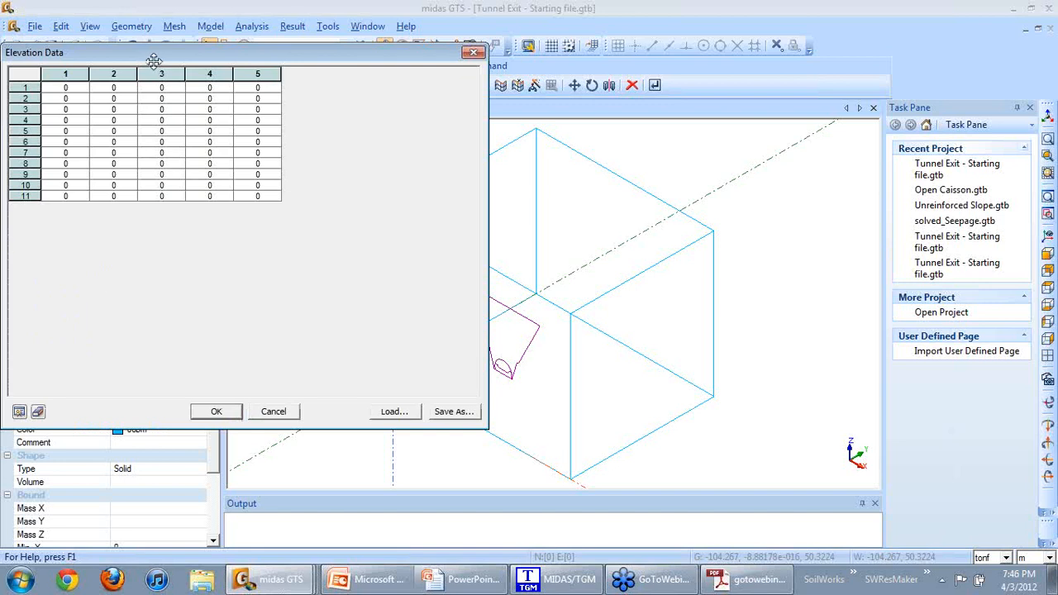
drag(155, 16, 337, 63)
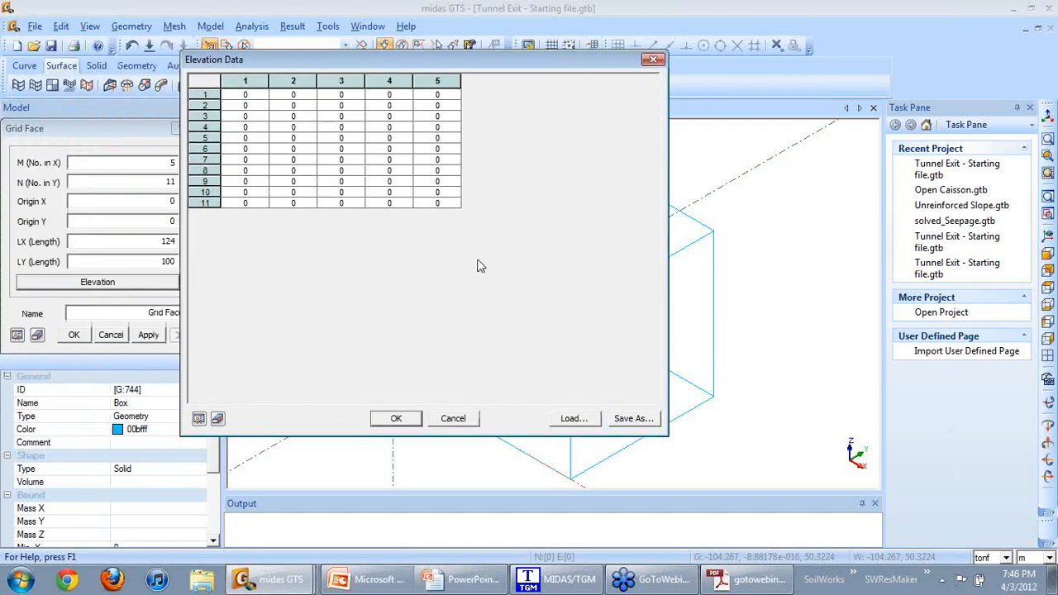
click(573, 418)
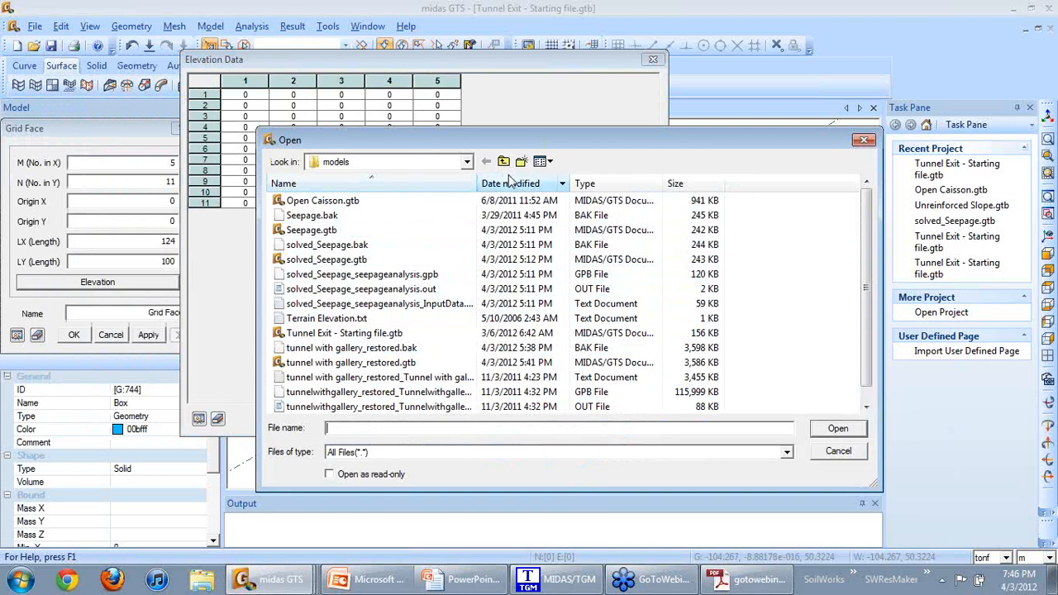
click(381, 321)
click(831, 429)
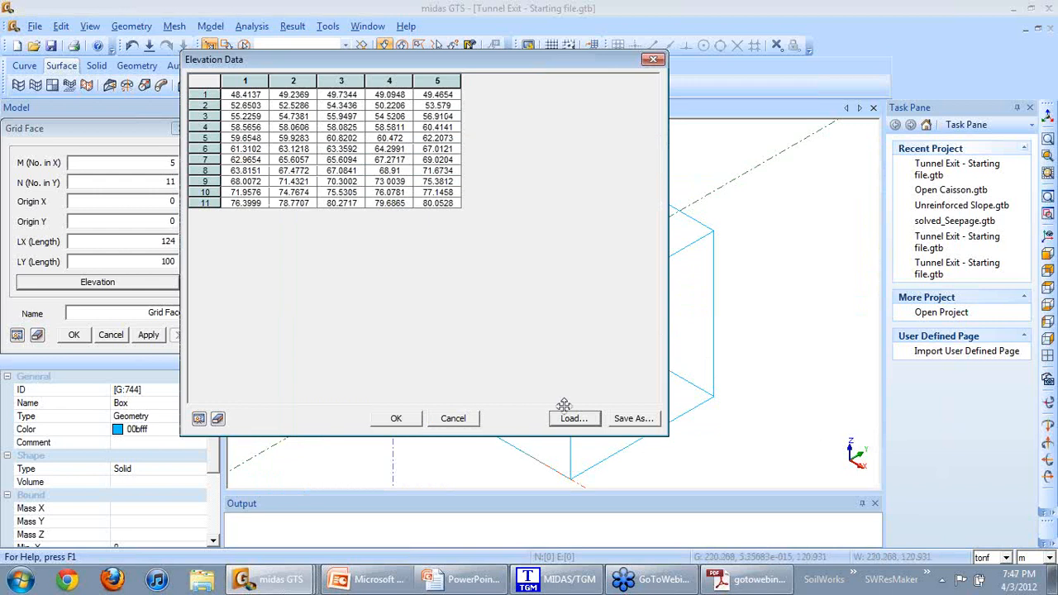
click(395, 419)
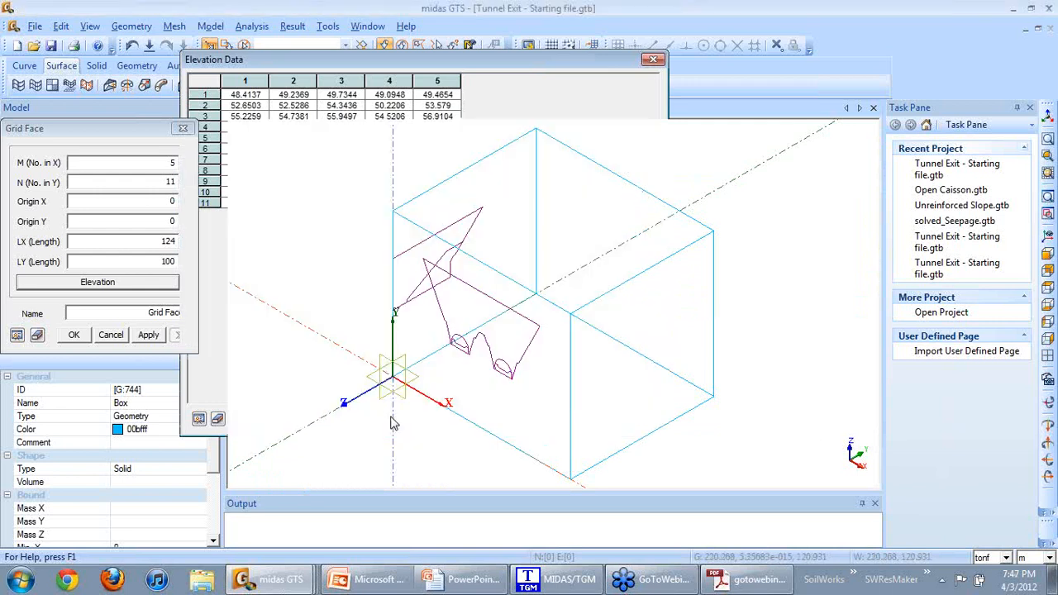
click(74, 335)
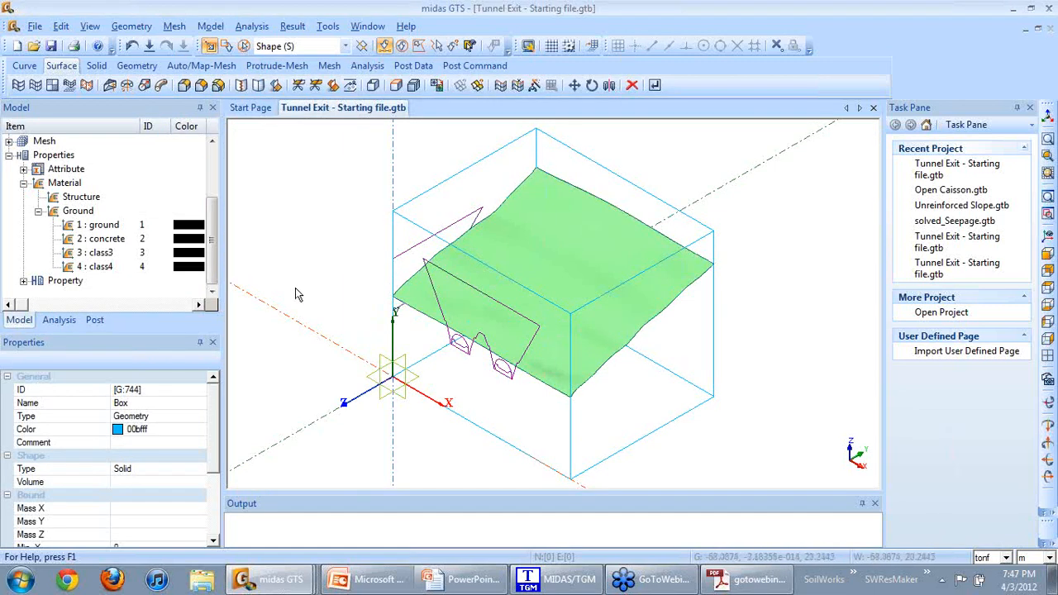
Collapse the ground material list, start Trim Solid and choose the wireframe box as the solid to trim.
click(37, 211)
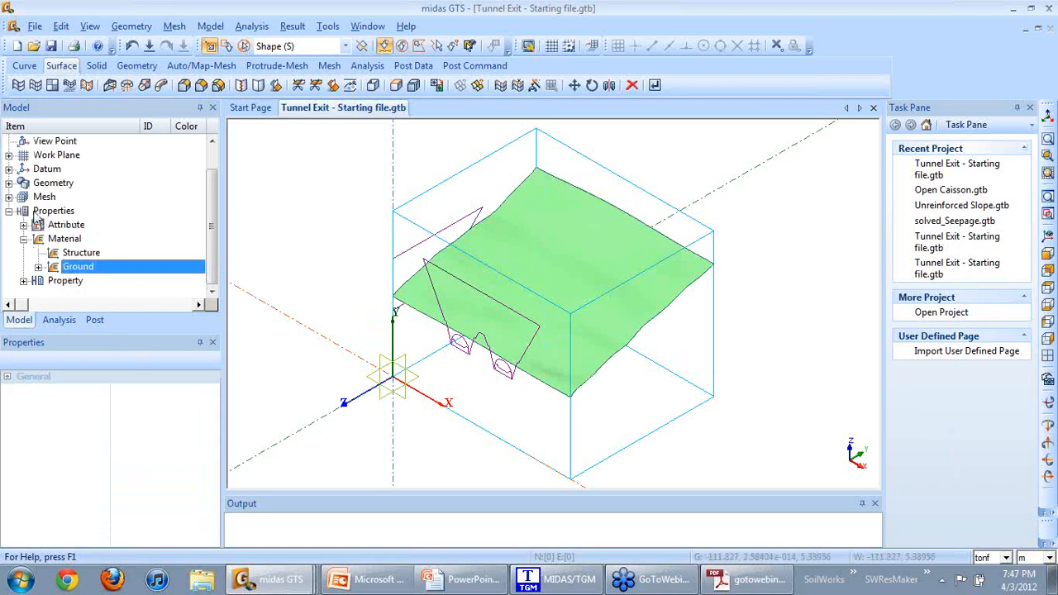
click(96, 65)
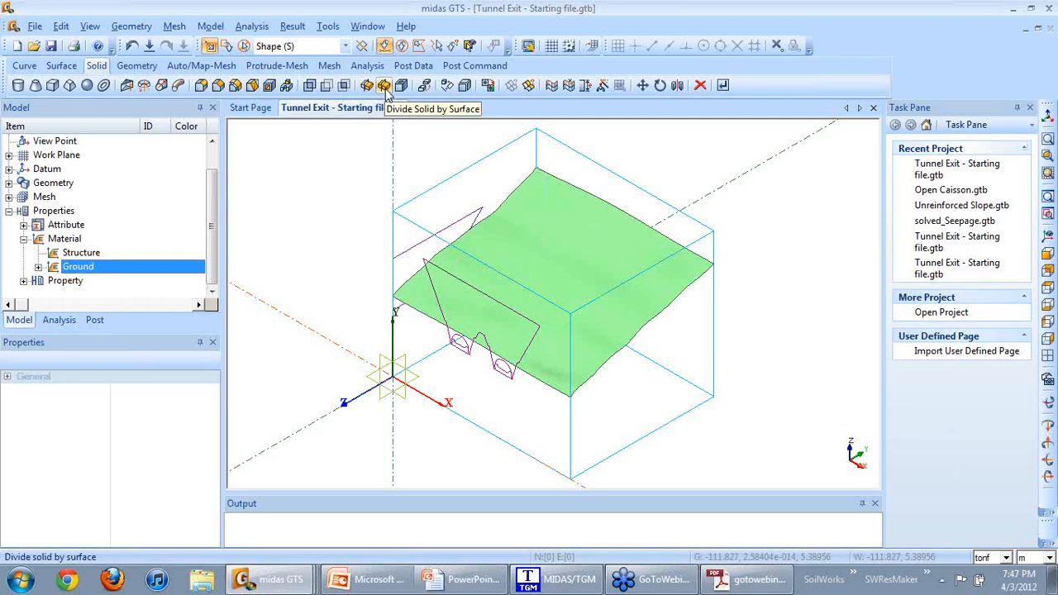
click(366, 85)
drag(91, 125, 254, 144)
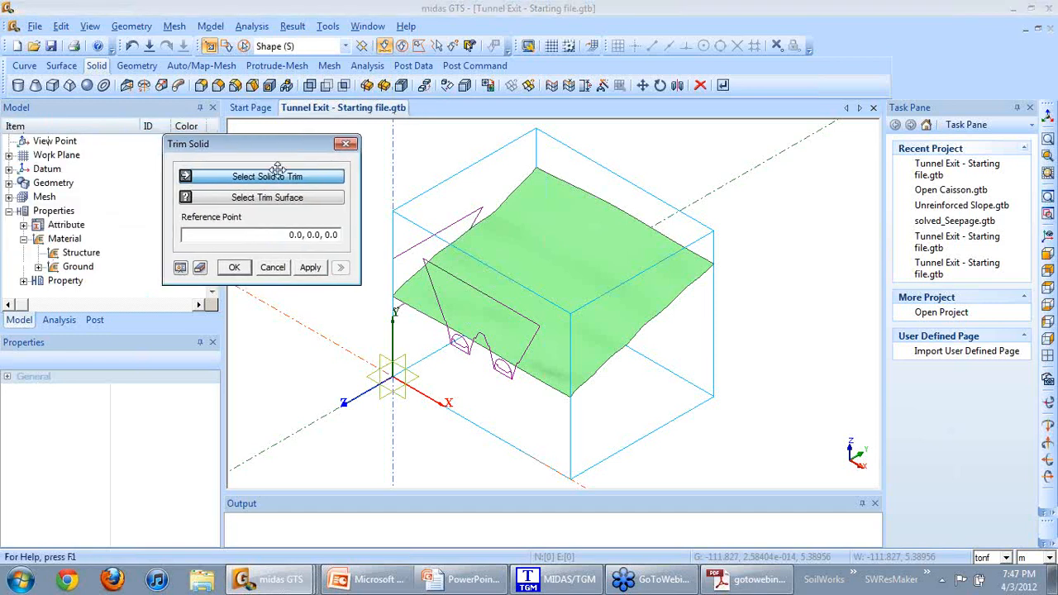
click(544, 420)
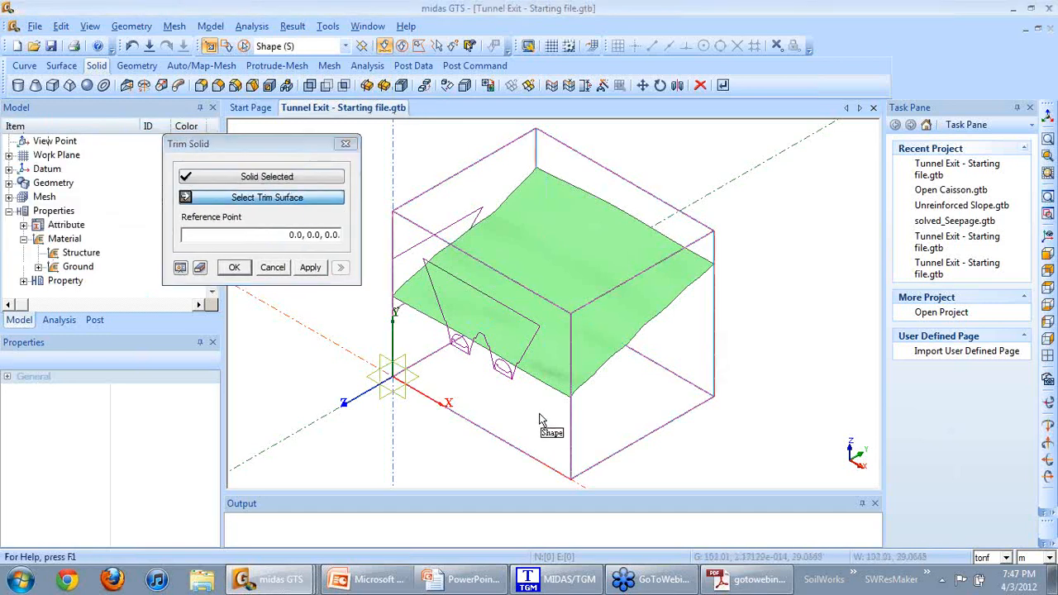
Expand the Geometry and Surface groups in the enlarged model tree and choose Grid Face as the trim surface.
click(8, 197)
click(9, 183)
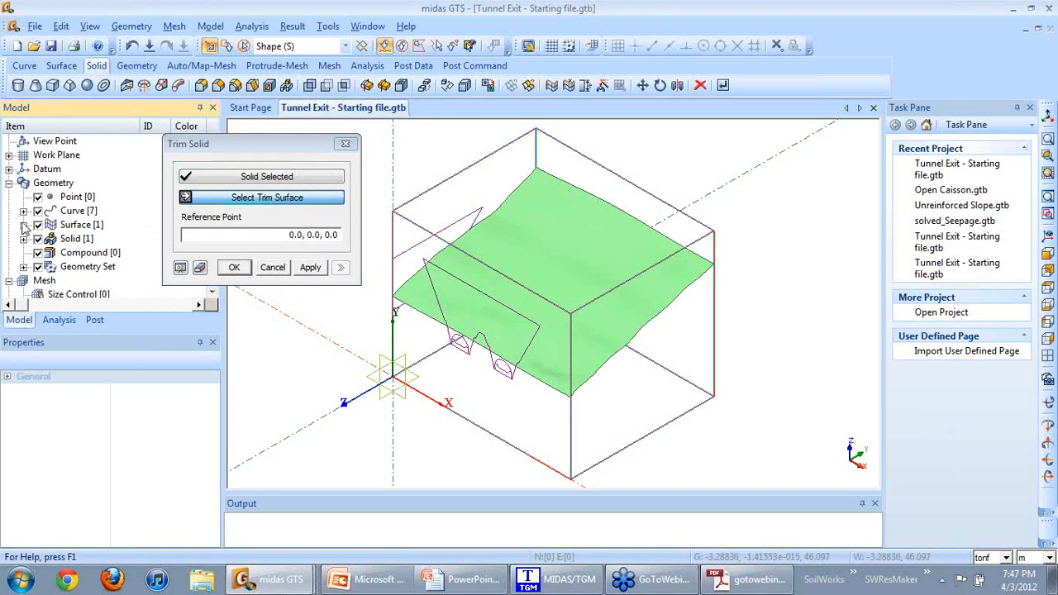
click(24, 225)
drag(102, 330, 102, 433)
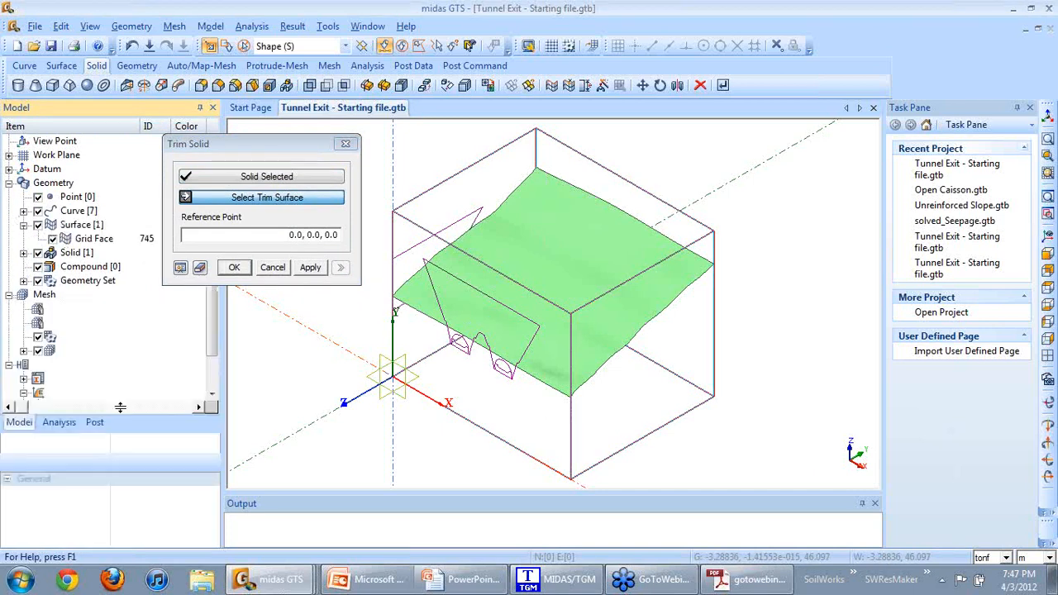
click(107, 240)
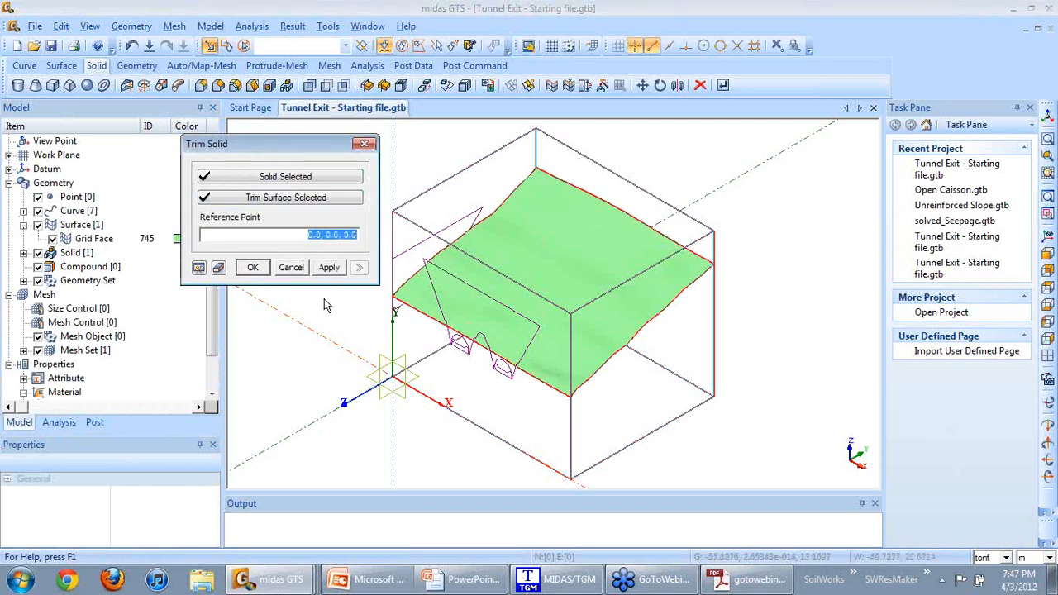
Set the reference point to the box's upper corner at 124, 0, 100 and trim away the part above the terrain.
click(571, 315)
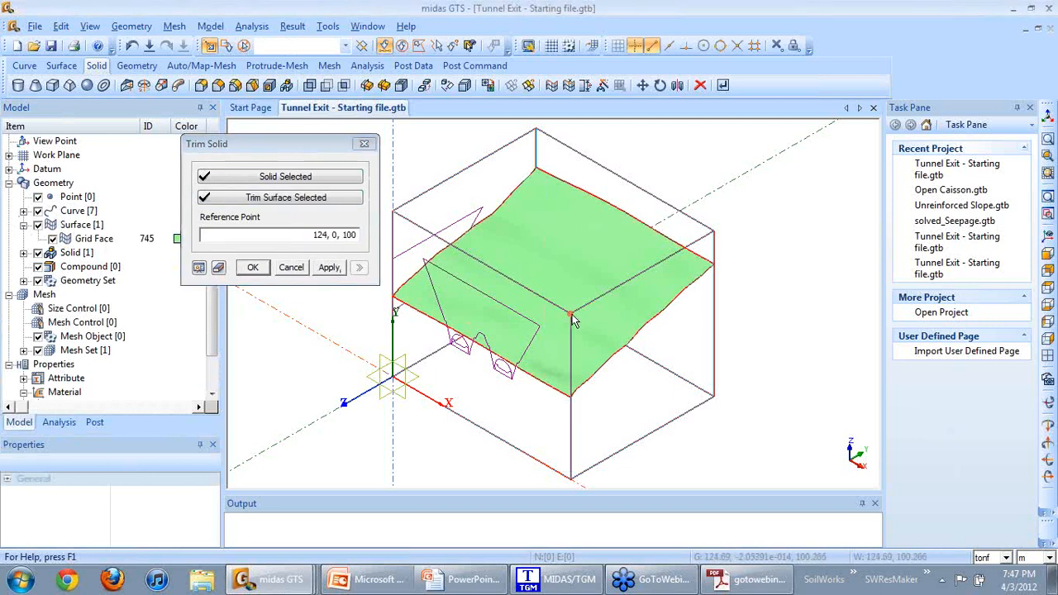
click(200, 273)
click(257, 271)
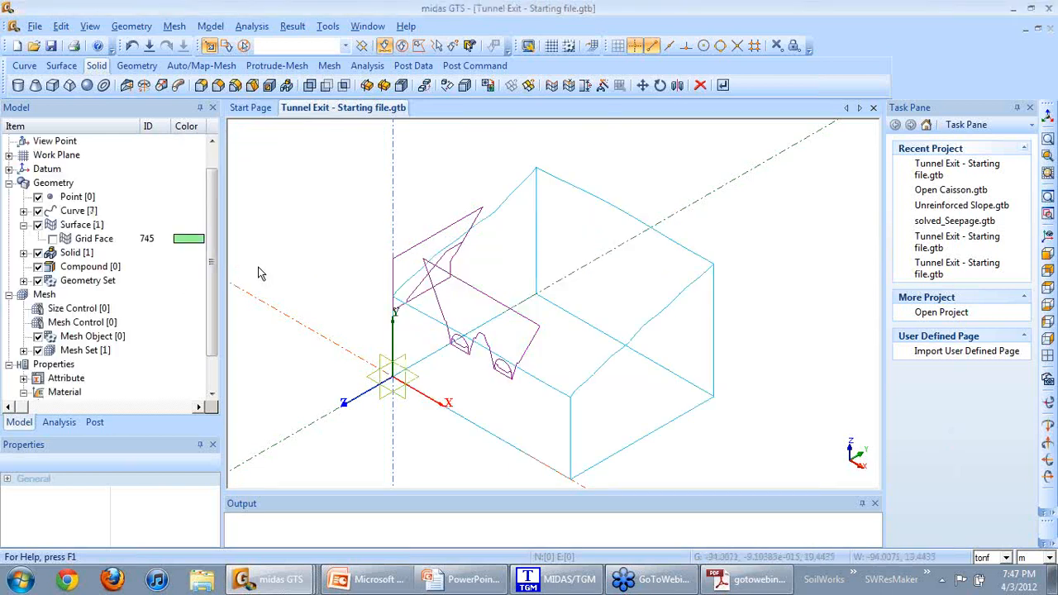
Set the display mode of the trimmed ground solid to Shading.
right_click(594, 393)
click(538, 433)
right_click(536, 436)
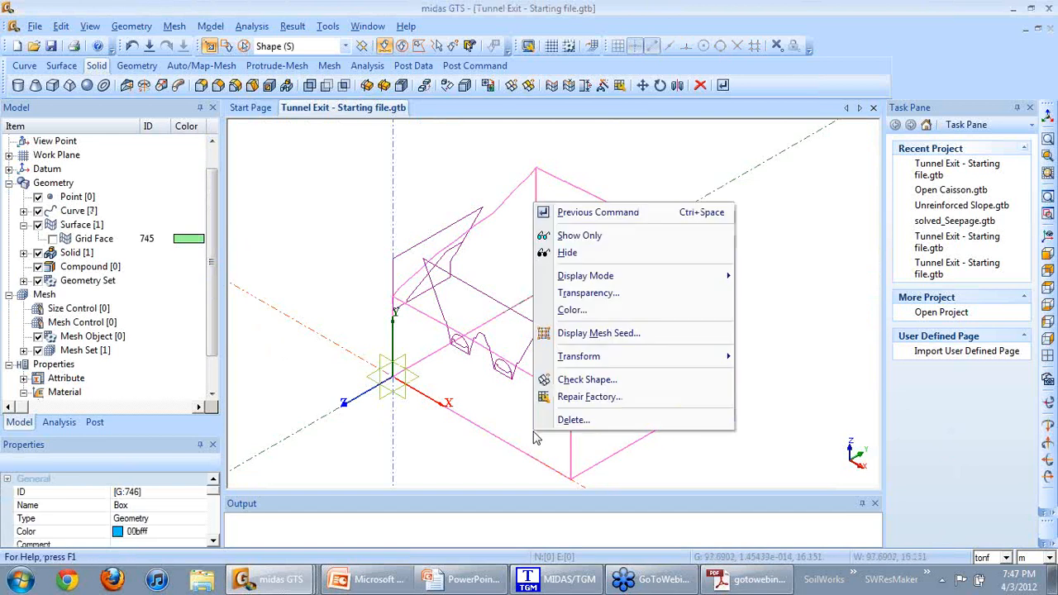
mouse_move(698, 281)
click(766, 294)
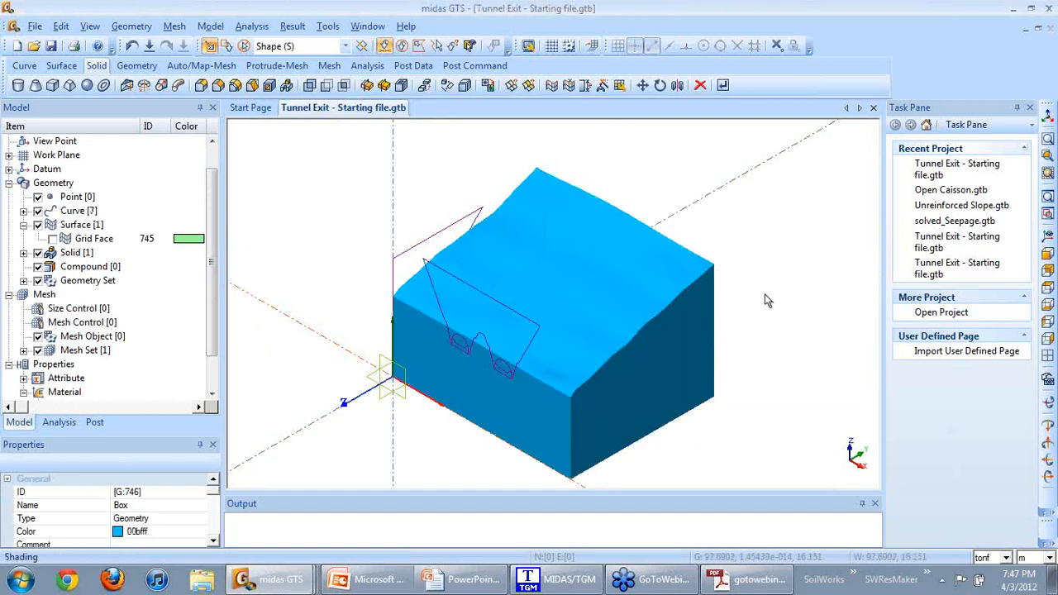
Widen the model tree pane and enlarge the Properties pane beneath it.
mouse_move(730, 437)
middle_down()
mouse_move(717, 373)
mouse_move(690, 422)
middle_up()
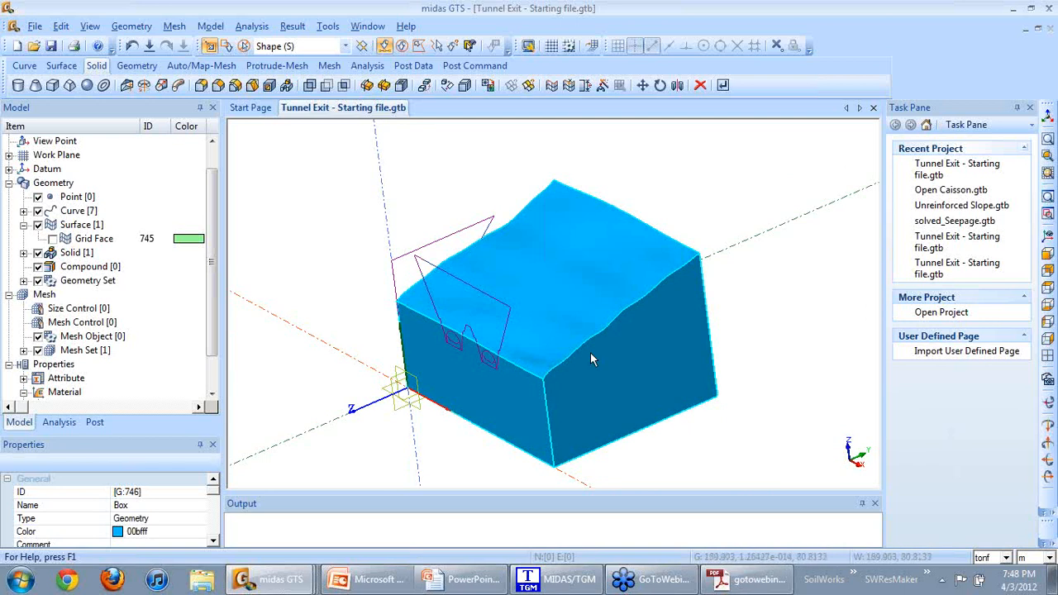
mouse_move(641, 383)
middle_down()
mouse_move(715, 372)
mouse_move(651, 377)
middle_up()
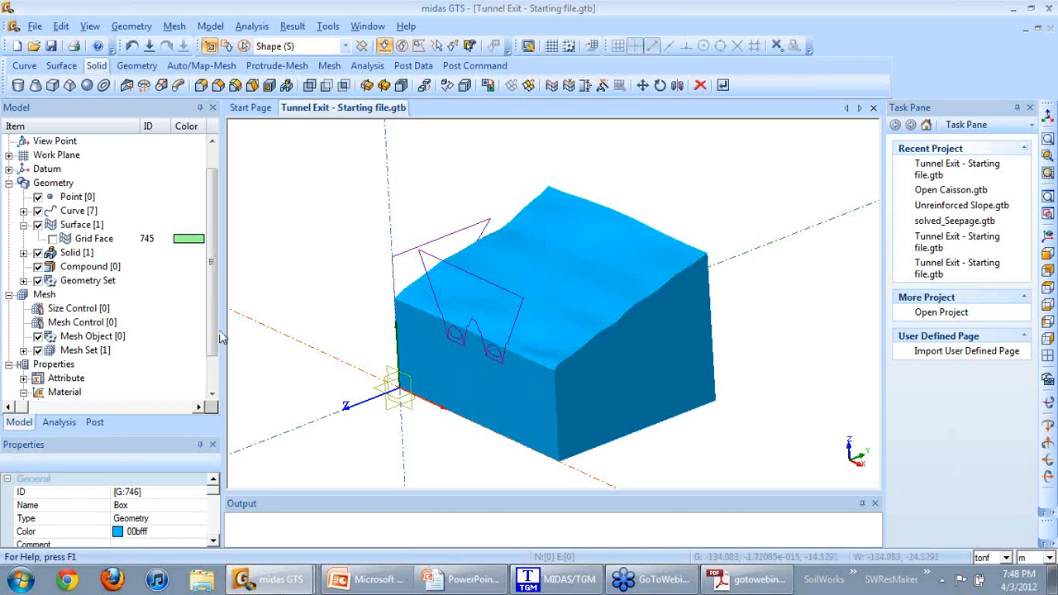
drag(222, 328, 239, 331)
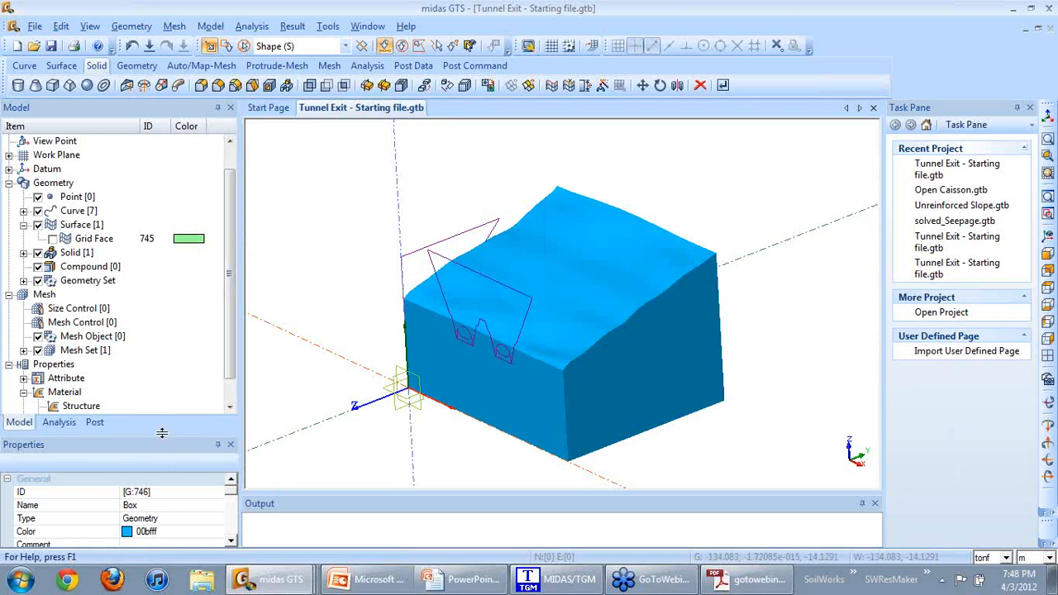
drag(162, 432, 162, 406)
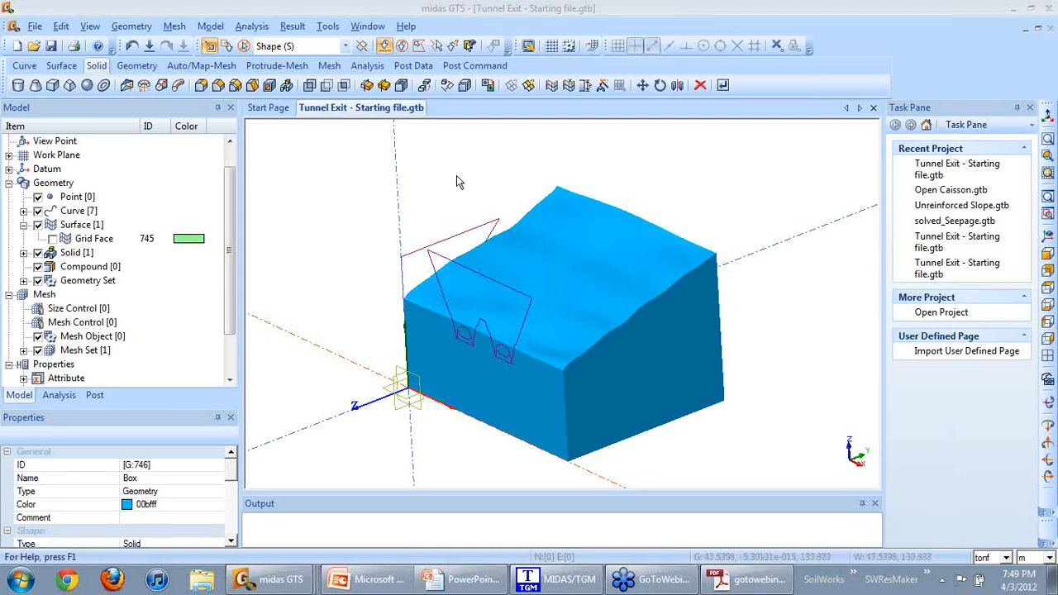
Set the display mode of the trimmed ground solid to Wireframe.
click(581, 302)
right_click(581, 302)
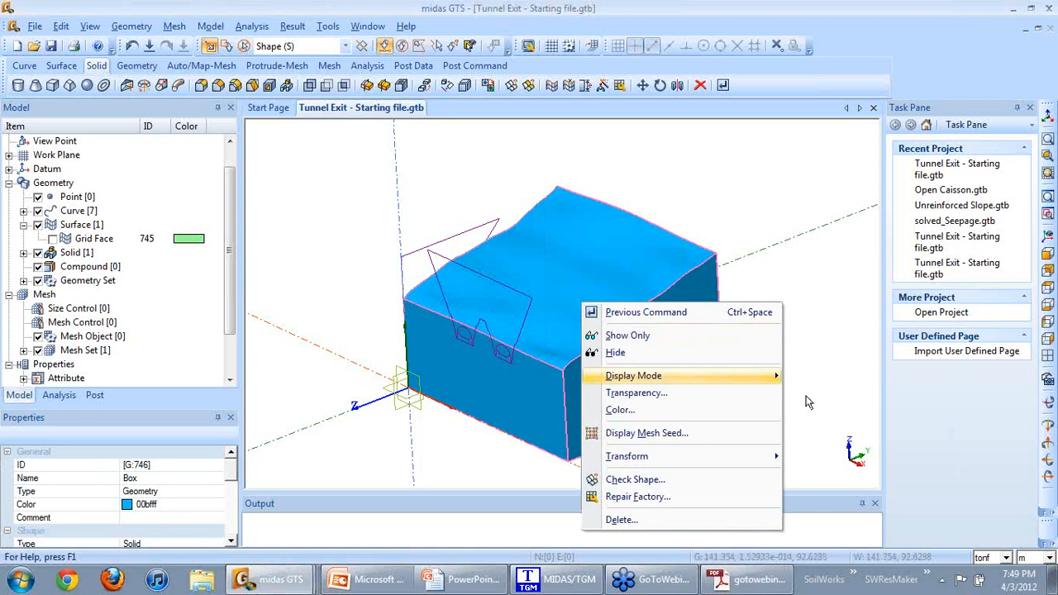
mouse_move(768, 376)
click(818, 378)
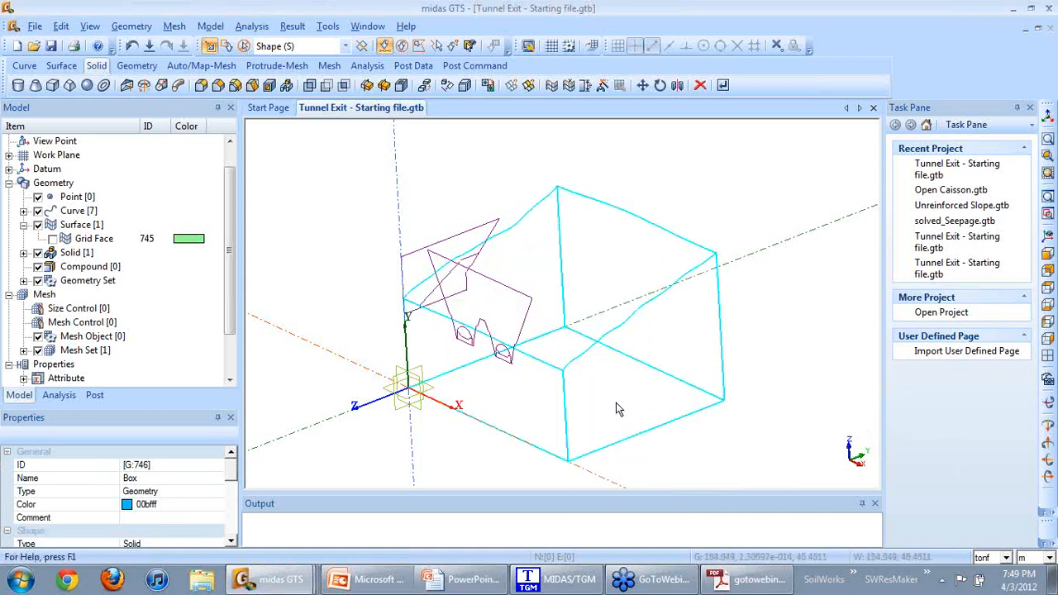
middle_drag(616, 403, 521, 381)
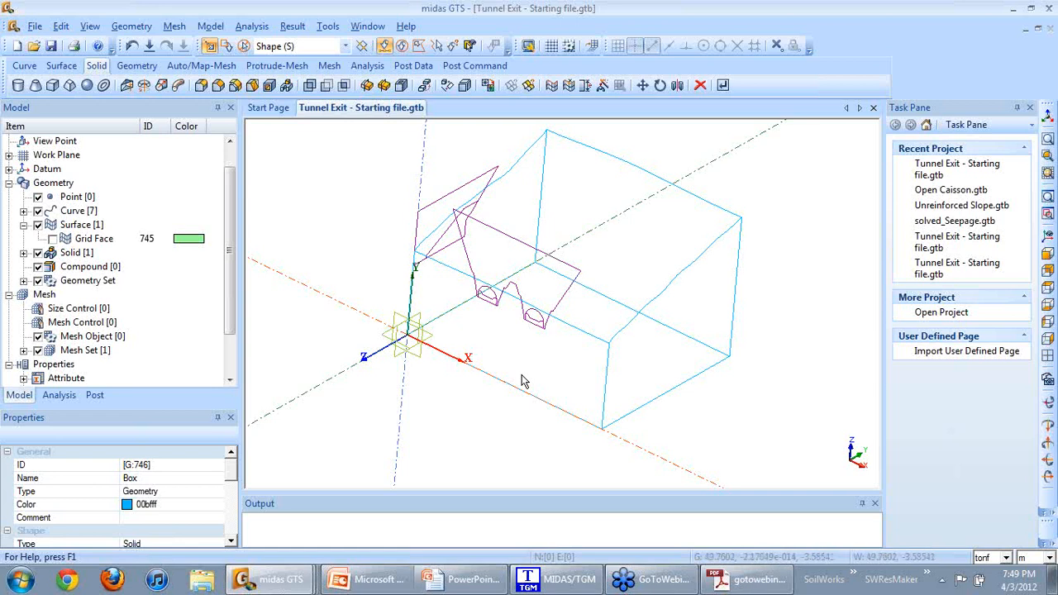
middle_drag(669, 345, 494, 450)
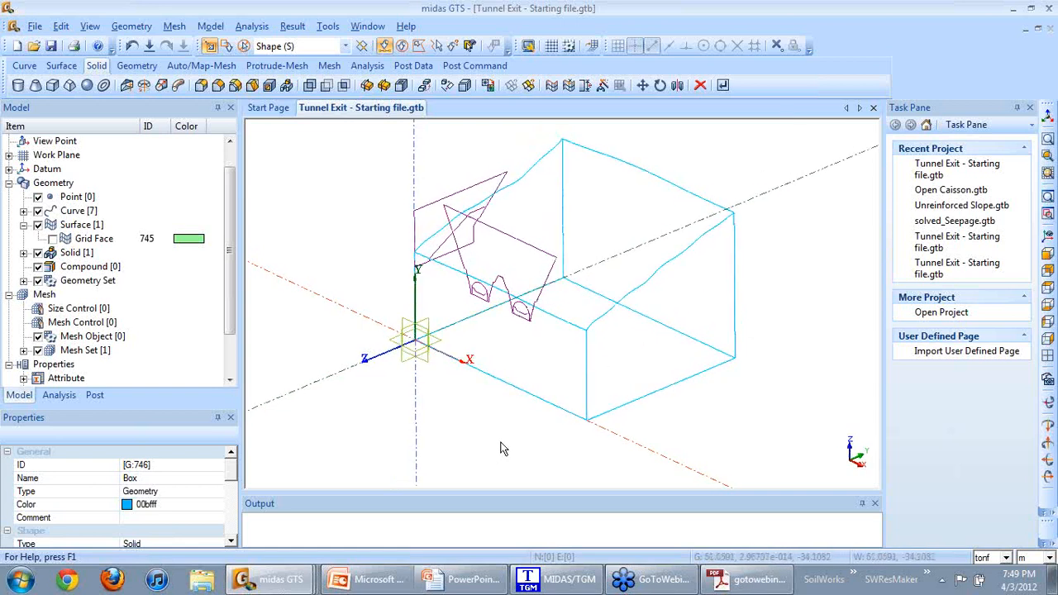
Start a solid Extrude, set the selection filter to Wire (W) and choose the Front Section wire as the profile.
click(126, 85)
drag(110, 96, 261, 158)
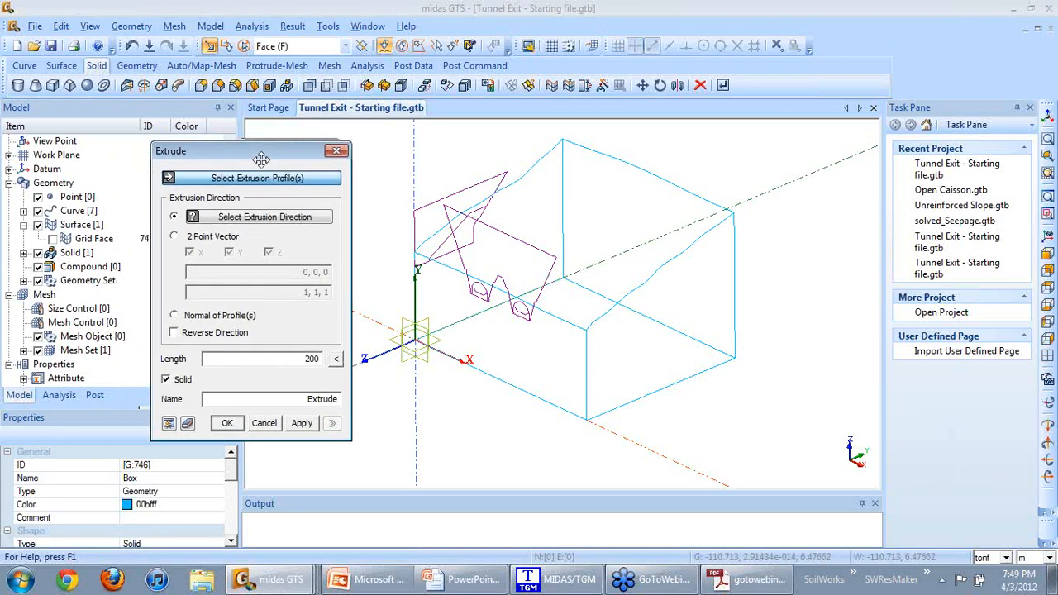
click(345, 46)
click(281, 58)
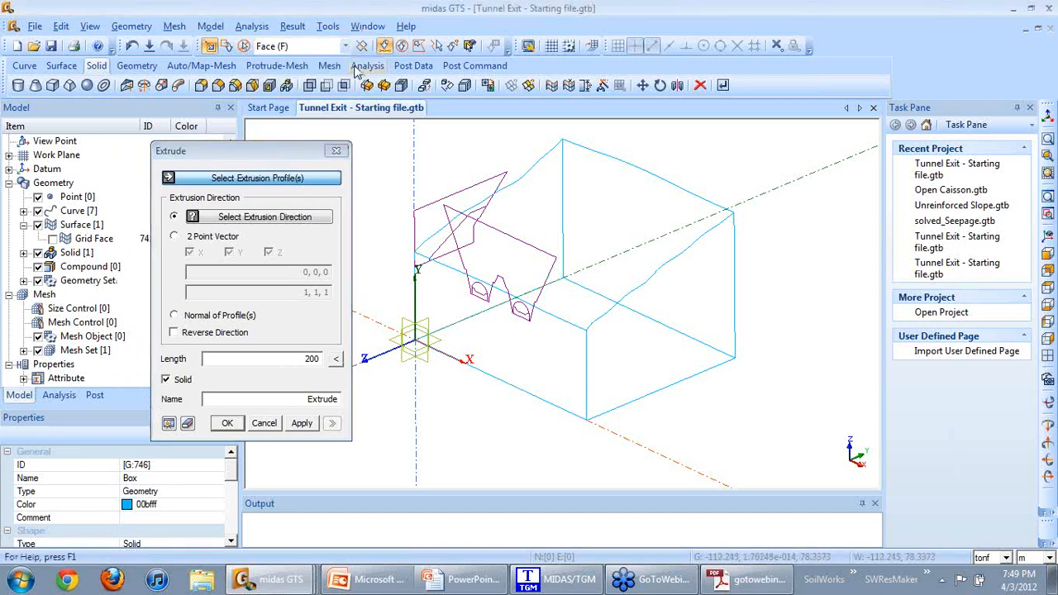
key(w)
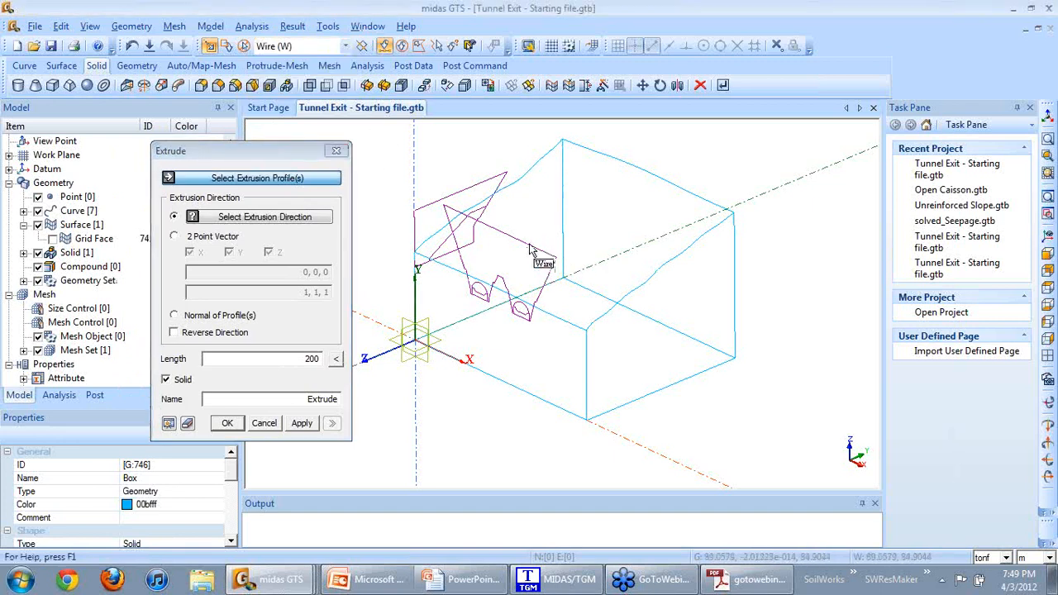
click(496, 233)
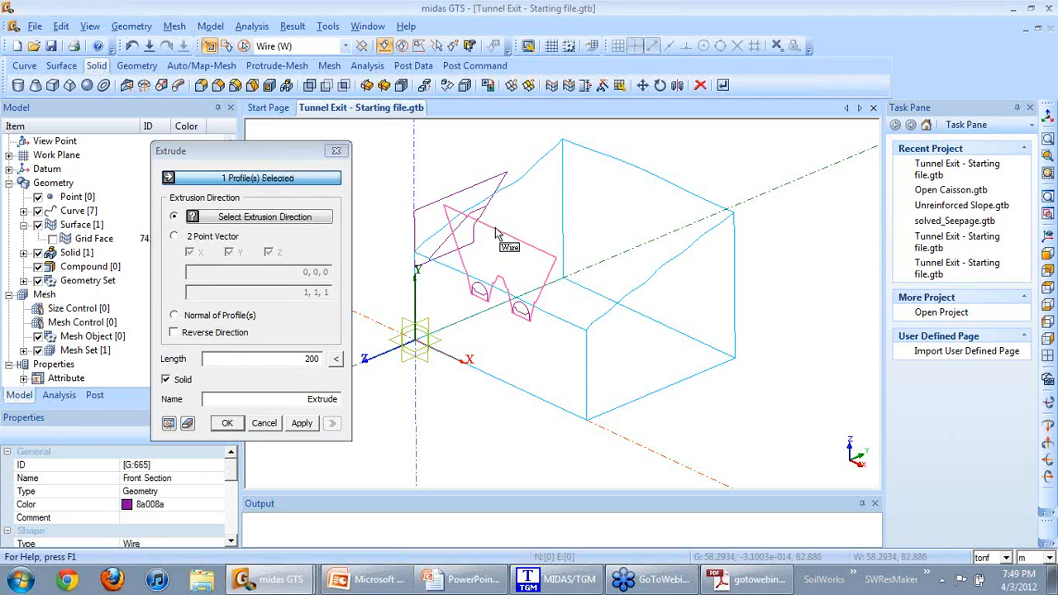
Extrude the Front Section profile as a solid along the Y datum axis with a length of 100 m.
drag(233, 150, 187, 137)
click(256, 206)
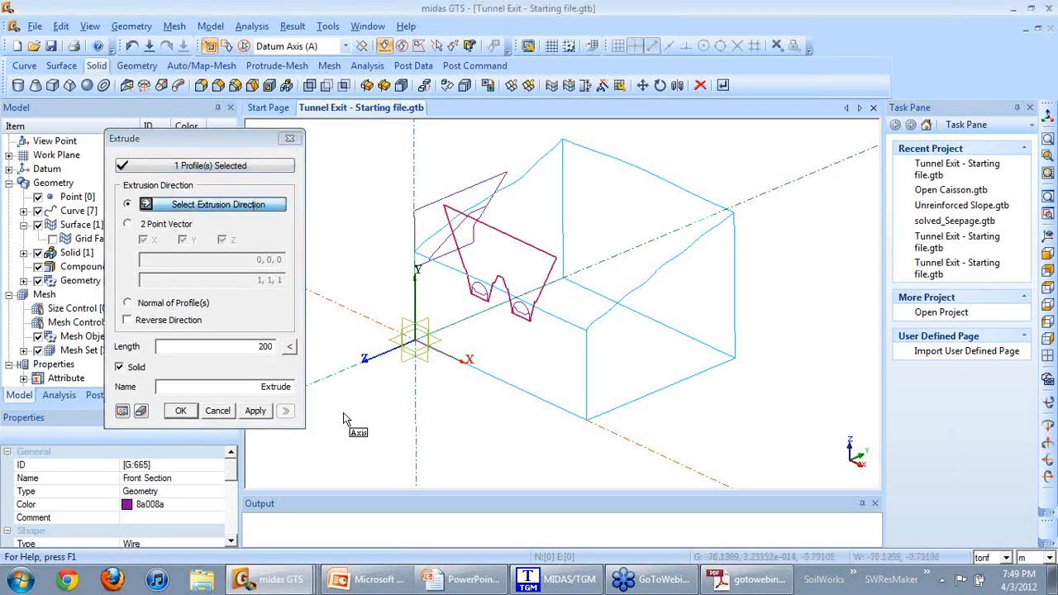
click(328, 381)
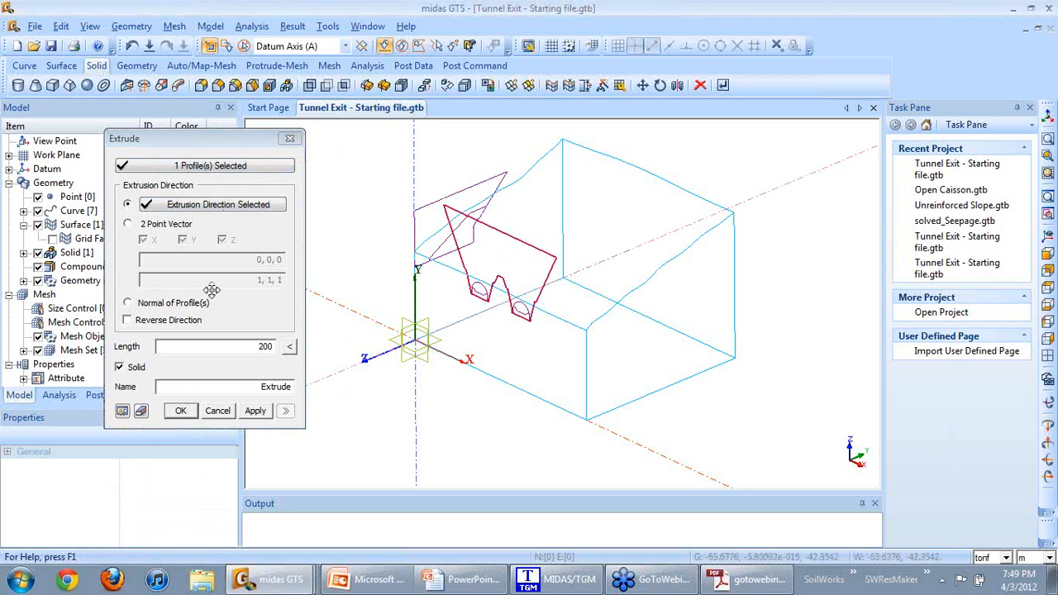
double_click(261, 346)
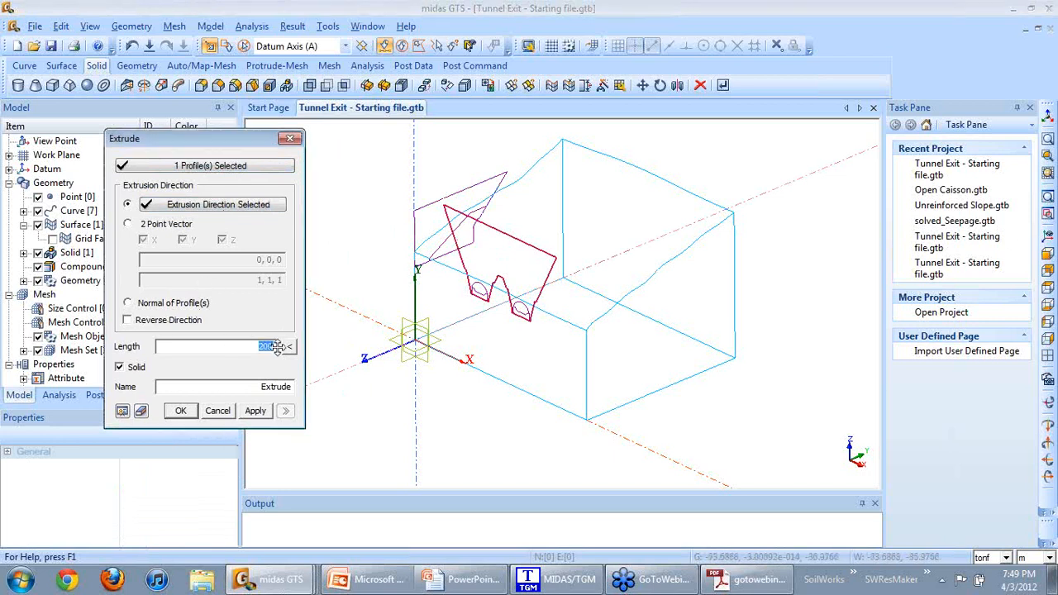
click(257, 414)
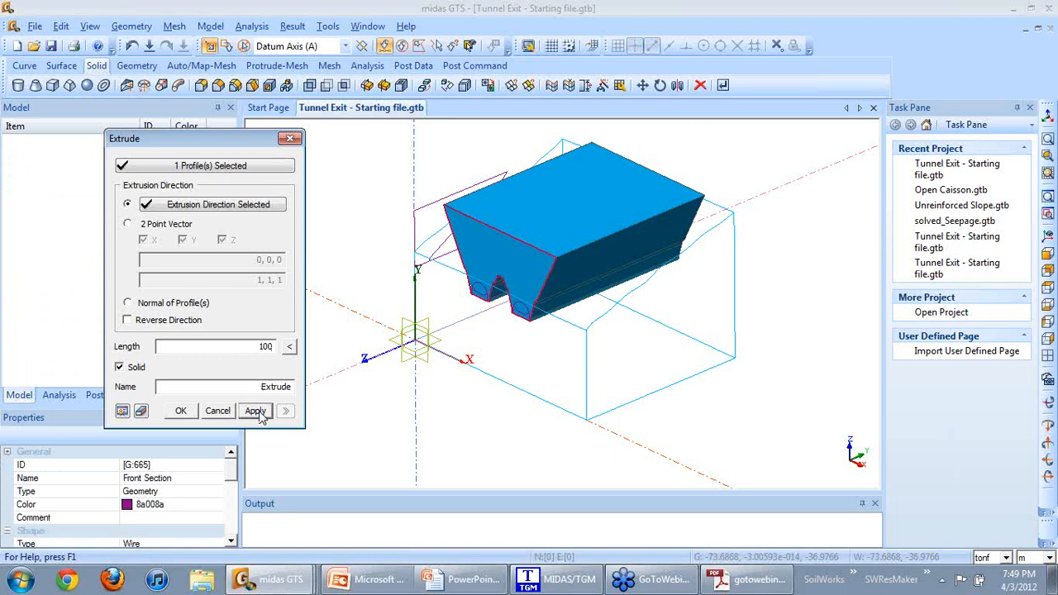
Extrude the Side Section wire as a solid along the X datum axis across the ground block's full width.
middle_drag(477, 398, 494, 429)
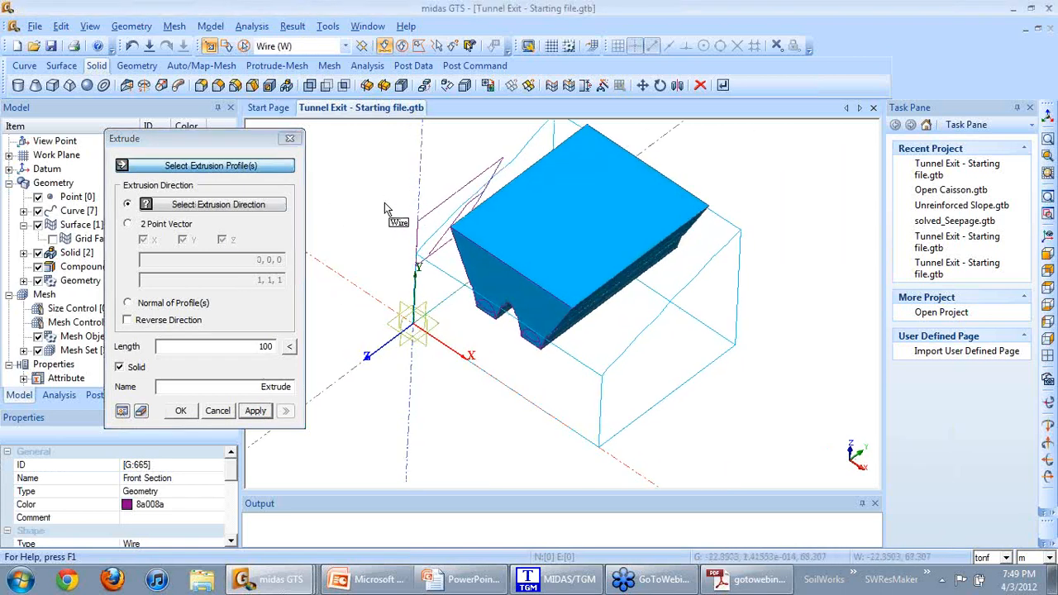
click(438, 216)
click(233, 211)
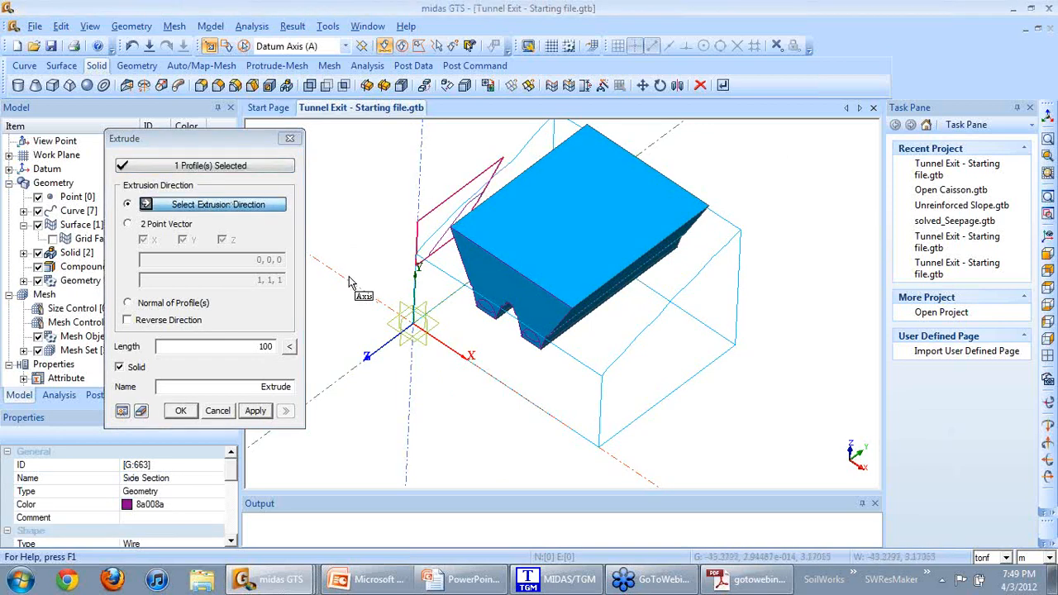
click(348, 283)
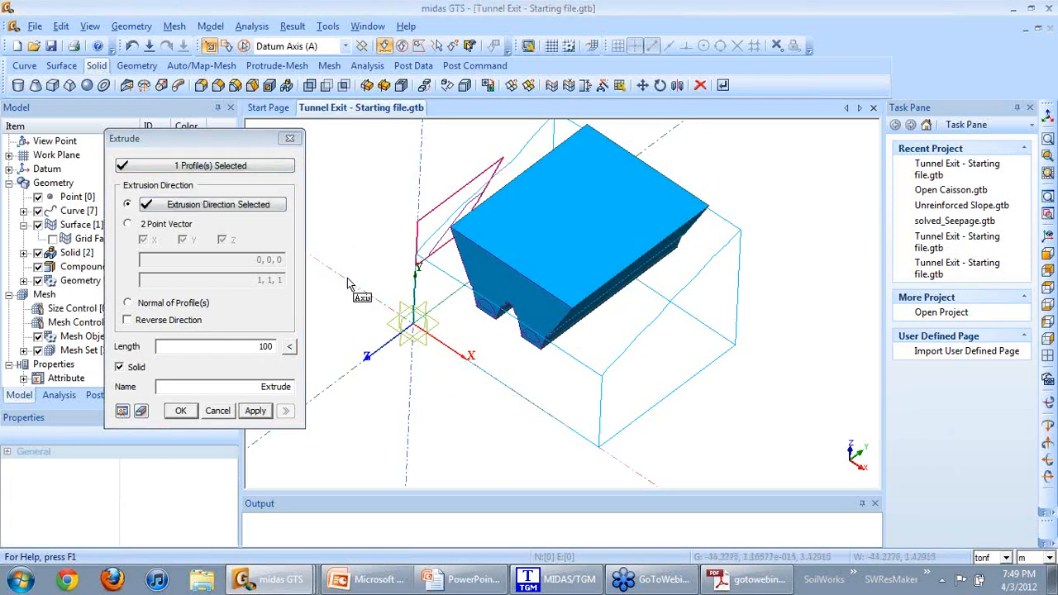
drag(252, 346, 293, 352)
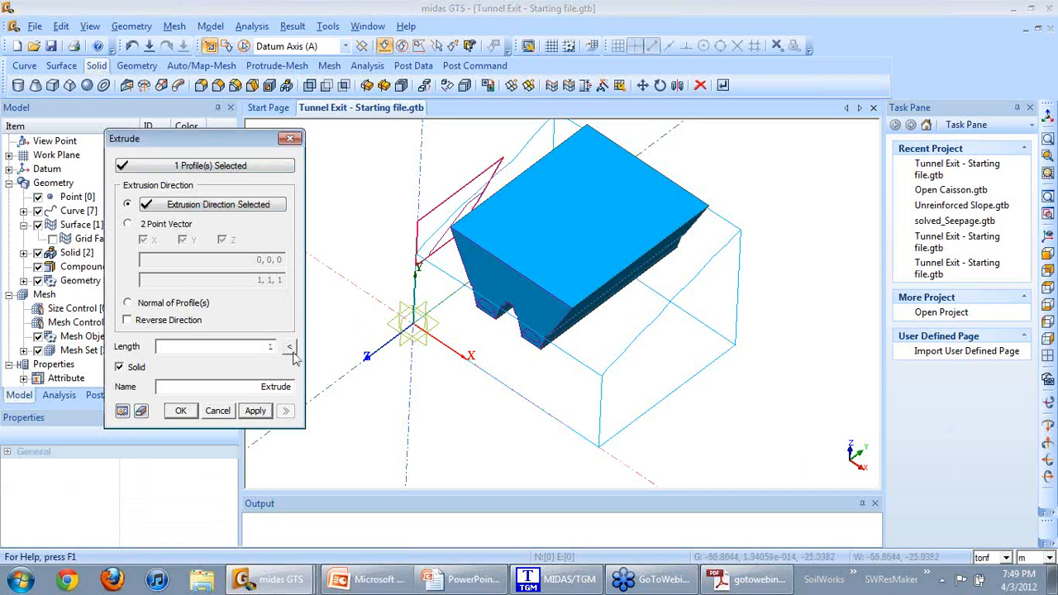
click(180, 410)
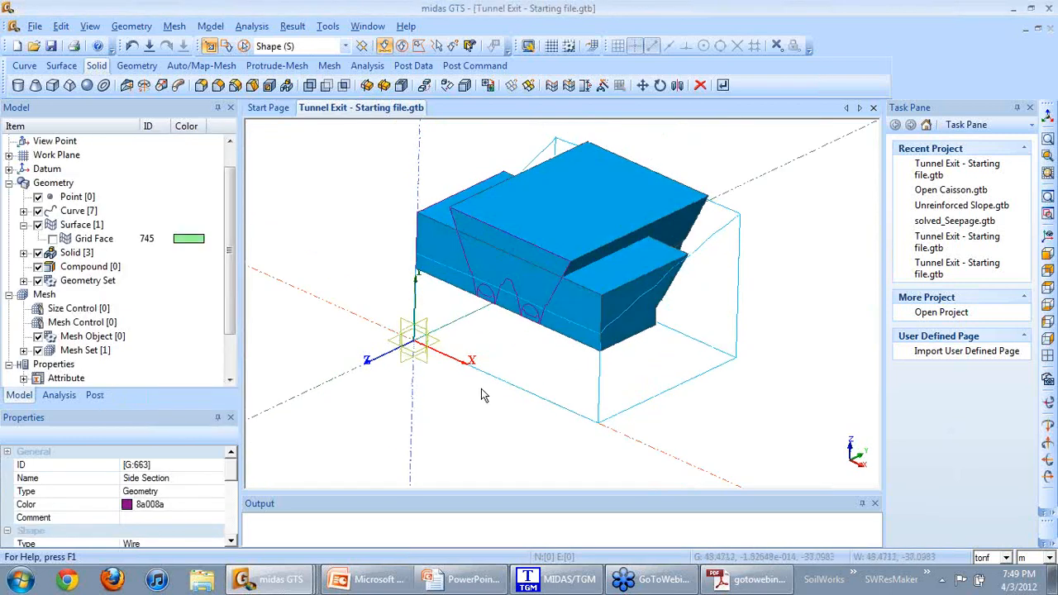
Create the Boolean Common of the extruded Front Section (master) and the extruded Side Section (tool), deleting the tool object.
middle_drag(481, 388, 482, 376)
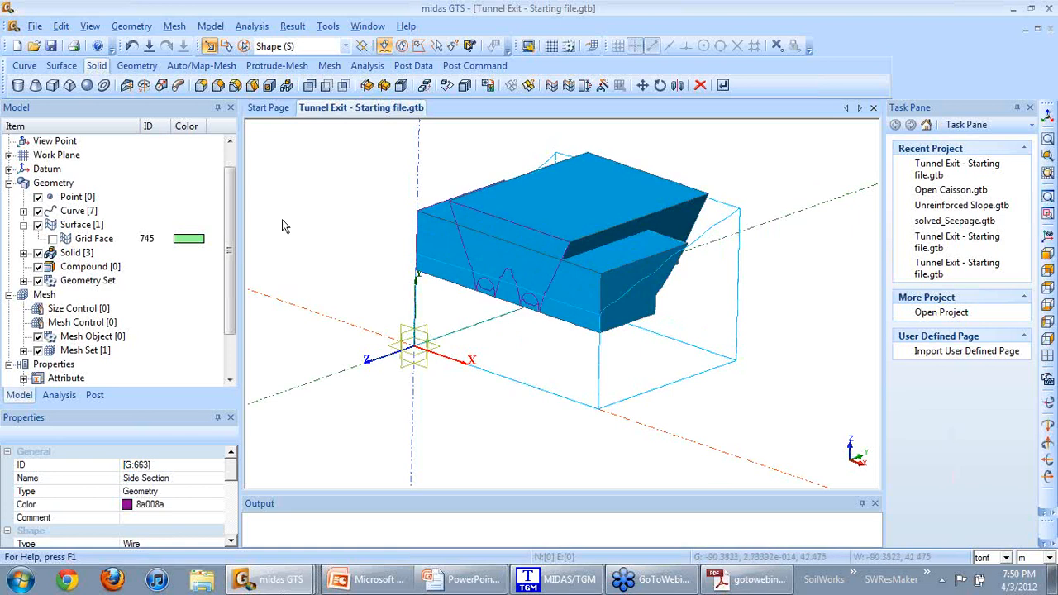
click(343, 85)
drag(131, 139, 318, 168)
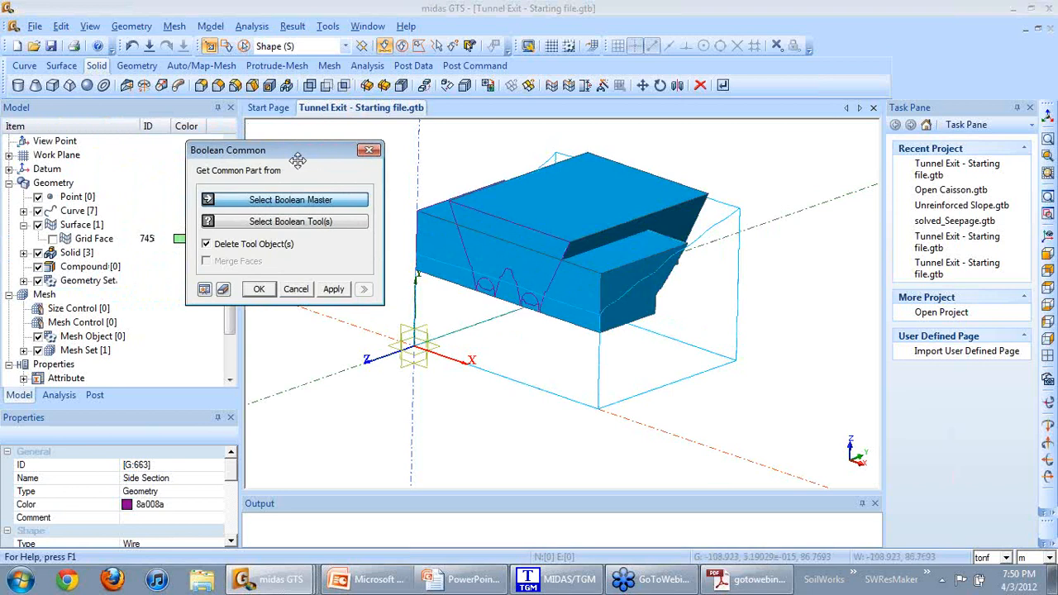
click(490, 263)
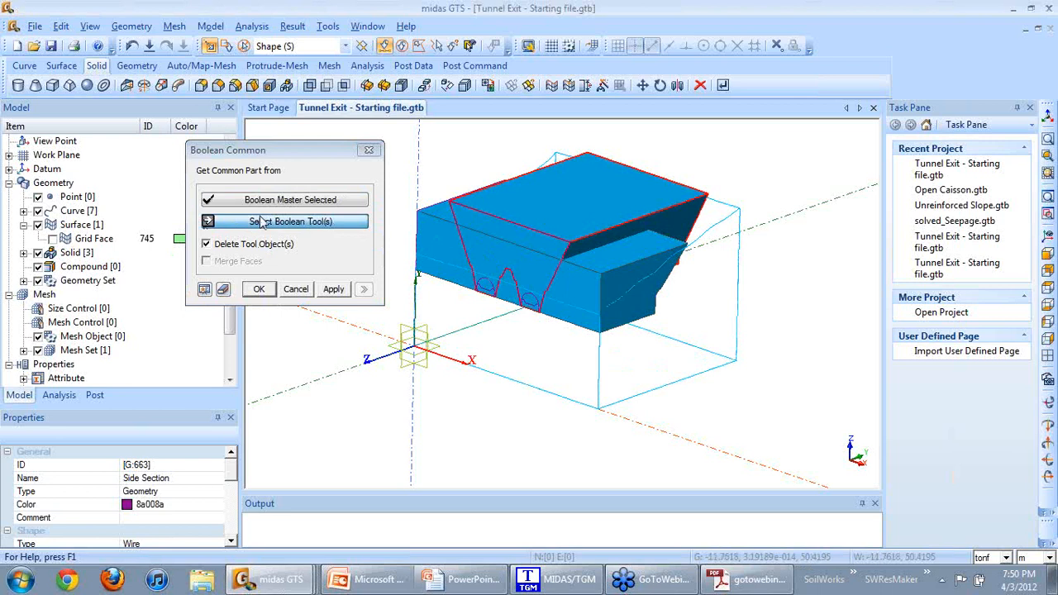
click(600, 285)
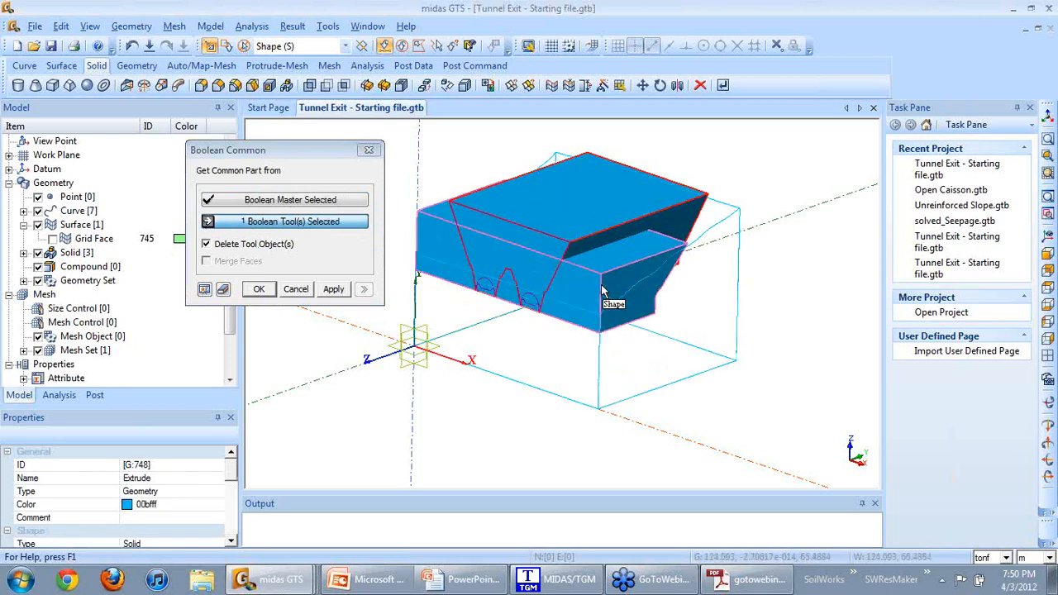
click(205, 289)
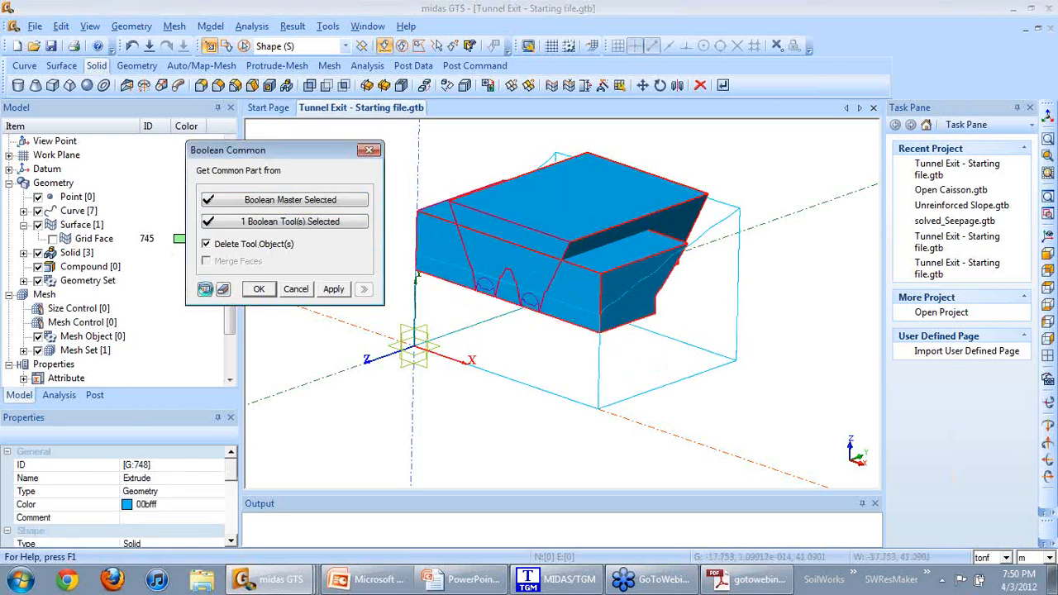
click(206, 289)
click(258, 290)
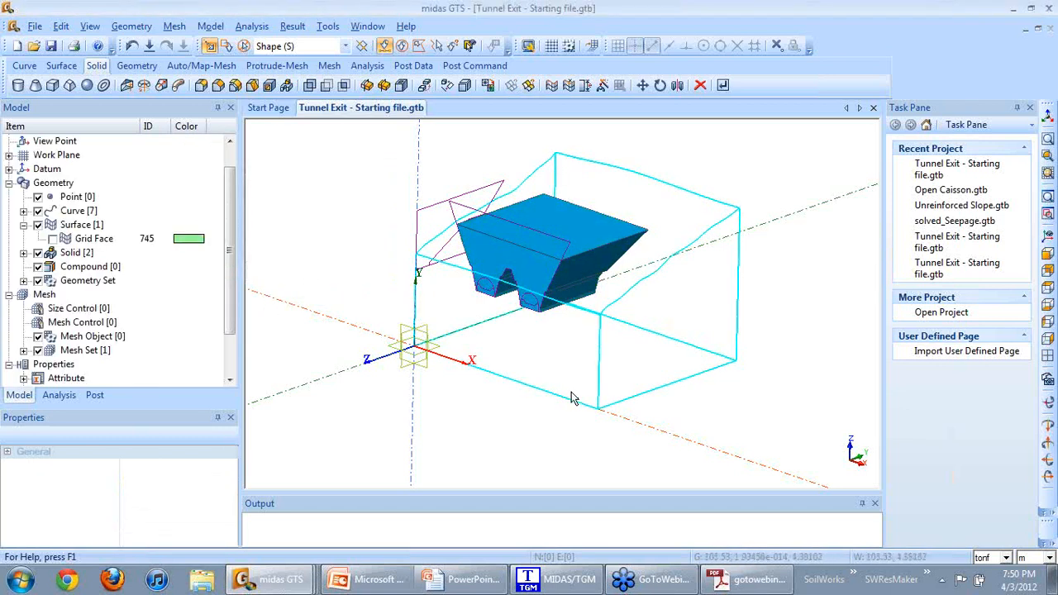
Check all displayed shapes for duplicate edges/wires and faces, including sub-faces, with a tolerance of 0.001.
middle_drag(571, 392, 728, 381)
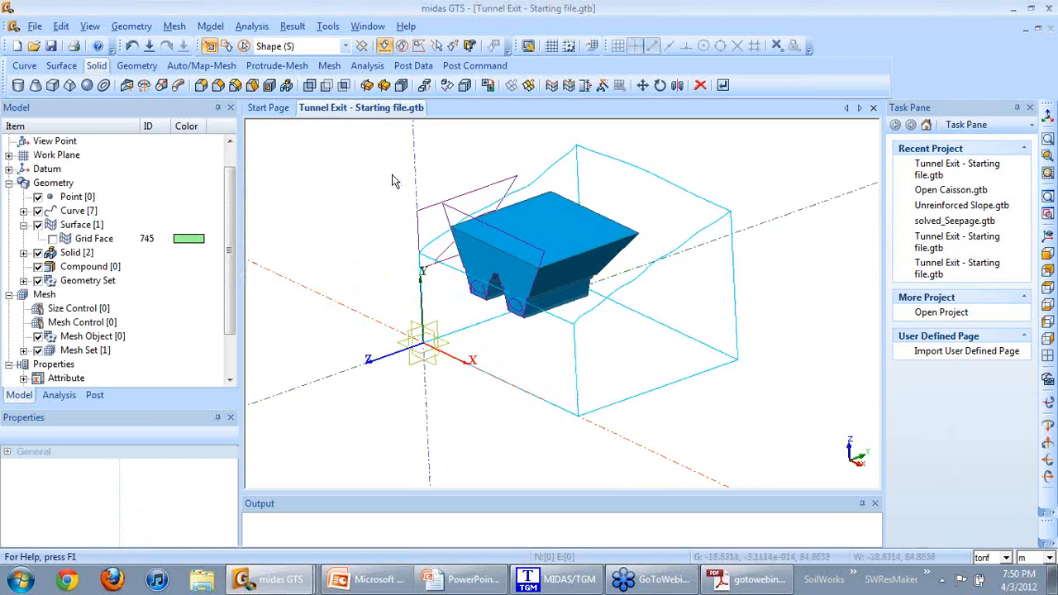
click(529, 85)
drag(79, 115, 157, 172)
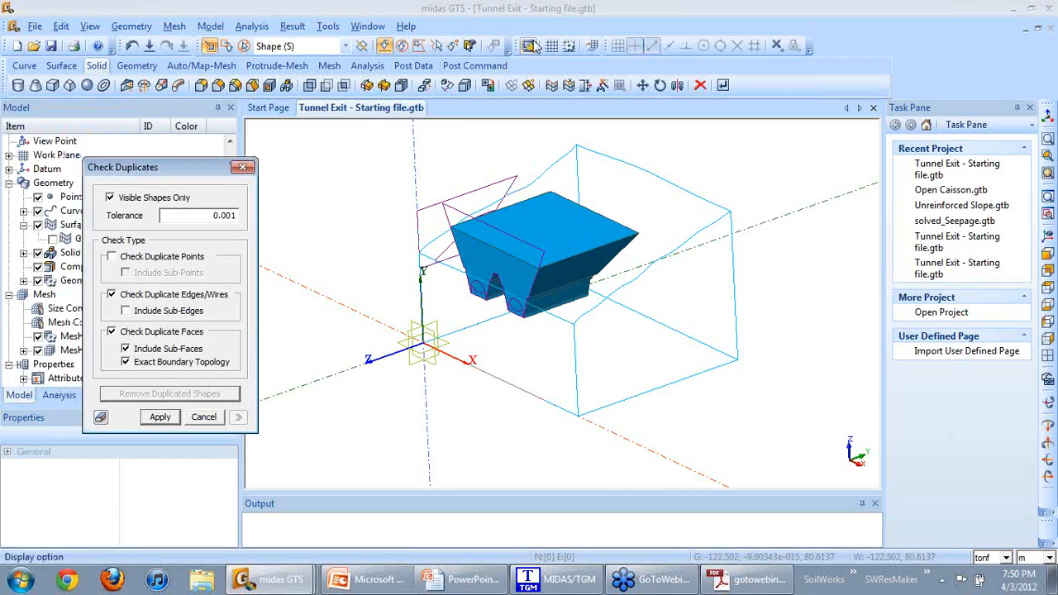
click(469, 45)
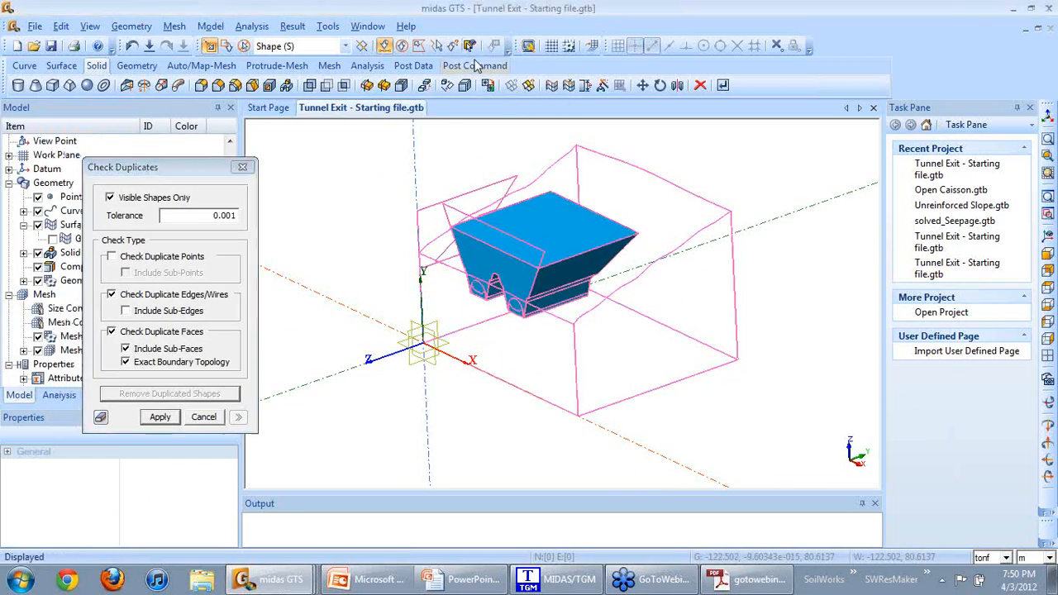
click(165, 420)
middle_drag(446, 407, 506, 357)
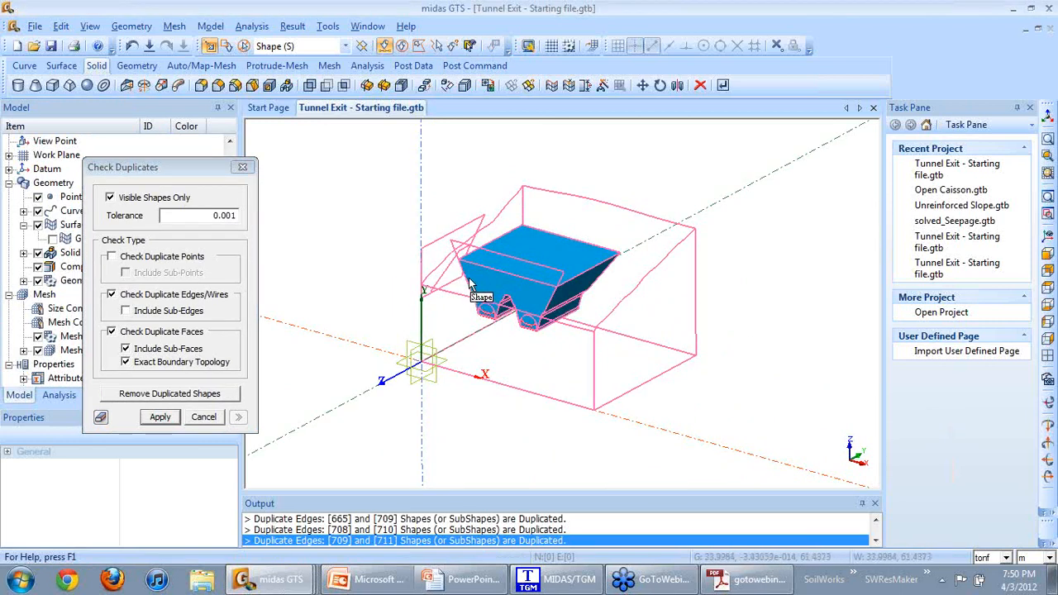
click(203, 418)
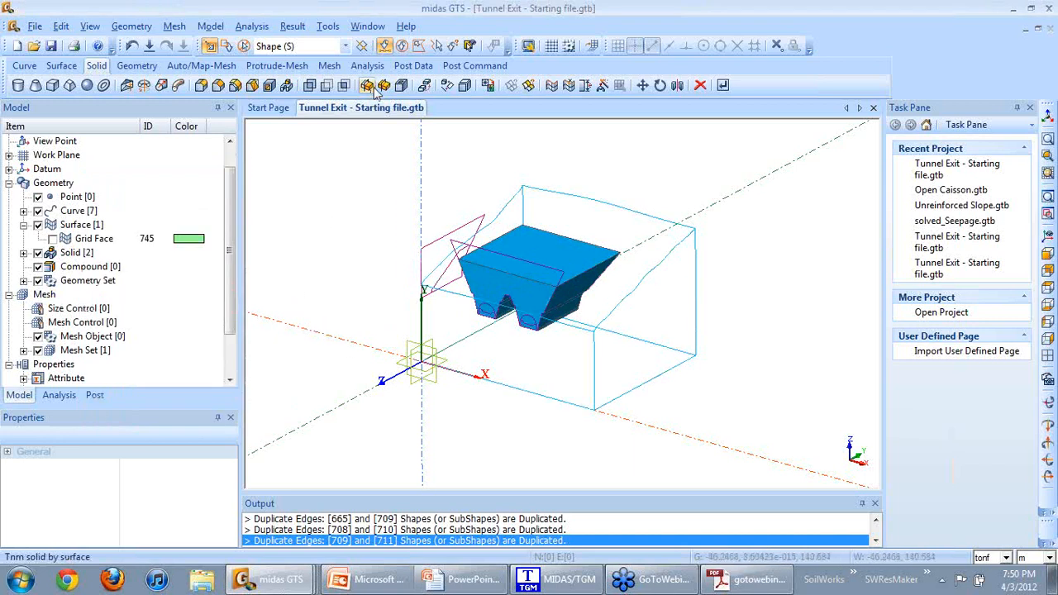
Embed the excavation solid (tool) into the terrain-trimmed ground block (master) with Embed Solid, deleting the original shapes.
click(401, 85)
drag(137, 144, 283, 182)
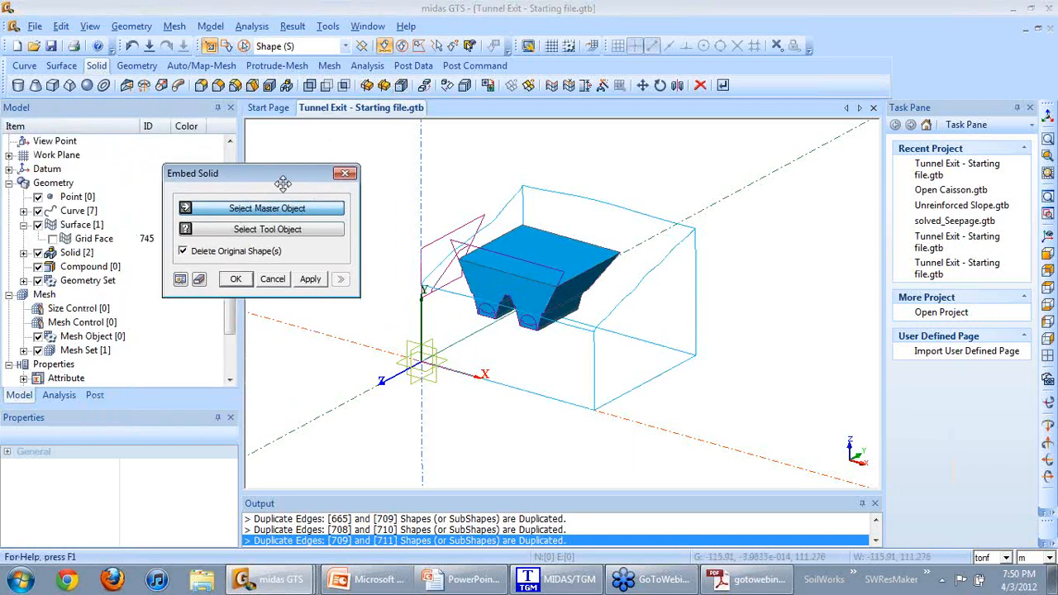
click(489, 353)
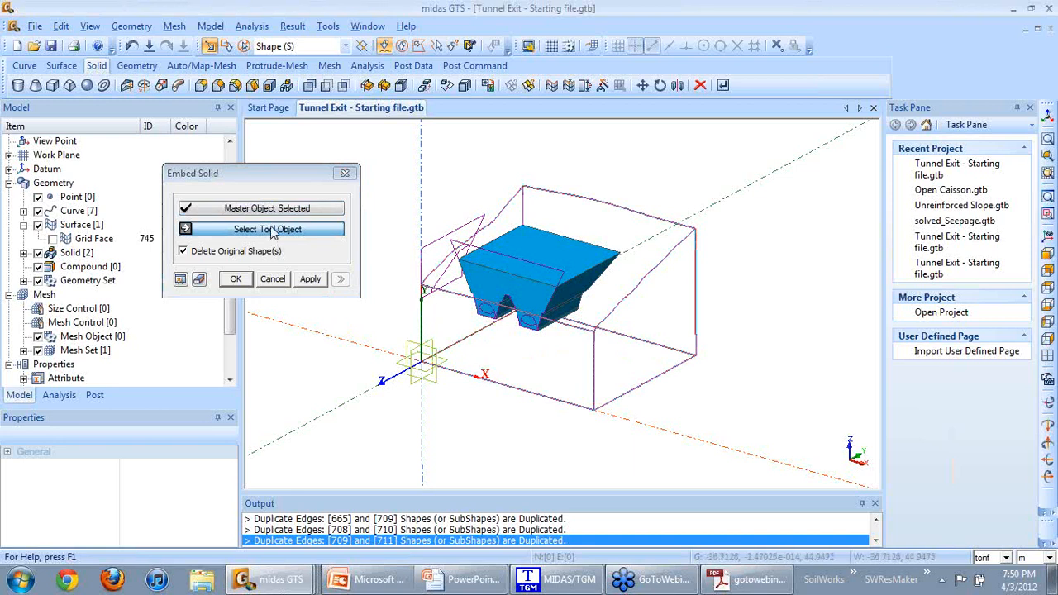
click(496, 276)
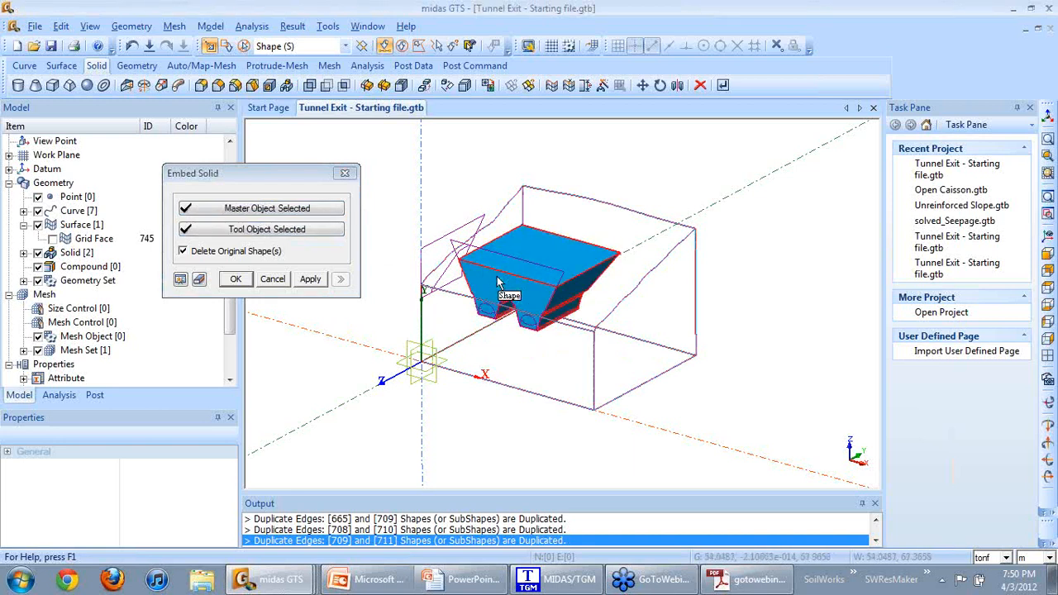
drag(275, 173, 293, 178)
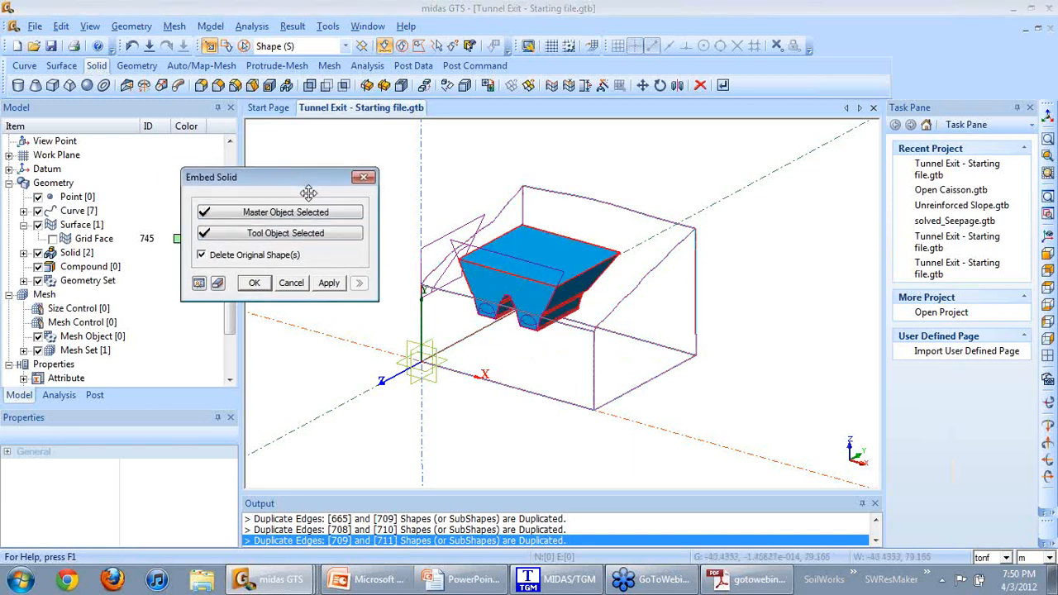
click(257, 282)
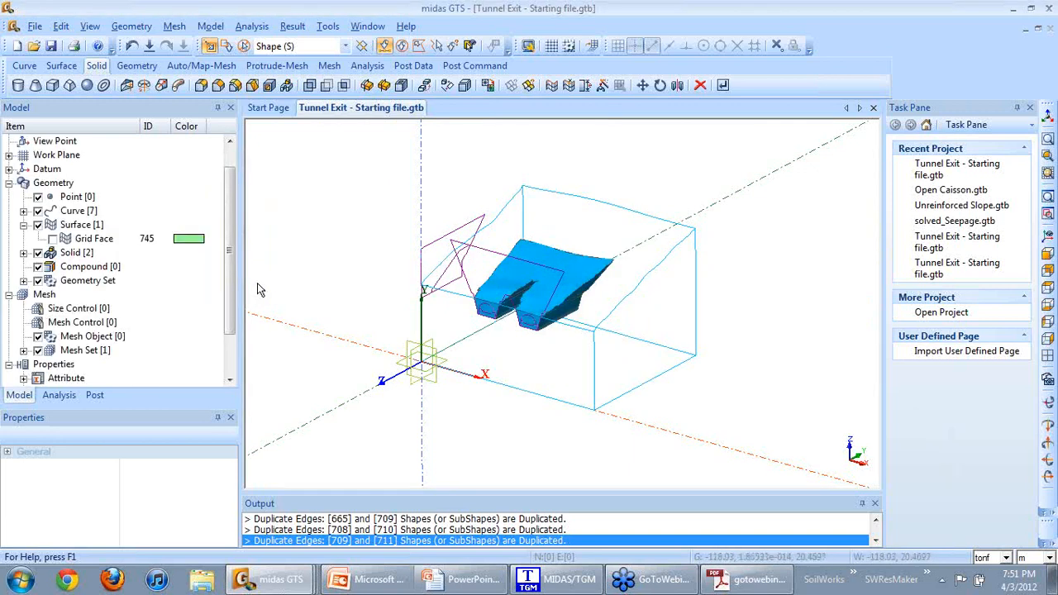
Hide the curves and check the visible solids for duplicate edges/wires and faces, including sub-faces with exact boundary topology, at tolerance 0.001.
click(37, 211)
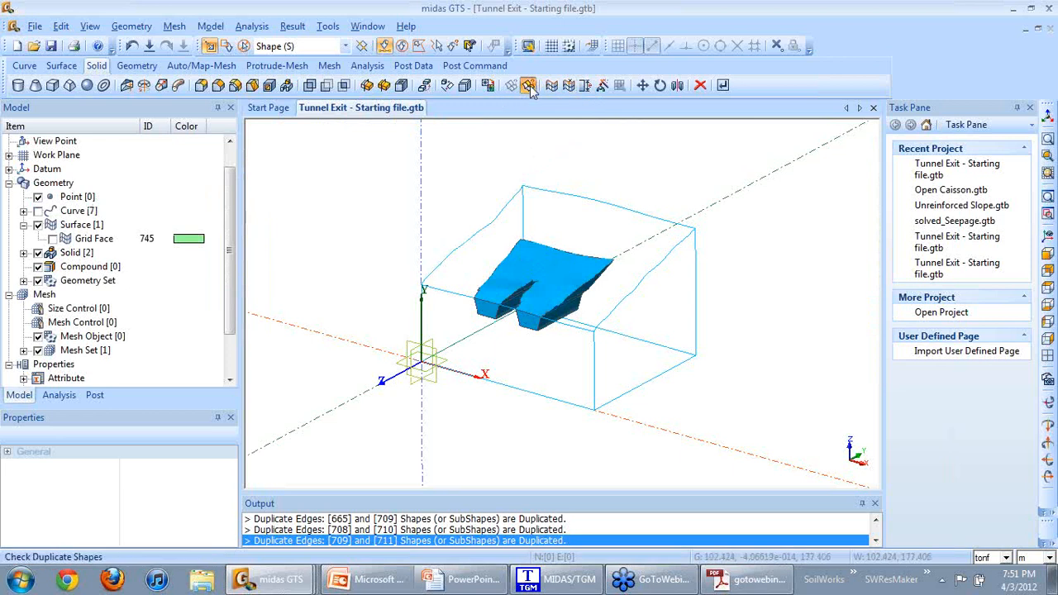
click(529, 86)
drag(83, 114, 196, 153)
click(470, 46)
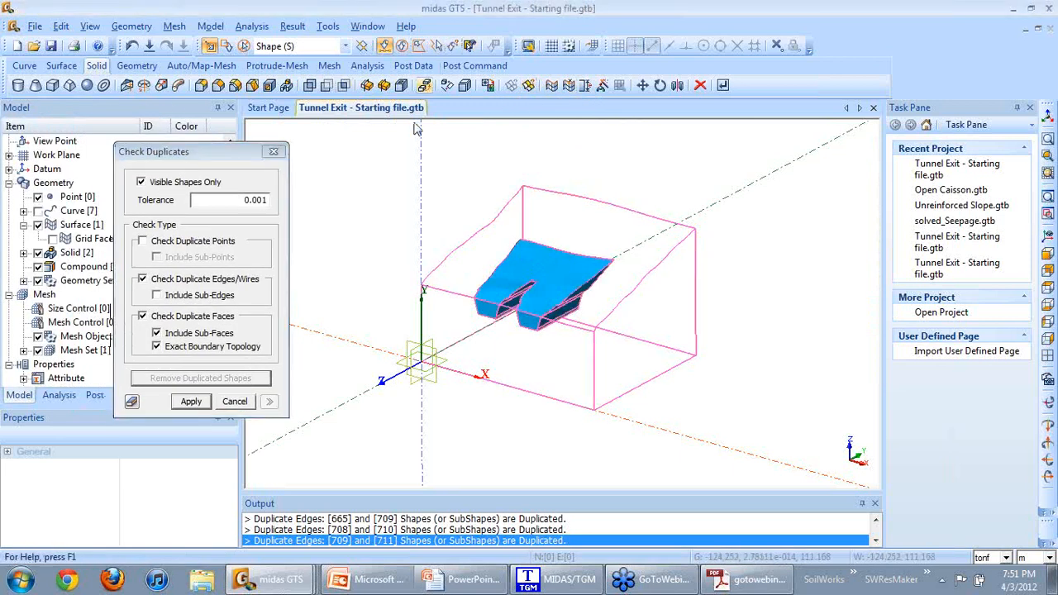
click(191, 401)
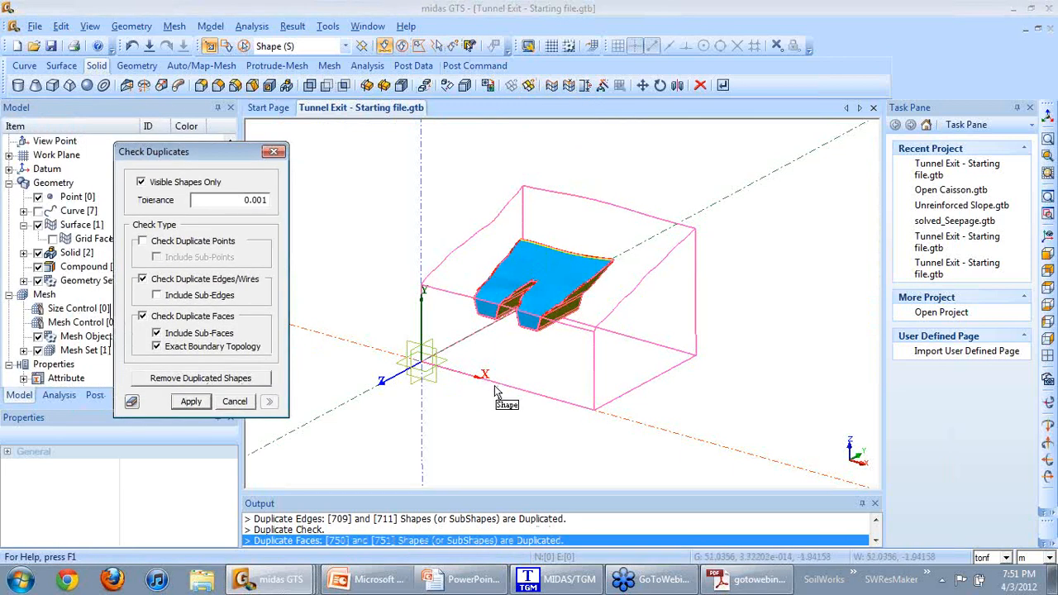
Examine the highlighted faces shared by the excavation solid and the ground block from below, the side and above, and close the duplicate check.
middle_drag(495, 392, 528, 301)
scroll(533, 302, up, 8)
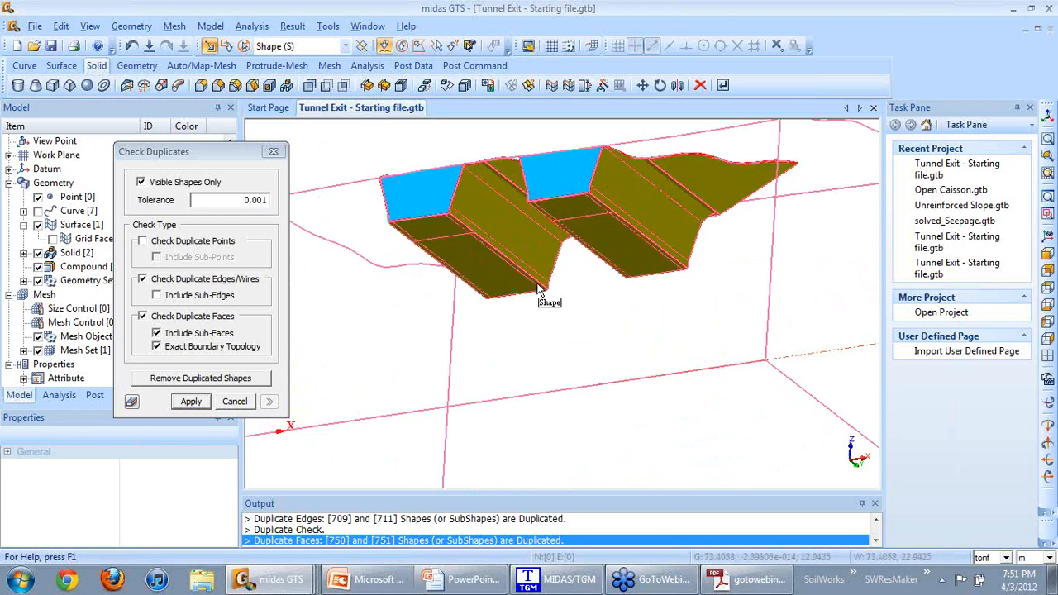
middle_drag(513, 342, 398, 287)
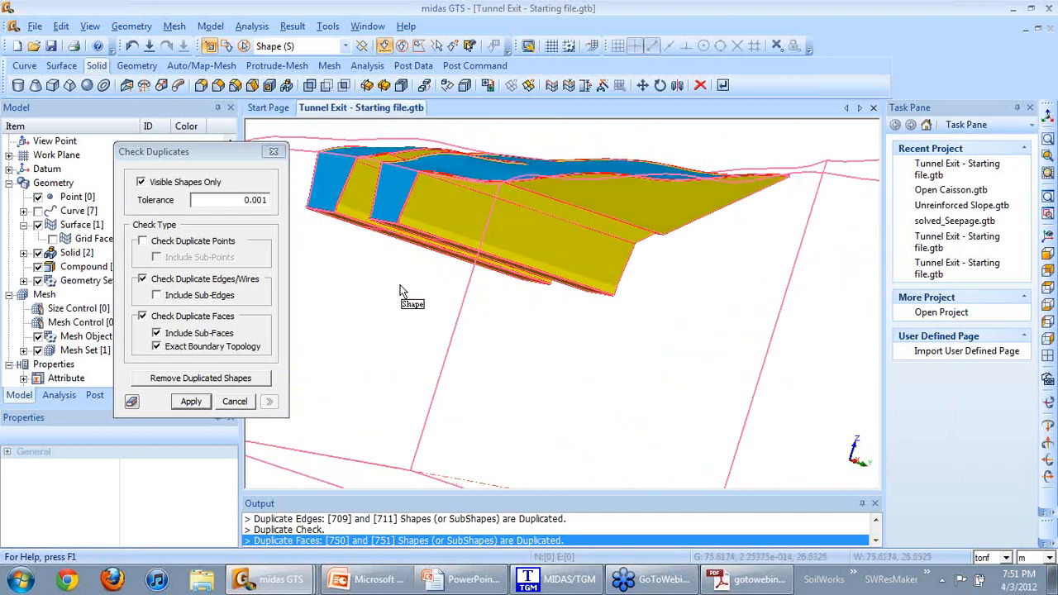
middle_drag(526, 249, 533, 294)
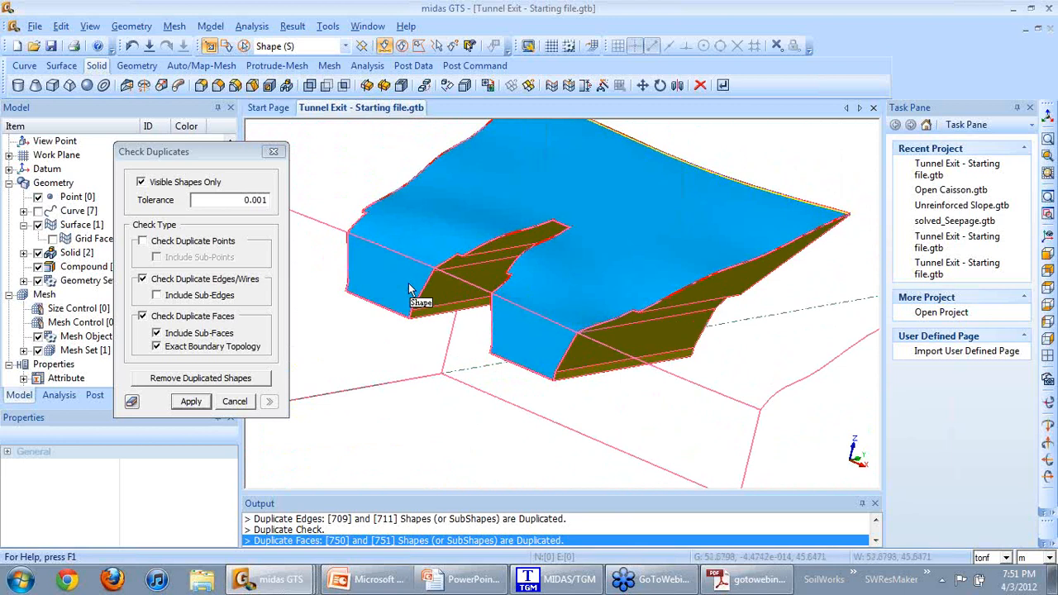
click(1047, 141)
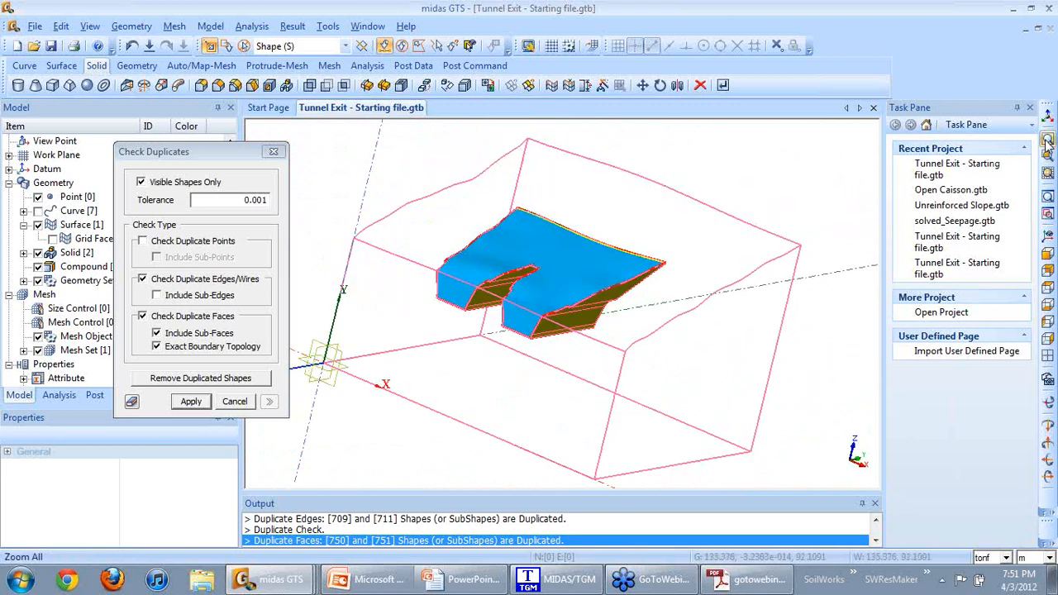
click(1046, 237)
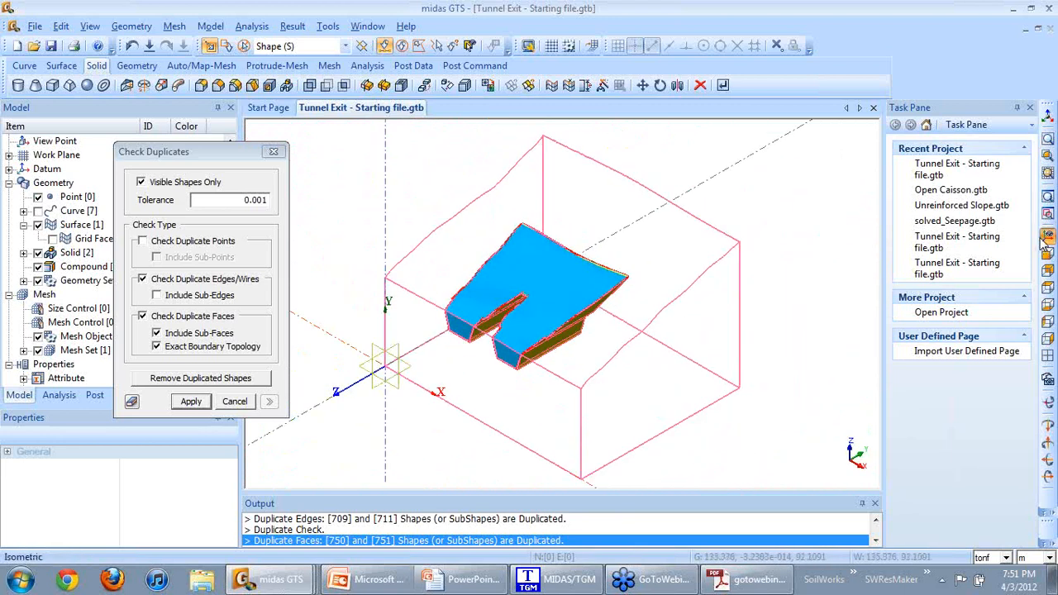
click(273, 151)
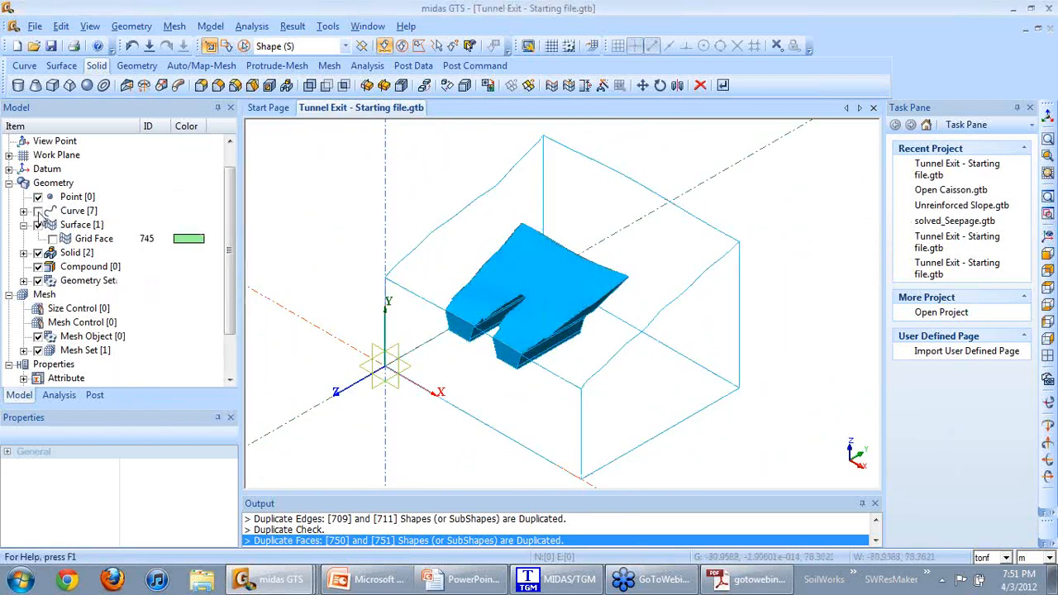
Show all curves and extrude the Dividing Tool Curve wire along the X datum axis with a length of 124 m.
right_click(80, 213)
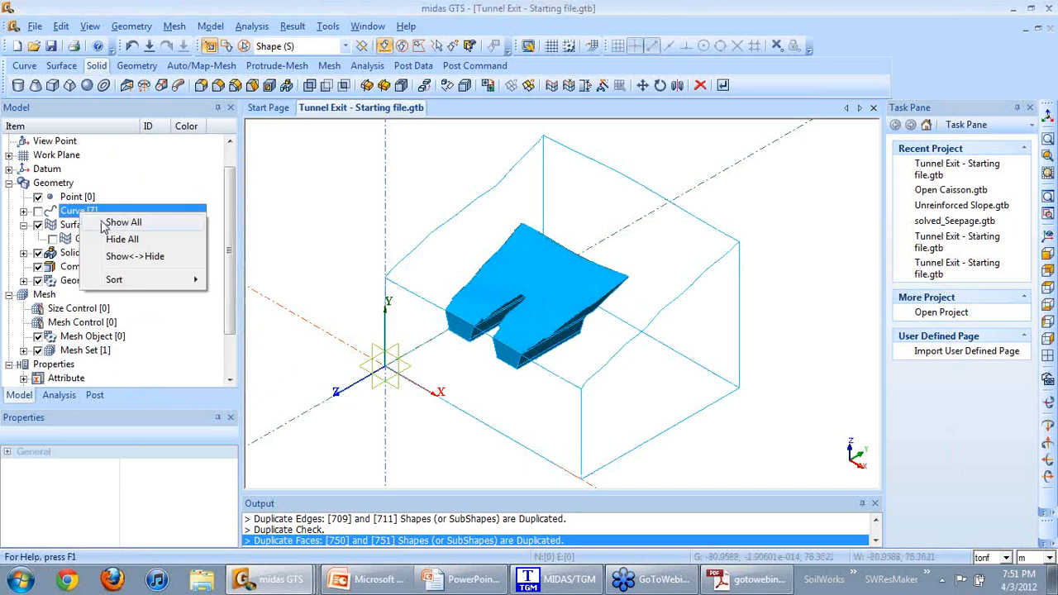
click(115, 222)
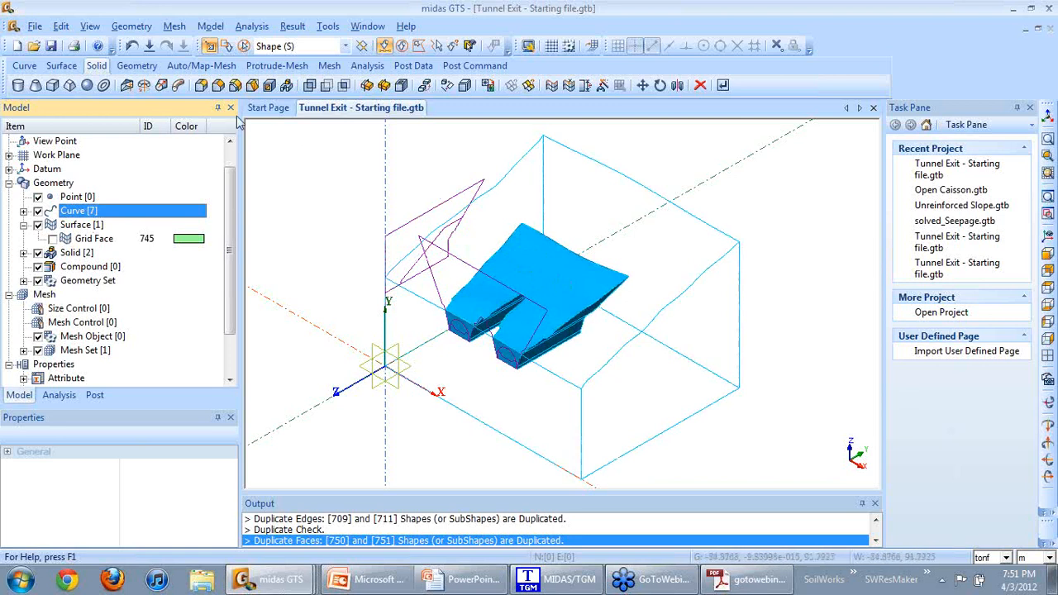
click(128, 86)
drag(67, 94, 170, 133)
click(345, 174)
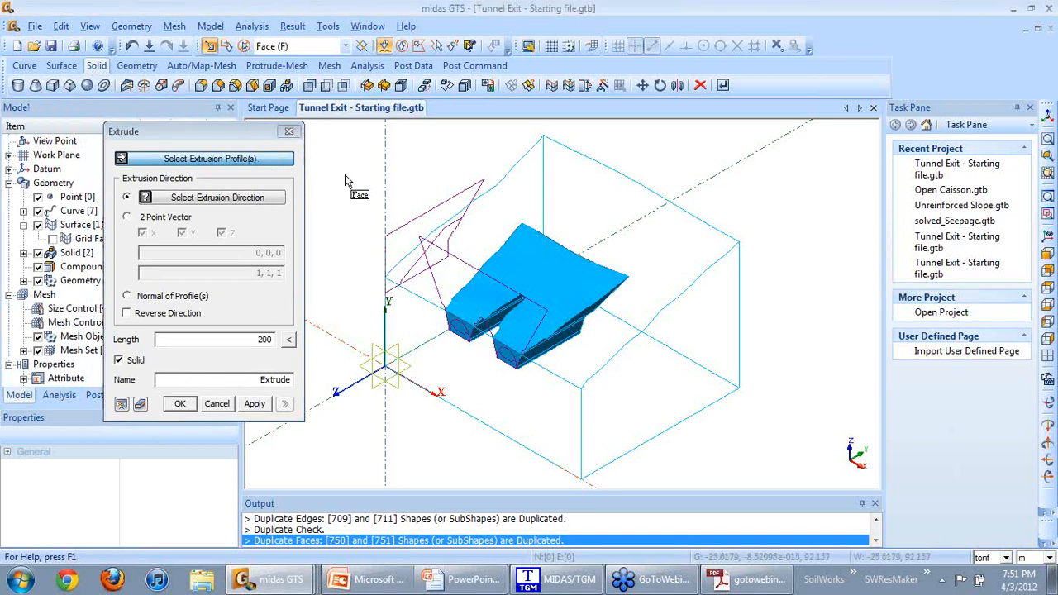
key(w)
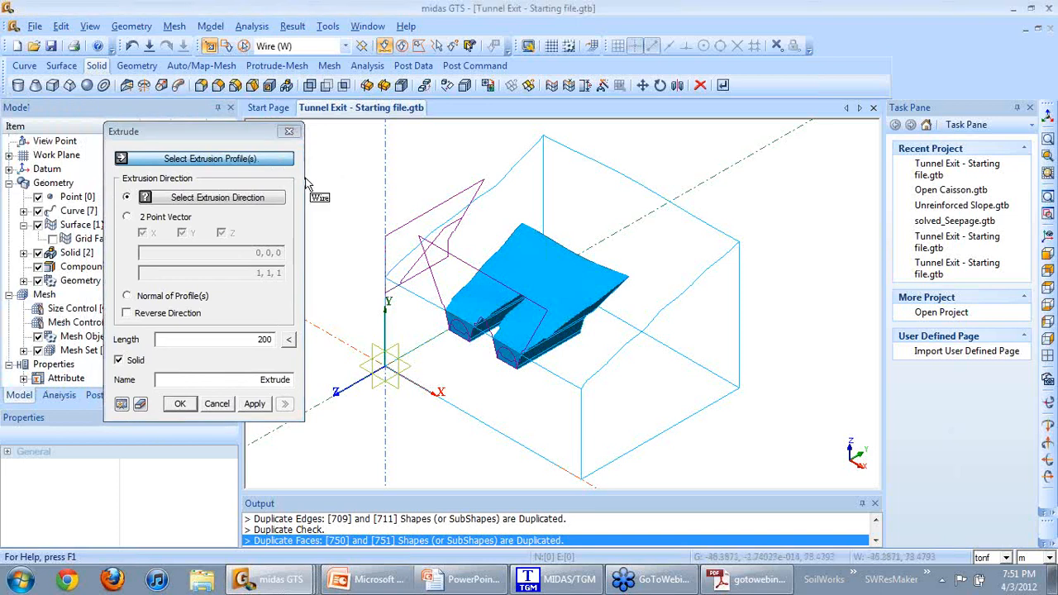
click(420, 265)
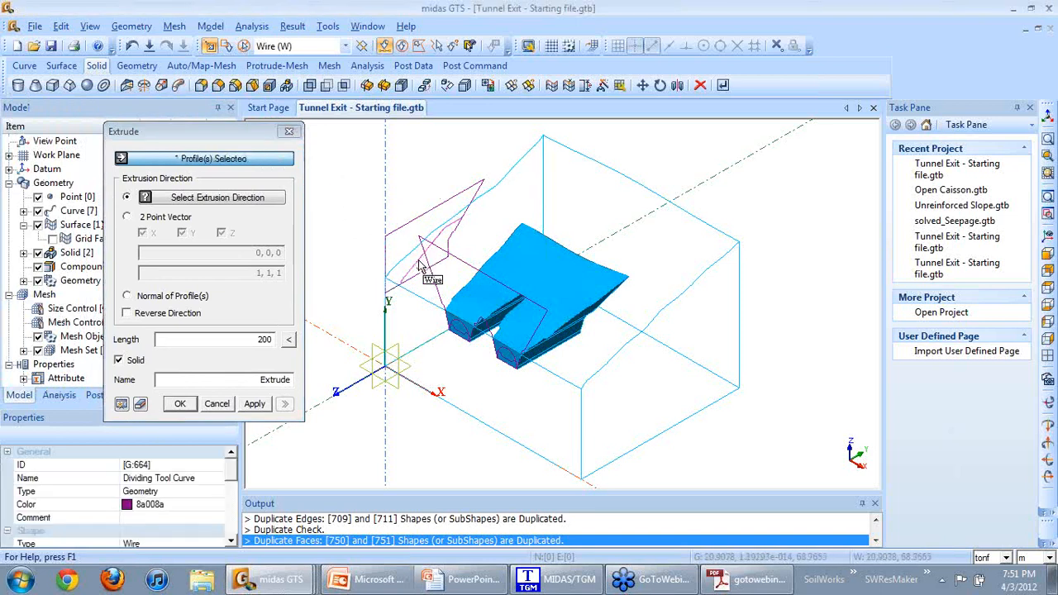
click(238, 202)
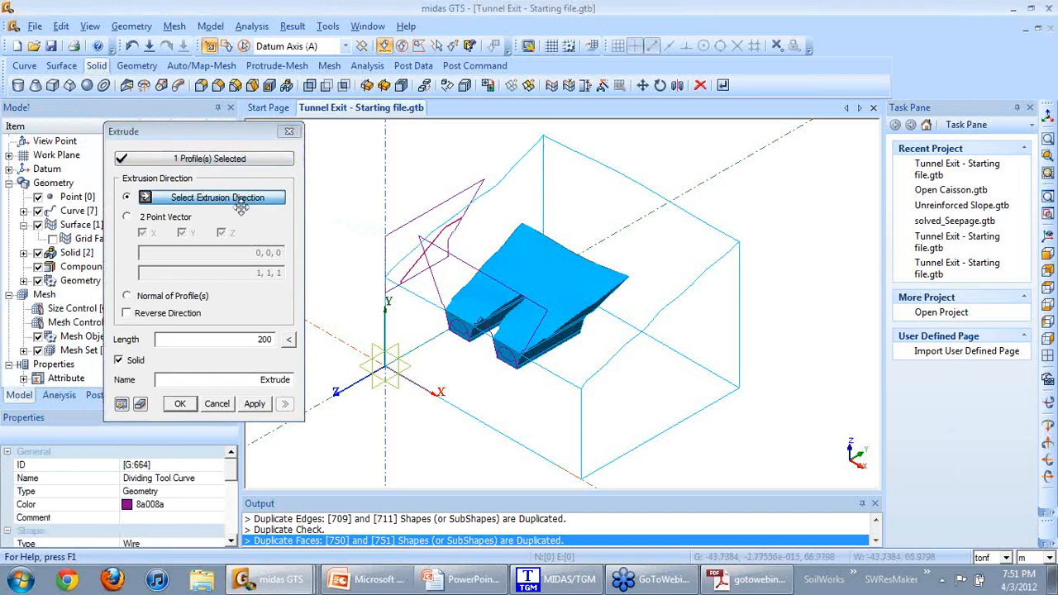
click(329, 339)
double_click(277, 339)
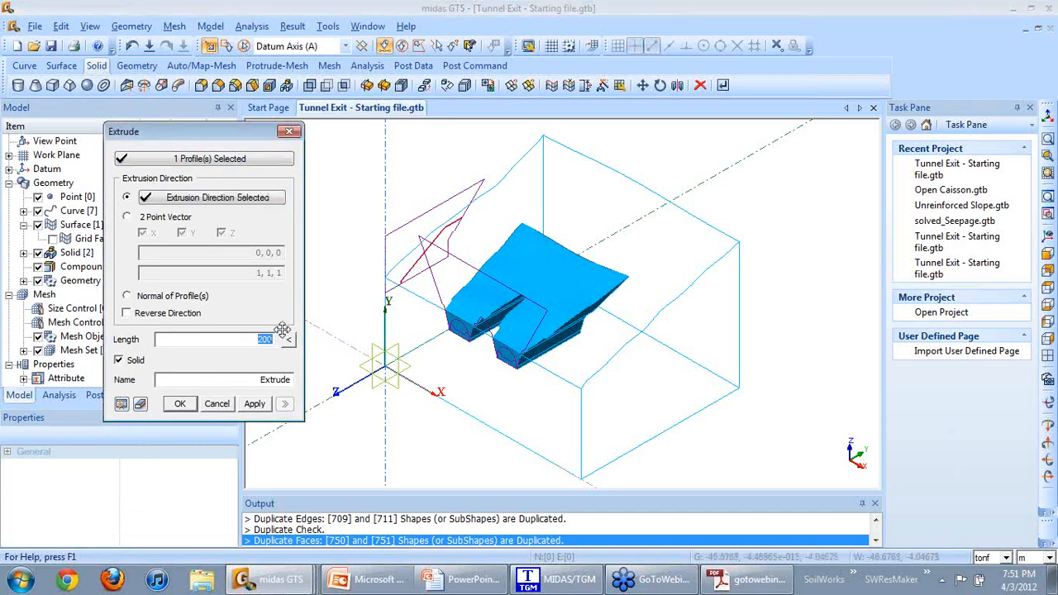
text(124)
click(181, 404)
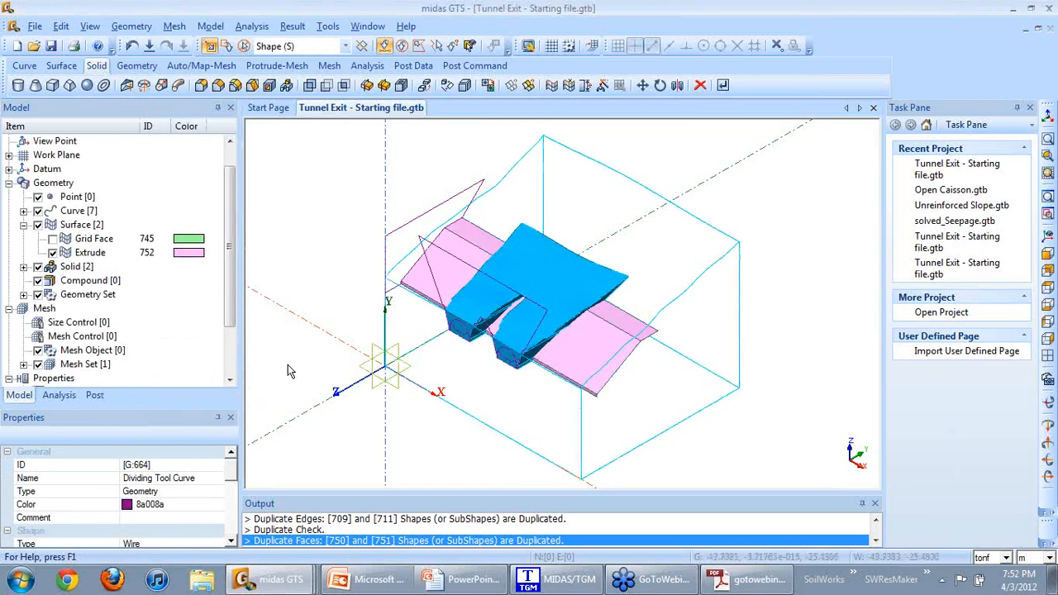
Hide all curves, keeping the solids and the extruded dividing surface displayed.
ctrl+middle_drag(350, 457, 355, 438)
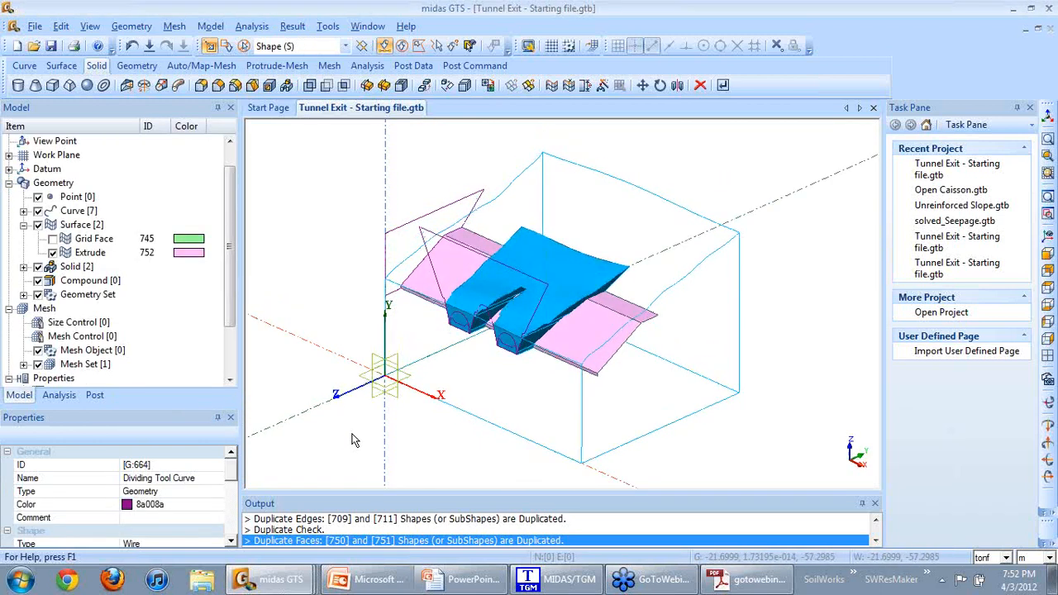
right_click(88, 212)
click(112, 236)
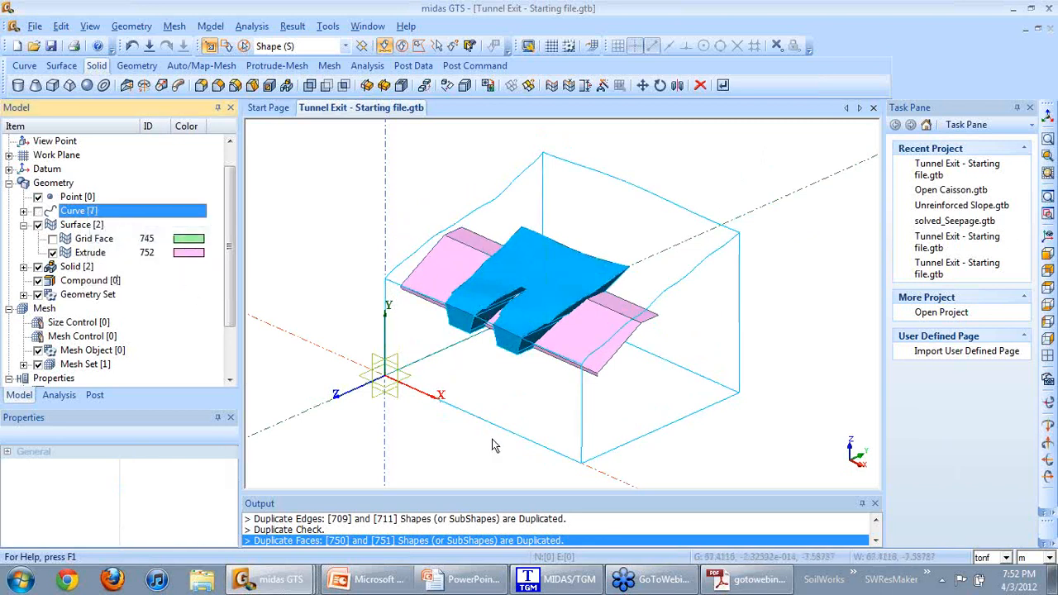
middle_drag(491, 442, 559, 434)
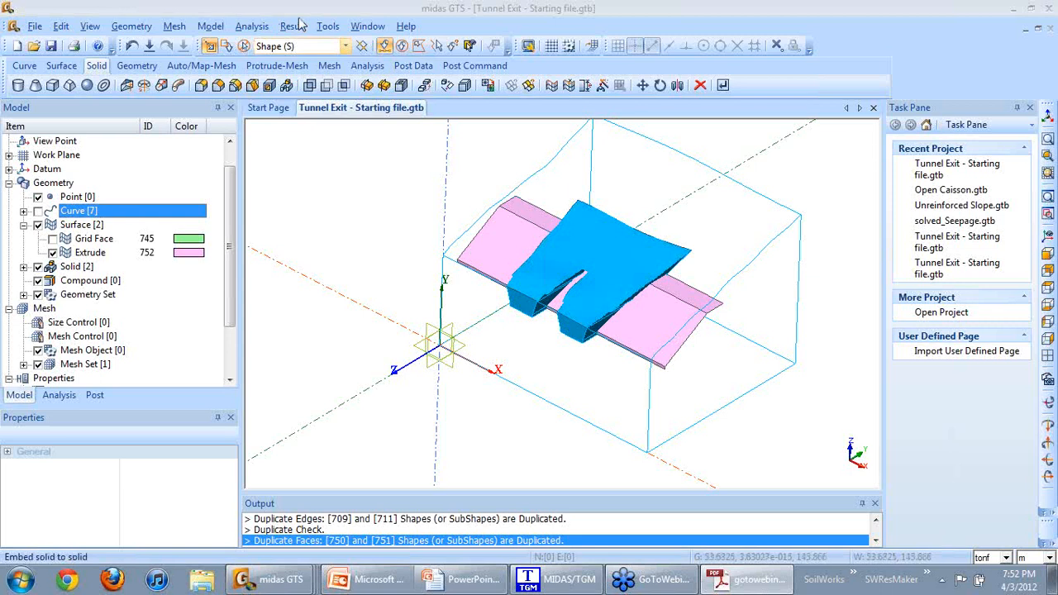
Divide the excavation solid by the extruded shell surface, also dividing touching faces of the neighbouring ground Box and deleting the original and tool shapes.
click(384, 86)
drag(107, 141, 297, 185)
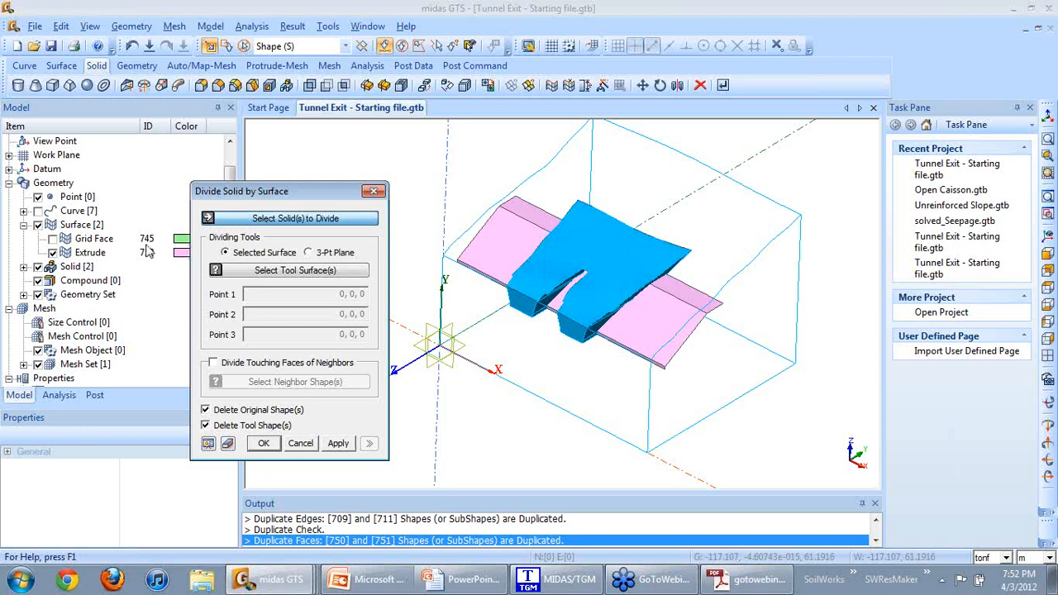
click(27, 266)
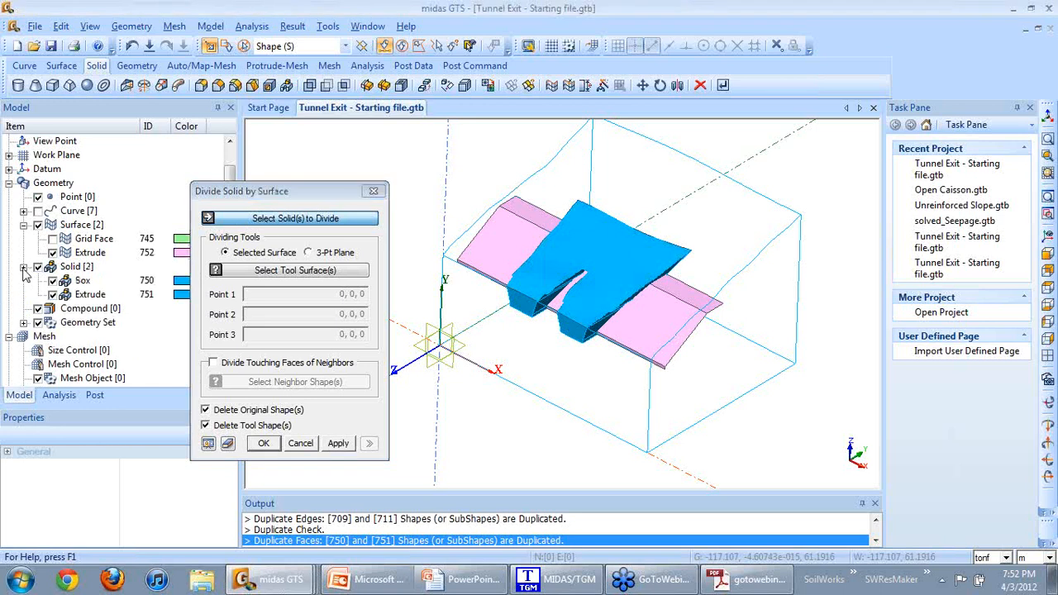
click(529, 302)
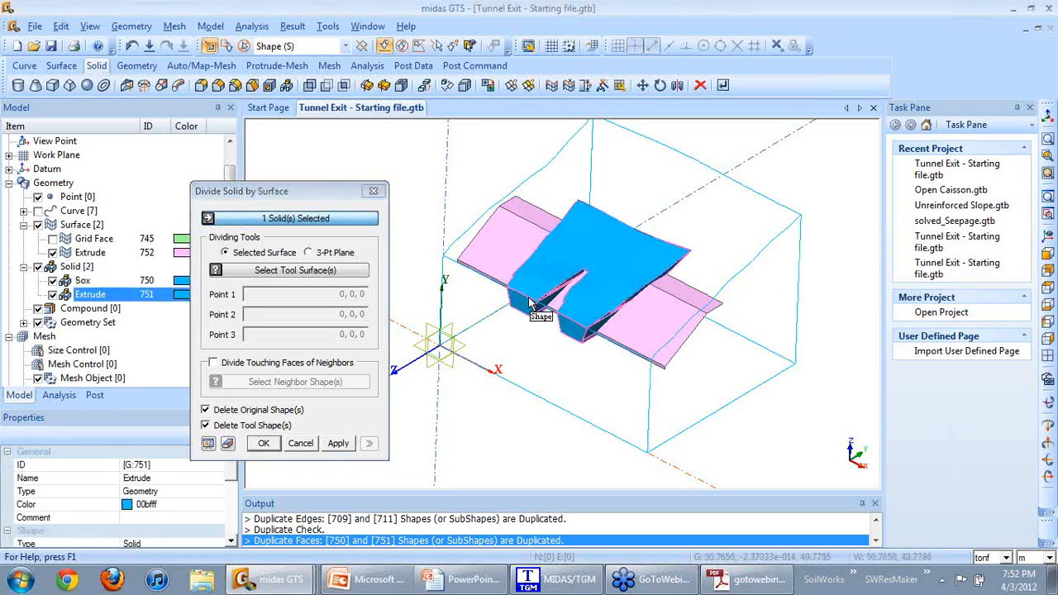
click(303, 271)
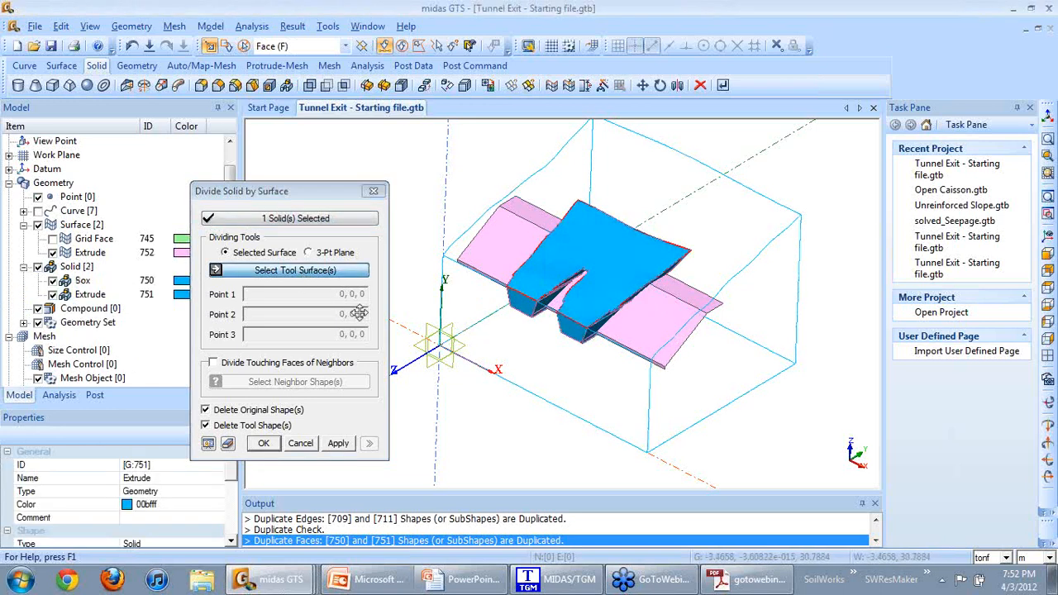
key(h)
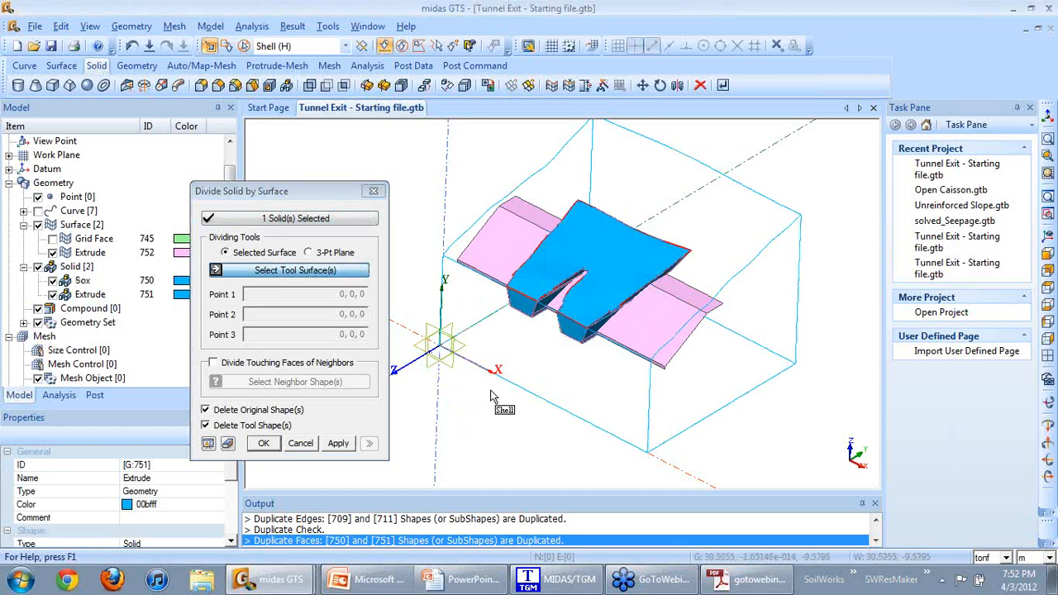
click(658, 329)
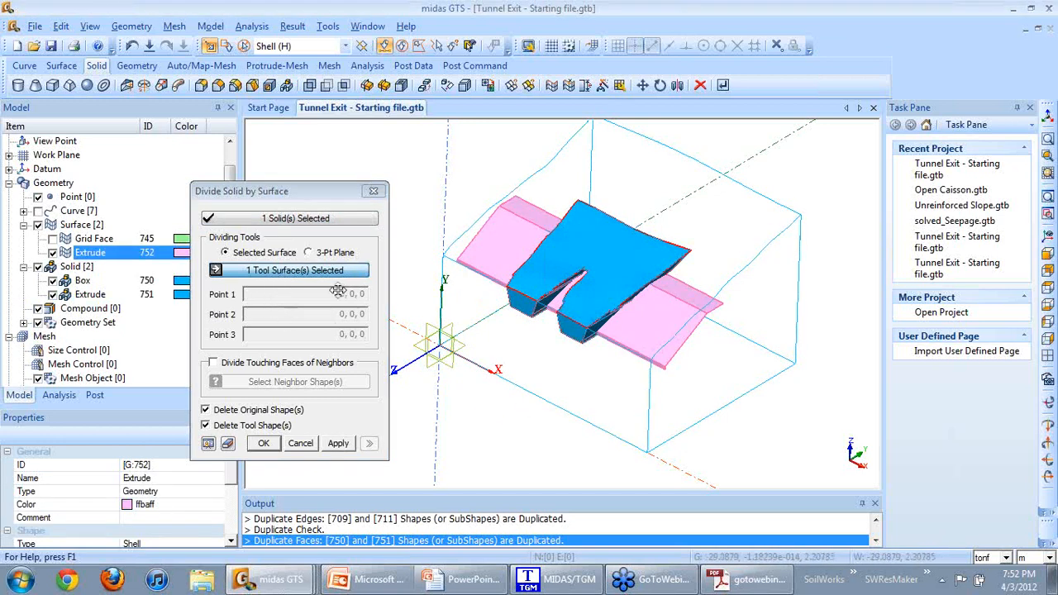
click(213, 363)
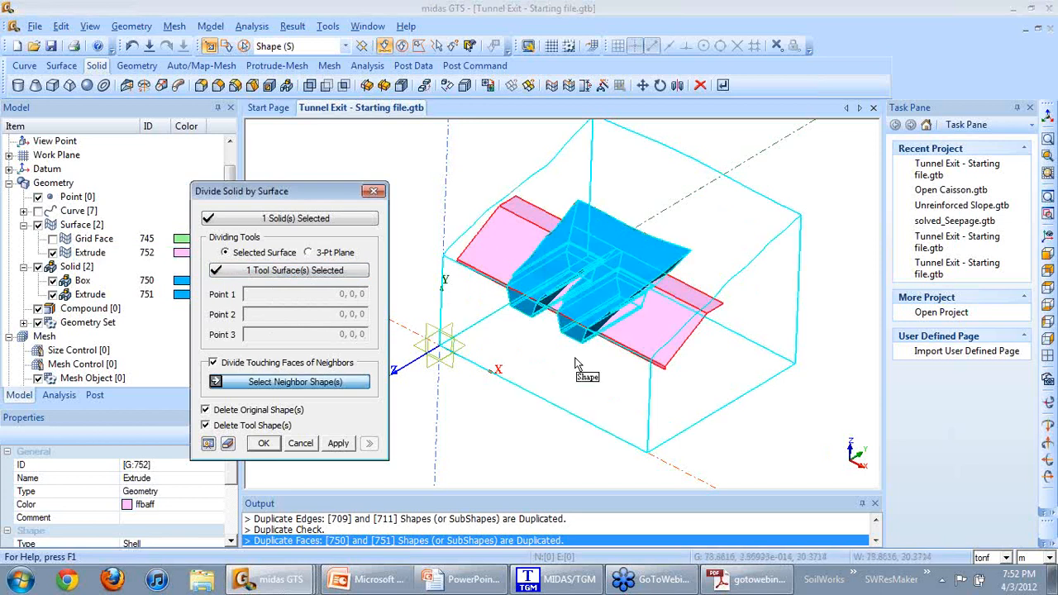
click(652, 399)
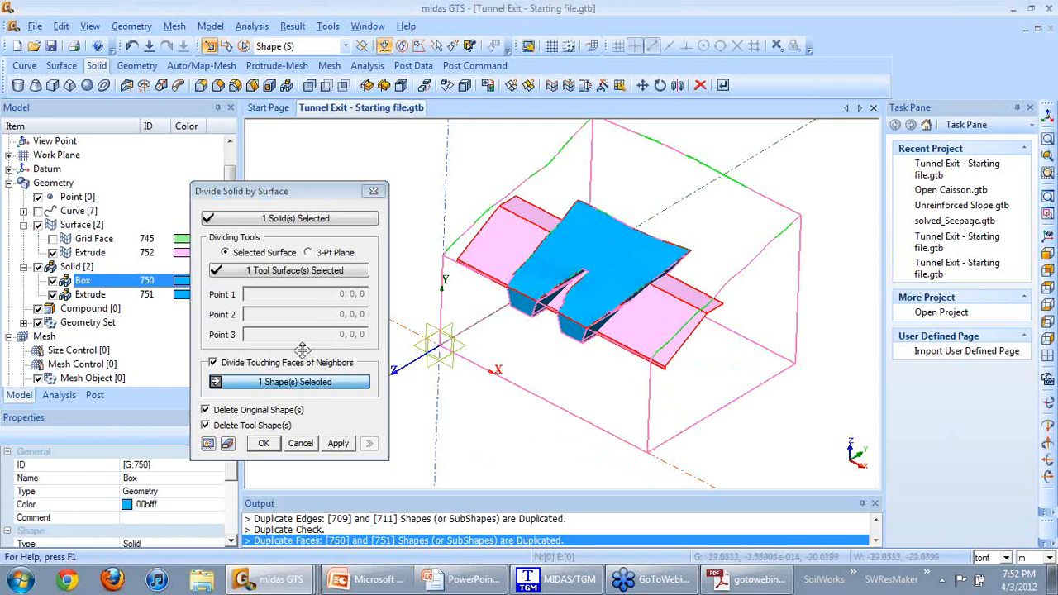
click(271, 442)
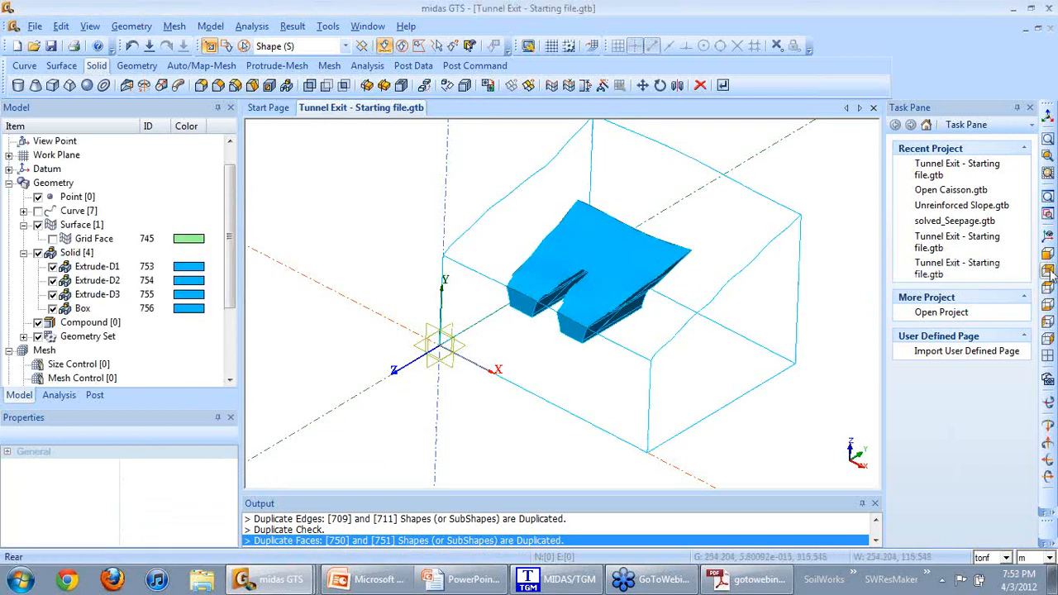
click(1047, 338)
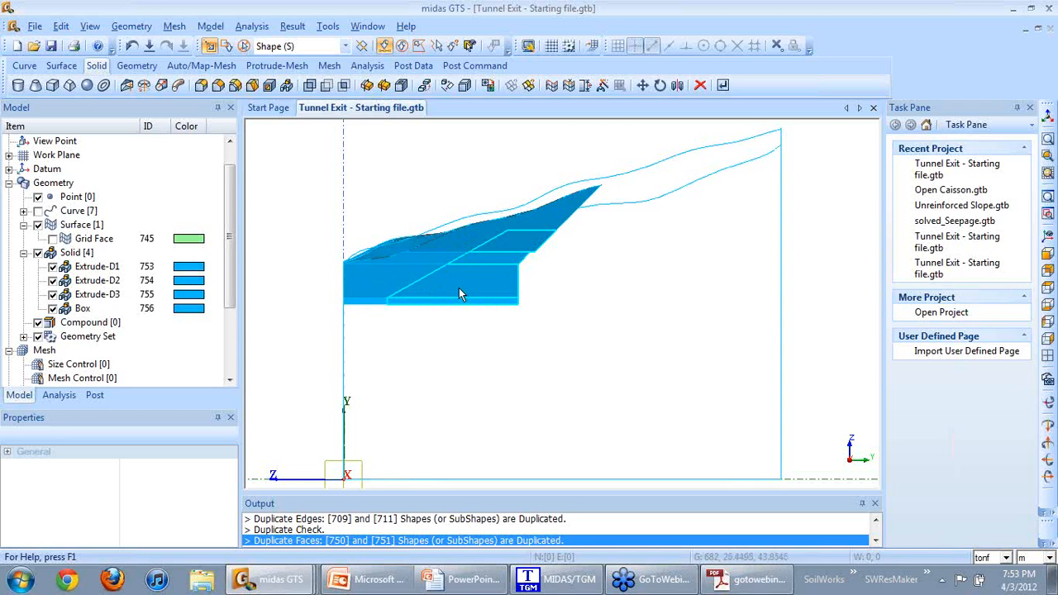
Delete the Extrude-D3 solid, the upper part of the divided excavation, leaving the two lower excavation solids and the ground Box.
click(1047, 238)
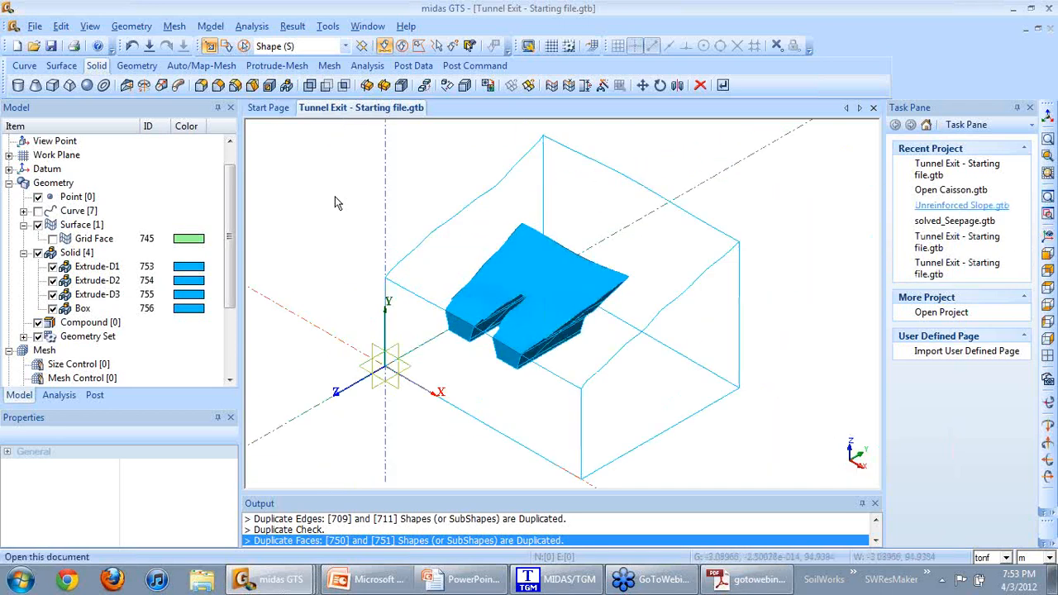
click(90, 296)
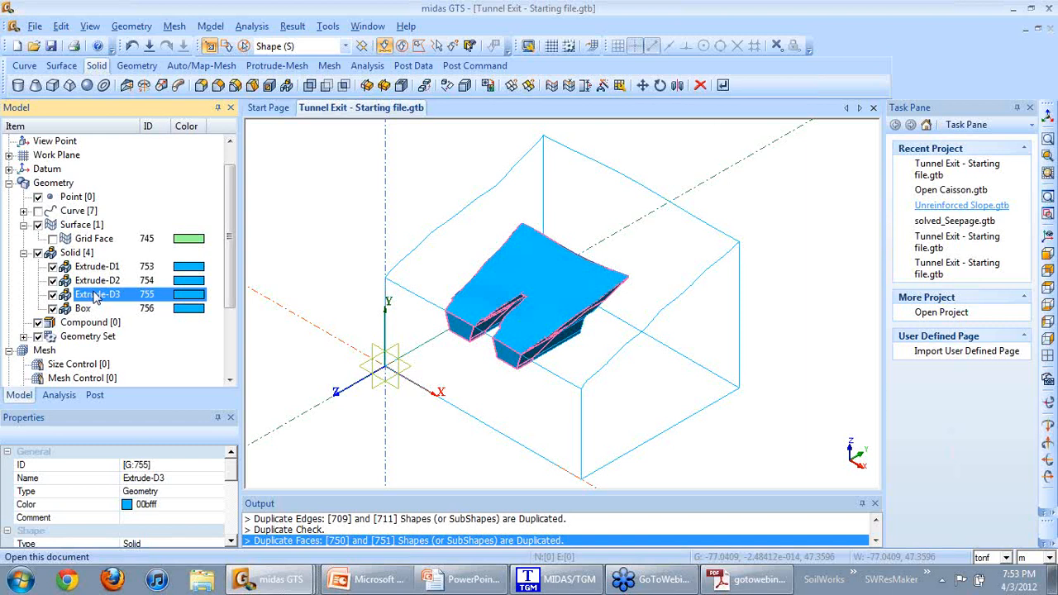
key(Delete)
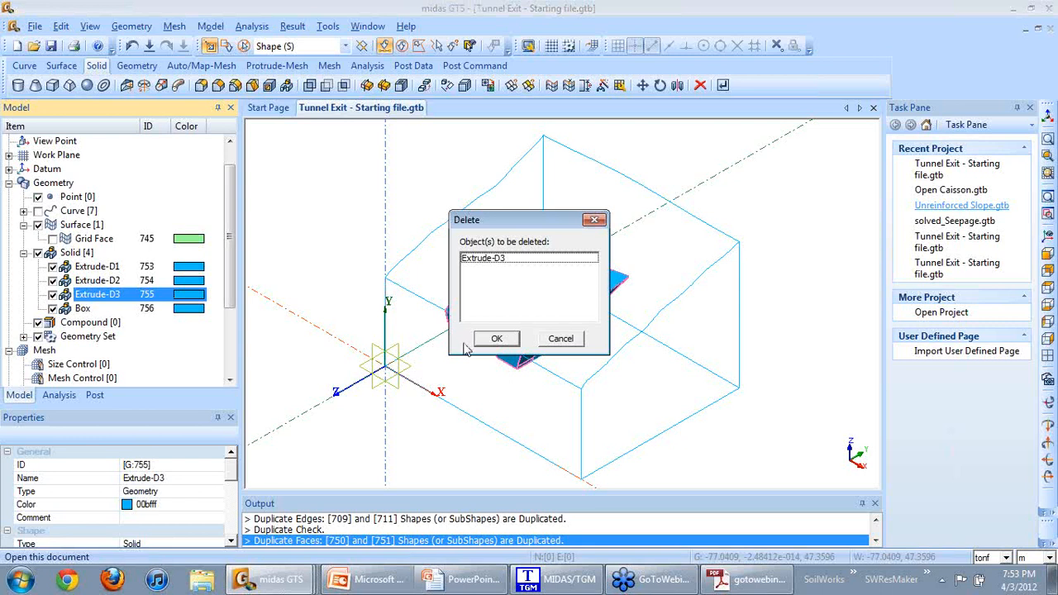
click(493, 340)
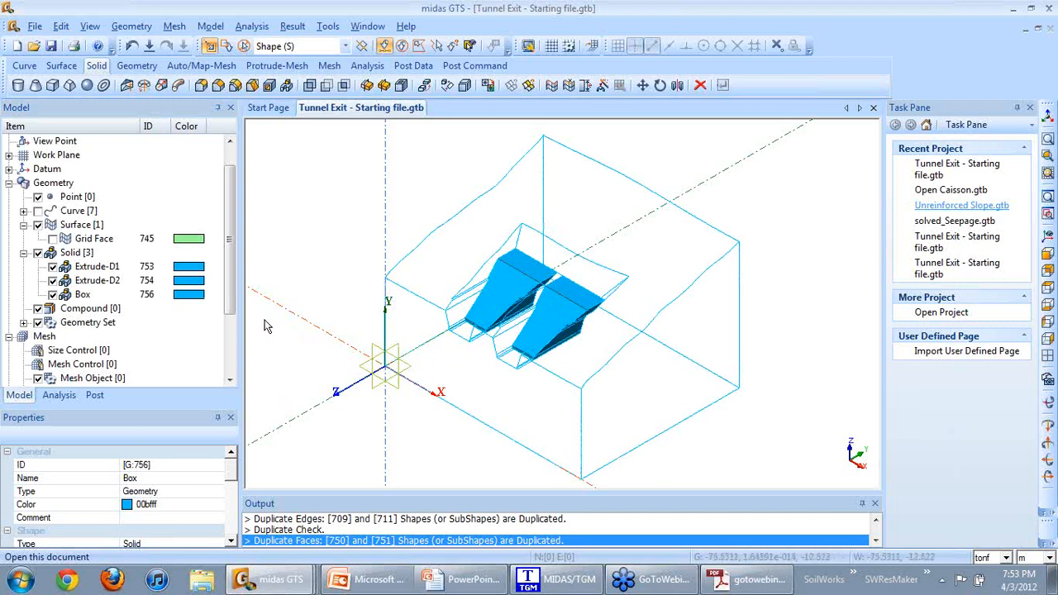
middle_drag(284, 320, 307, 325)
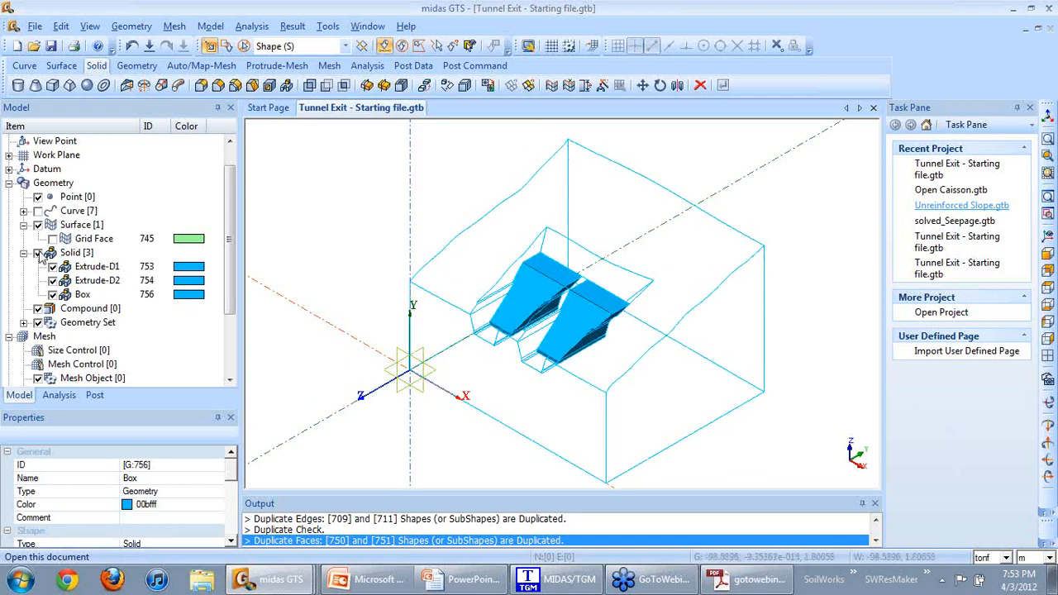
Hide the ground Box and divide both lower excavation solids by a 3-point plane through their ledge corners, deleting the original shapes.
click(52, 294)
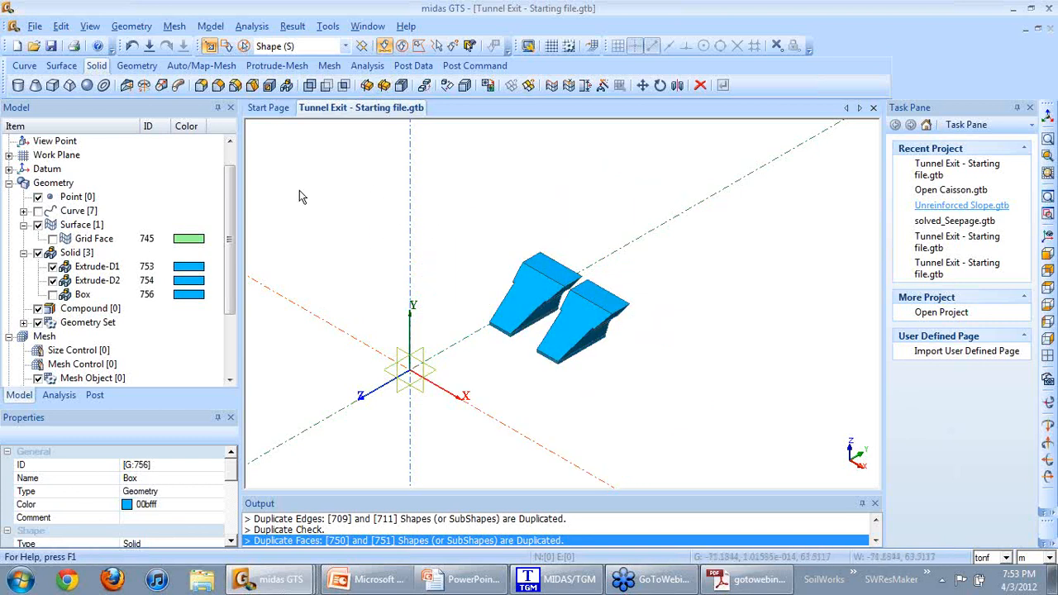
click(383, 86)
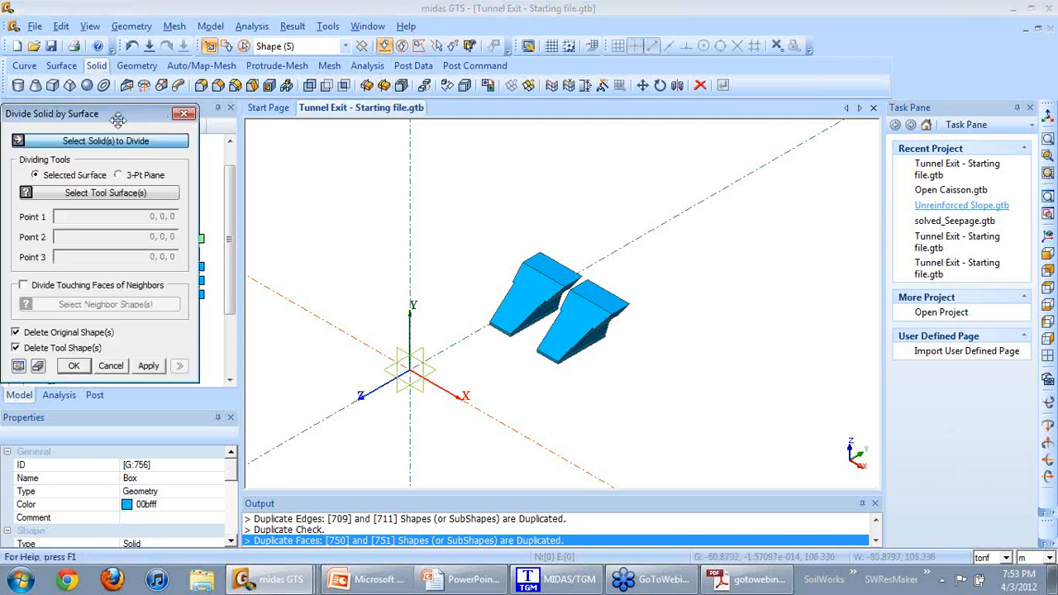
drag(107, 120, 208, 160)
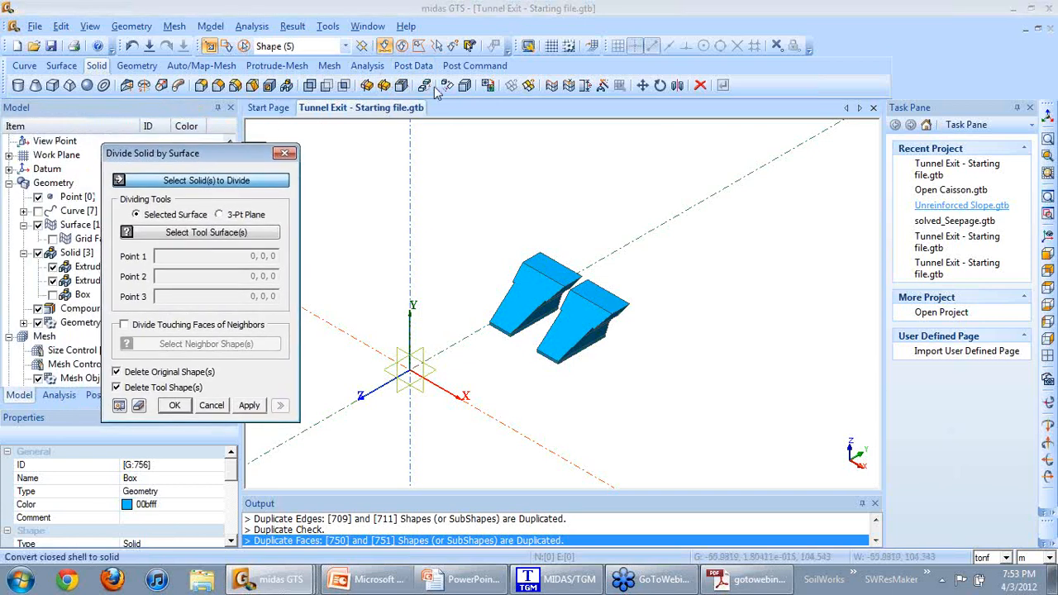
click(469, 46)
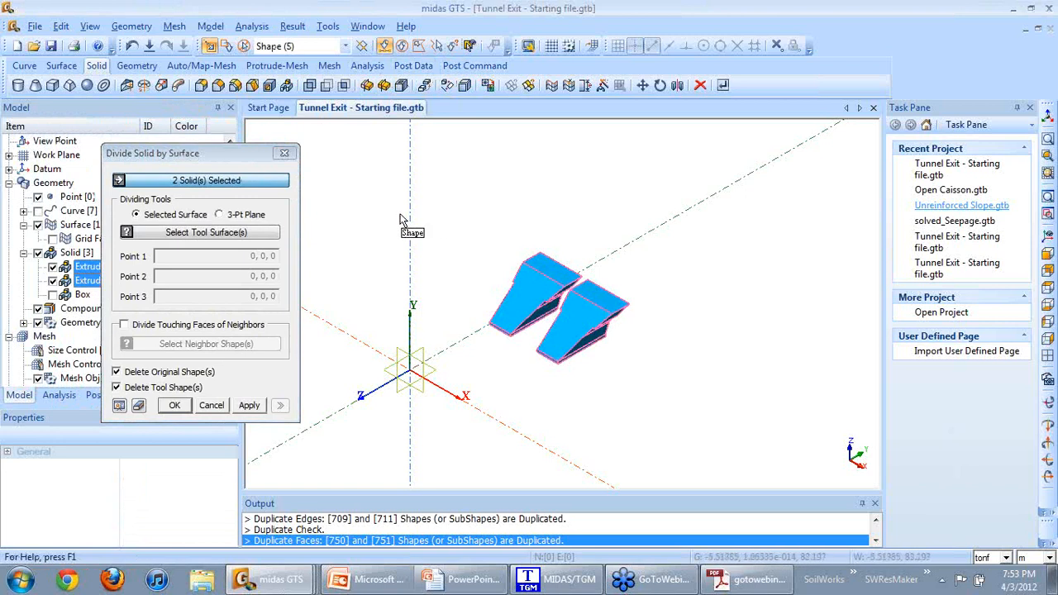
scroll(487, 327, up, 3)
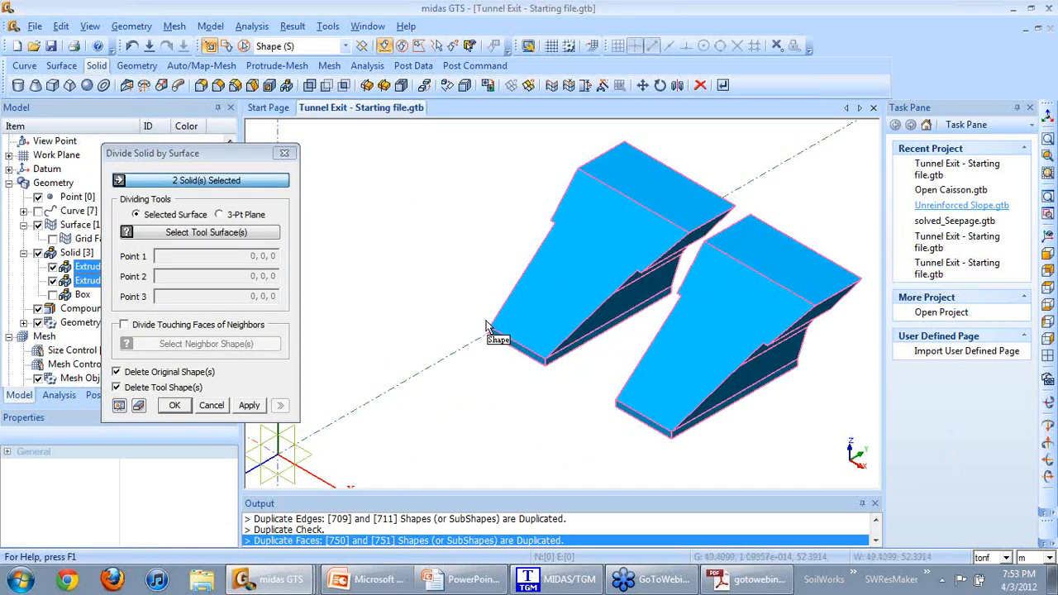
middle_drag(488, 326, 385, 344)
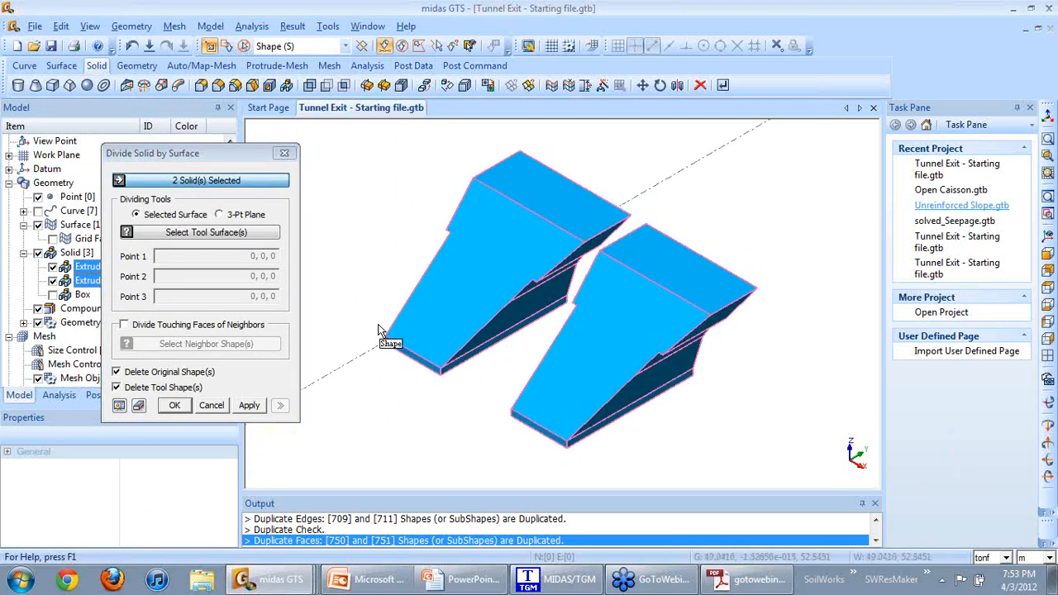
middle_drag(369, 252, 350, 227)
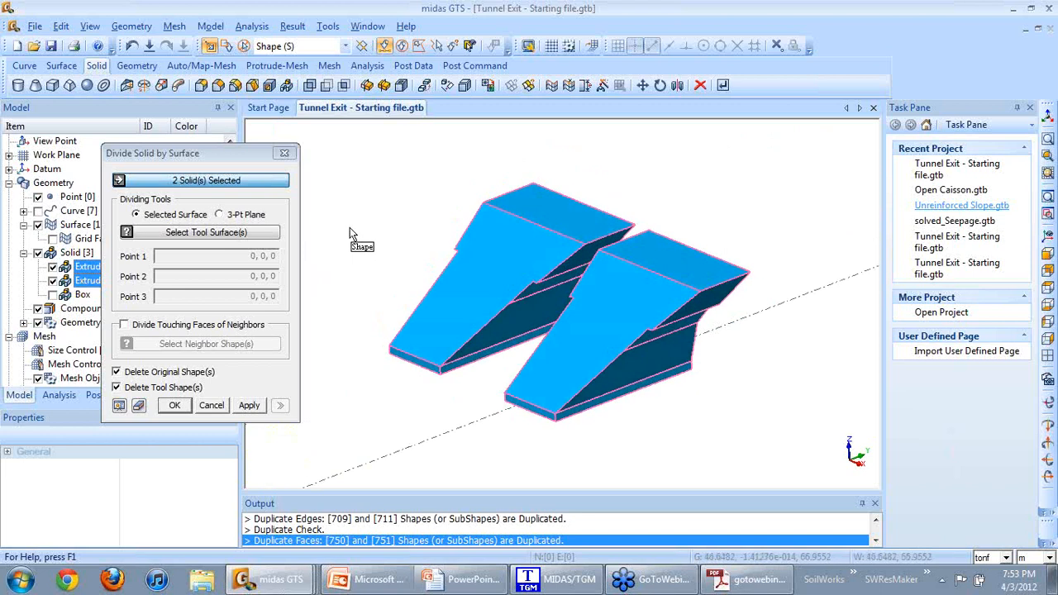
click(220, 214)
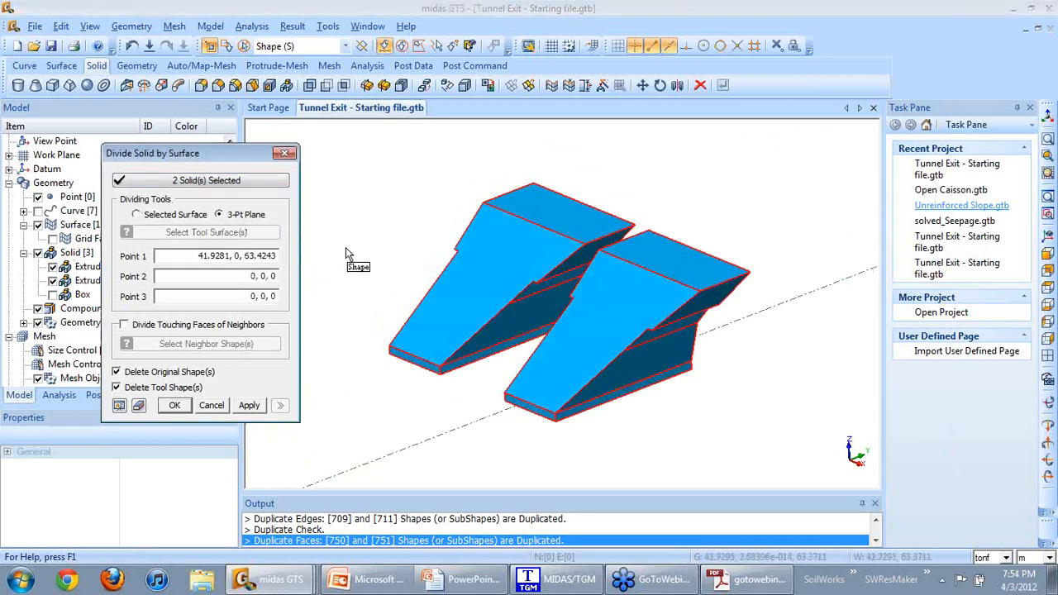
middle_drag(346, 247, 361, 253)
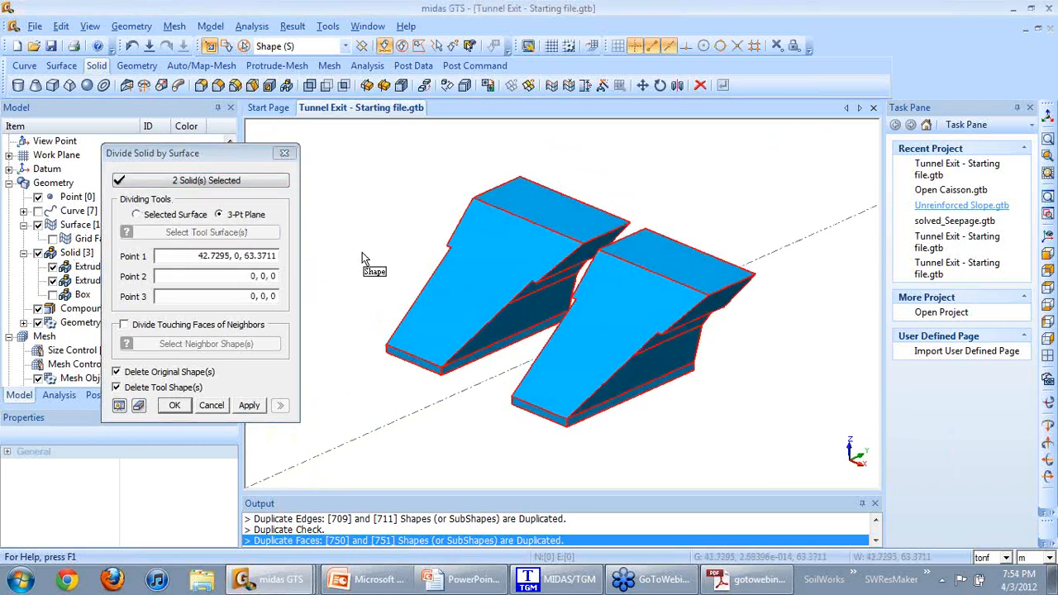
click(447, 243)
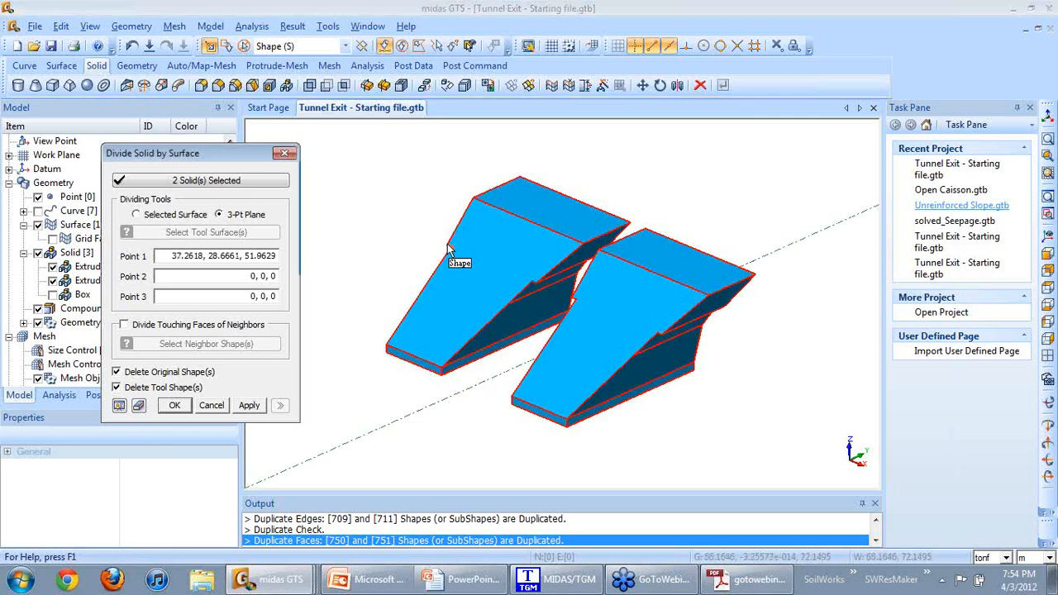
click(660, 334)
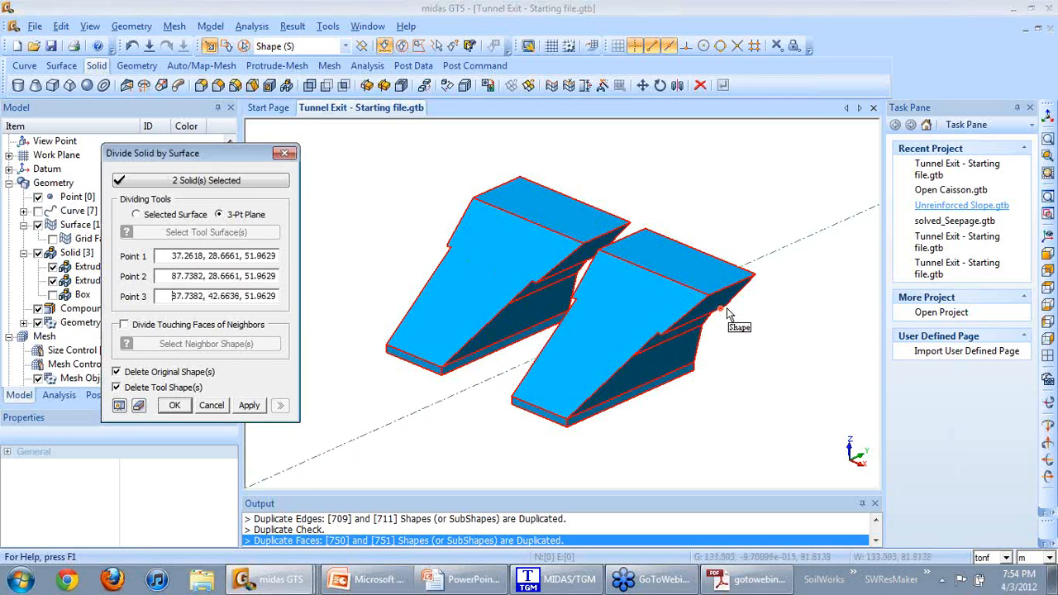
click(727, 309)
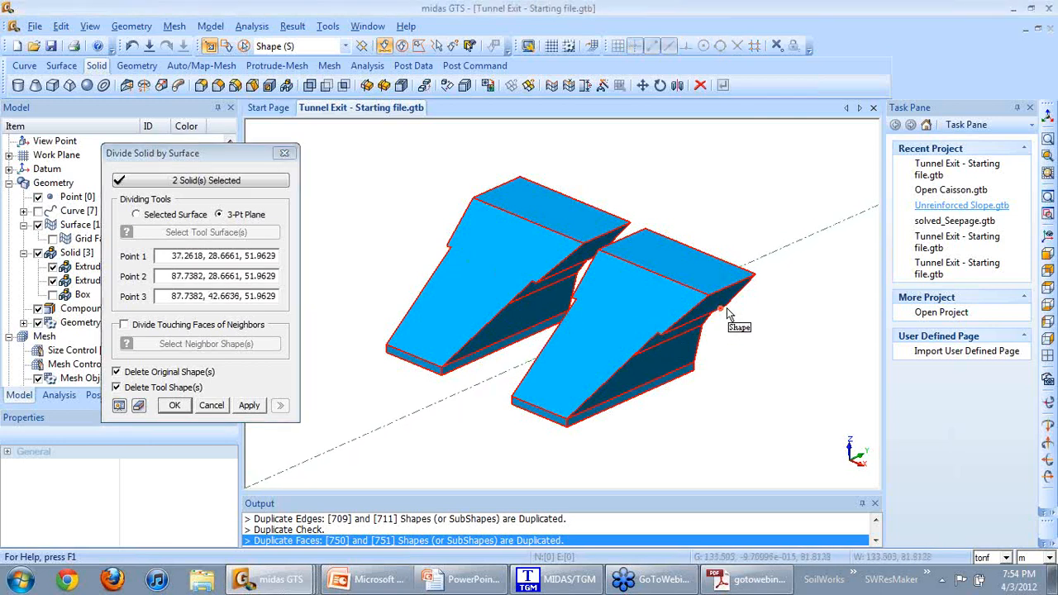
click(173, 406)
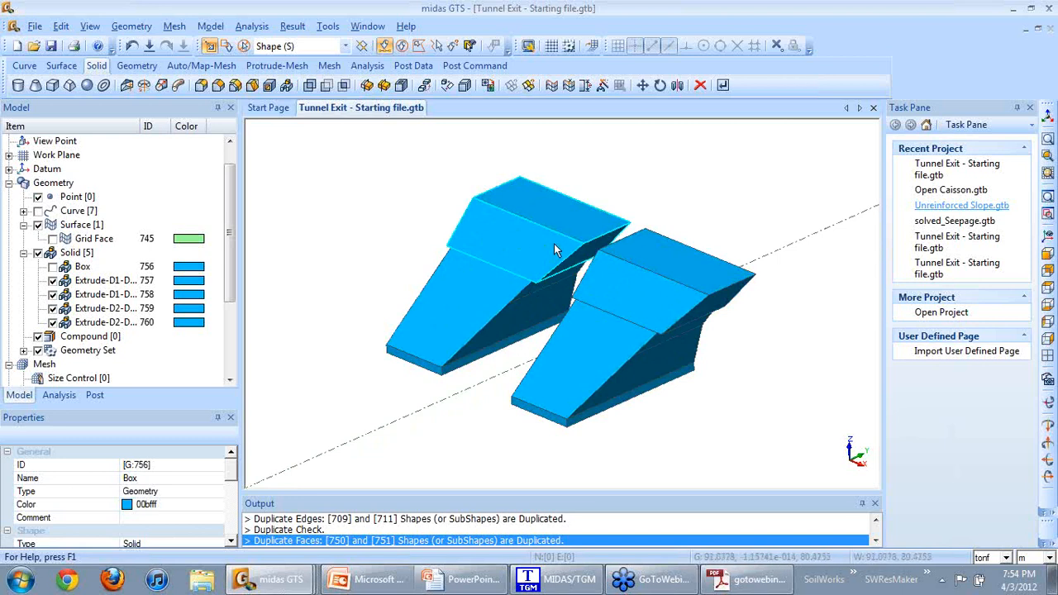
Show the ground Box and all curves again together with the divided excavation solids in an isometric view.
click(53, 267)
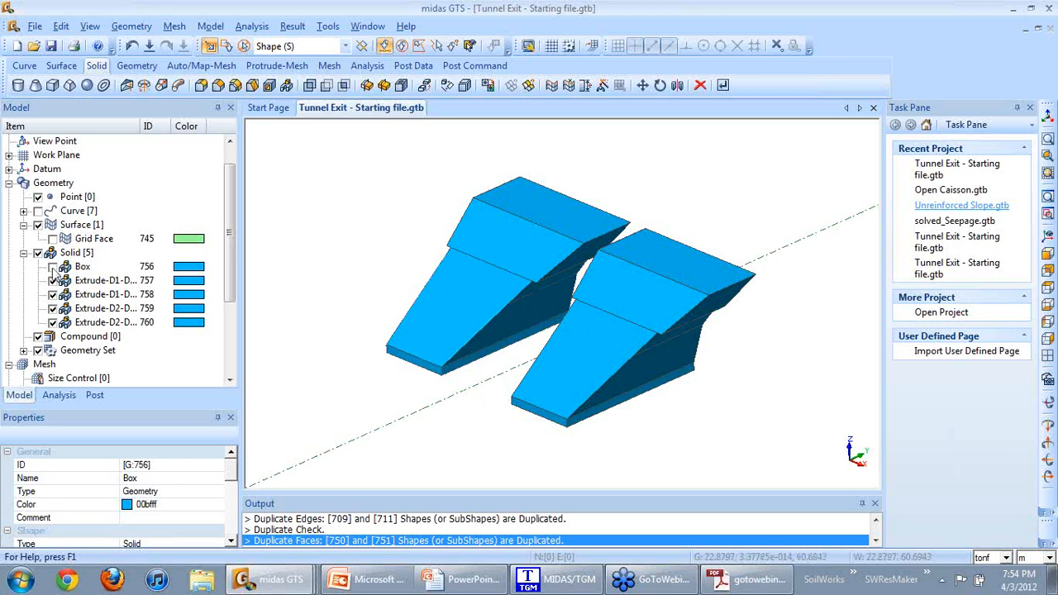
click(1047, 156)
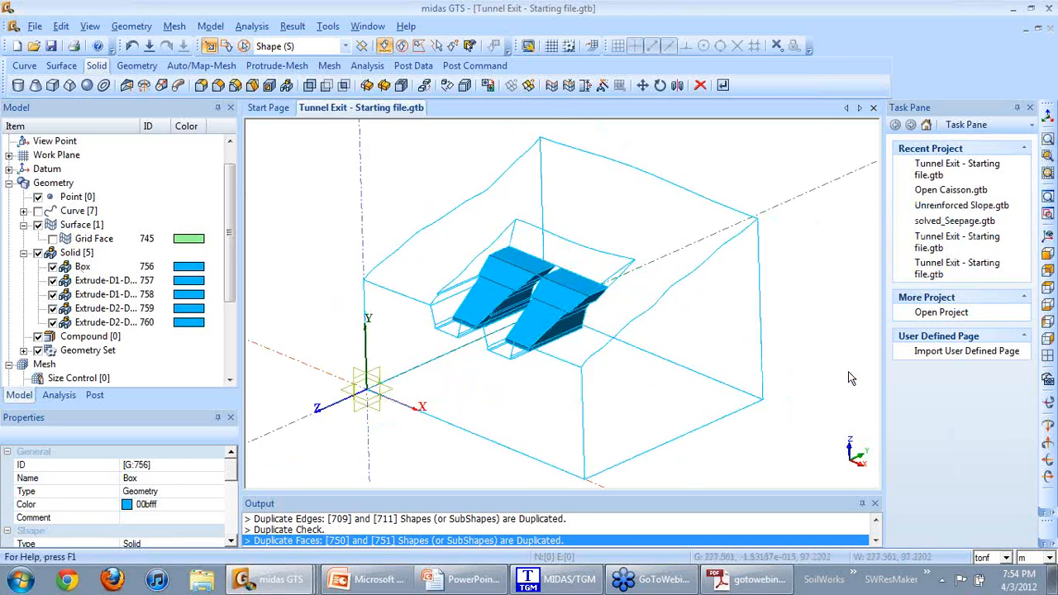
middle_drag(826, 337, 817, 301)
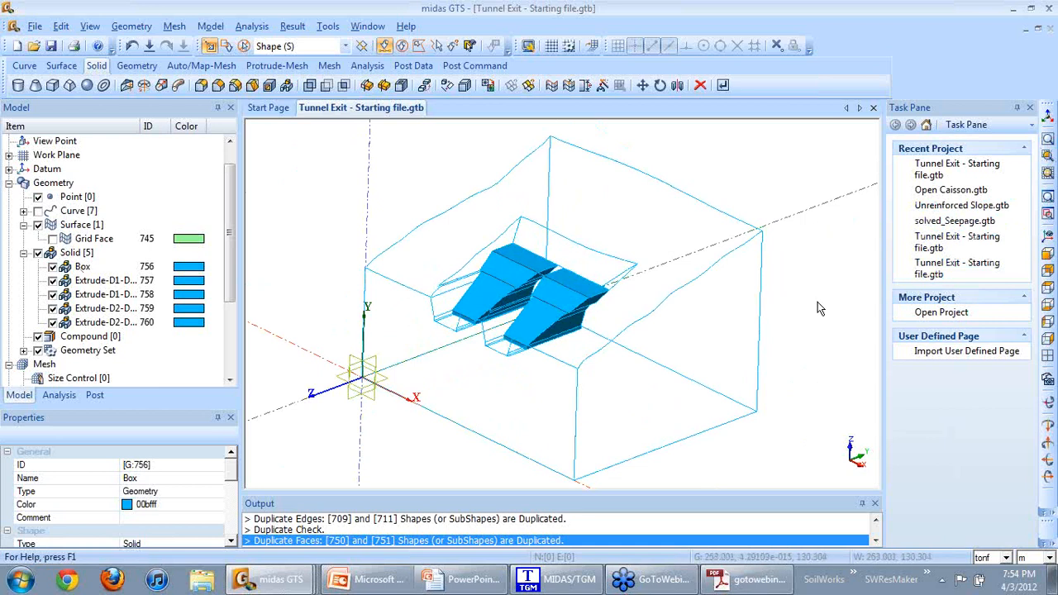
right_click(75, 214)
click(92, 220)
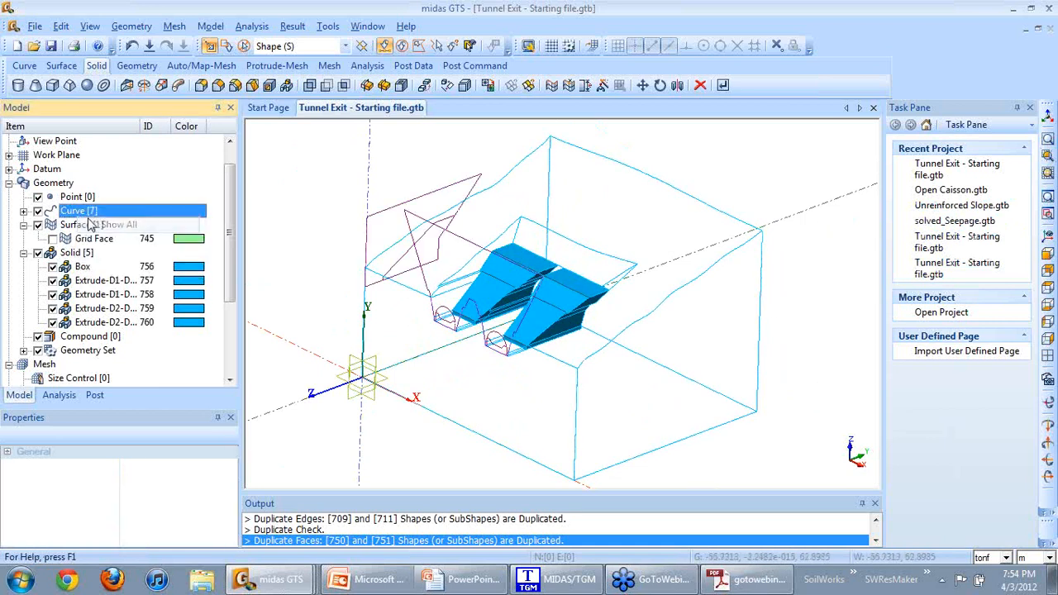
click(1047, 236)
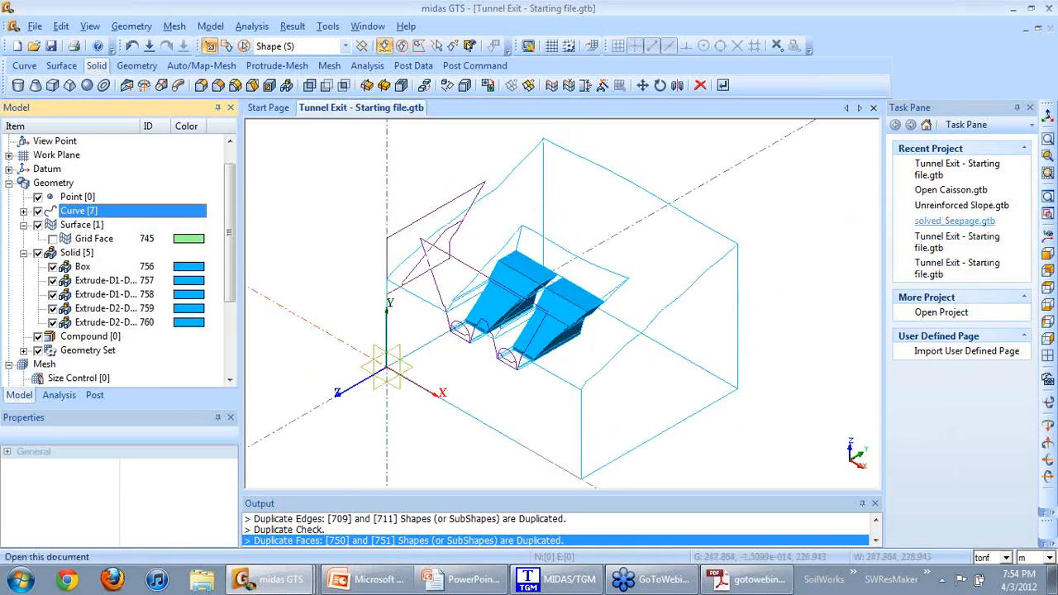
key(alt+Tab)
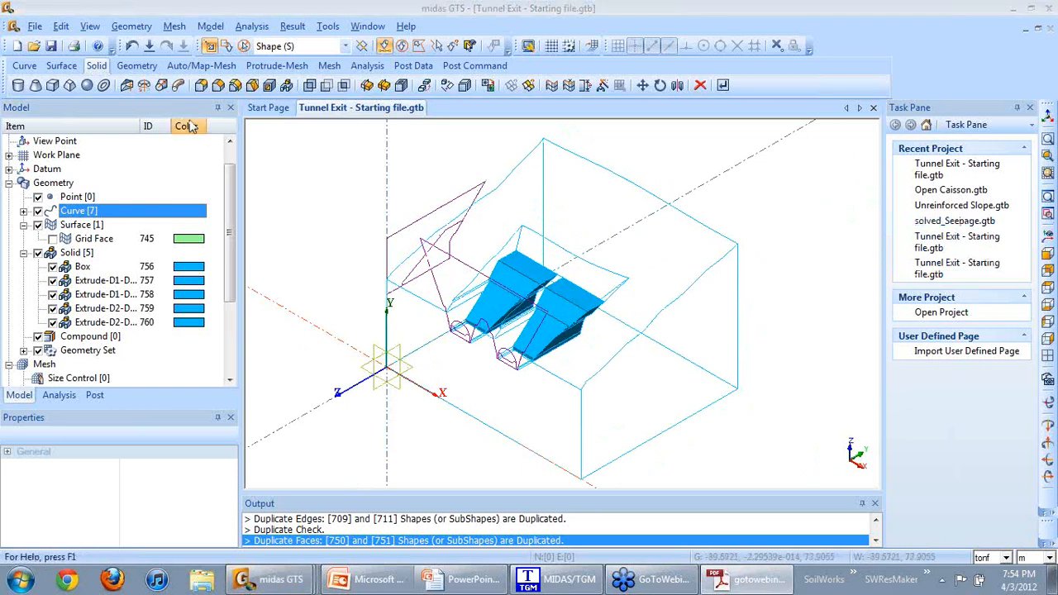
Start an extrusion and try to pick the tunnel section wires at both excavation mouths as profiles.
click(127, 86)
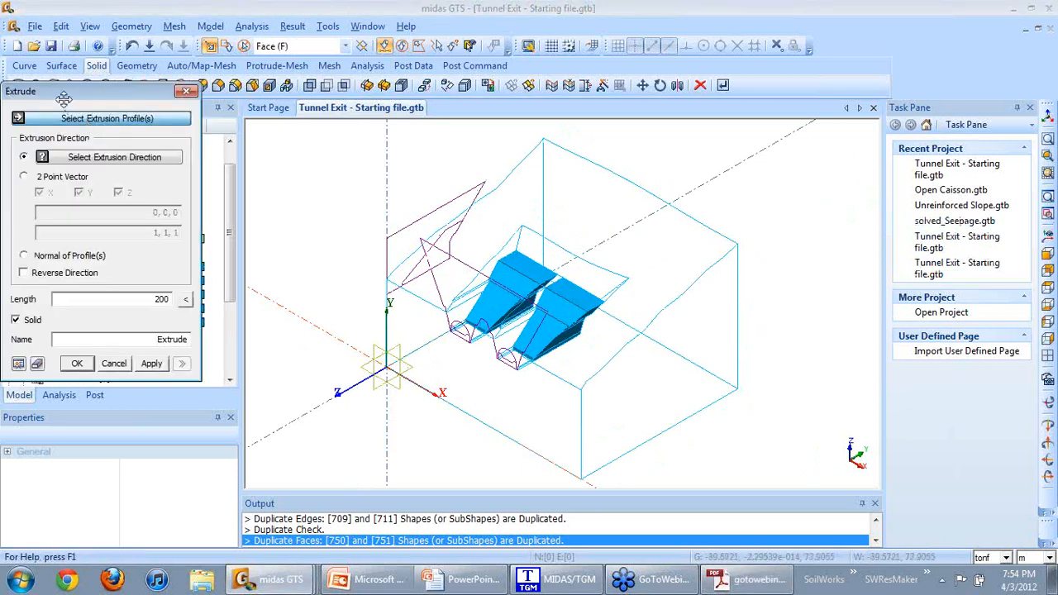
drag(64, 98, 166, 175)
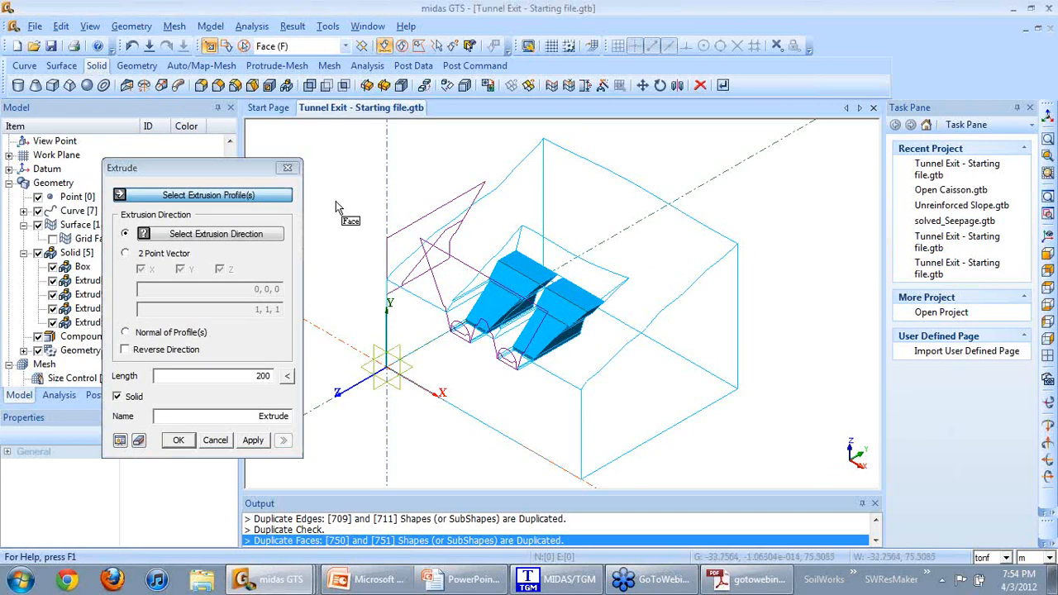
key(w)
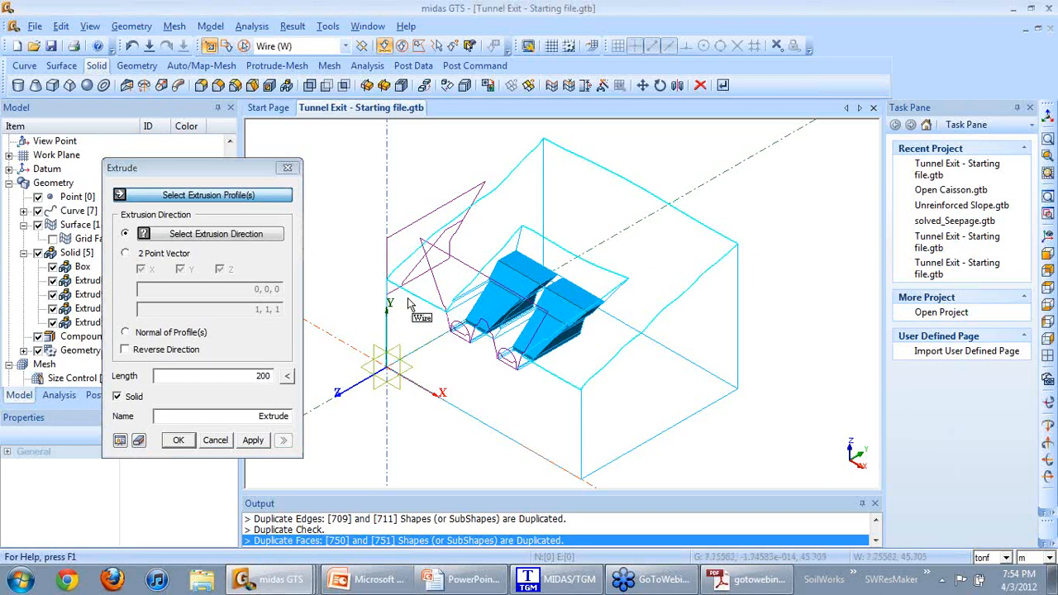
click(464, 339)
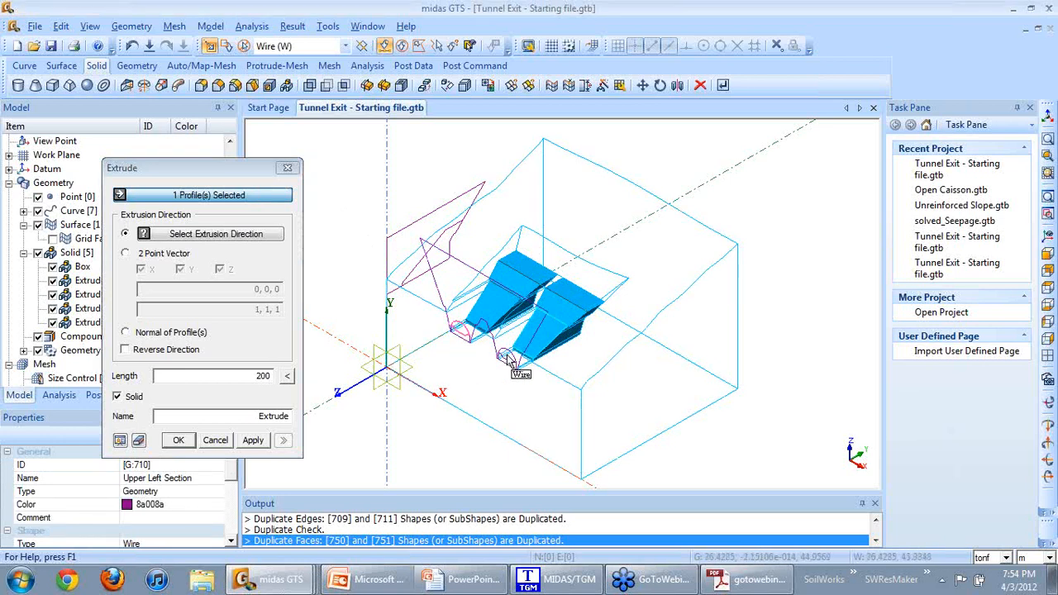
scroll(507, 362, up, 2)
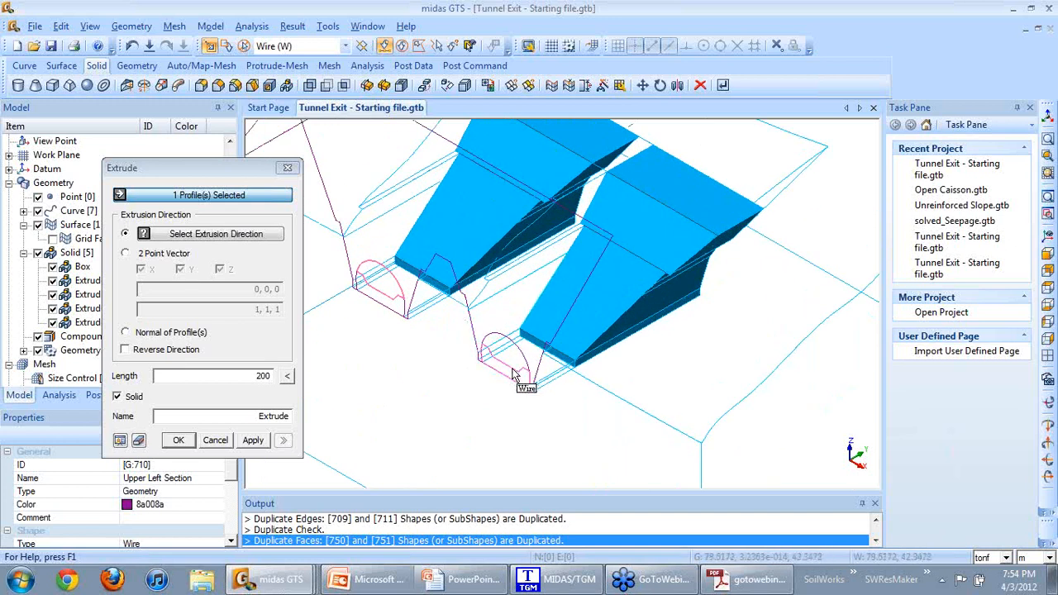
click(512, 373)
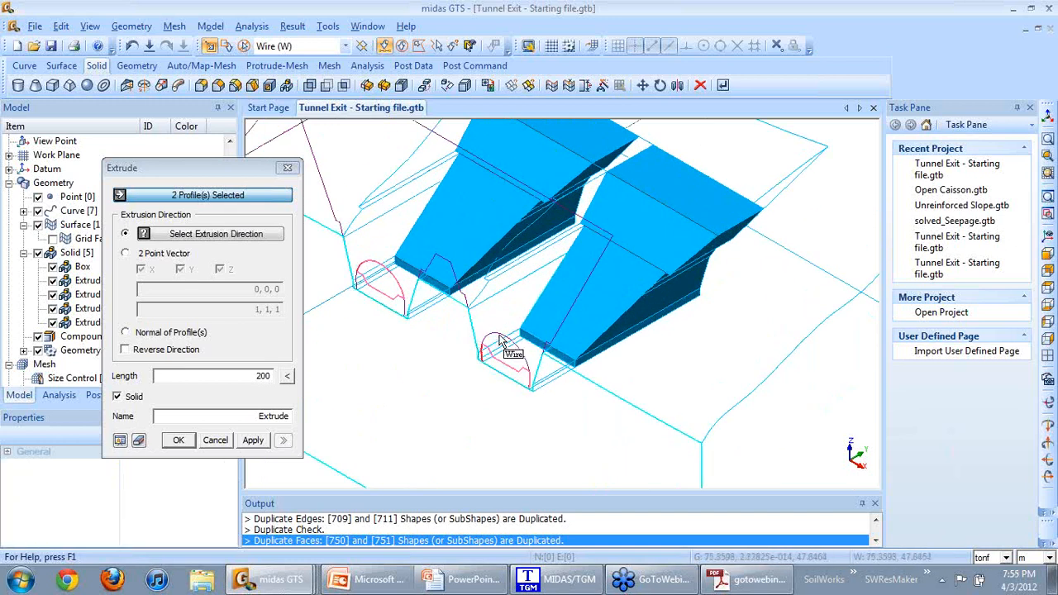
click(370, 285)
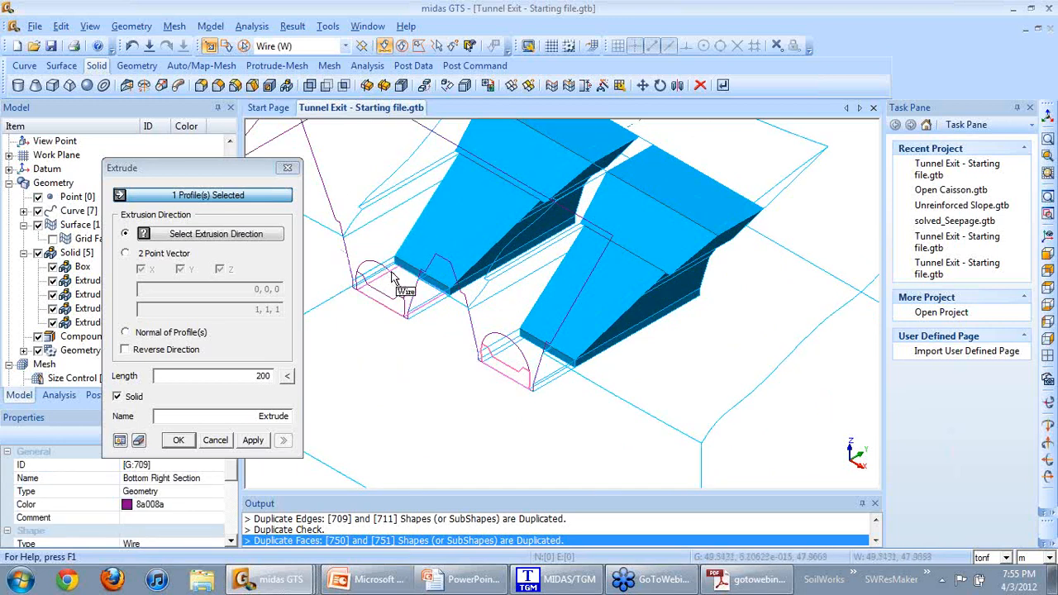
Clear the picked extrusion profile and expand the geometry's curve list to show the individual section curves.
key(f)
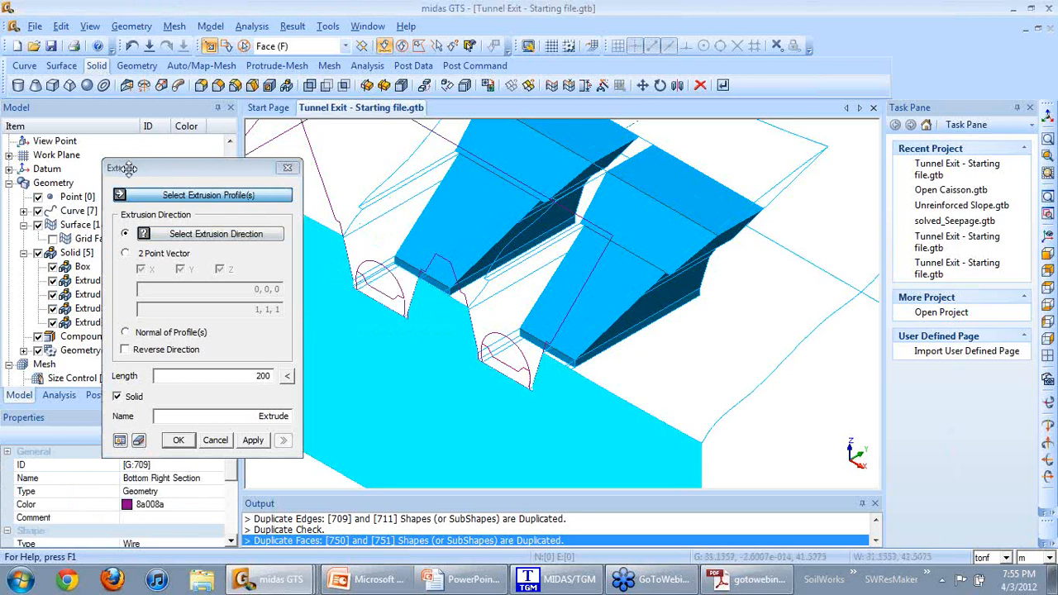
drag(128, 169, 158, 167)
click(24, 212)
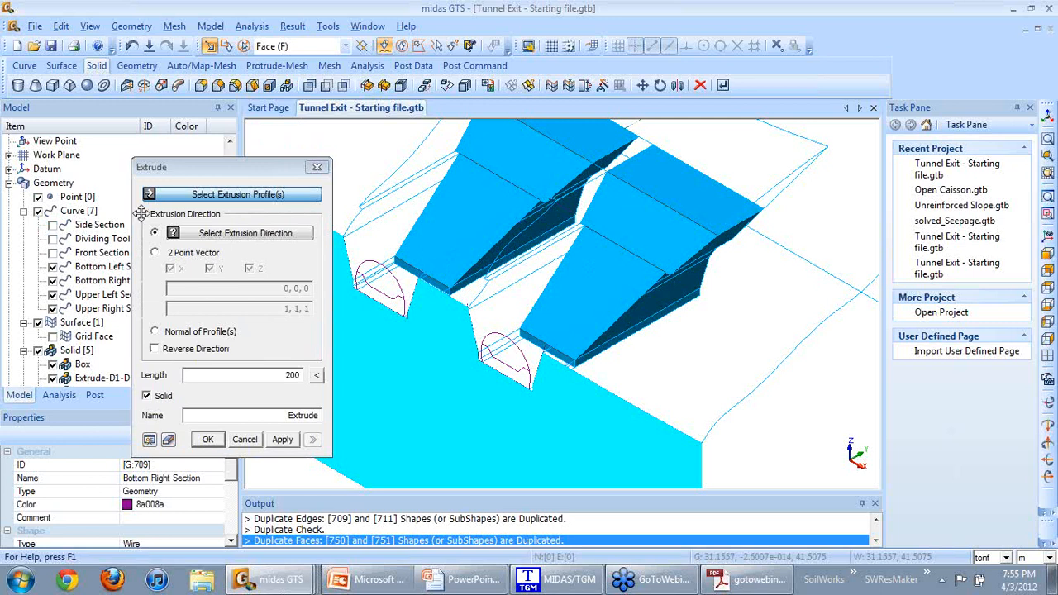
drag(219, 170, 139, 151)
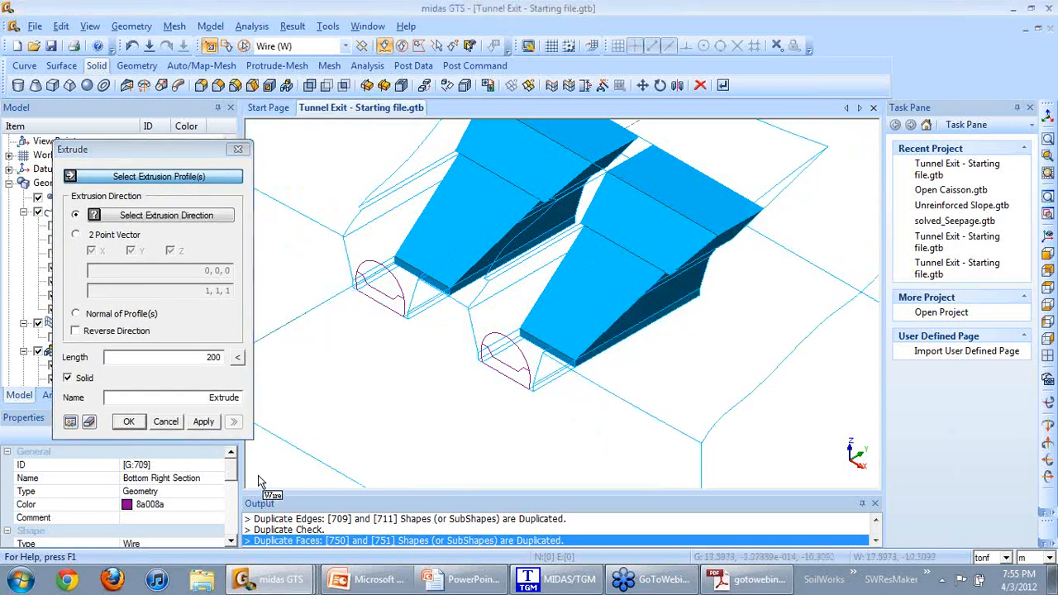
Try to pick the left tunnel's upper and bottom section wires as profiles with the ground Box still displayed.
click(380, 298)
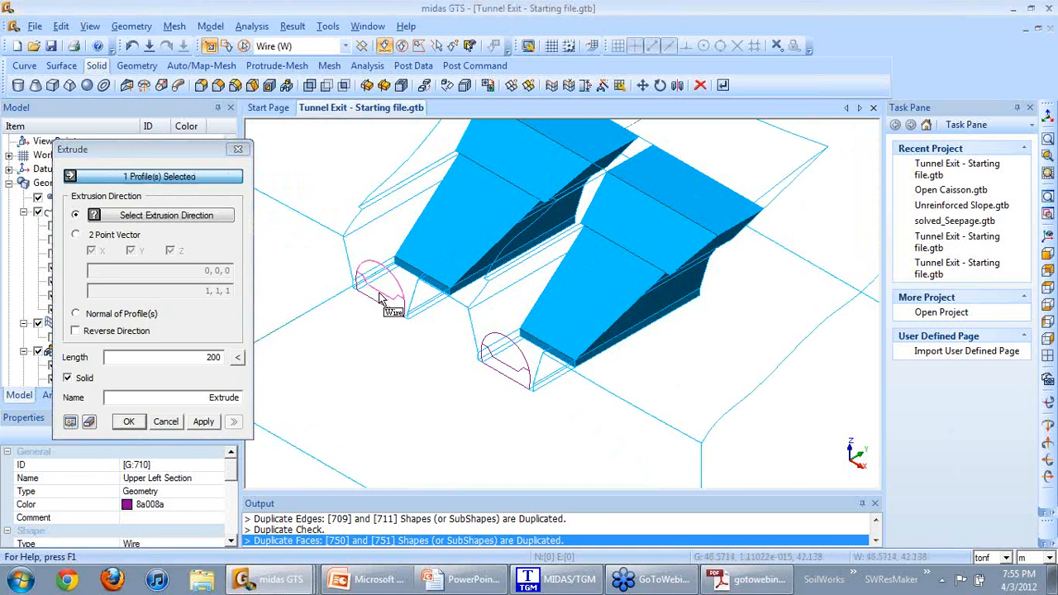
click(381, 302)
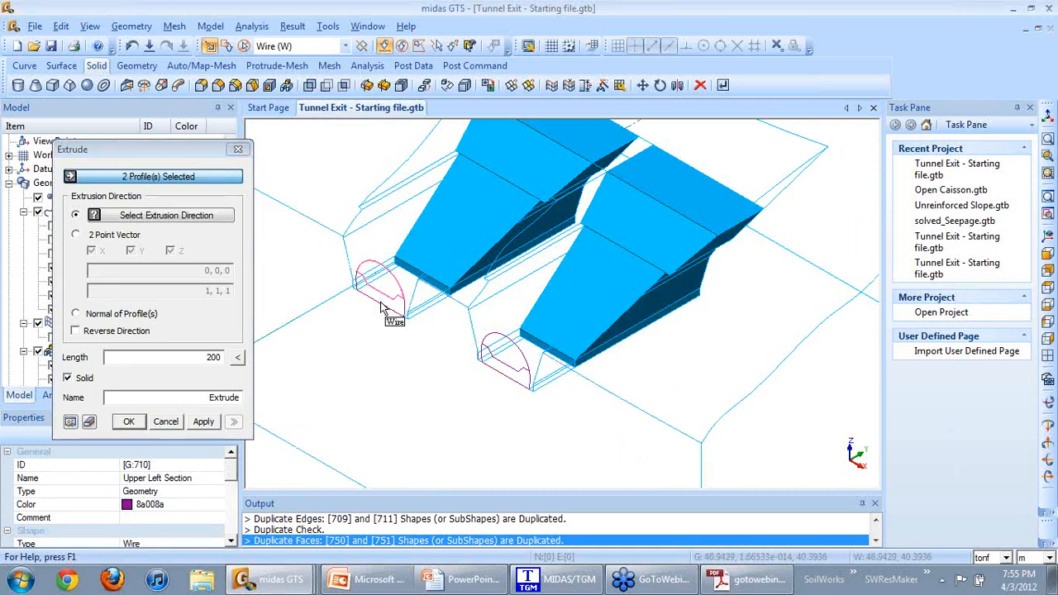
click(380, 295)
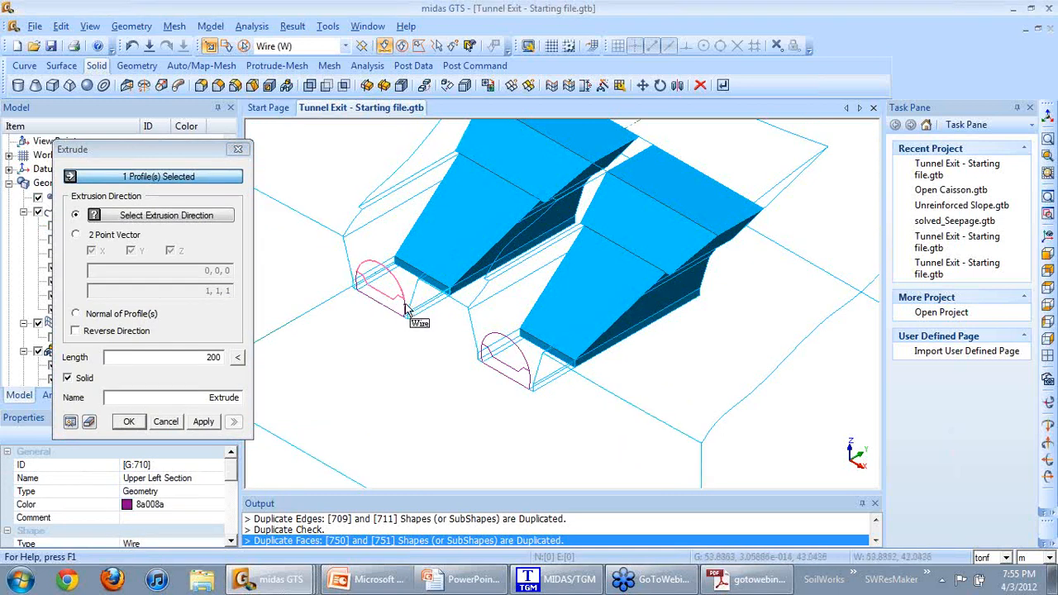
click(405, 309)
scroll(405, 307, down, 2)
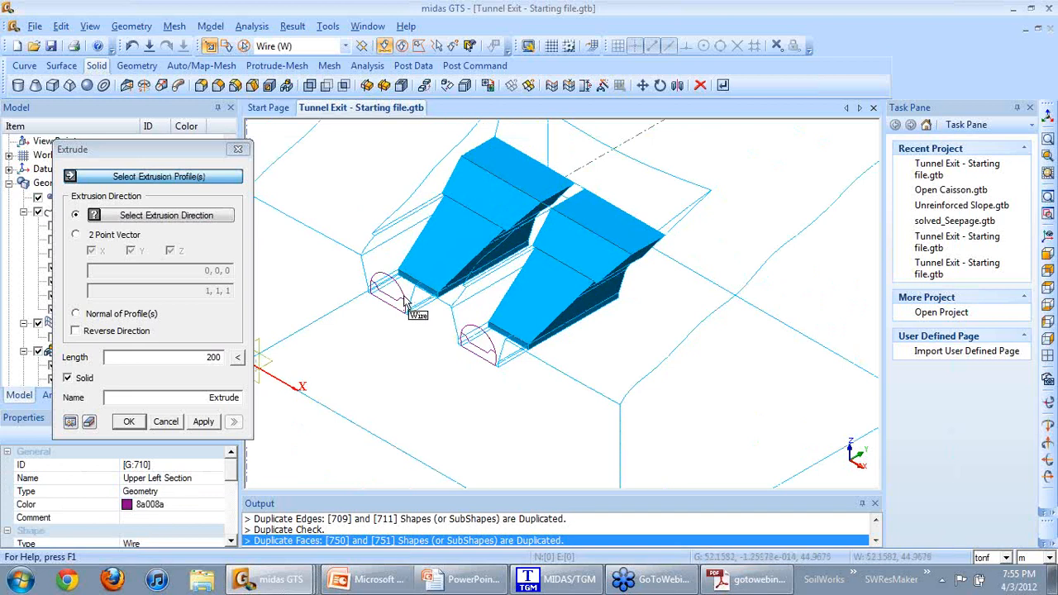
click(402, 305)
click(397, 304)
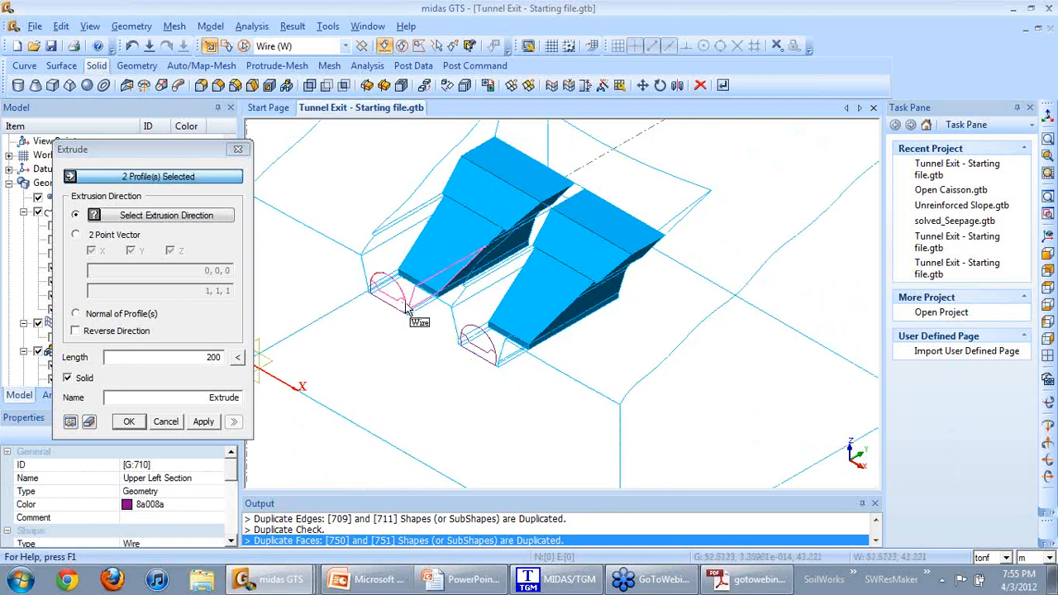
click(414, 319)
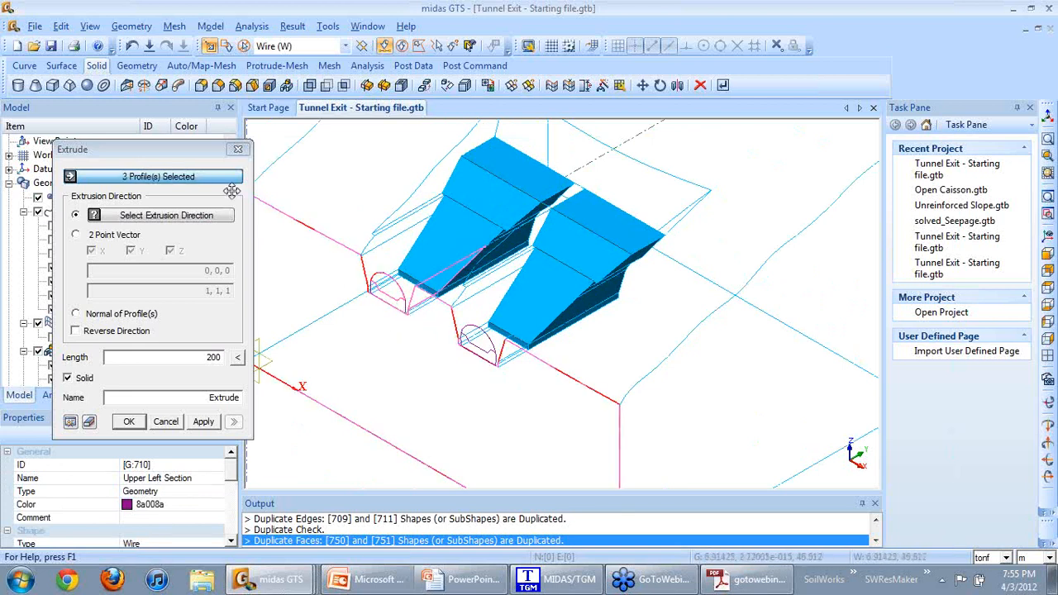
click(203, 181)
Hide the ground Box, keeping the excavation solids and the tunnel section curves displayed.
drag(181, 153, 194, 155)
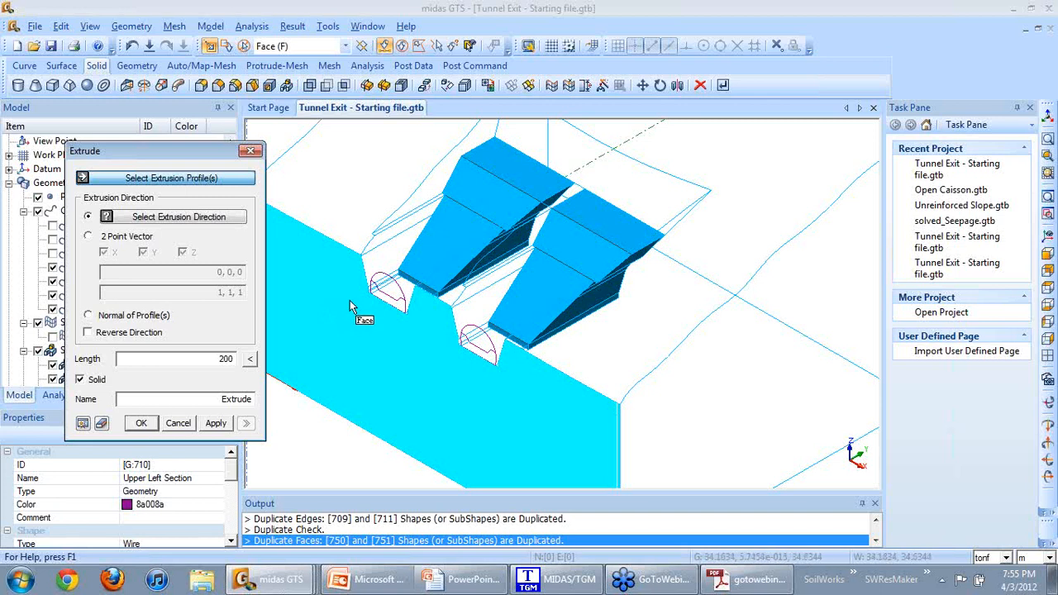
scroll(349, 314, down, 2)
scroll(318, 452, down, 1)
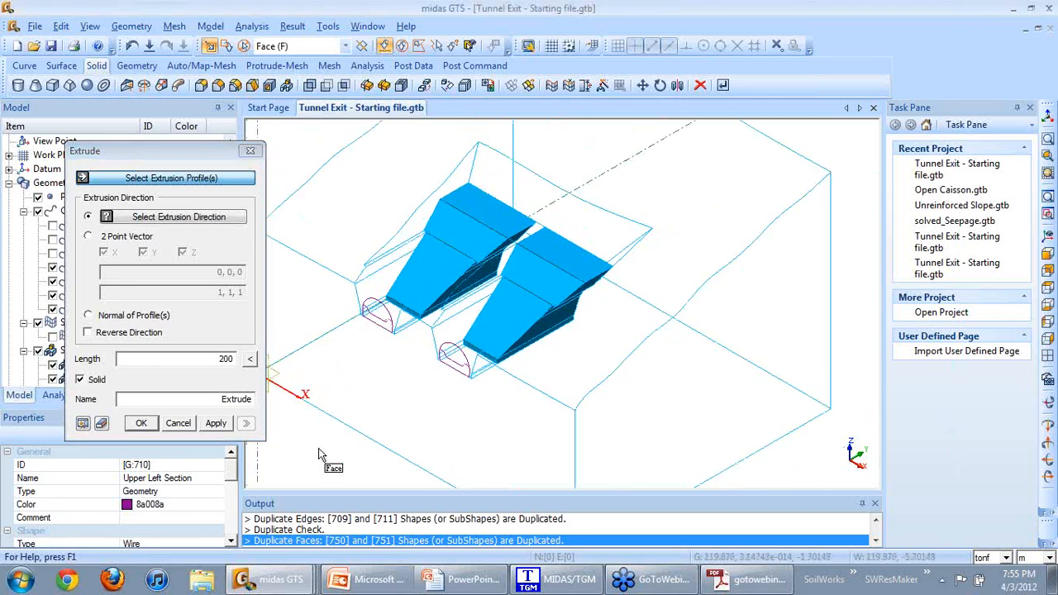
middle_drag(318, 448, 361, 435)
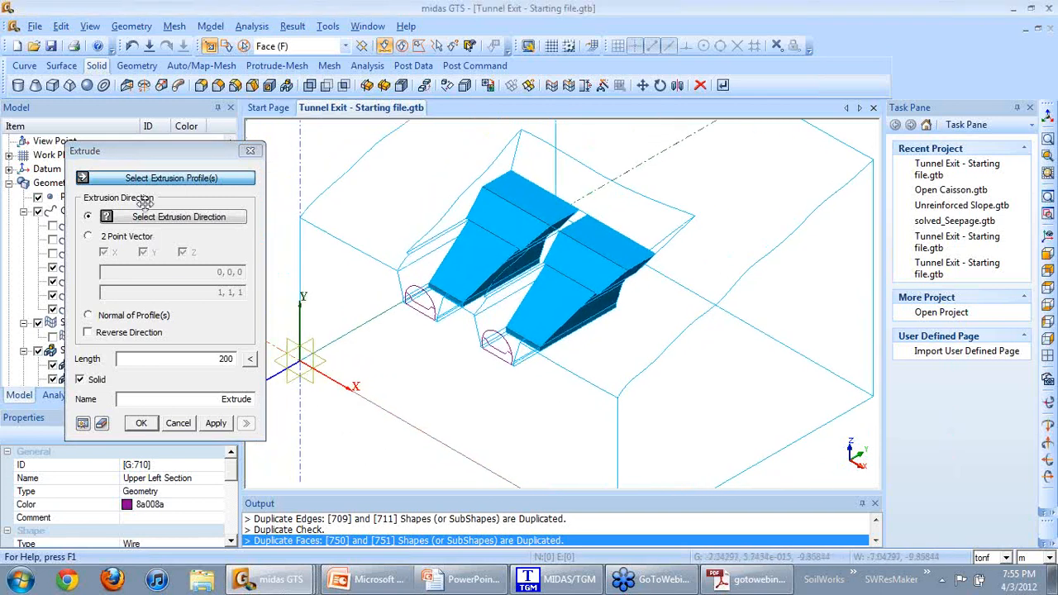
drag(153, 159, 233, 165)
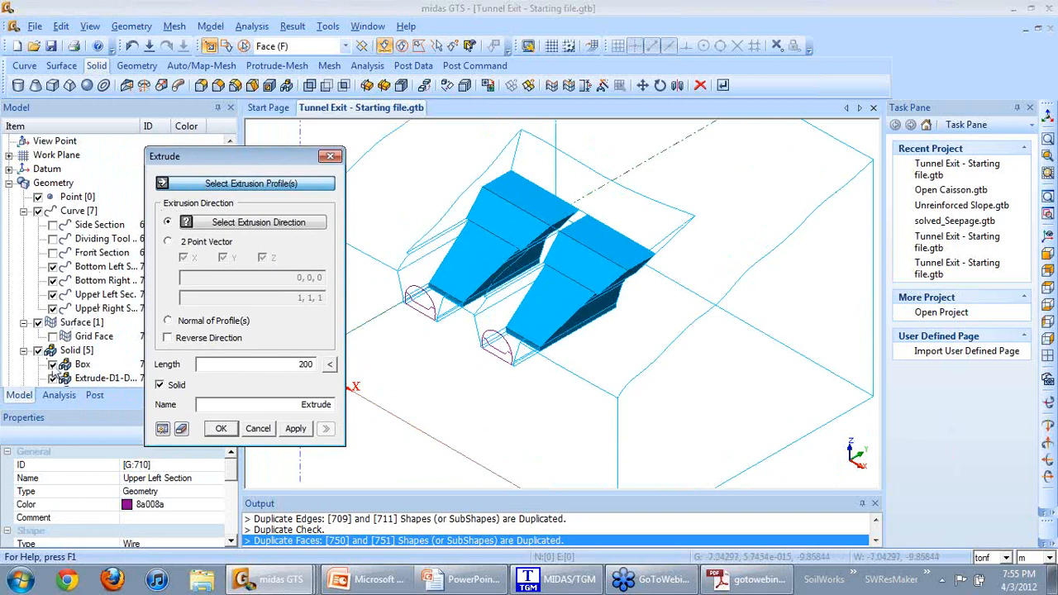
click(53, 366)
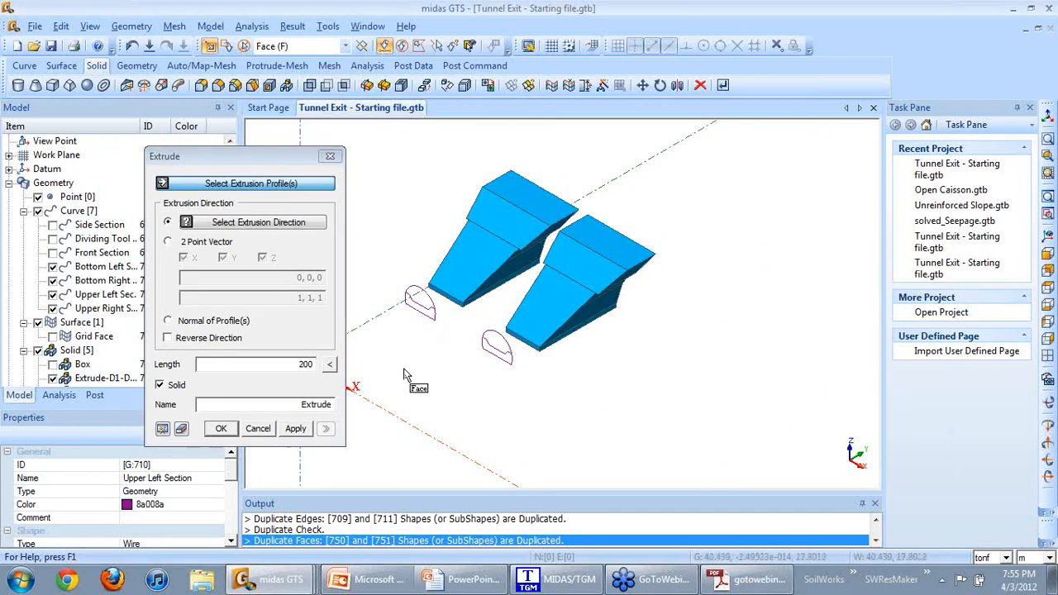
Pick the upper and bottom section wires of both tunnels as the four extrusion profiles.
key(w)
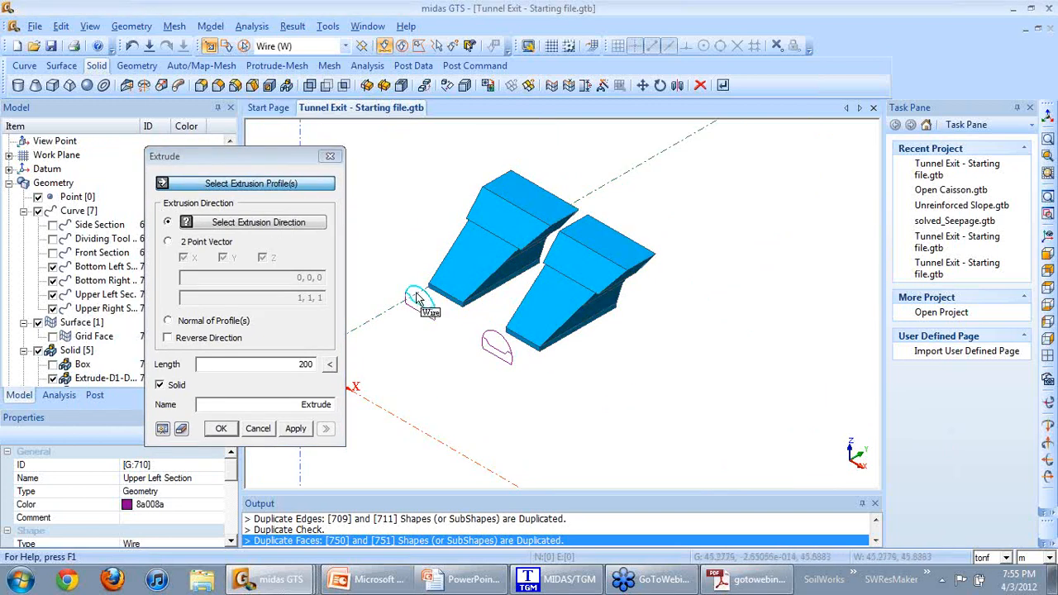
click(417, 295)
click(488, 347)
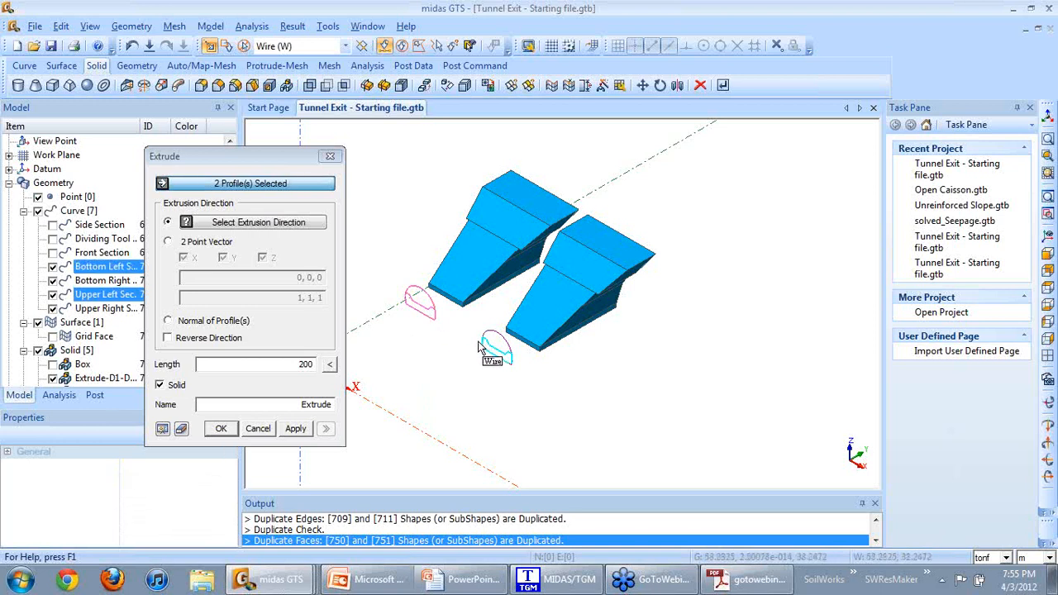
click(488, 349)
click(417, 304)
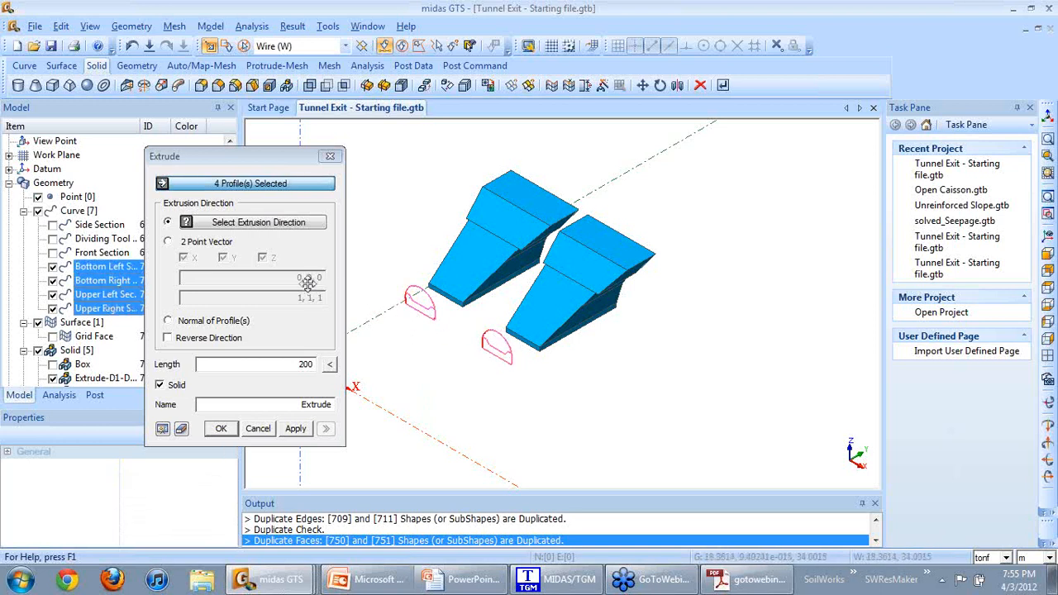
Extrude the four sections as solids 100 m along the datum axis running into the ground, and show the ground Box again.
click(274, 226)
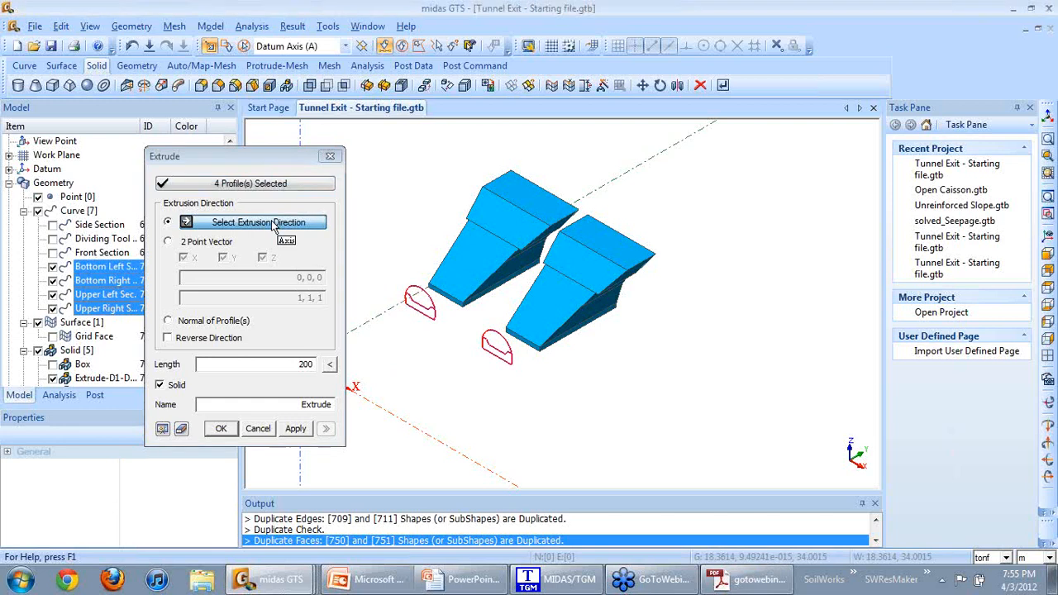
click(604, 193)
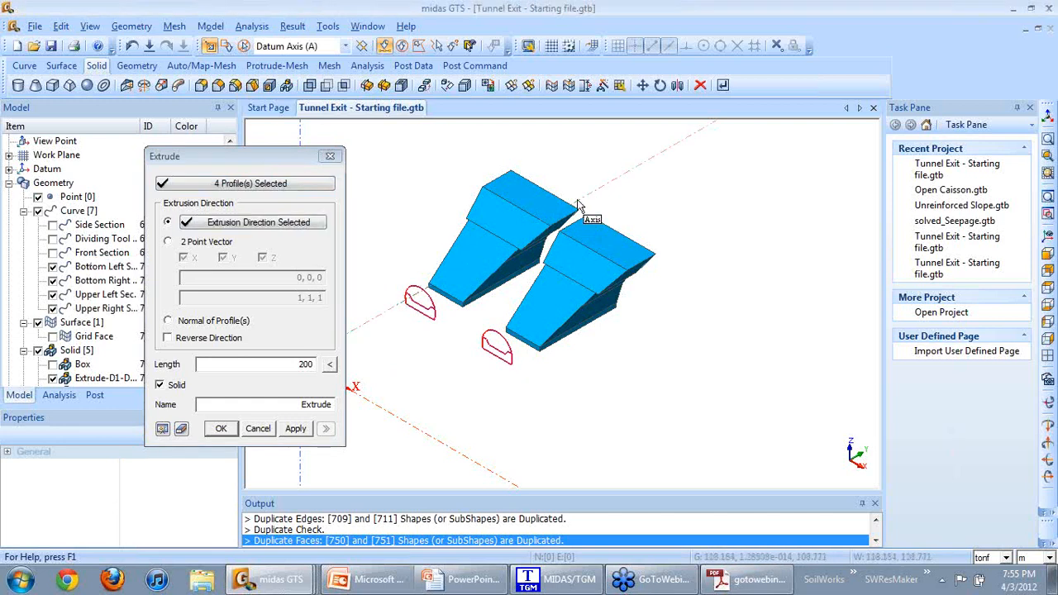
drag(296, 365, 360, 364)
text(100)
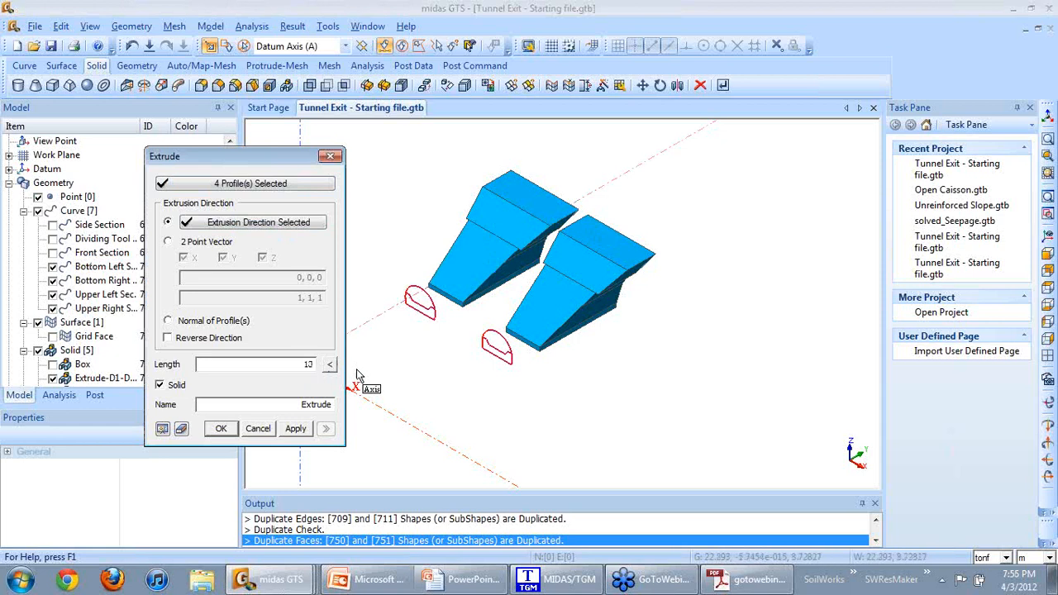
click(223, 428)
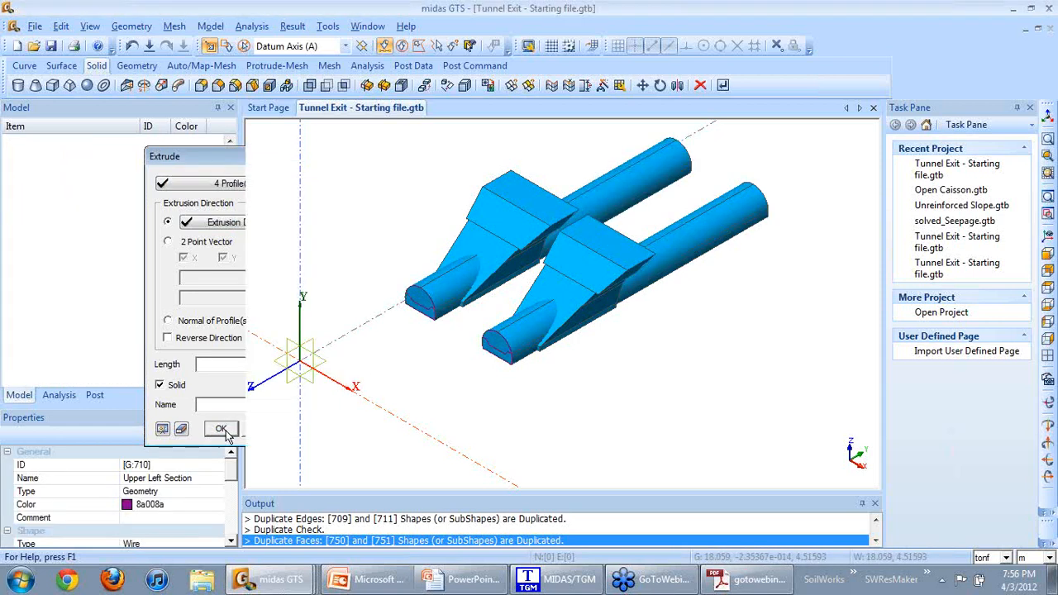
click(53, 363)
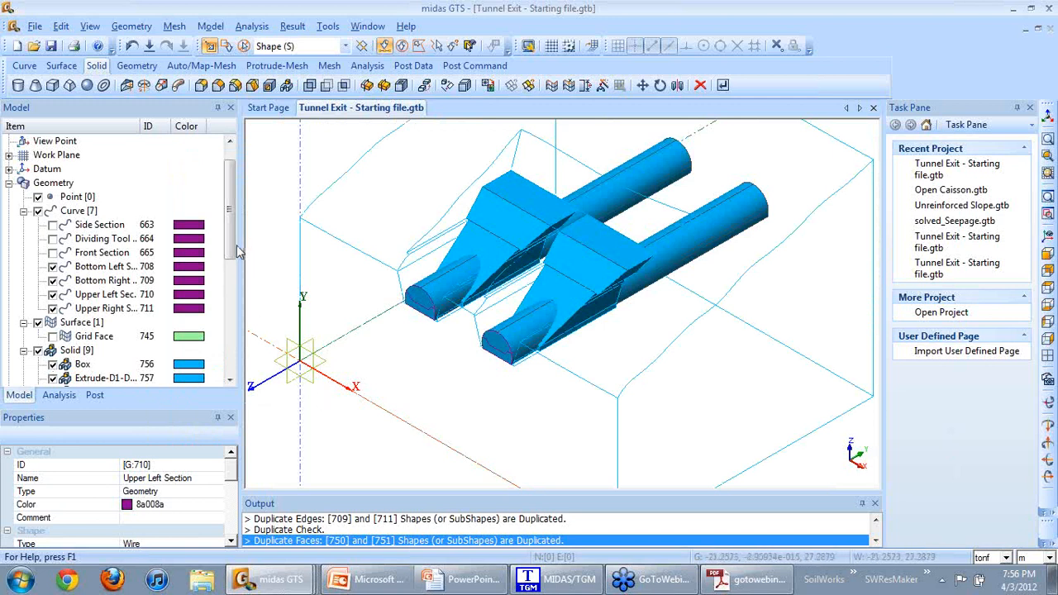
Start Divide Solid by Surface and select Extrude-D1-D1, Extrude-D2-D1 and Box as the solids to divide.
drag(233, 254, 232, 271)
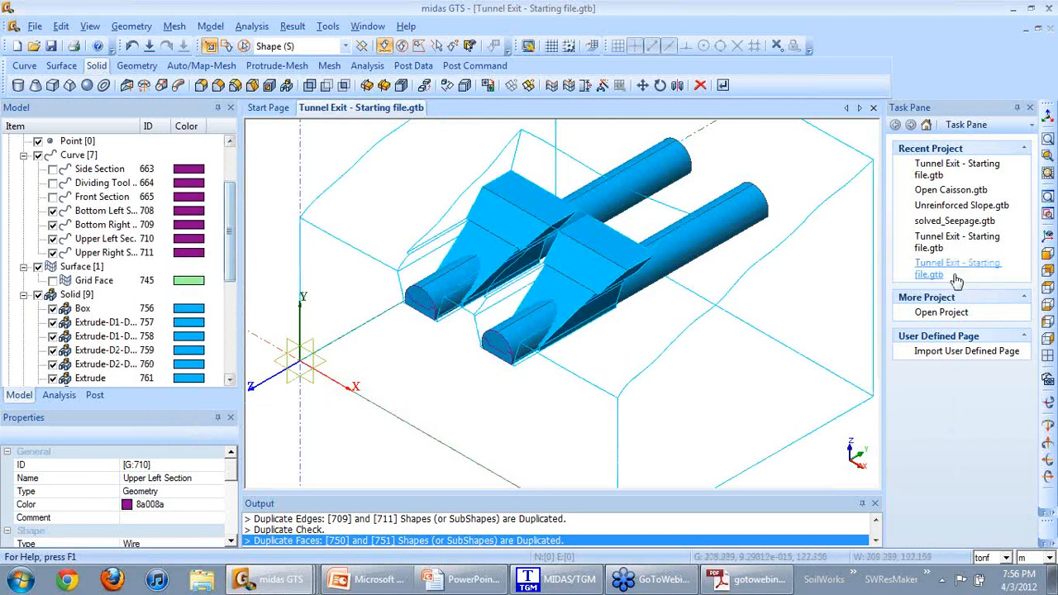
click(1047, 139)
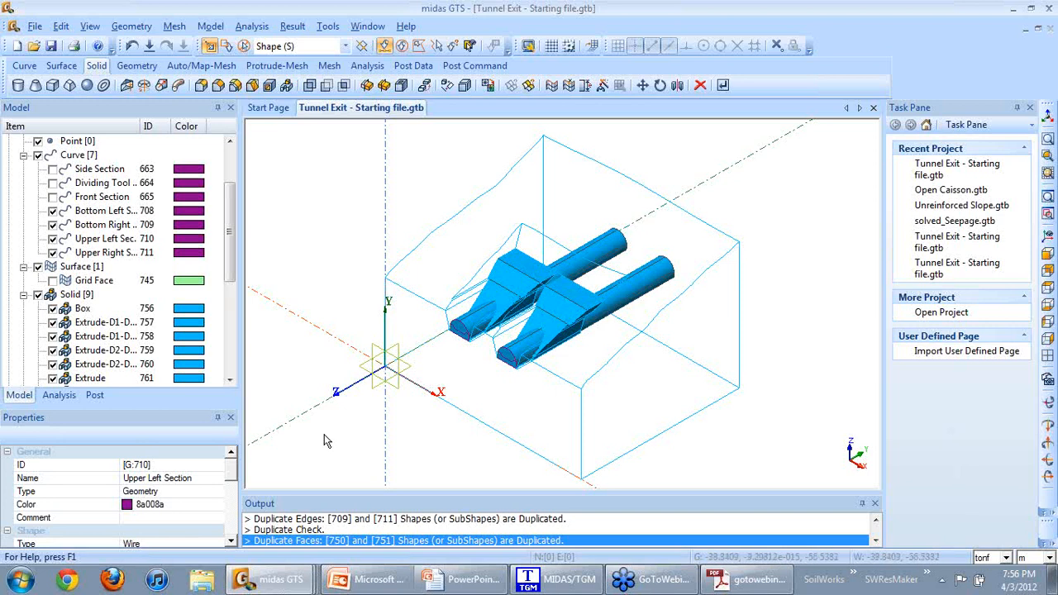
scroll(324, 434, up, 2)
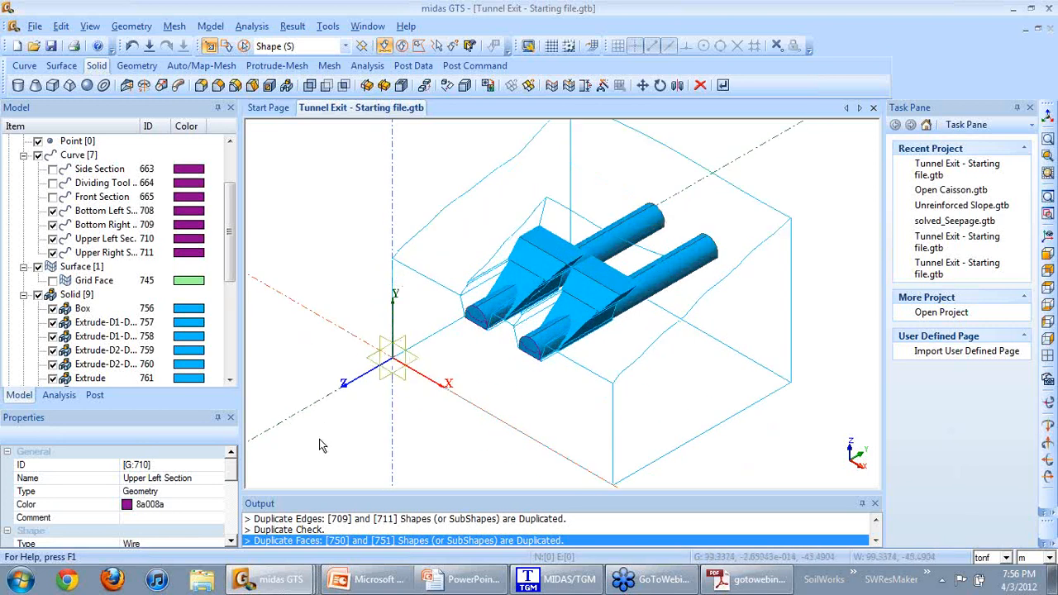
click(384, 85)
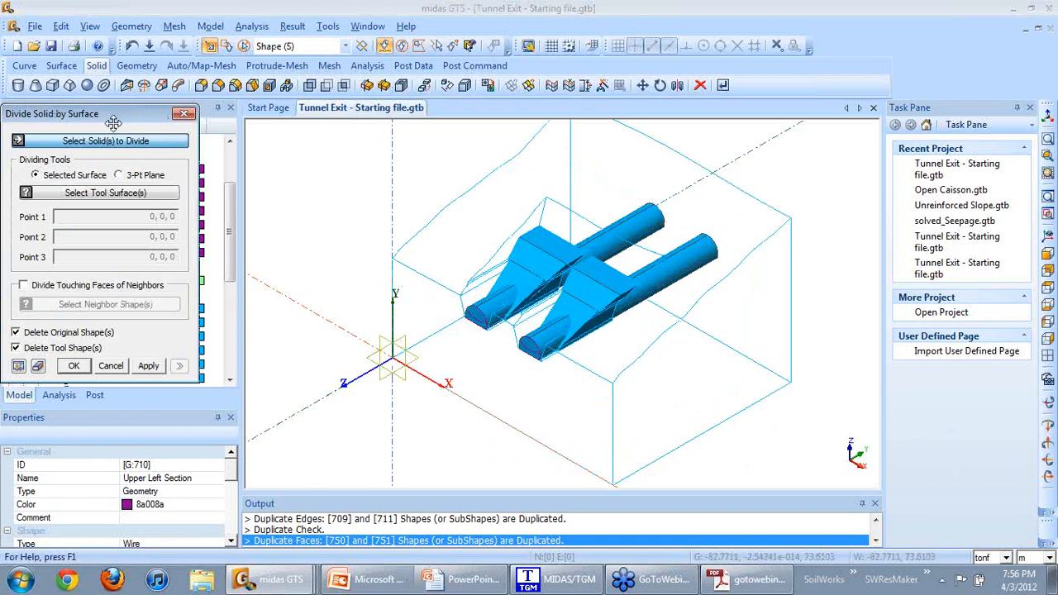
drag(110, 121, 339, 136)
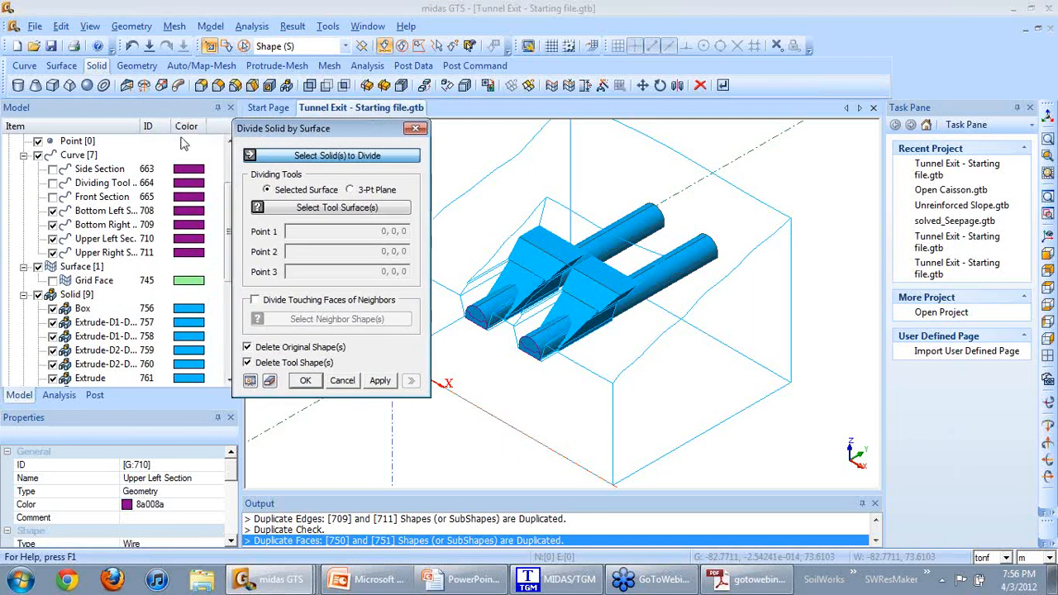
drag(138, 125, 168, 126)
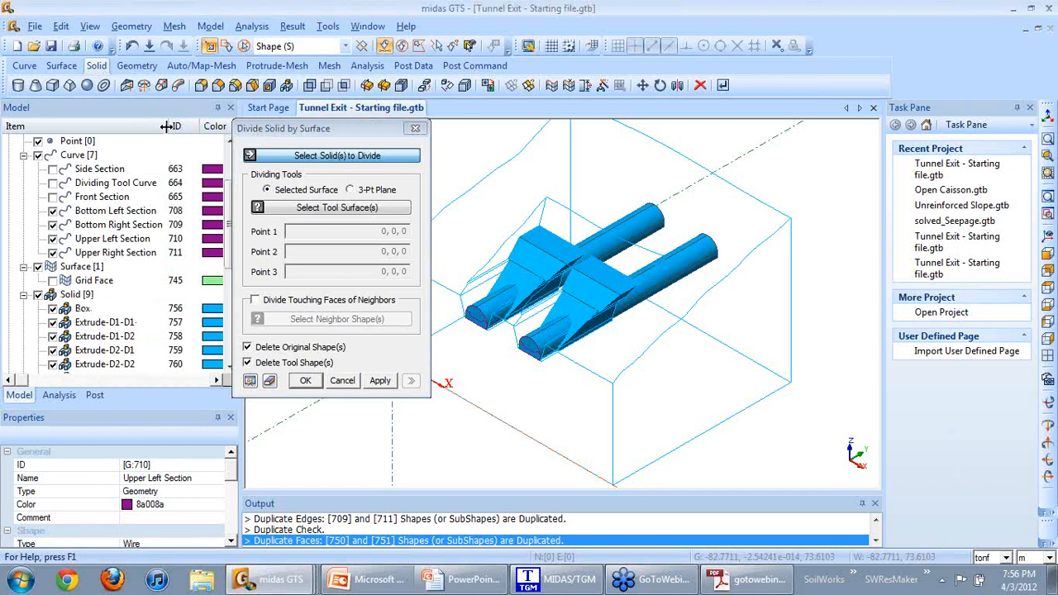
drag(285, 128, 251, 128)
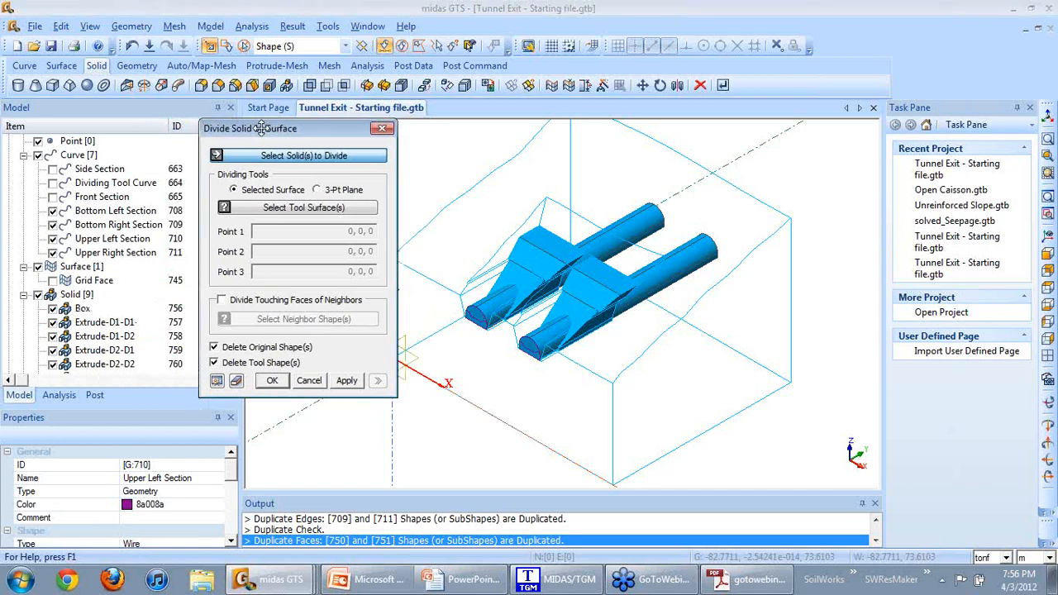
click(95, 324)
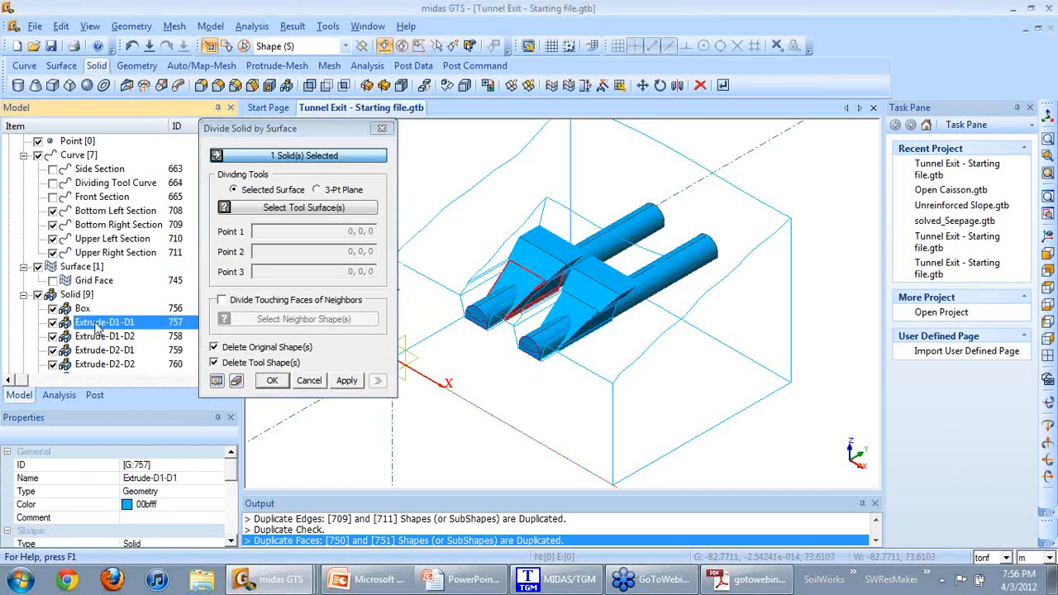
ctrl+click(100, 350)
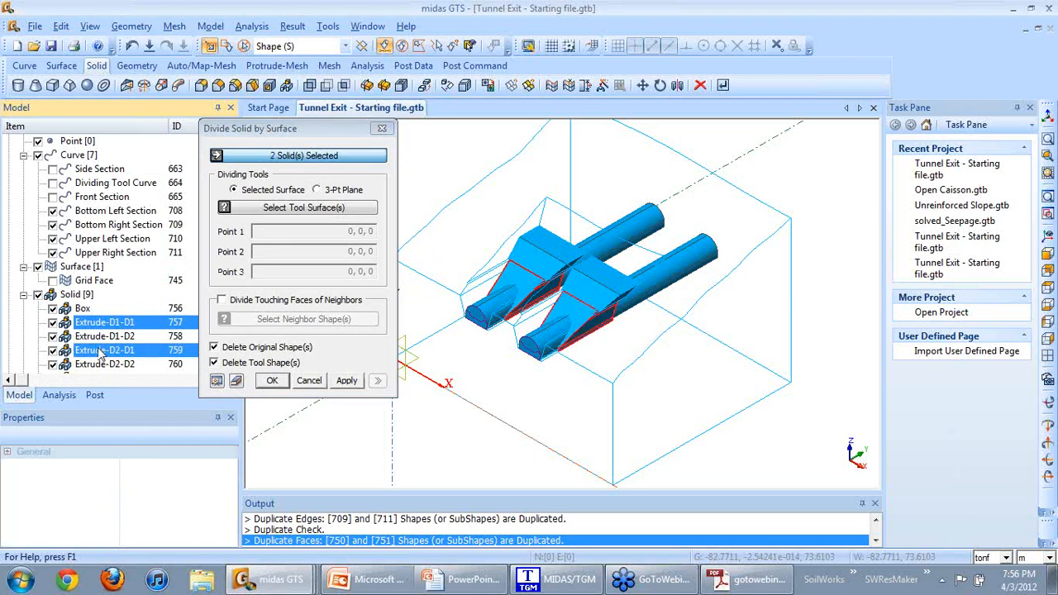
ctrl+click(87, 309)
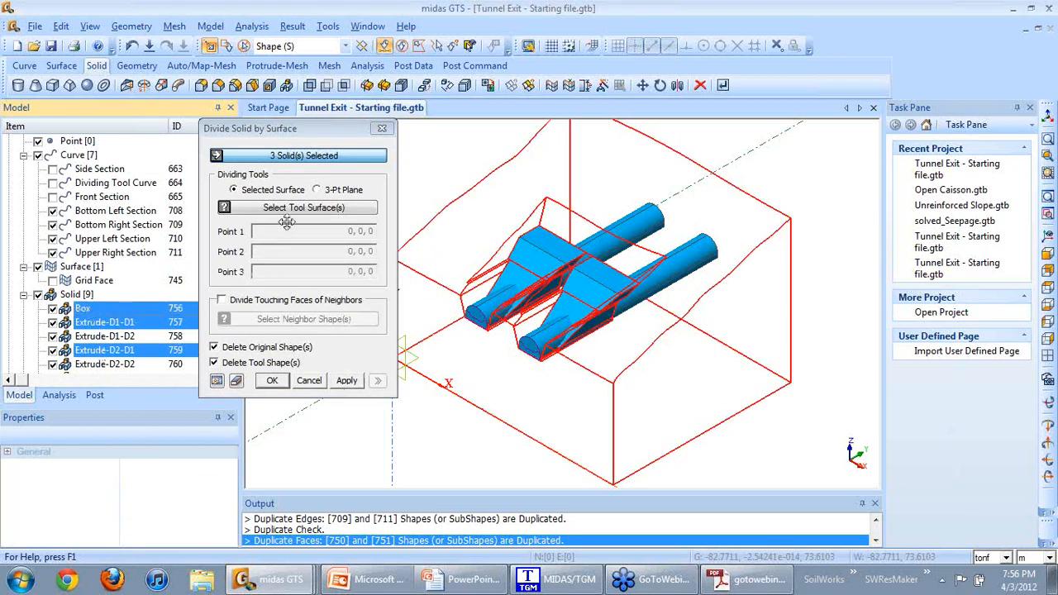
drag(304, 144, 296, 142)
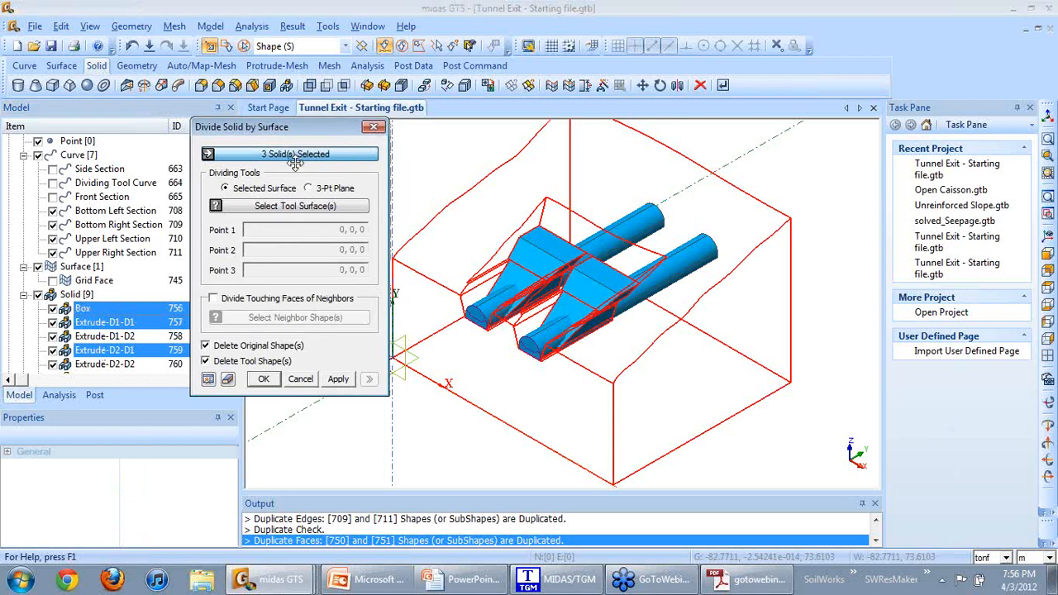
Divide the selected solids using the four shells of the upper and lower tunnel extrusions as tool surfaces, deleting the original and tool shapes.
click(303, 213)
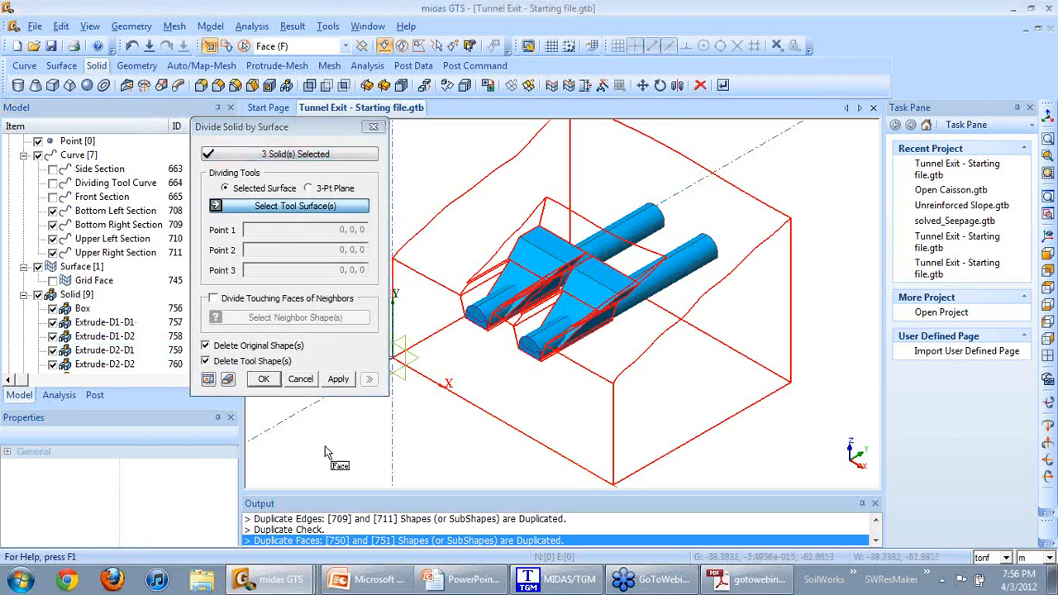
key(h)
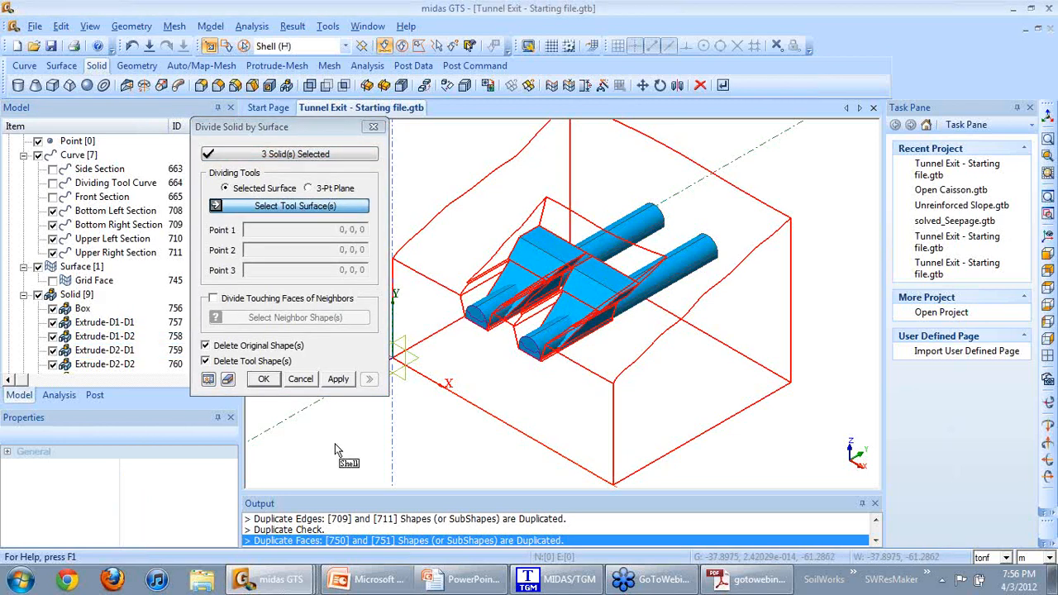
scroll(361, 451, up, 2)
scroll(362, 450, up, 2)
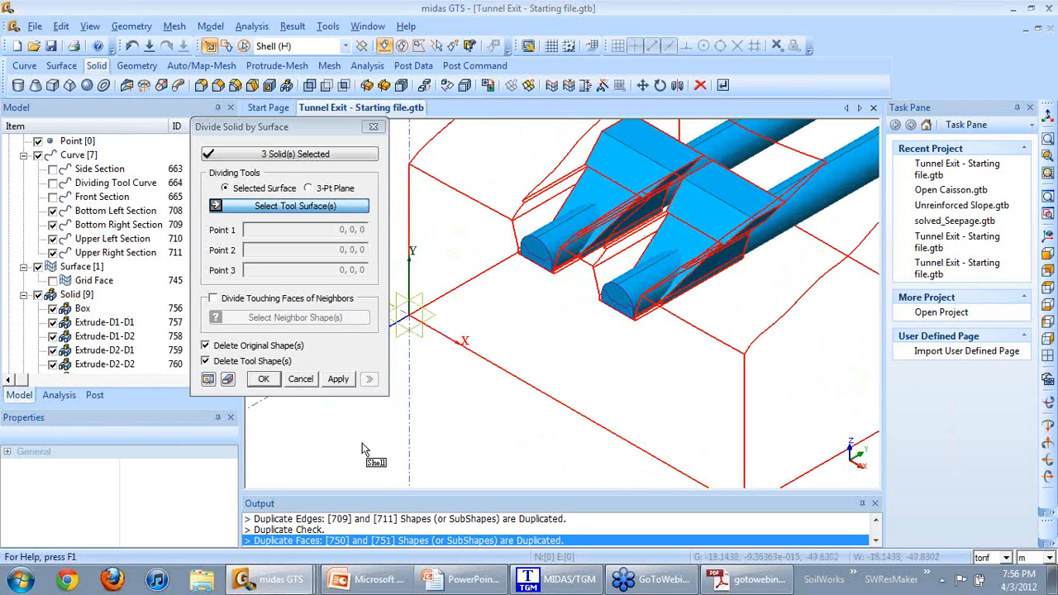
click(544, 263)
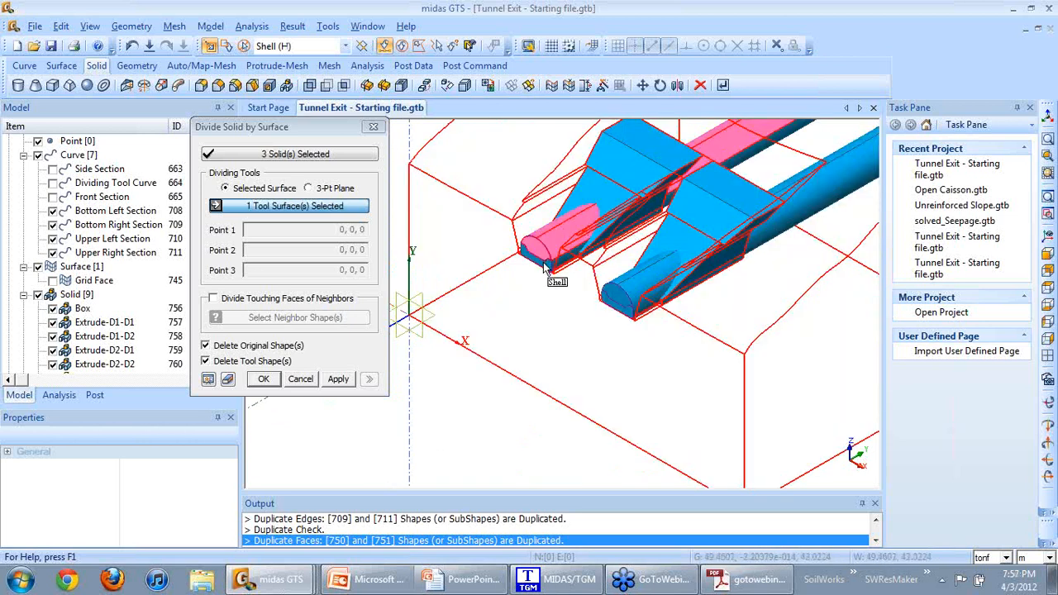
click(551, 268)
click(610, 312)
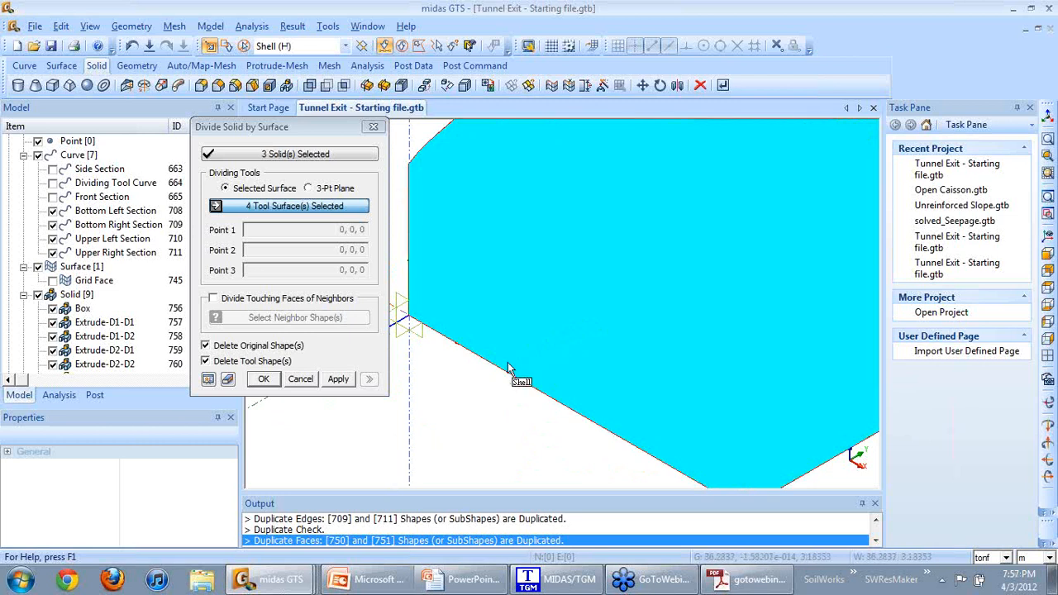
click(263, 380)
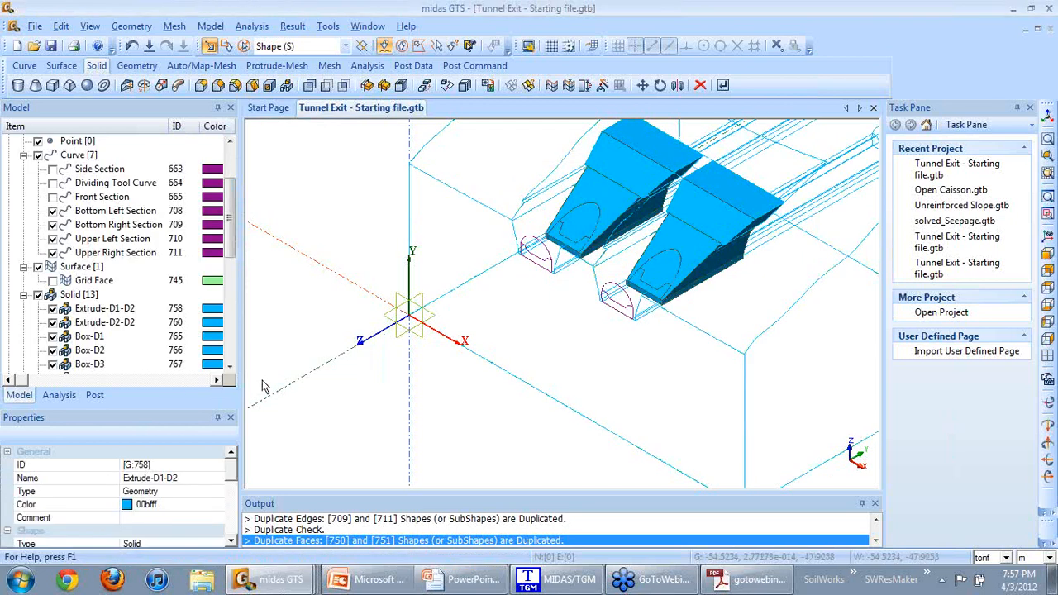
Delete the divided solids Extrude-D1-D1-D3 and Extrude-D1-D1-D2.
drag(245, 305, 269, 304)
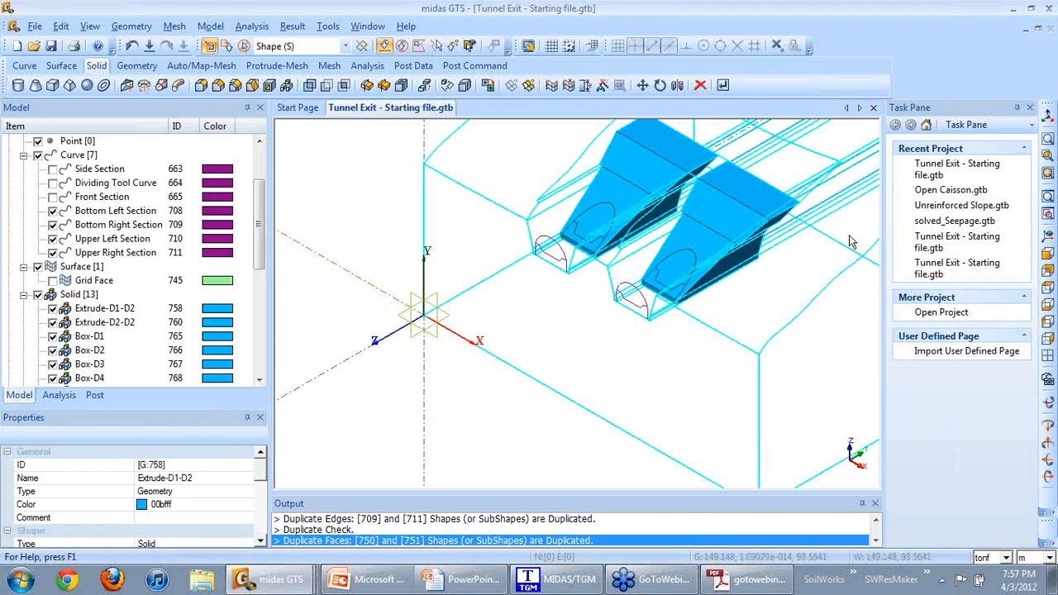
click(1046, 139)
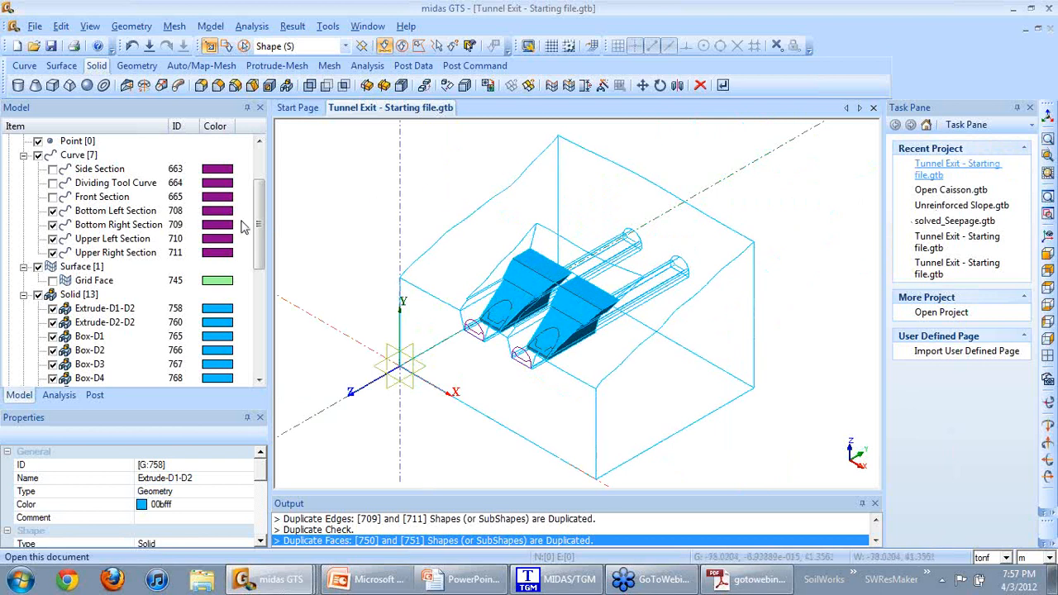
drag(261, 252, 258, 309)
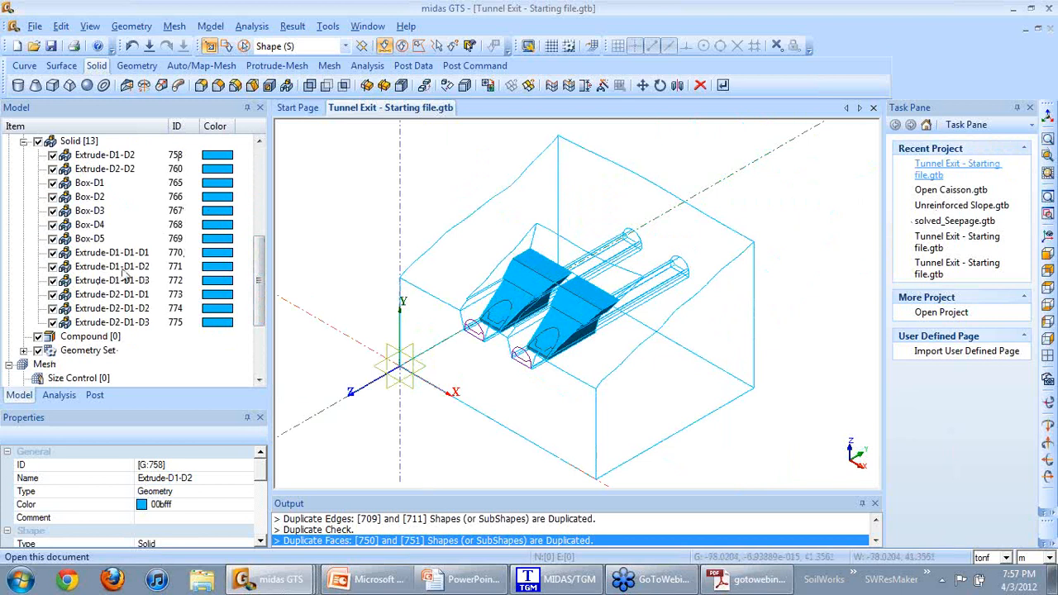
drag(176, 124, 192, 124)
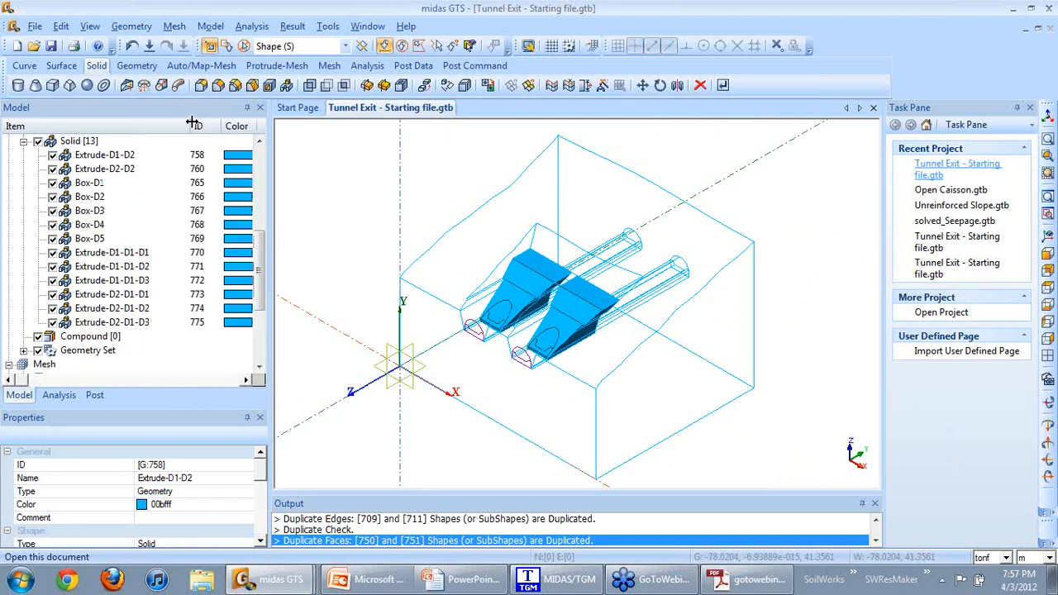
click(117, 281)
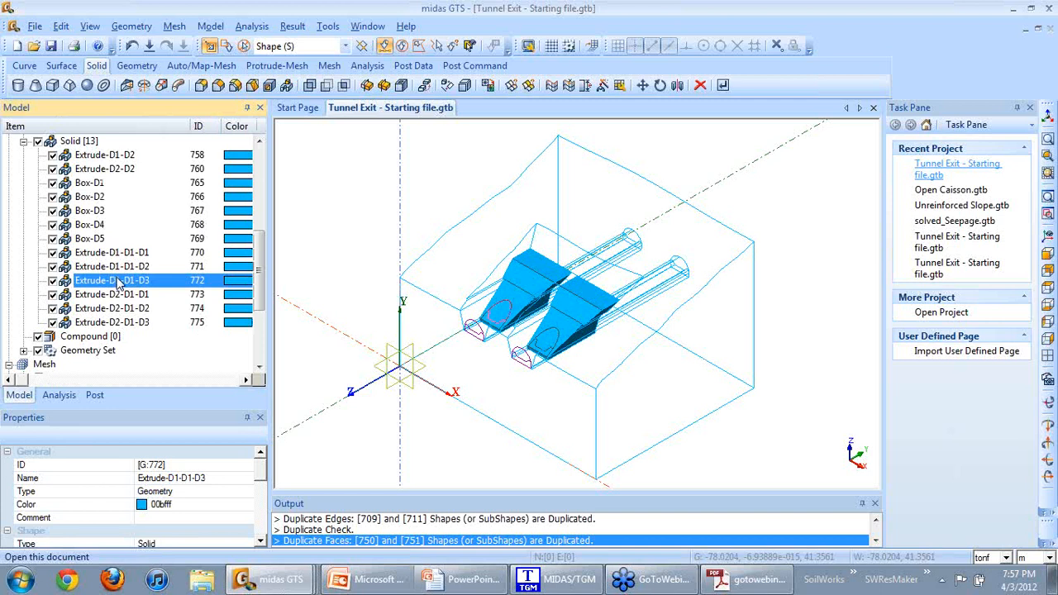
key(Delete)
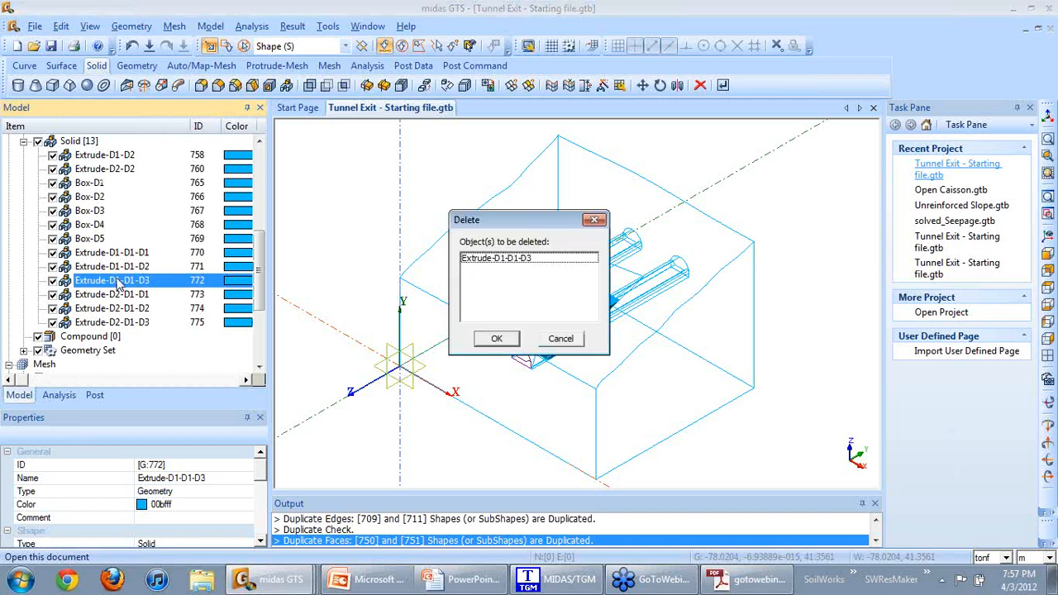
click(510, 342)
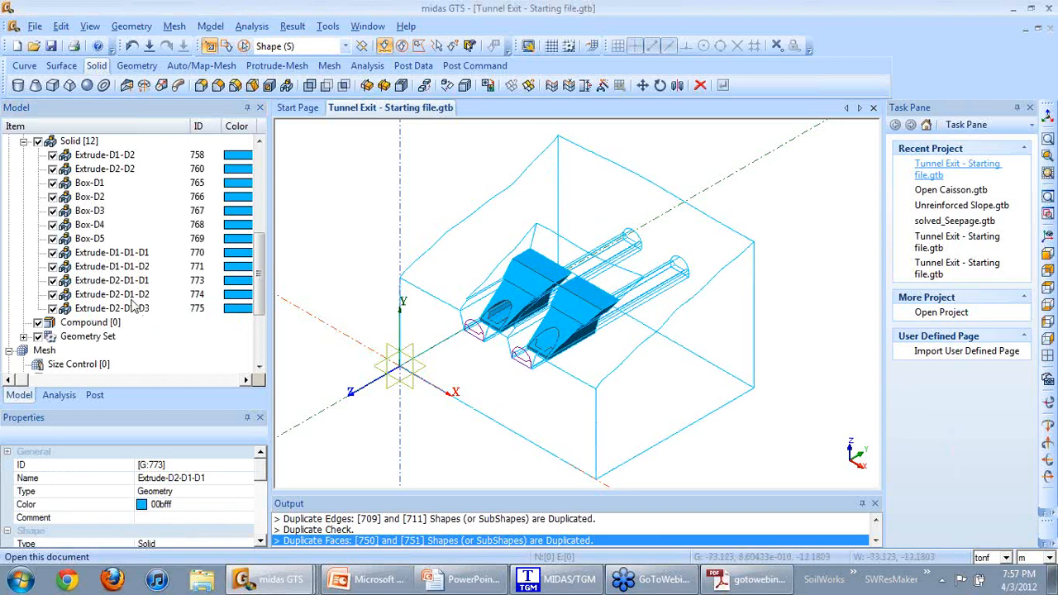
click(130, 267)
key(Delete)
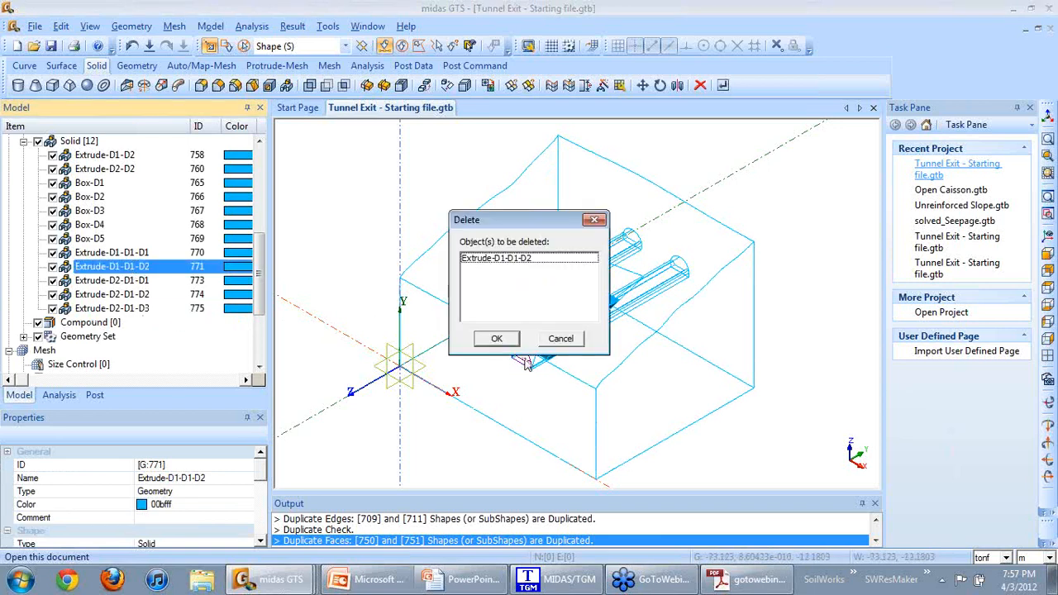
click(504, 340)
Delete the divided solids Extrude-D2-D1-D2 and Extrude-D2-D1-D3.
click(124, 281)
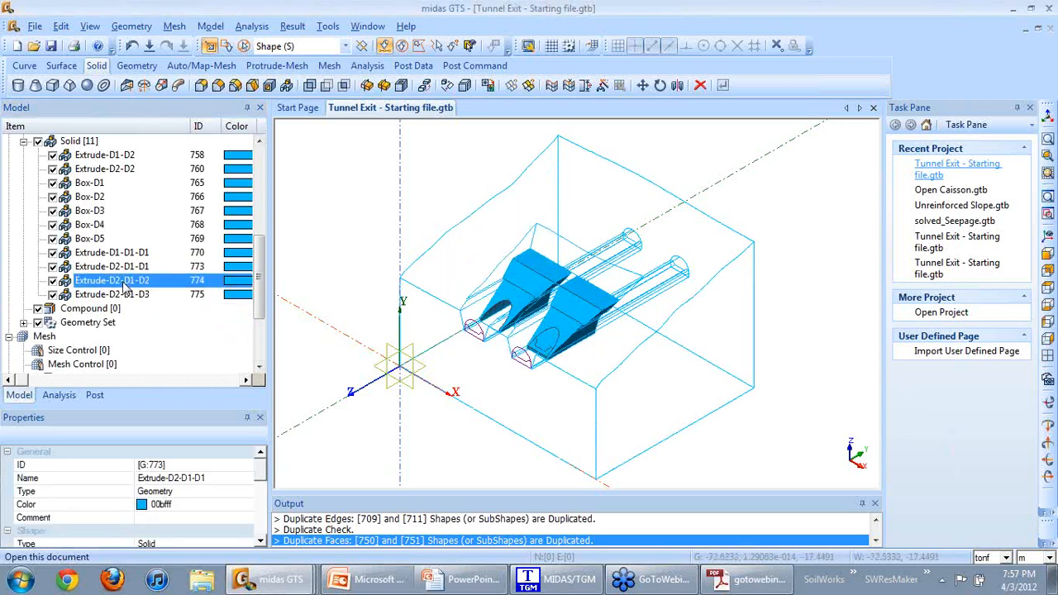
key(Delete)
click(480, 339)
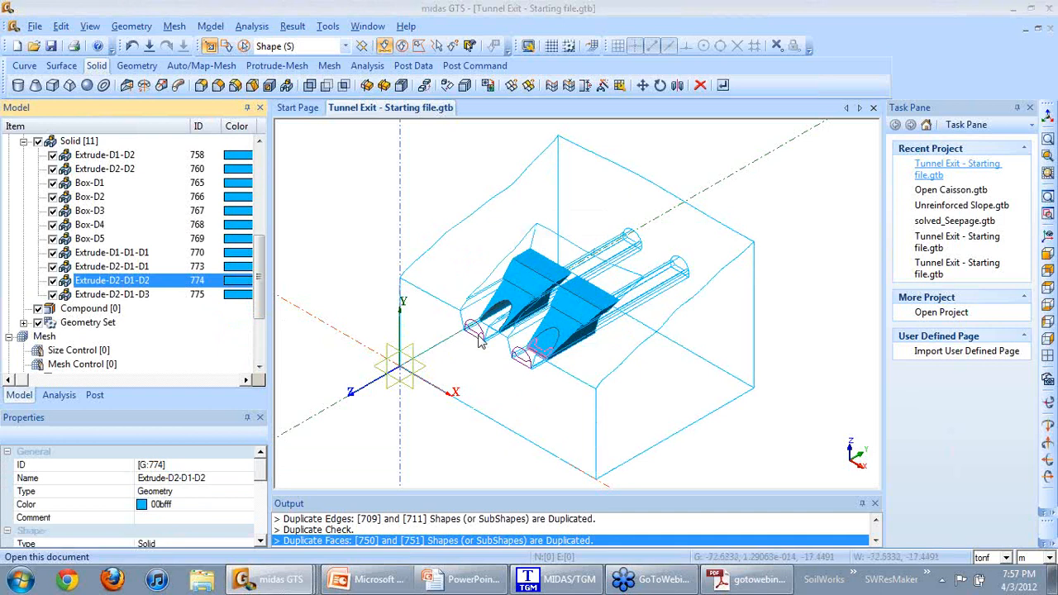
click(135, 283)
key(Delete)
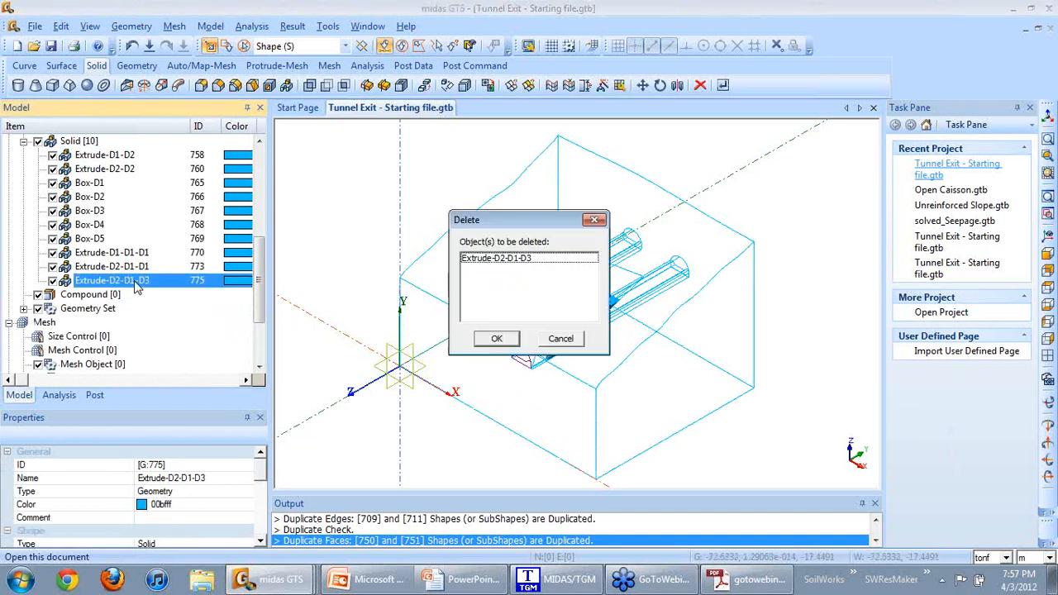
click(496, 338)
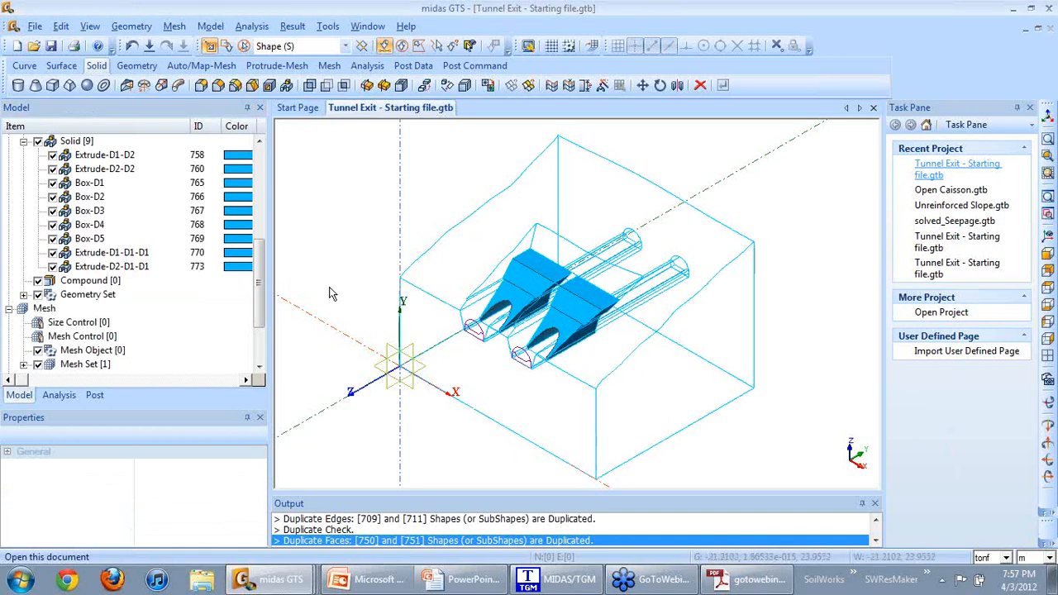
Hide all curves in the model and collapse the Curve group in the model tree.
scroll(252, 238, up, 4)
scroll(252, 238, up, 1)
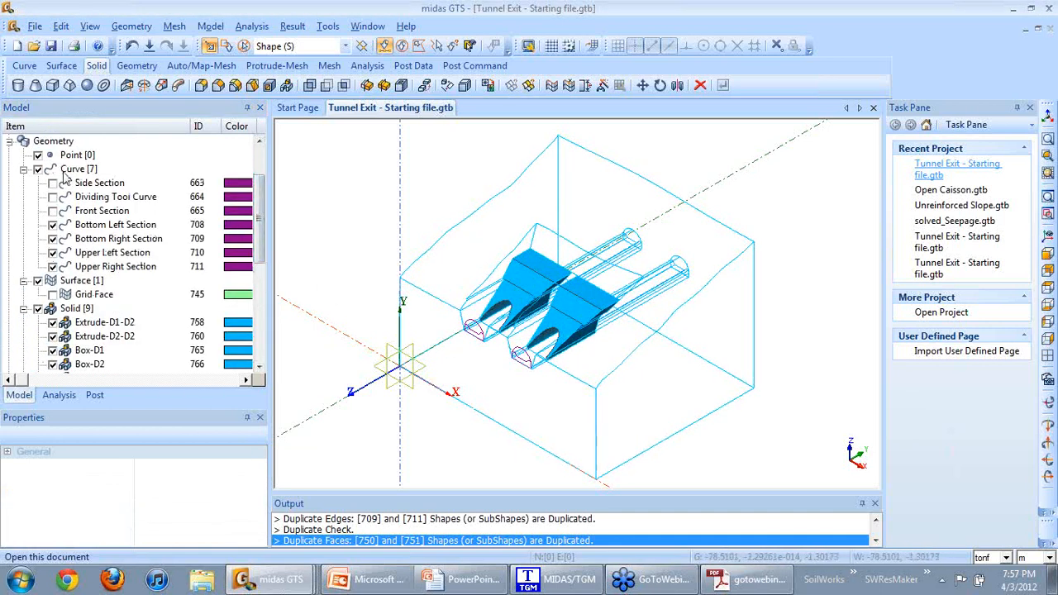
click(38, 169)
click(24, 169)
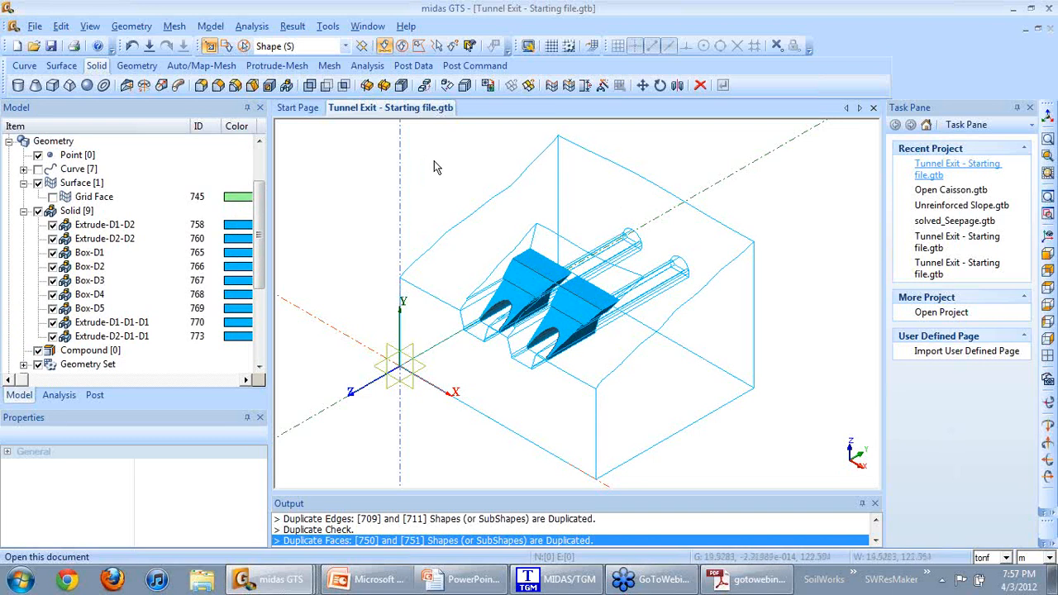
key(alt+Tab)
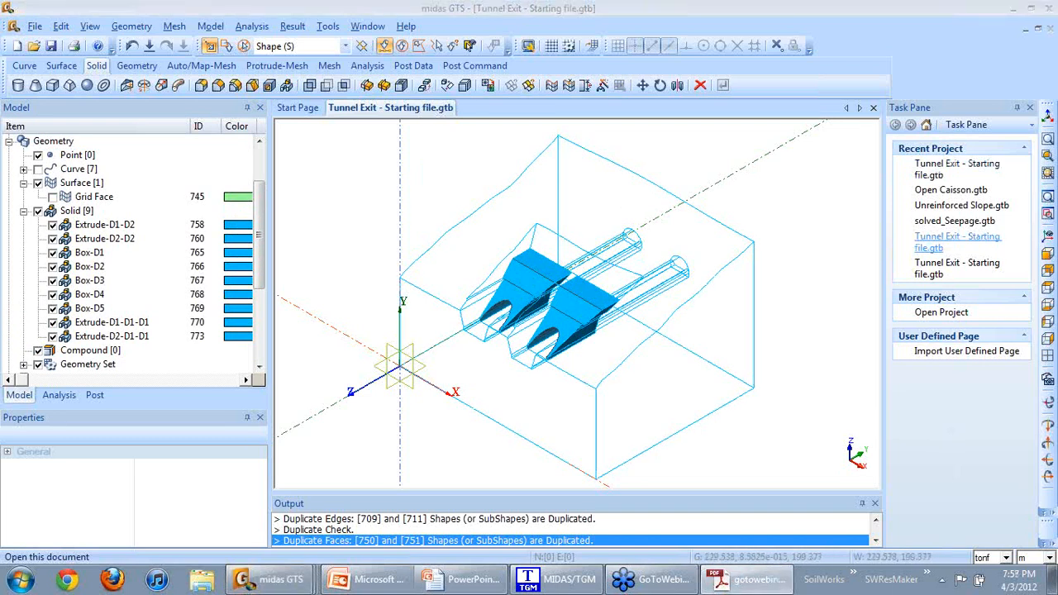
Move the work plane onto the ground block's rear face with three points: origin 124, 100, 0, x-axis 0, 100, 0 and plane 0, 100, 76.3999.
click(1046, 270)
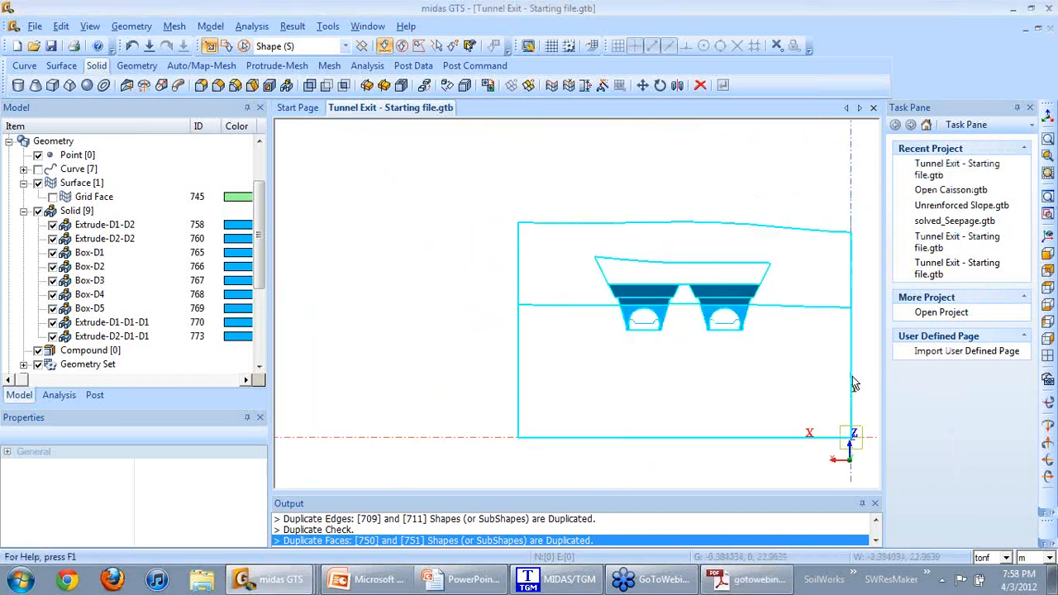
middle_drag(761, 161, 343, 293)
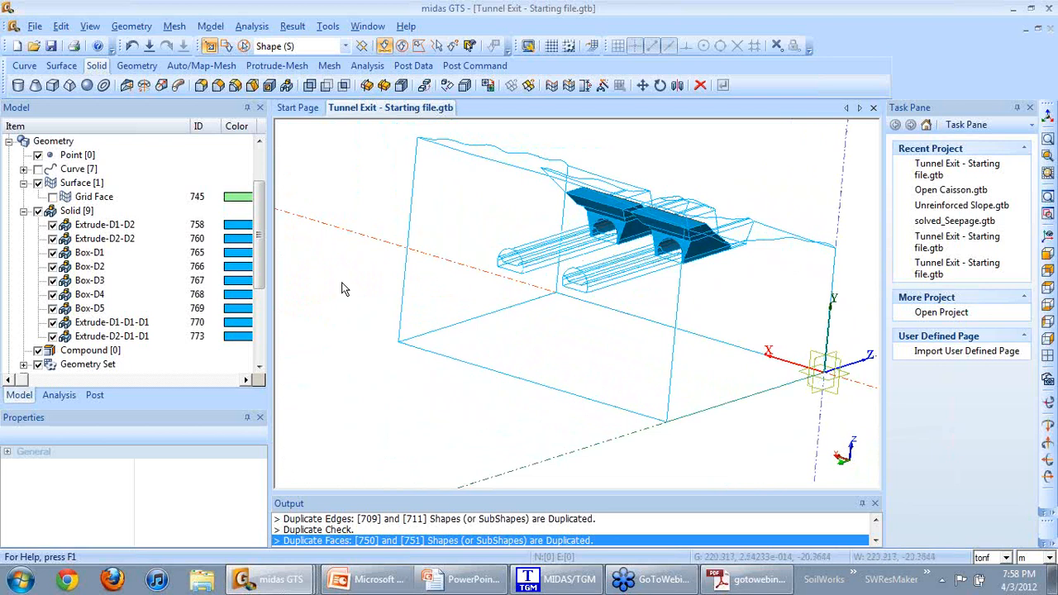
key(ctrl+w)
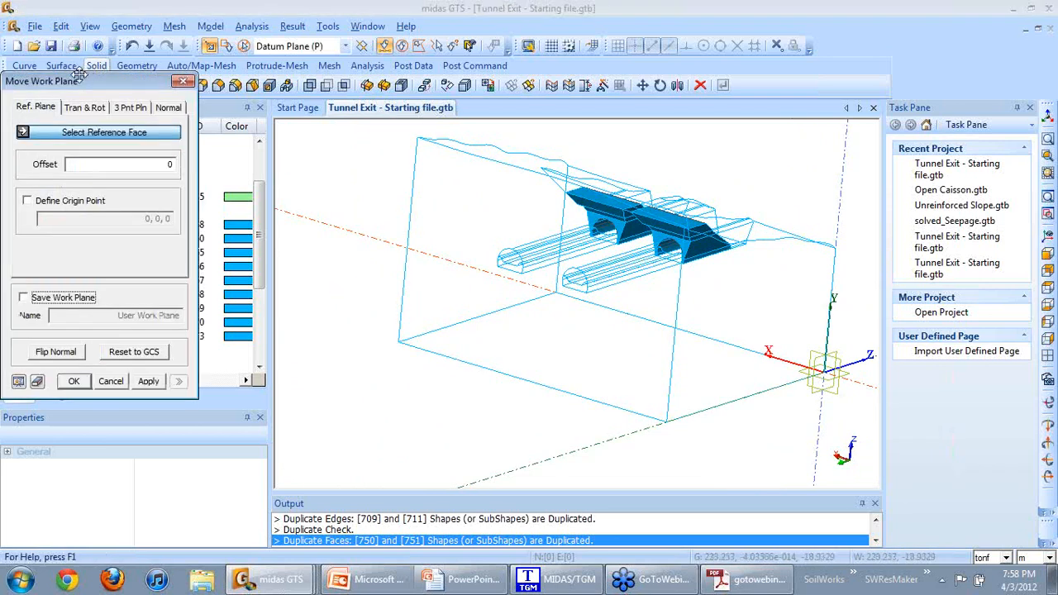
drag(80, 75, 187, 120)
click(239, 156)
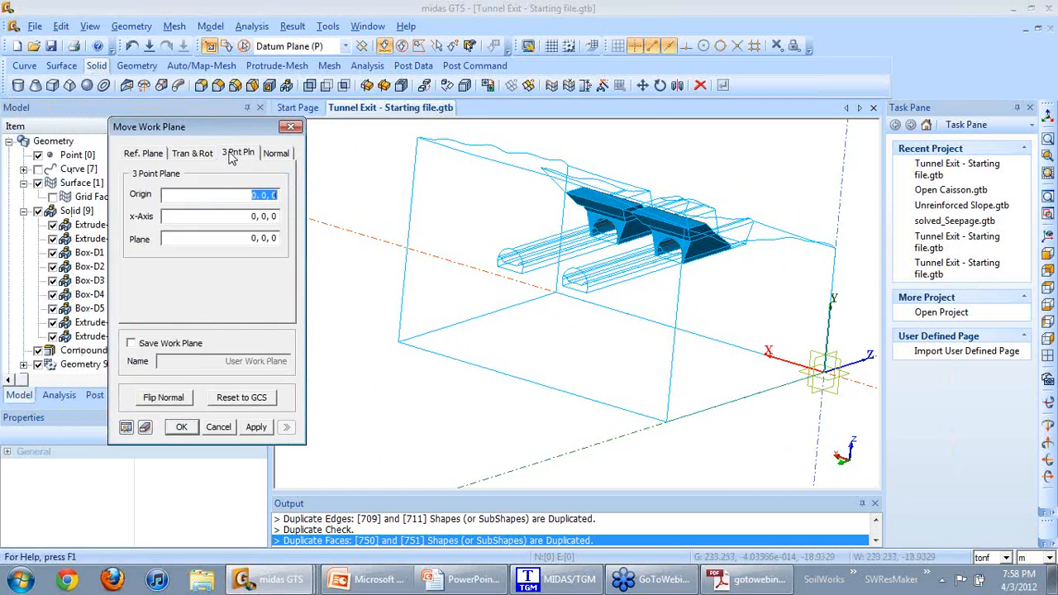
click(401, 342)
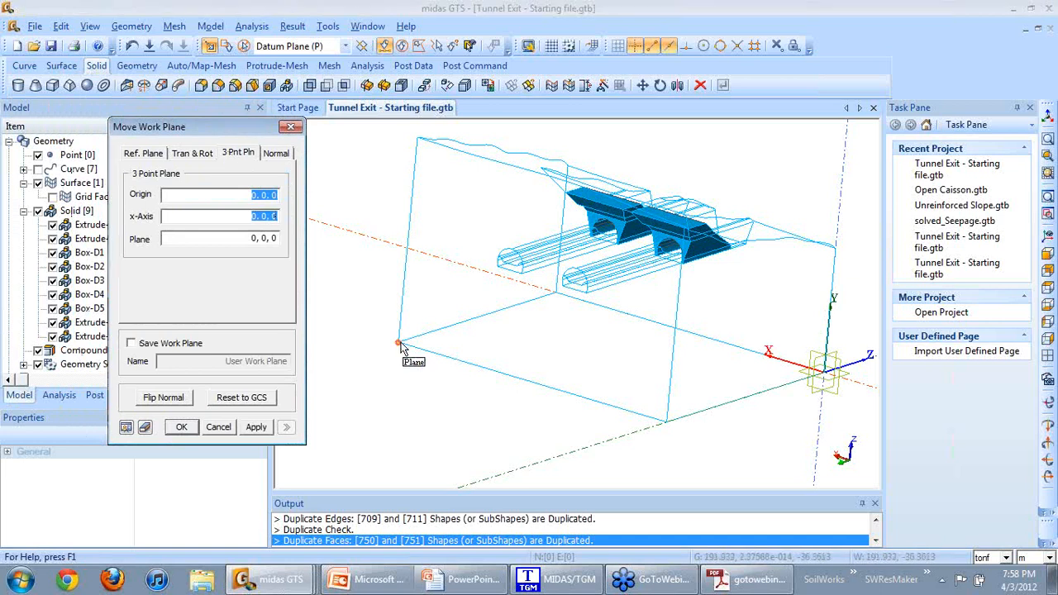
click(666, 421)
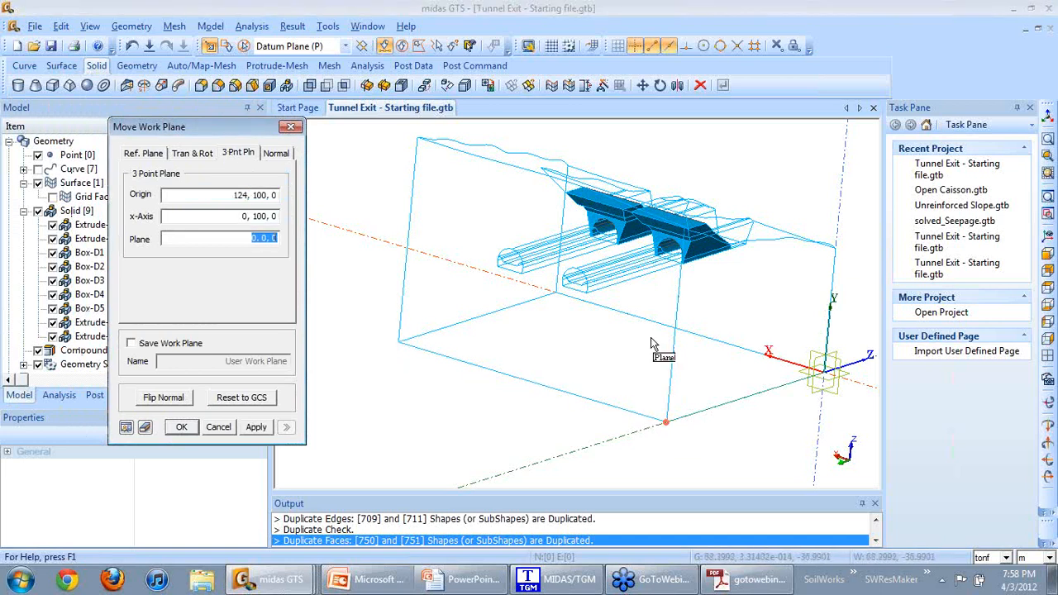
click(684, 235)
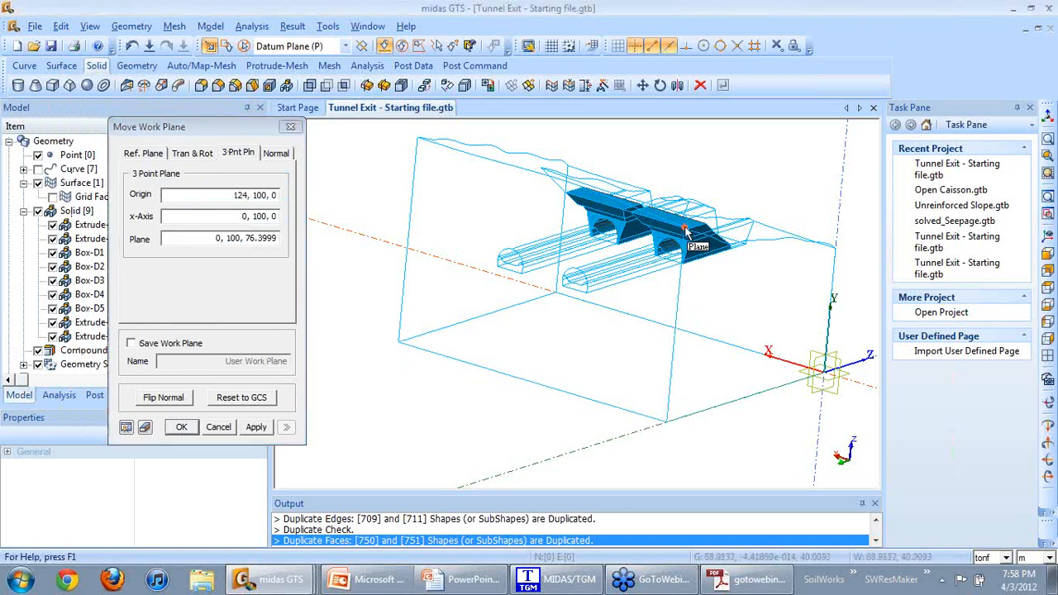
click(181, 427)
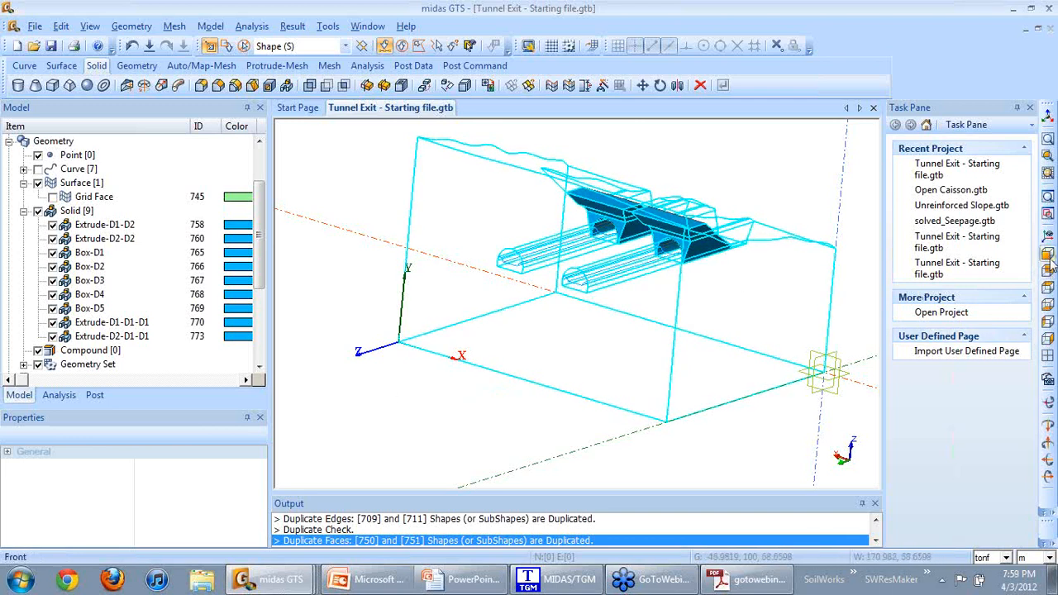
Draw a rectangular face enclosing both tunnels and portals on the rear work plane, starting from a corner at about 24.6, 72.1.
click(1048, 357)
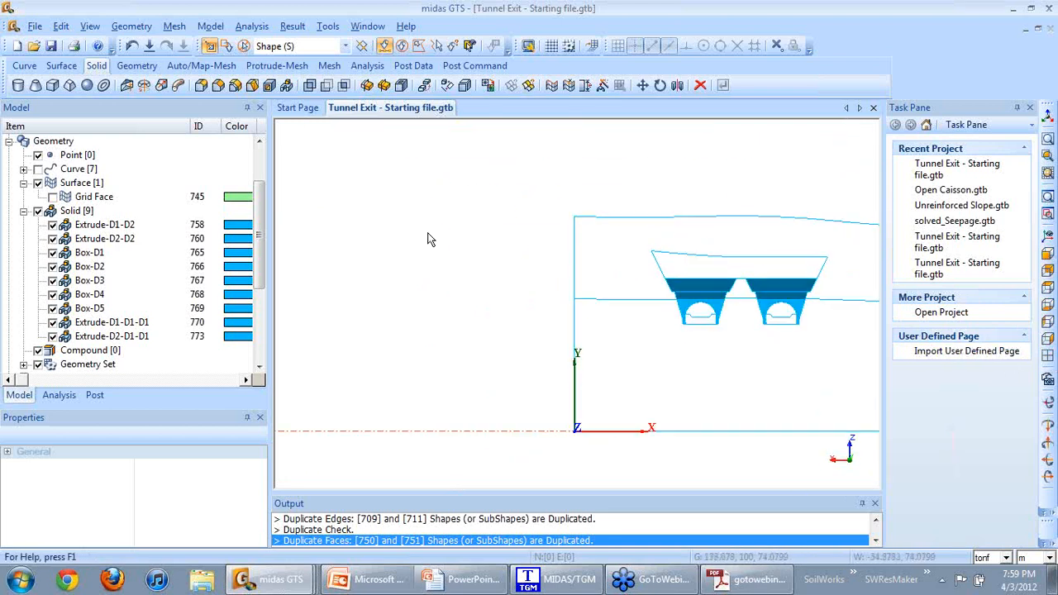
click(24, 66)
click(76, 84)
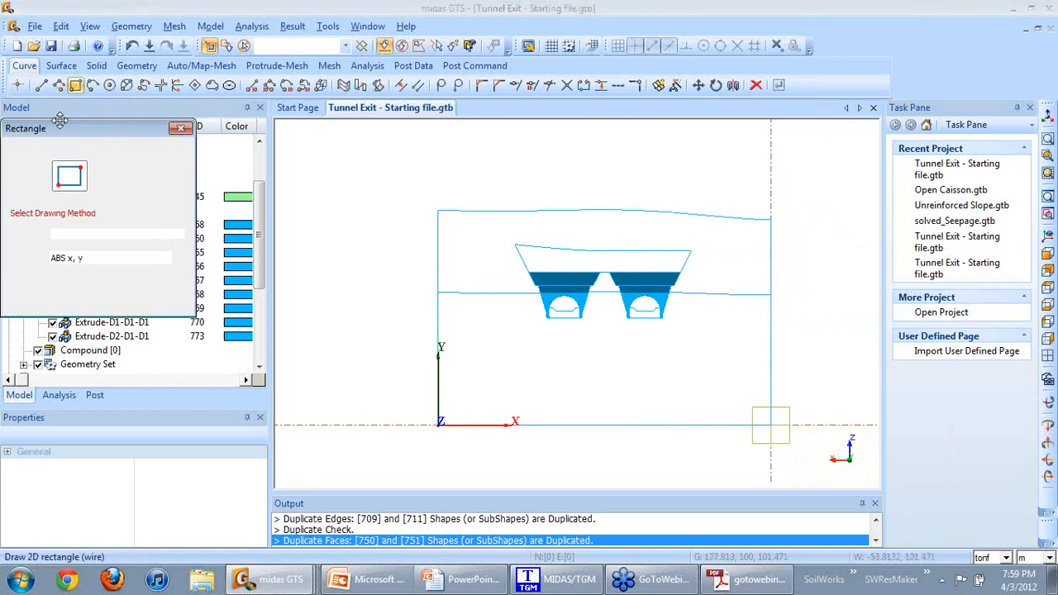
drag(60, 121, 210, 143)
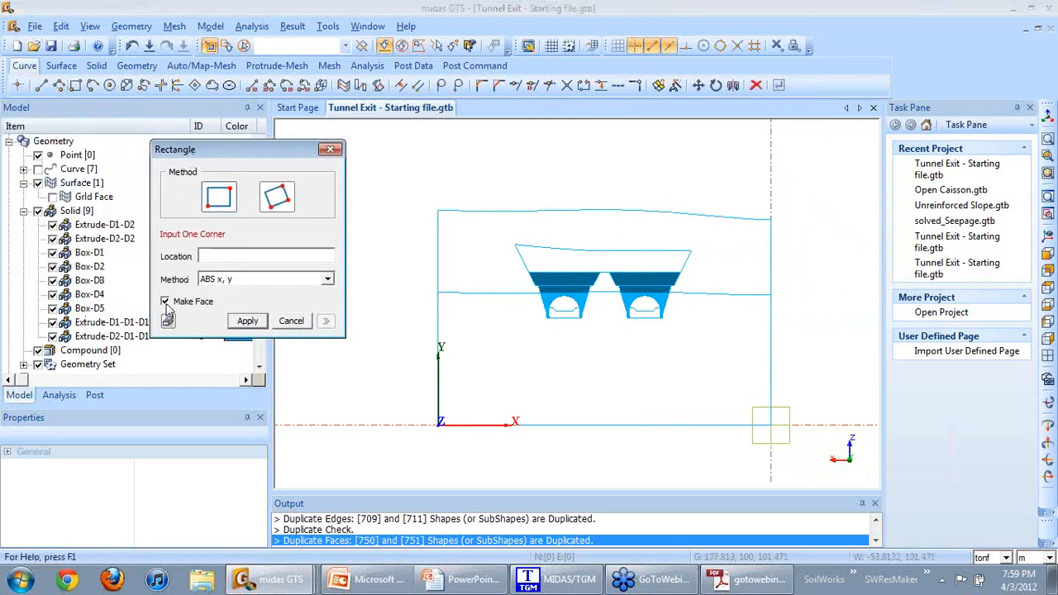
click(504, 233)
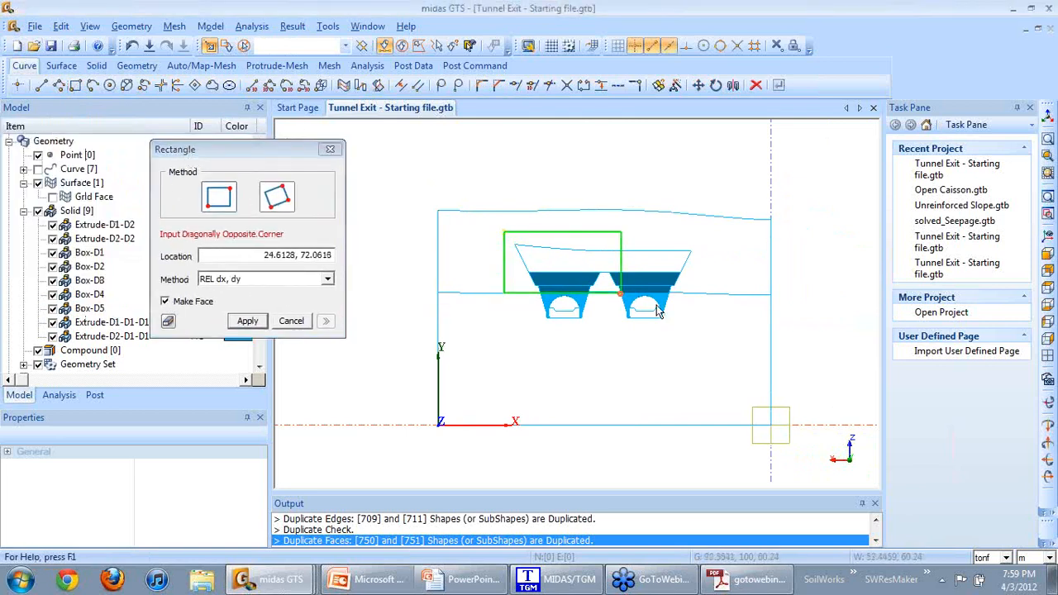
click(707, 334)
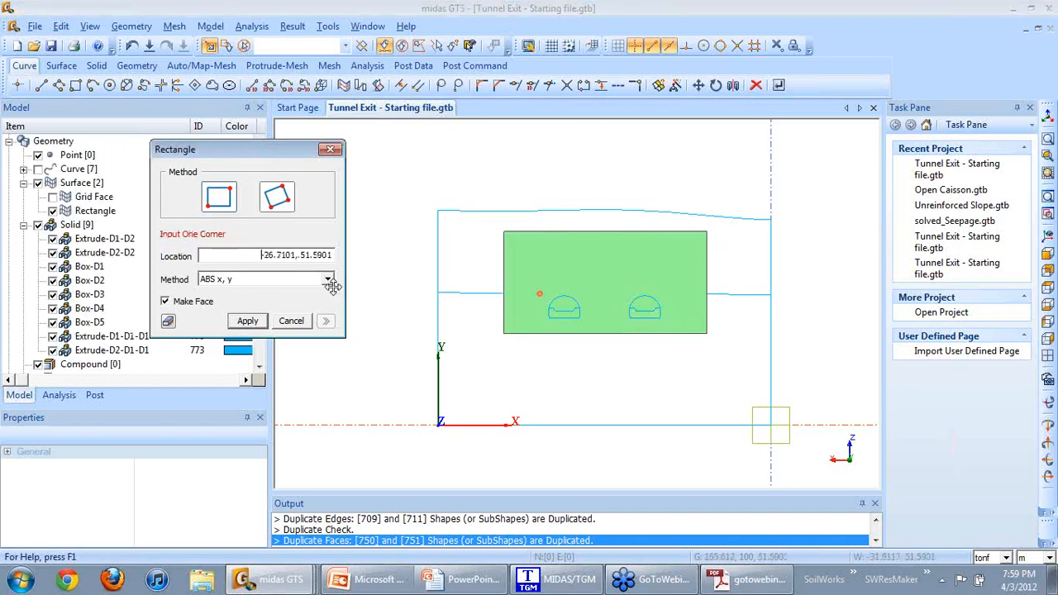
click(248, 321)
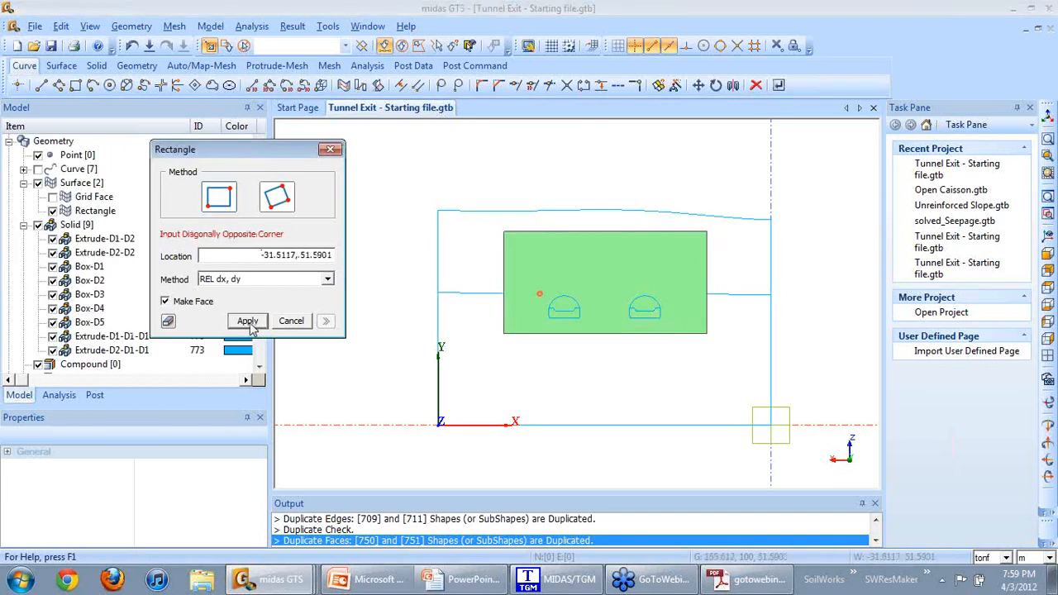
click(296, 323)
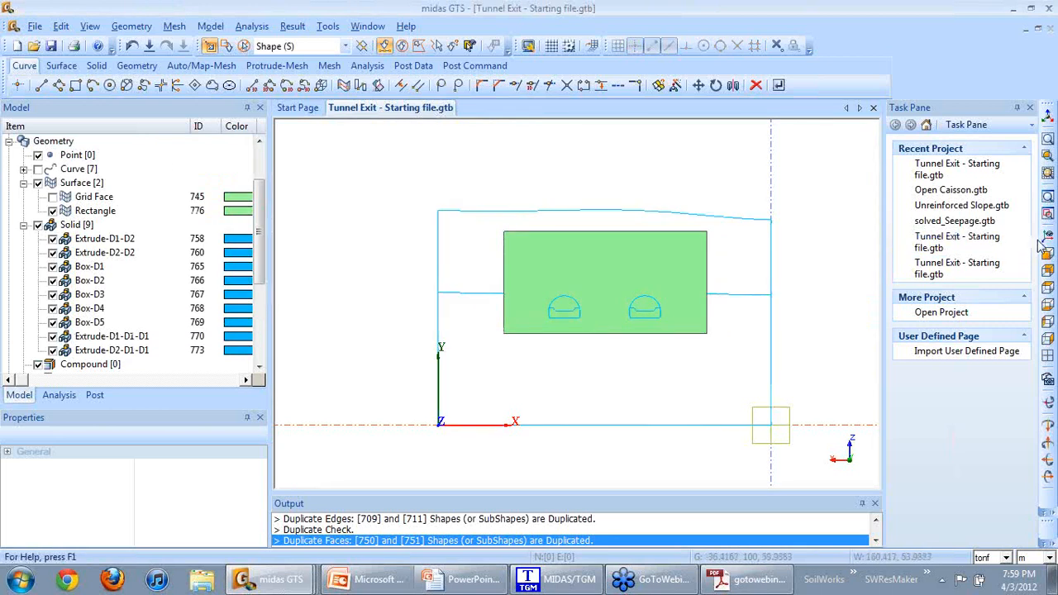
Set up and preview a Translate of the rectangle along the tunnels' datum axis as 5 uniform copies spaced 10 m apart.
middle_drag(822, 222, 609, 224)
scroll(803, 222, down, 1)
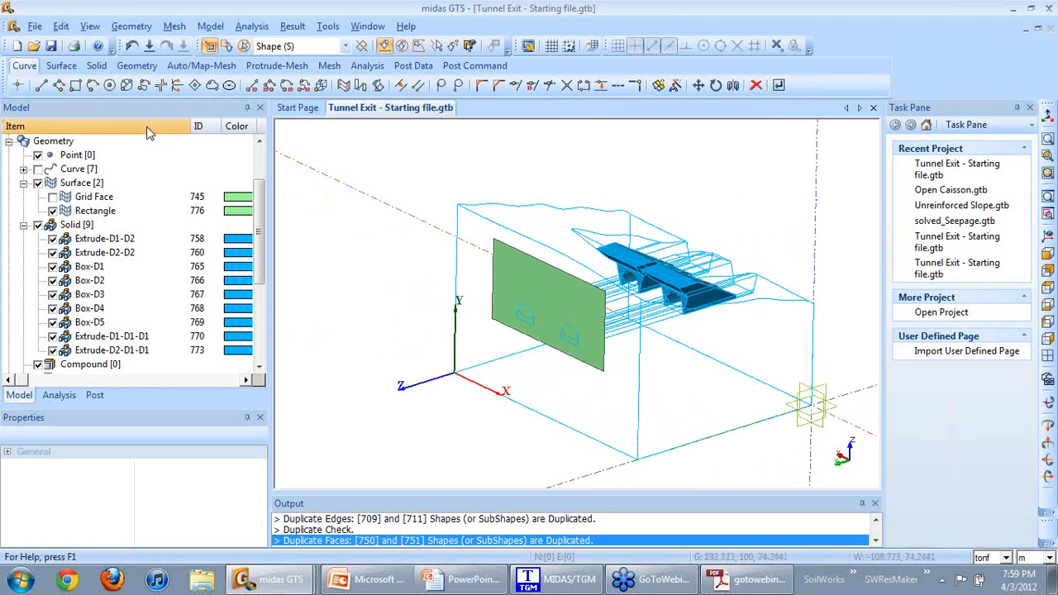
click(699, 85)
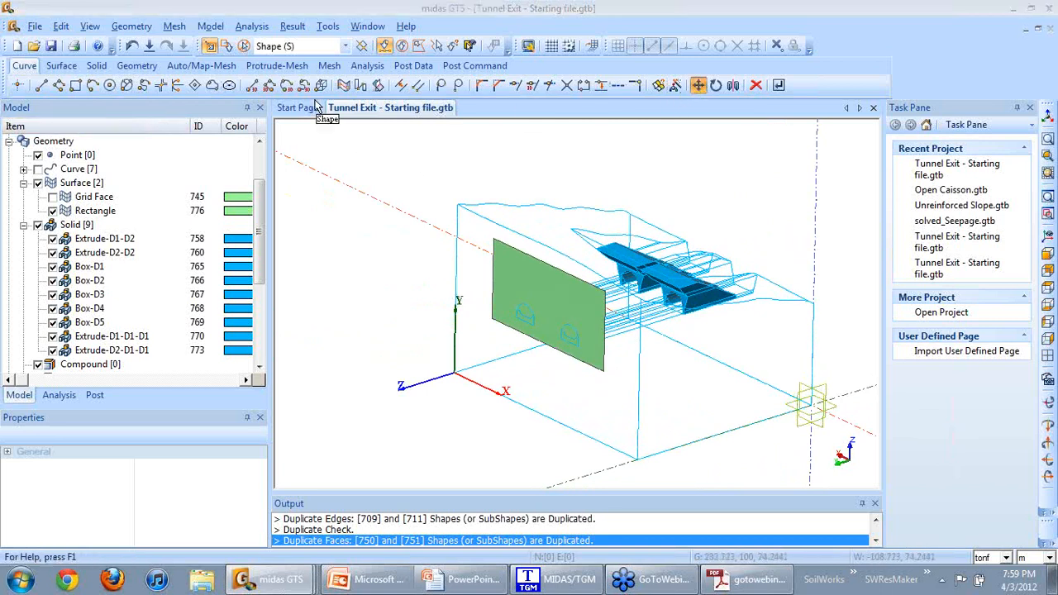
drag(70, 53, 209, 105)
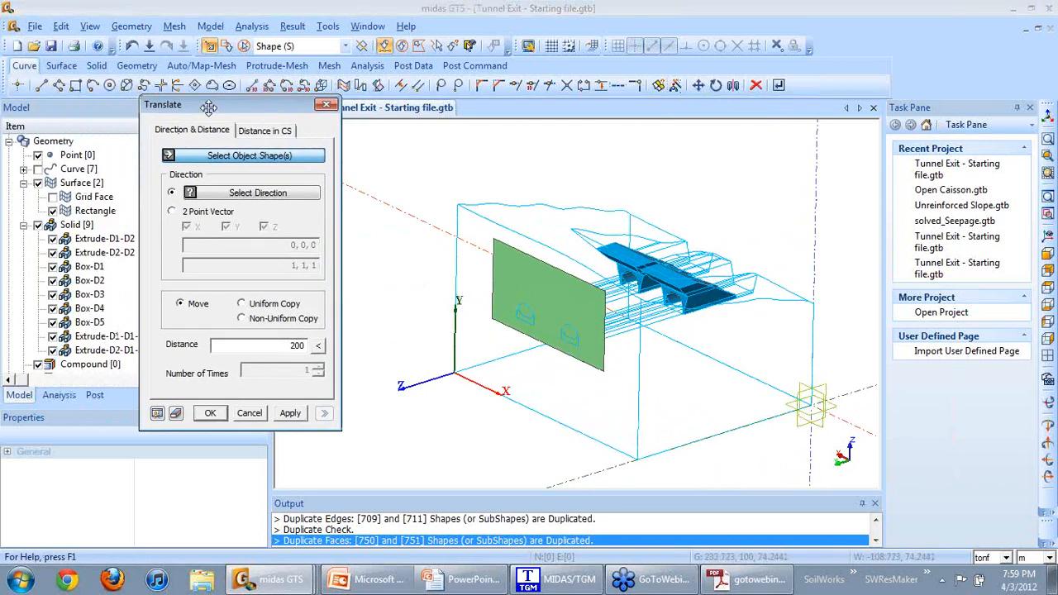
click(532, 293)
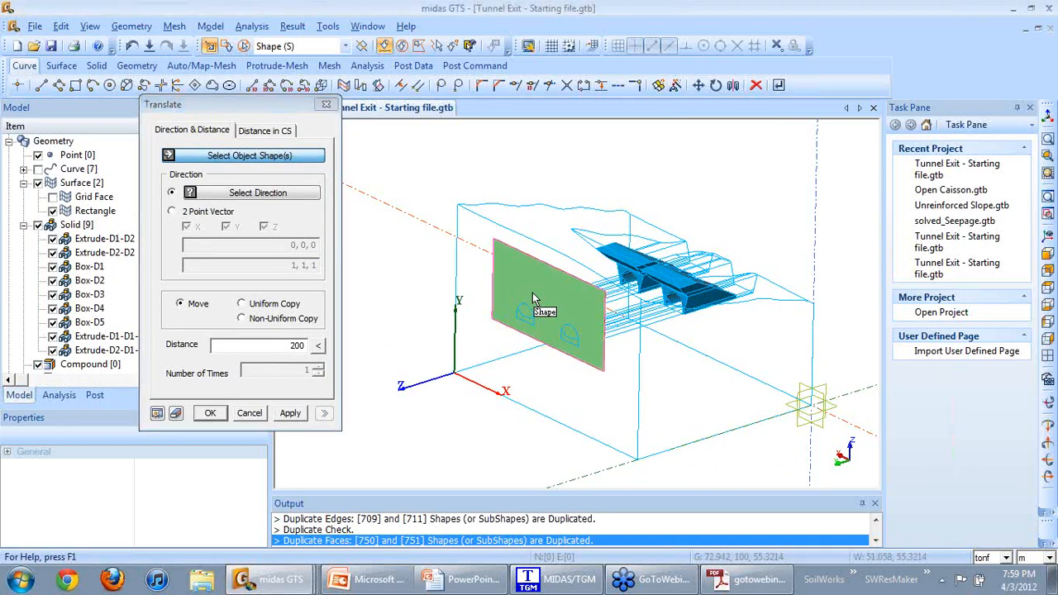
click(198, 213)
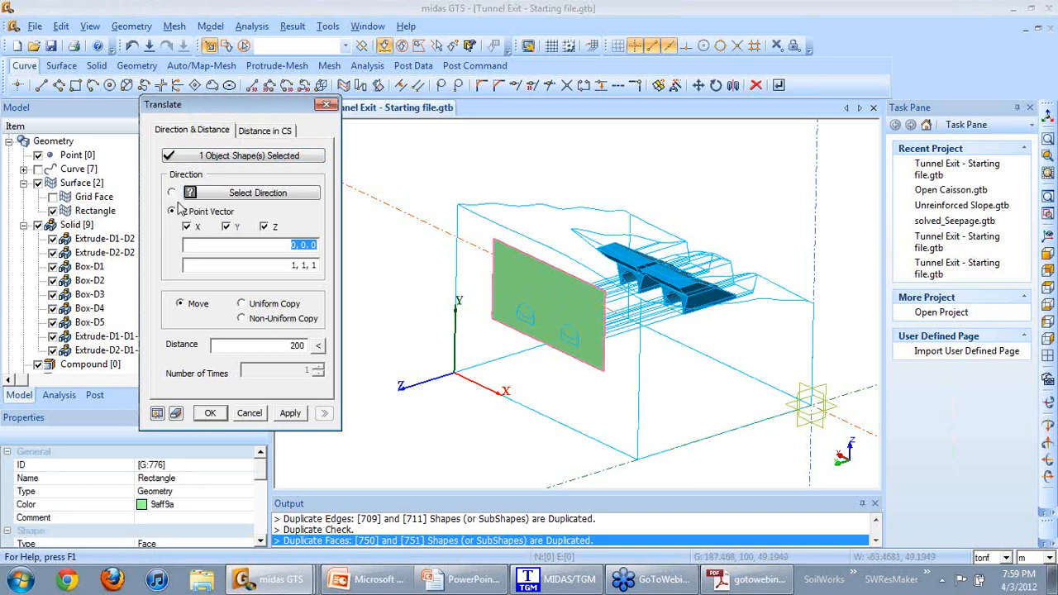
click(172, 193)
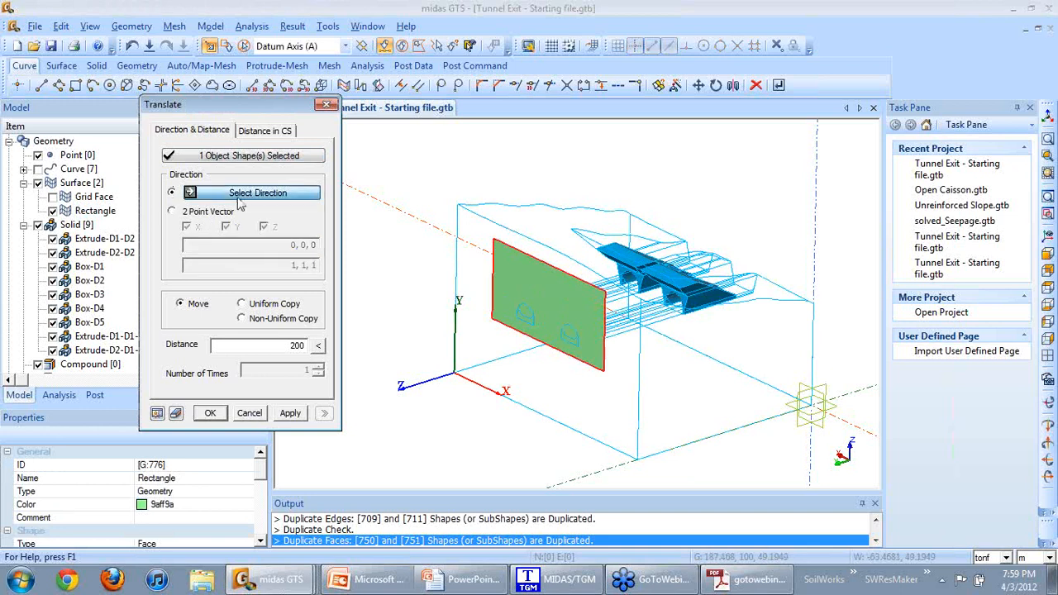
click(584, 478)
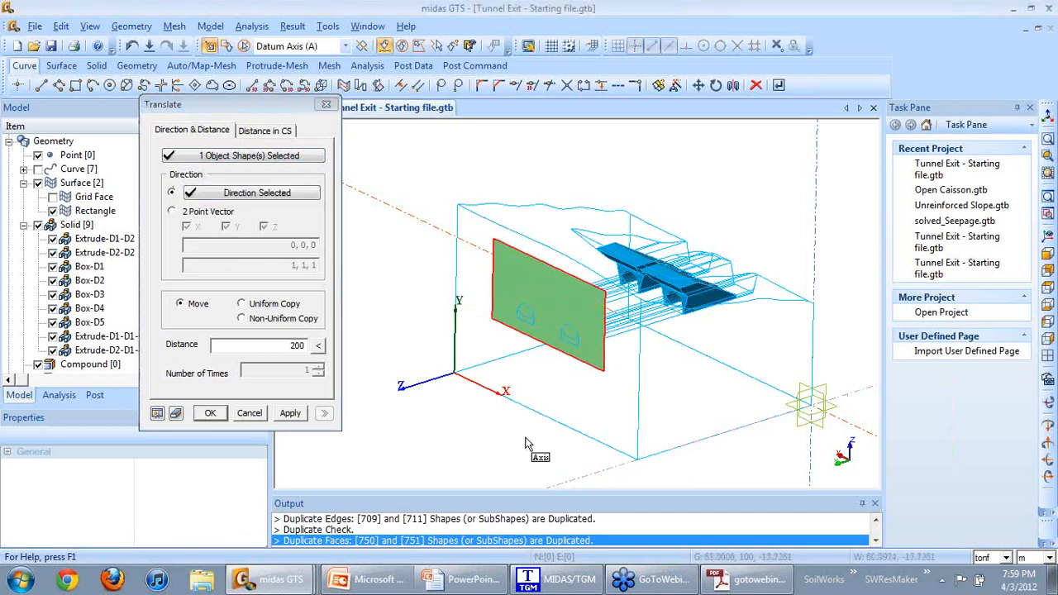
click(241, 304)
double_click(292, 343)
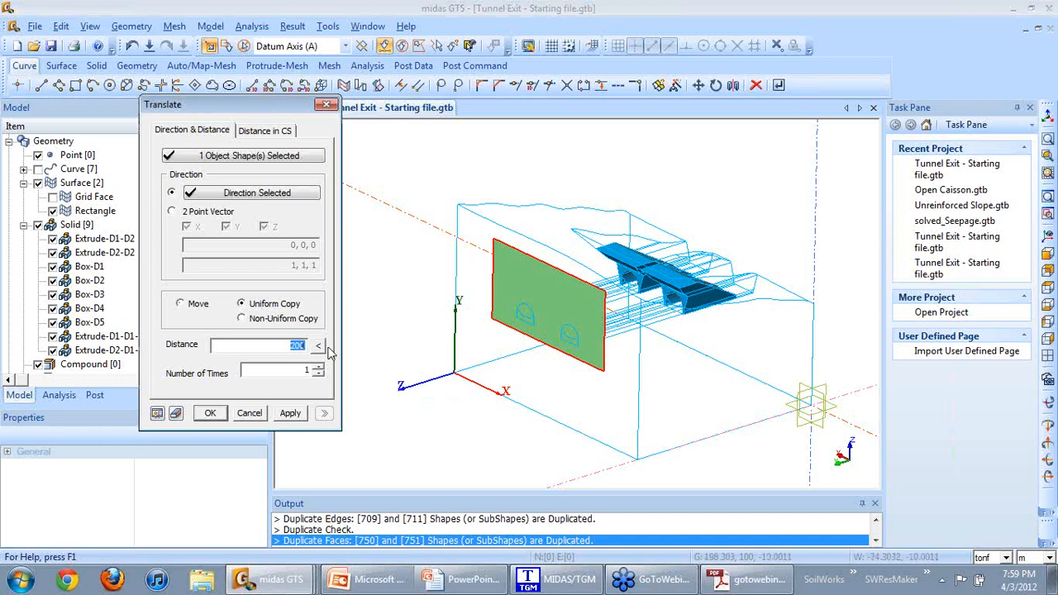
text(10)
click(162, 415)
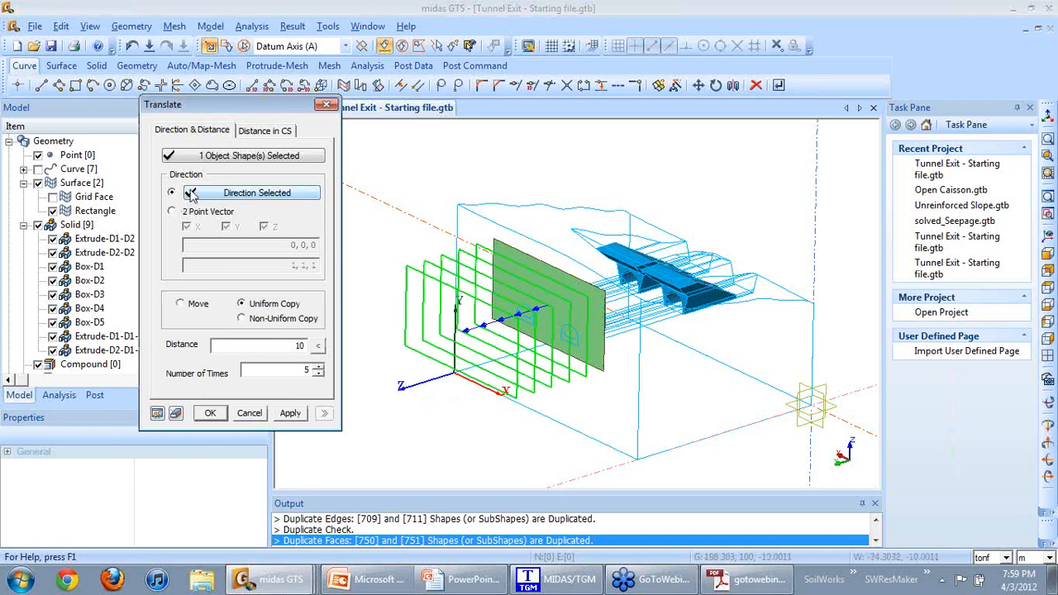
Redefine the copy direction as a two-point vector from 0, 100, 0 to 0, 0, 0, preview it and create the rectangle copies.
click(175, 212)
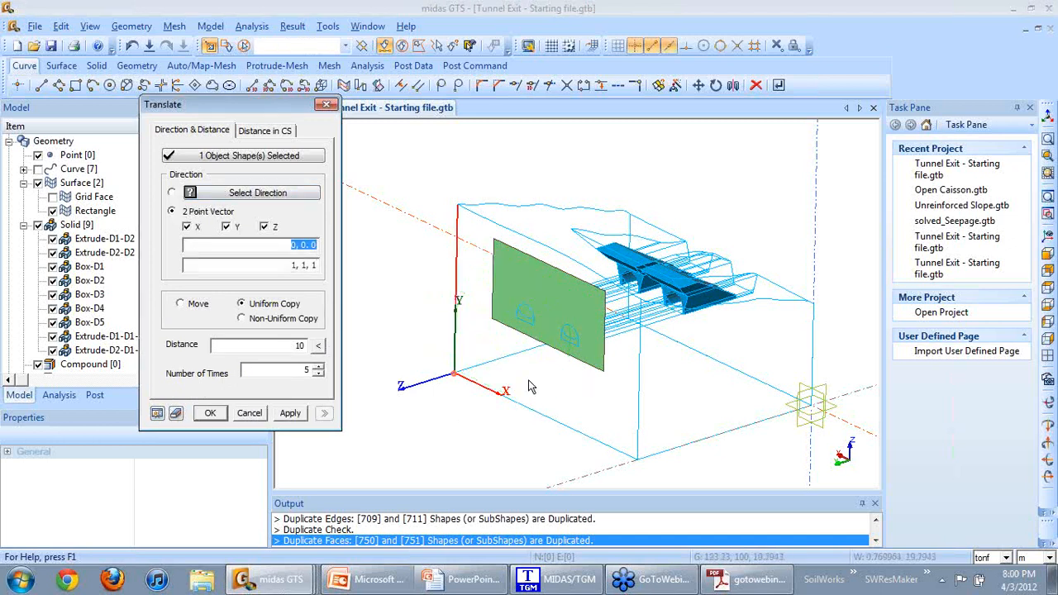
click(638, 464)
click(813, 410)
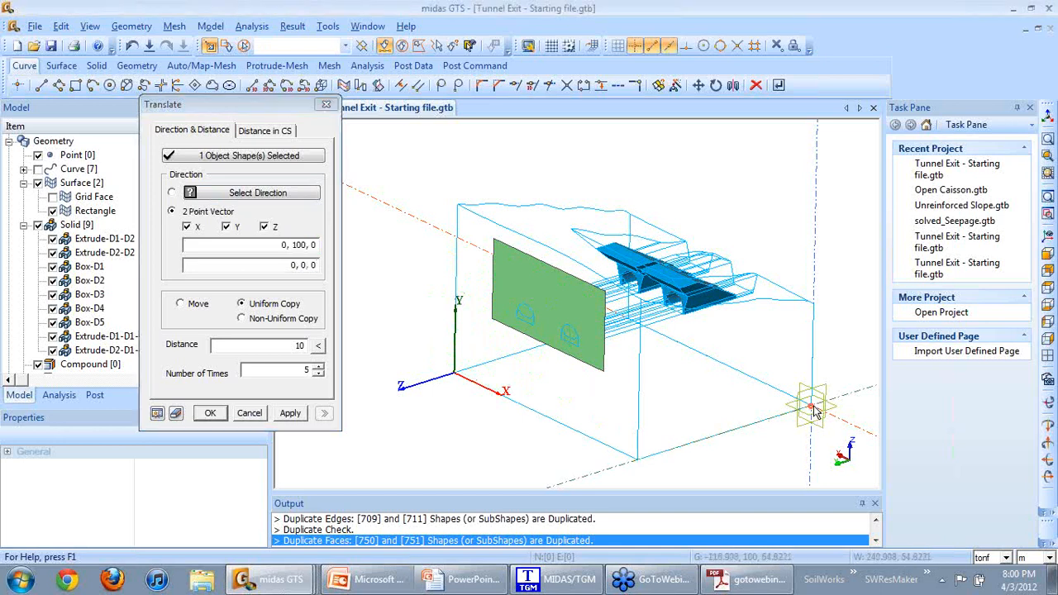
click(157, 414)
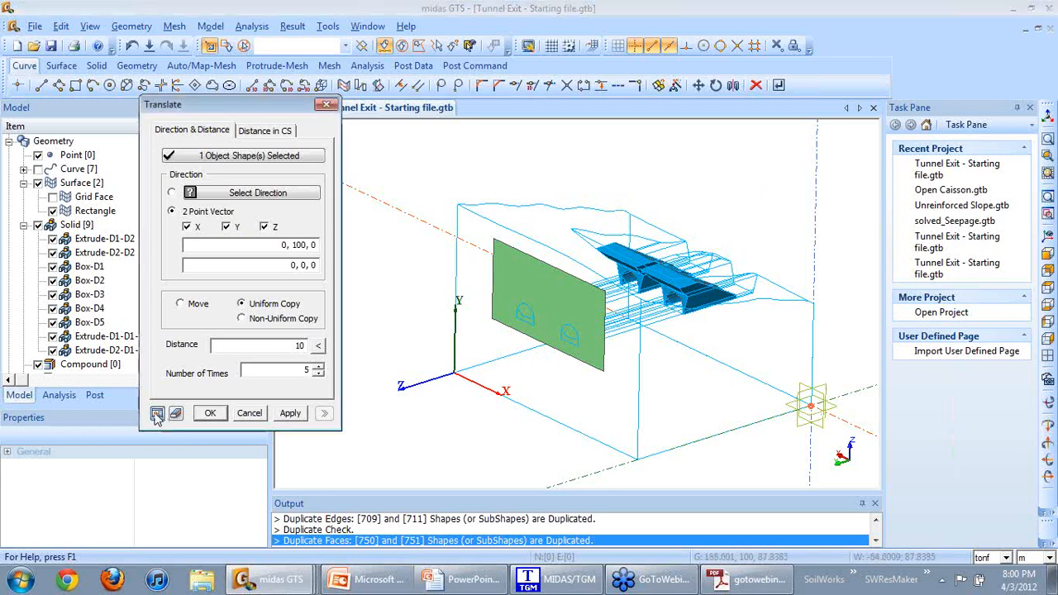
click(210, 413)
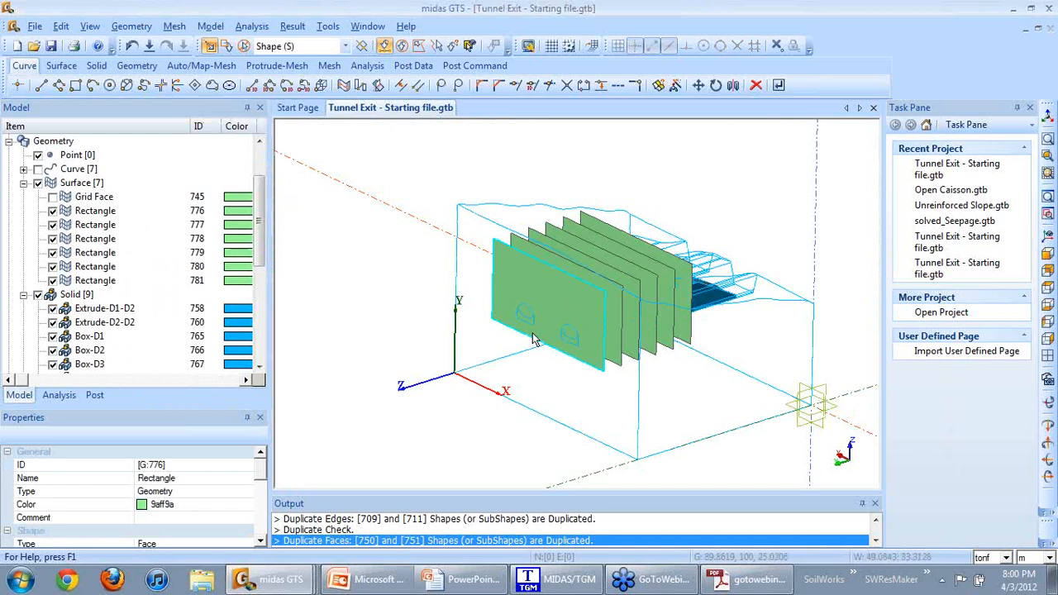
Delete the original rectangle face on the ground block's rear face.
click(530, 283)
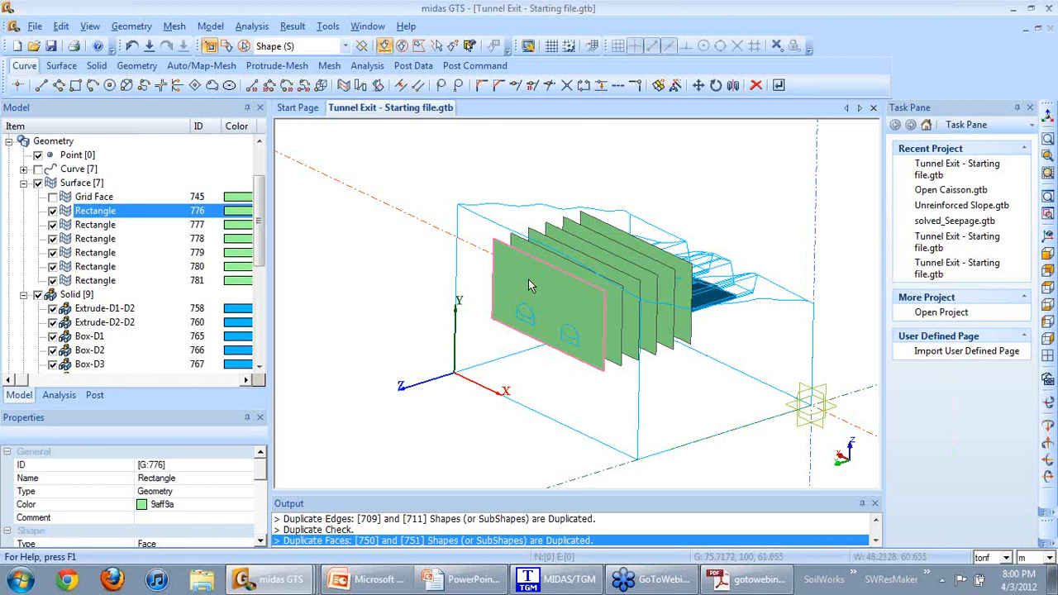
key(Delete)
click(489, 340)
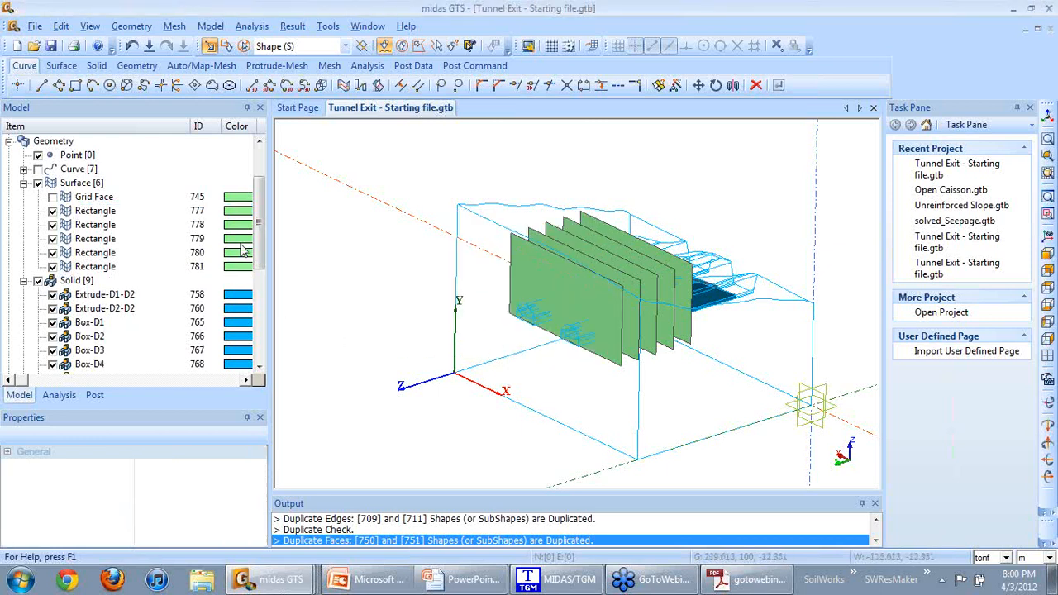
Start Divide Solid by Surface and select the tunnel solids Box-D2, Box-D3, Box-D4 and Box-D5 as the solids to divide.
click(101, 68)
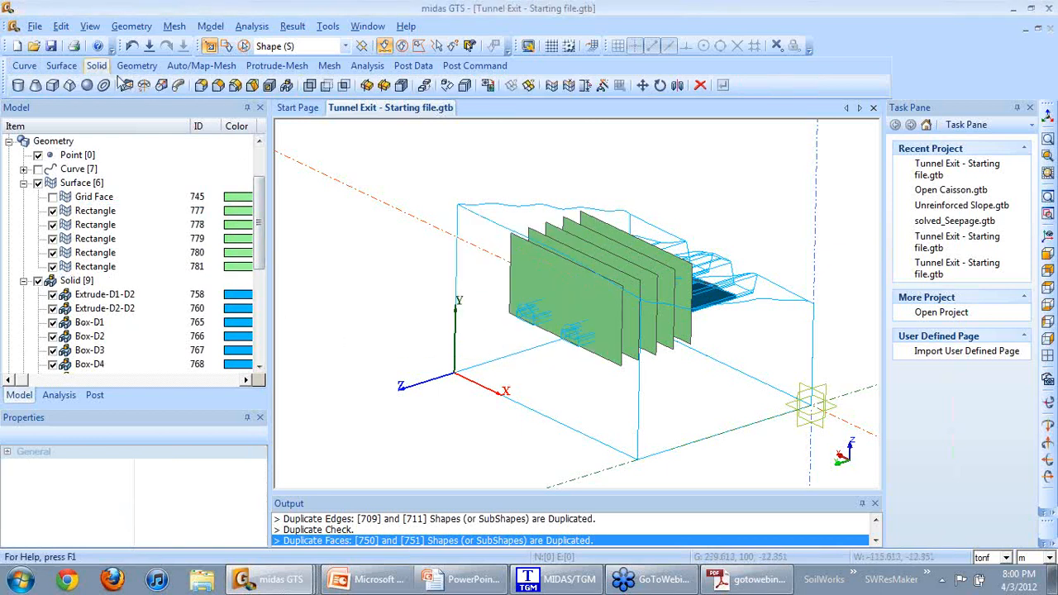
click(384, 86)
drag(124, 124, 305, 180)
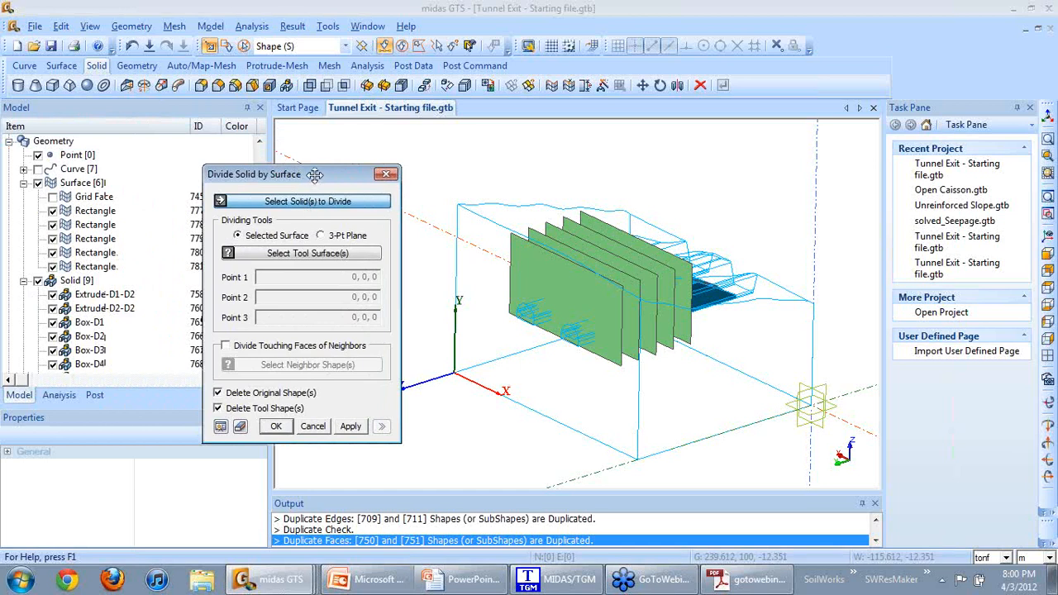
drag(315, 175, 319, 156)
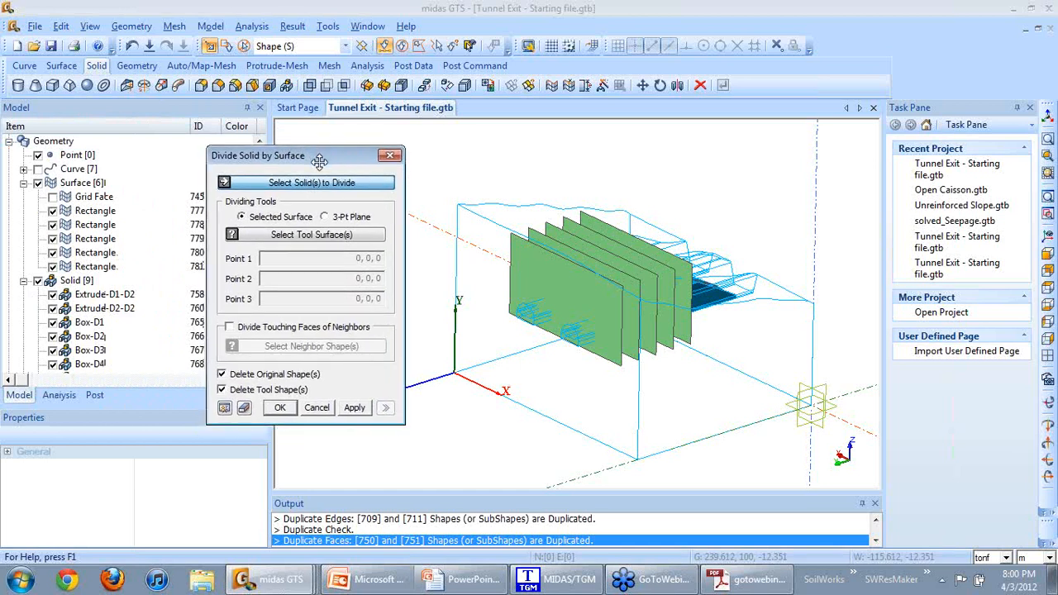
drag(319, 161, 328, 135)
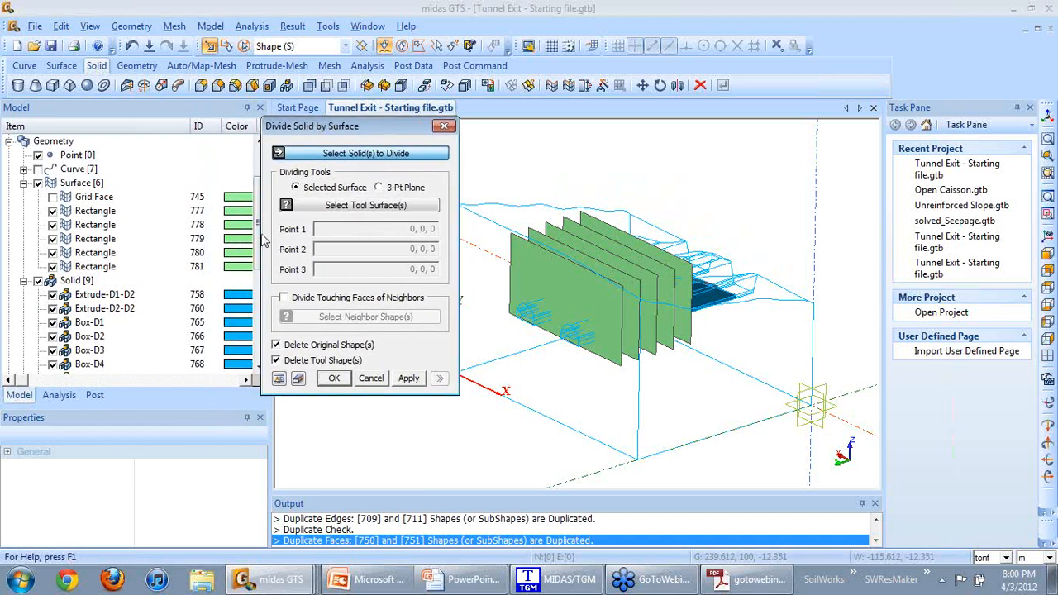
drag(256, 240, 254, 282)
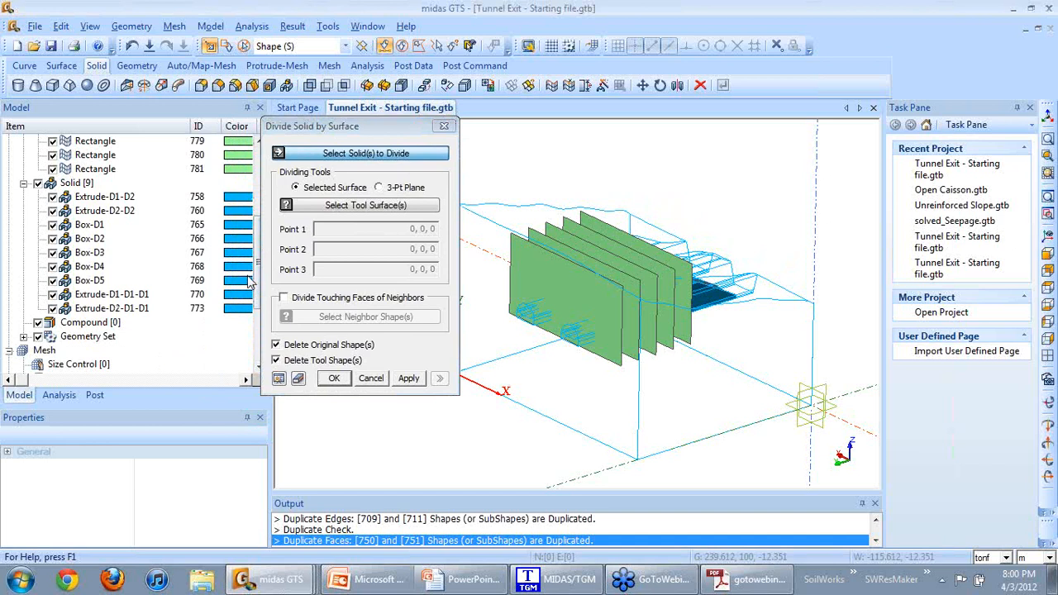
click(93, 282)
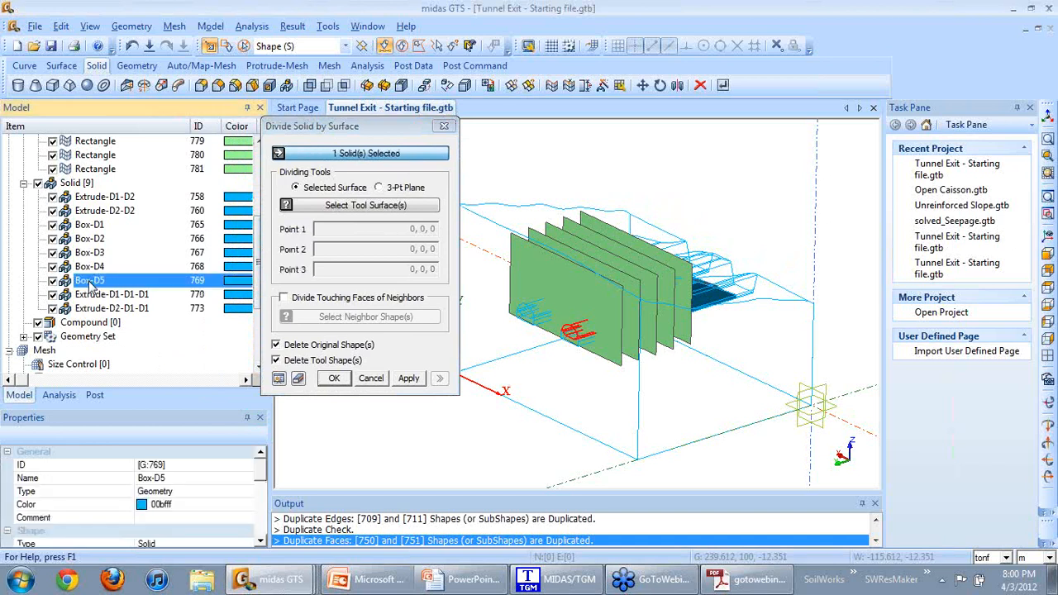
ctrl+click(96, 269)
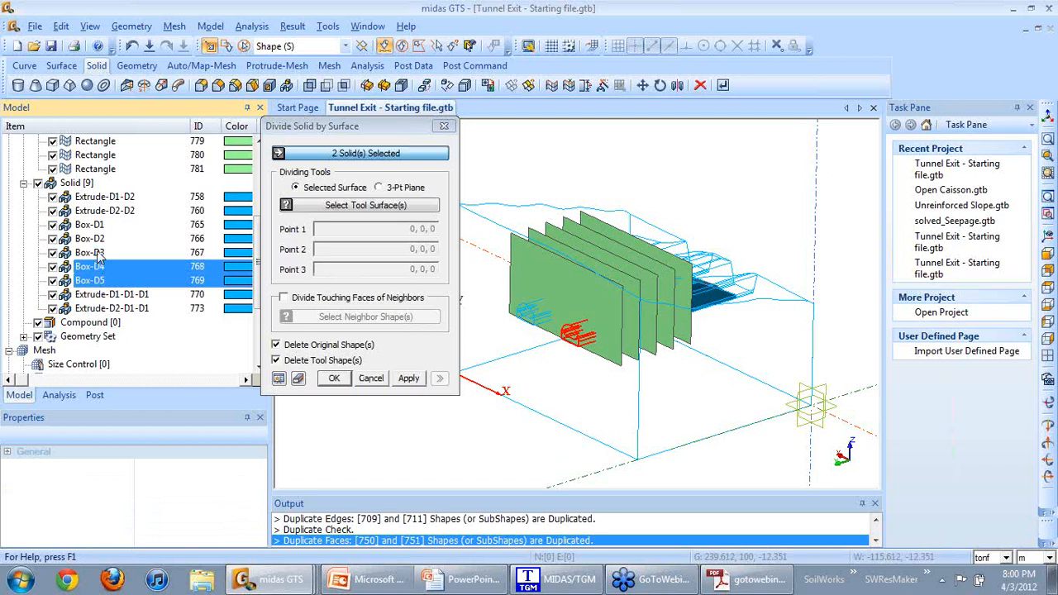
ctrl+click(96, 253)
ctrl+click(96, 240)
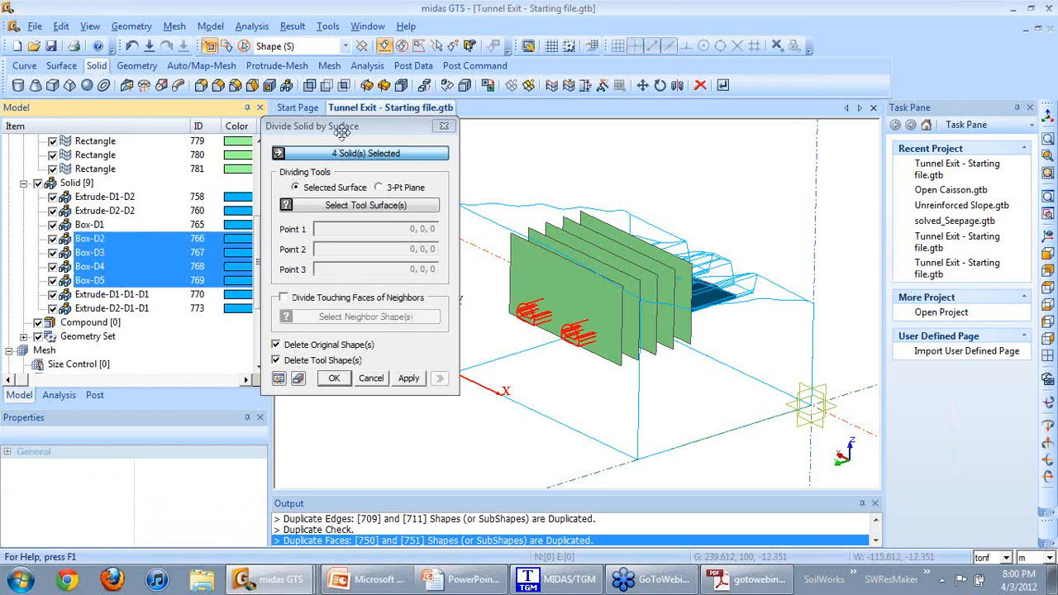
Assign the five spaced rectangle faces as the tool surfaces for dividing the tunnel solids.
click(370, 190)
click(371, 215)
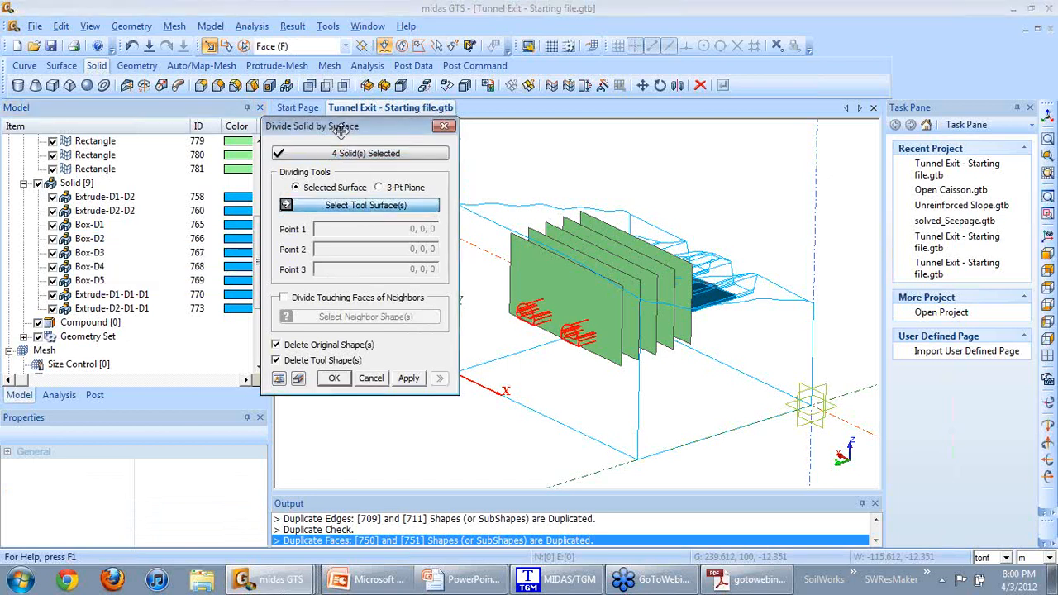
drag(256, 252, 256, 198)
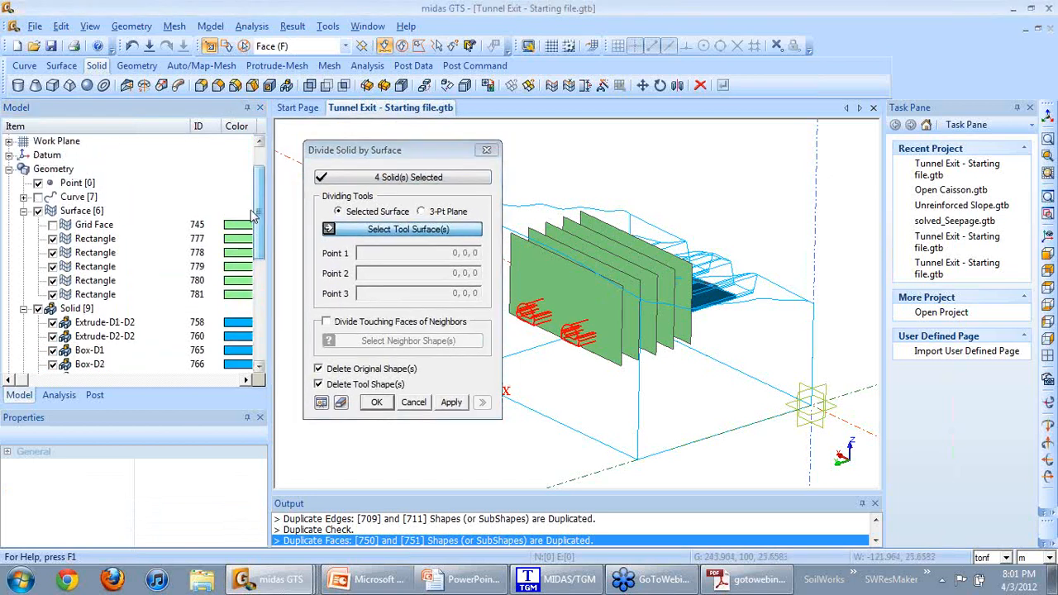
drag(28, 242, 45, 296)
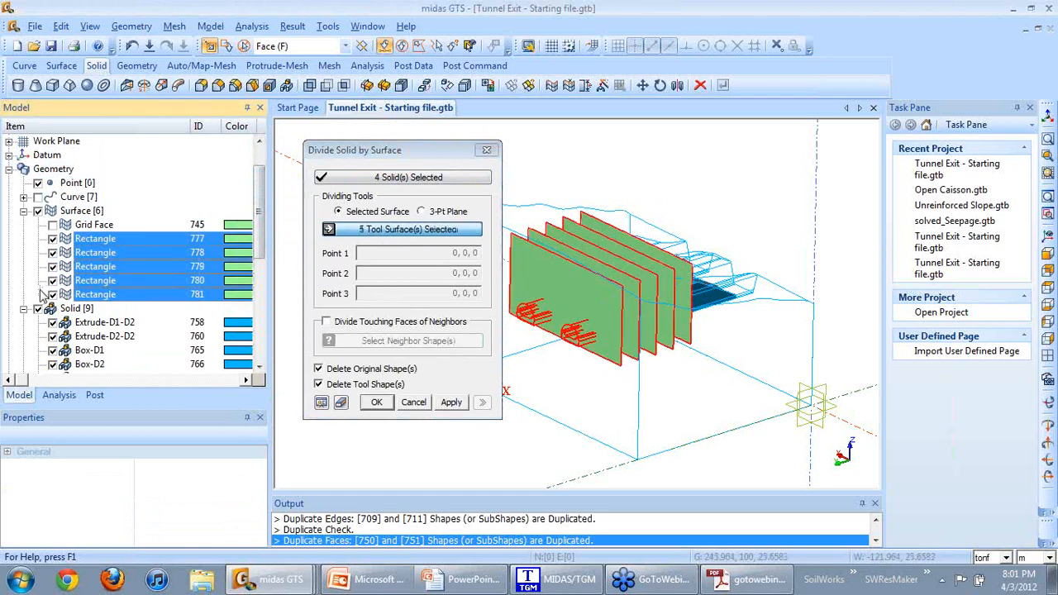
drag(346, 149, 316, 135)
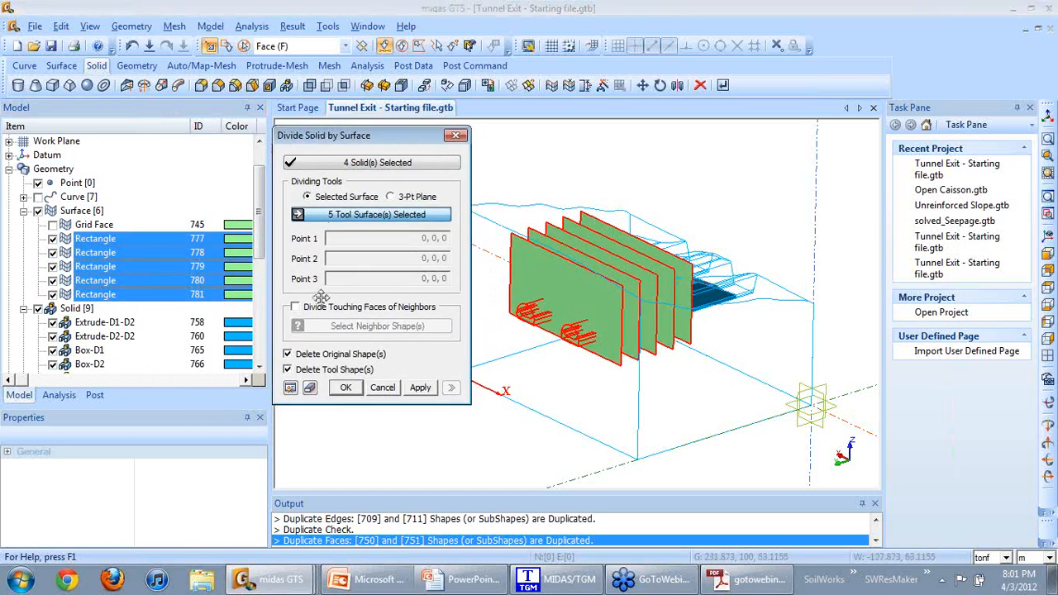
Enable Divide Touching Faces of Neighbors with ground solid Box-D1 as the neighbor shape, and carry out the division.
click(295, 307)
drag(256, 252, 257, 297)
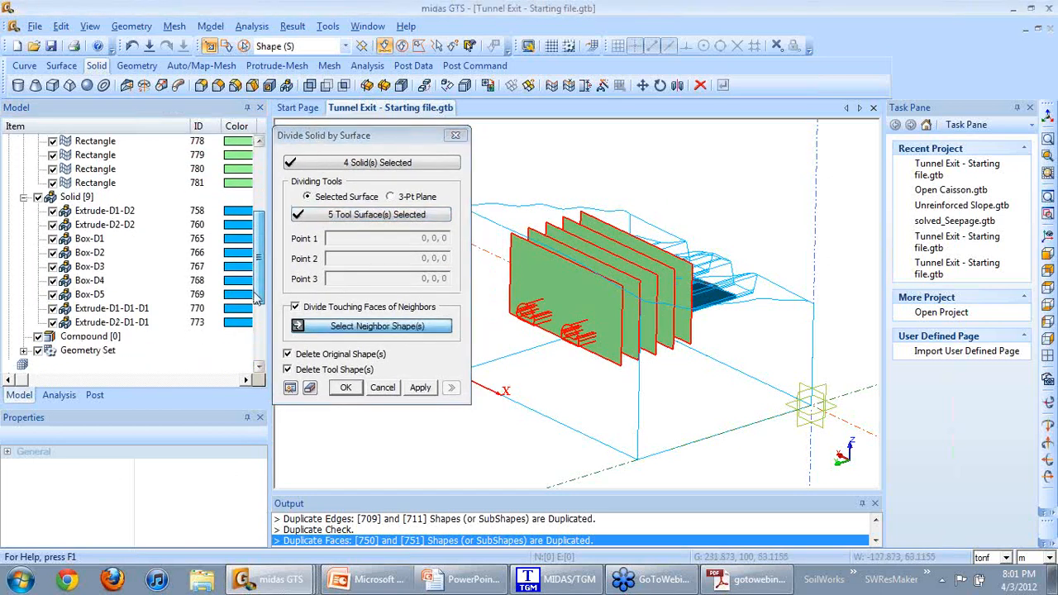
click(93, 239)
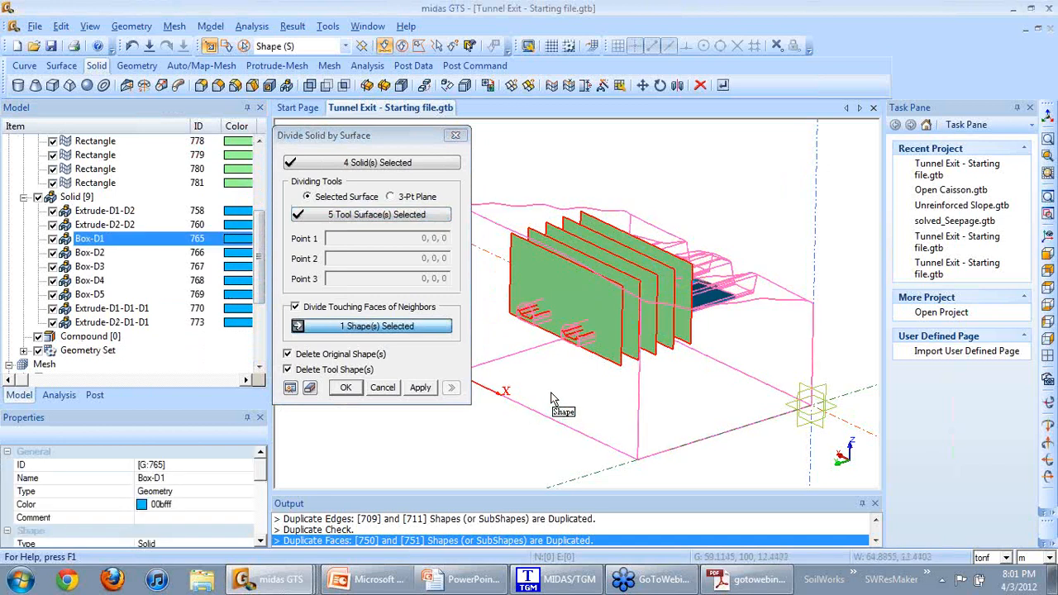
click(347, 388)
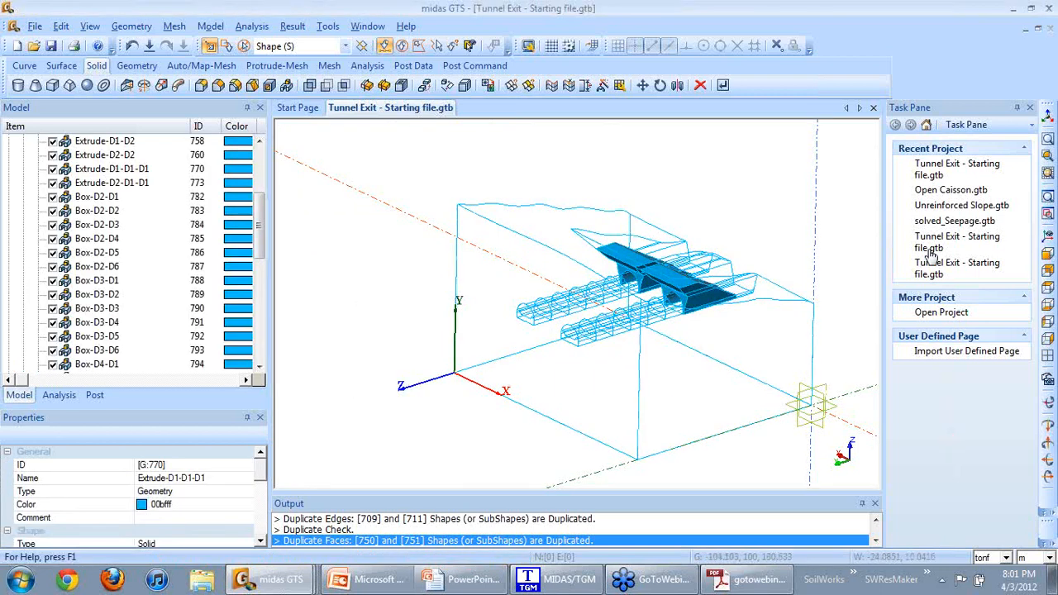
Check all visible shapes for duplicate edges and faces at 0.001 tolerance, inspect the highlighted faces, and restore the isometric view.
click(1047, 237)
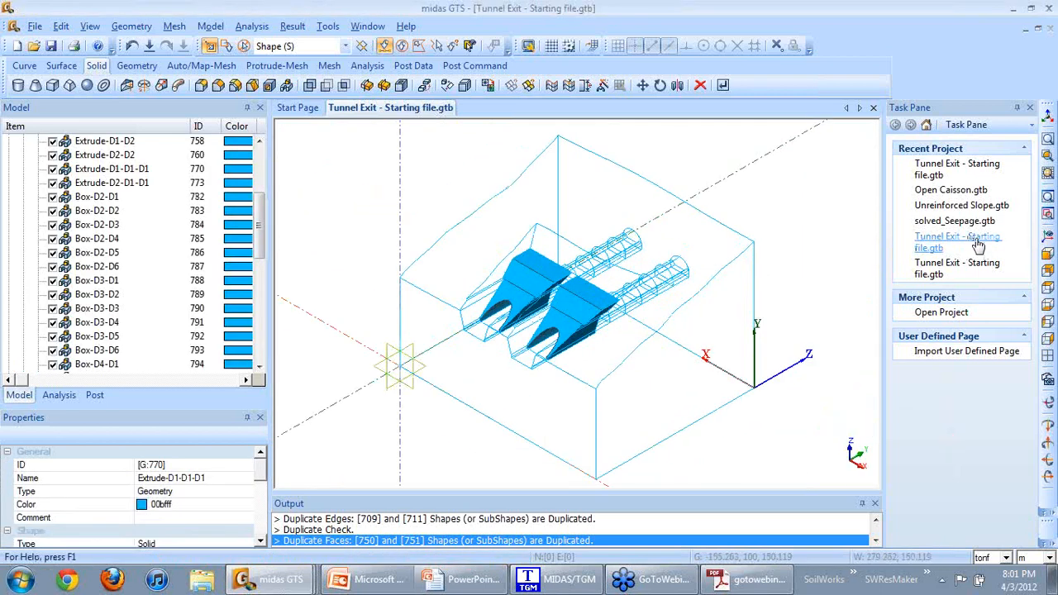
click(528, 85)
drag(73, 118, 181, 156)
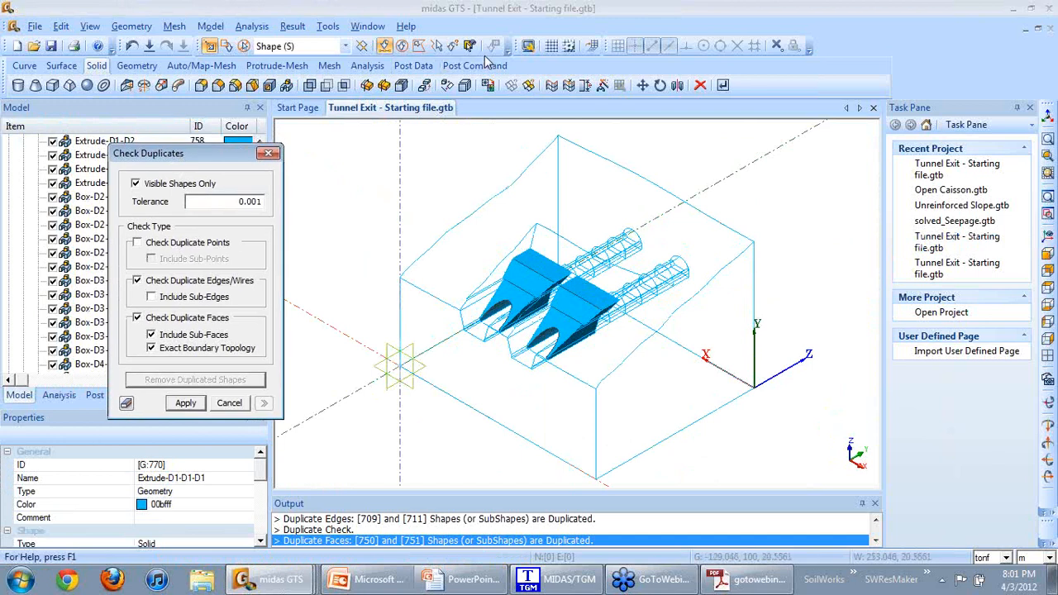
click(469, 46)
click(187, 403)
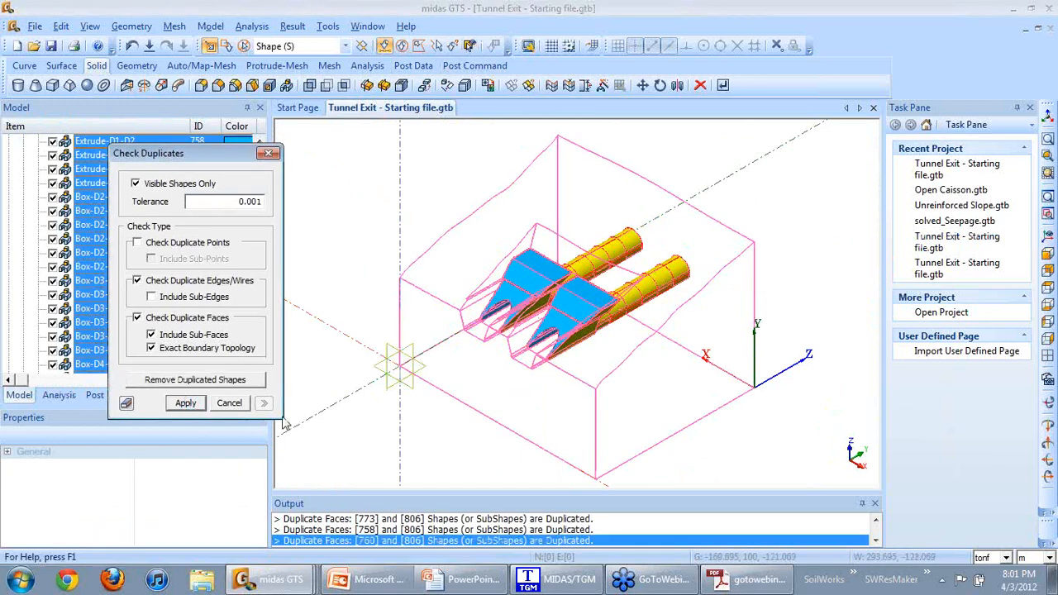
middle_drag(788, 450, 699, 375)
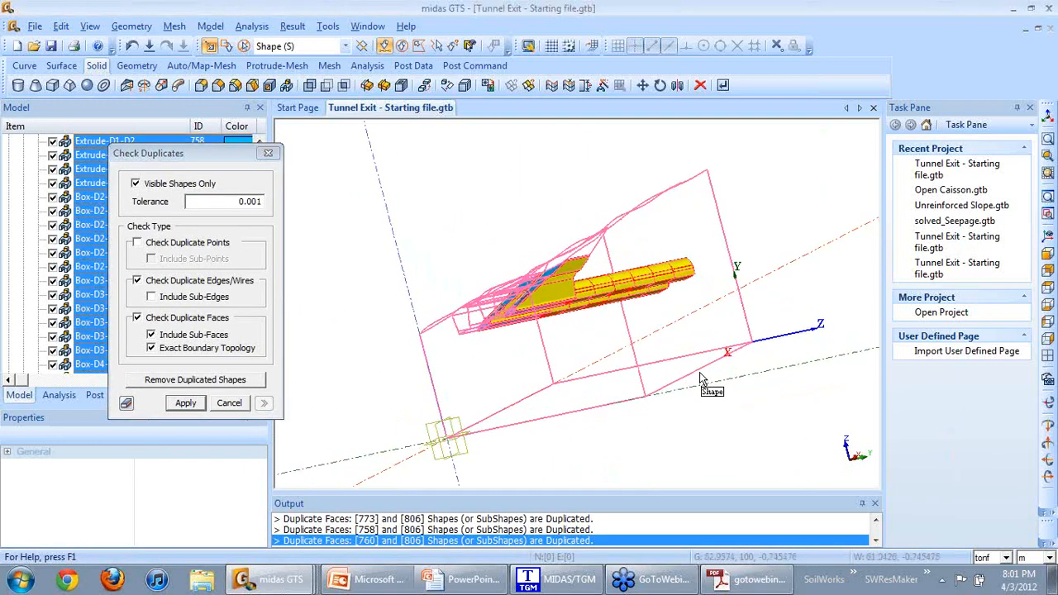
click(268, 152)
click(1046, 236)
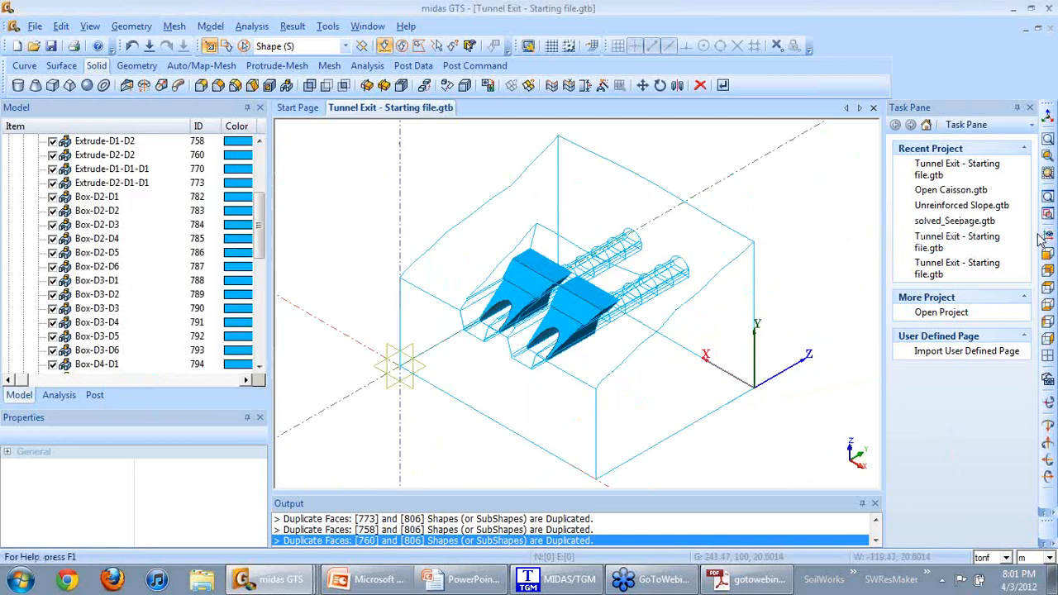
Collapse the solids list and set up an Edge Mesh Size control with Interval Length seeding of 4 m.
scroll(261, 246, up, 2)
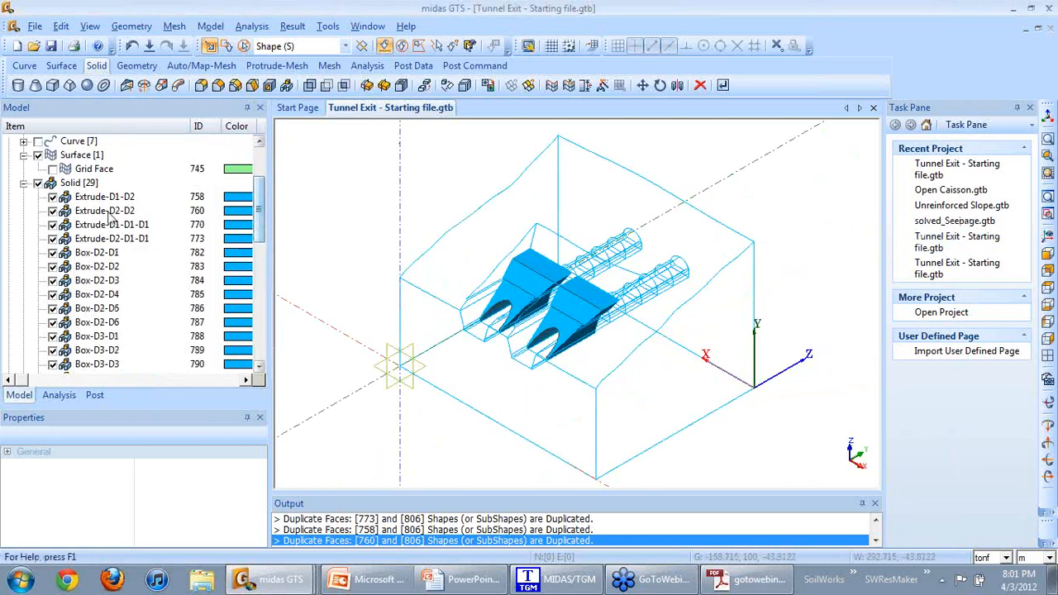
click(24, 183)
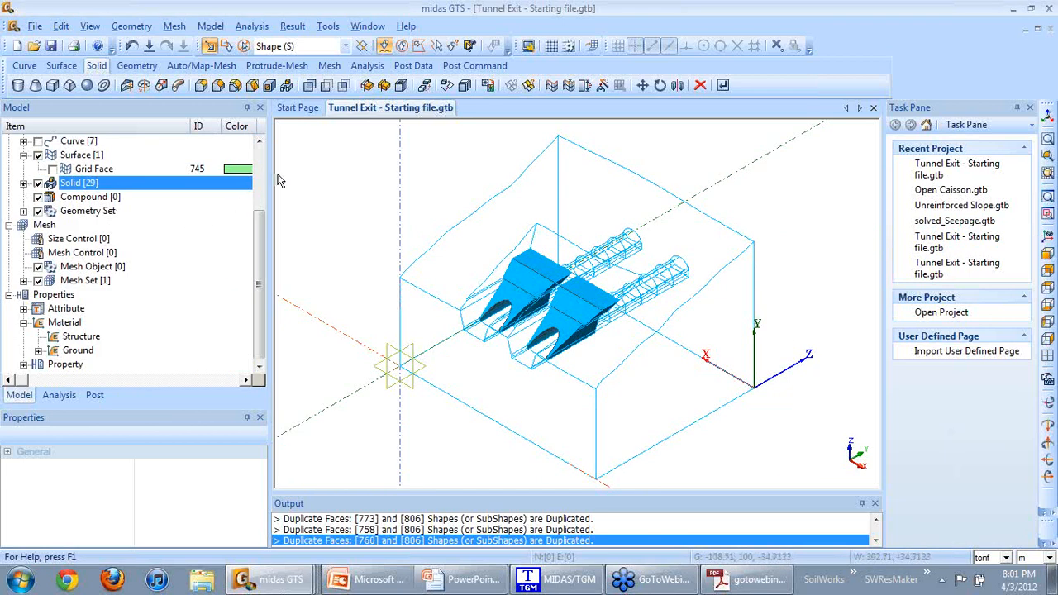
click(208, 66)
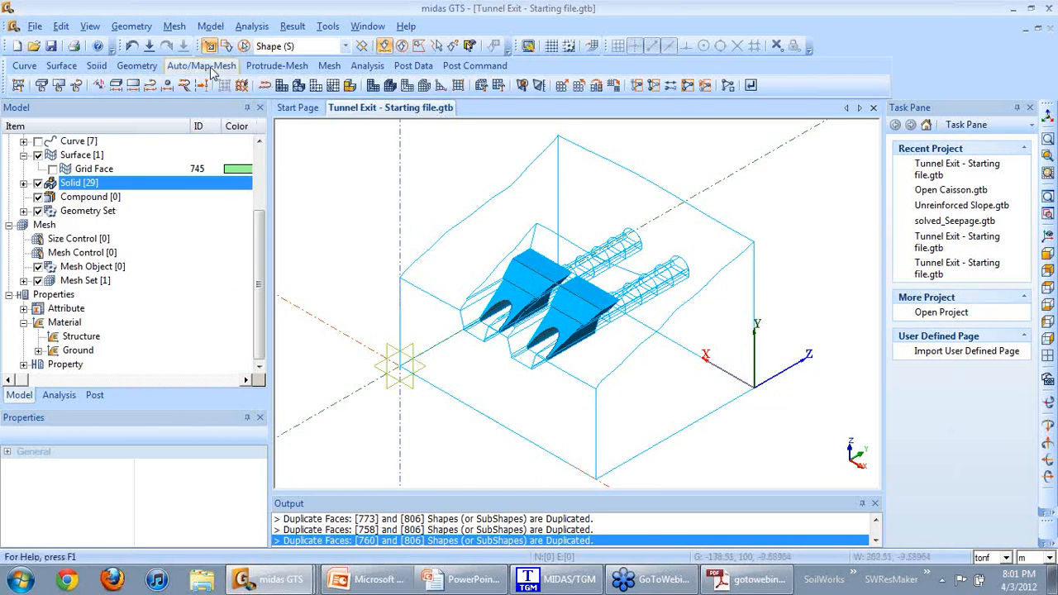
click(151, 86)
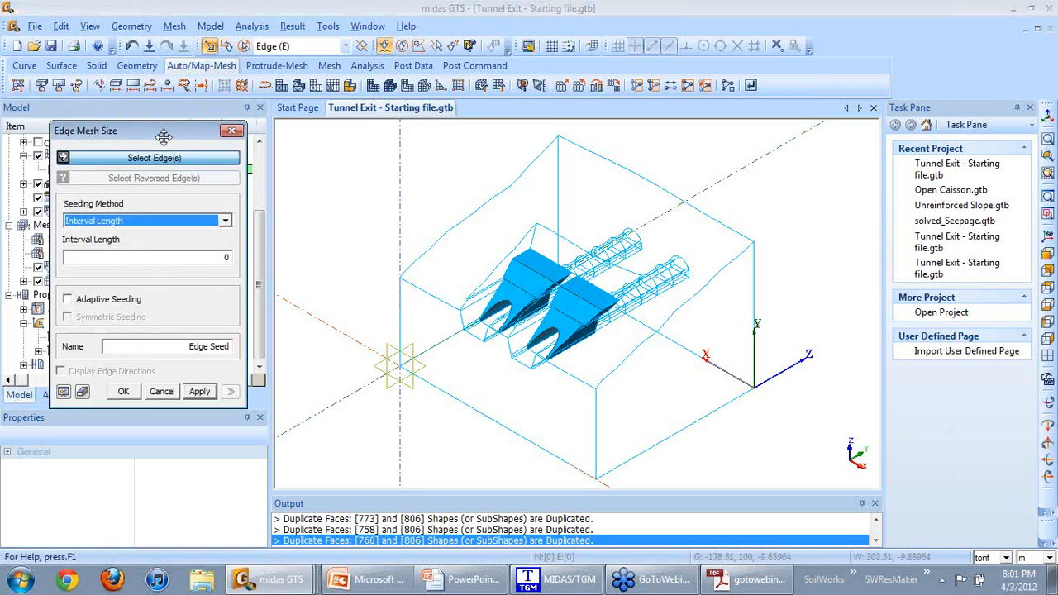
click(1046, 252)
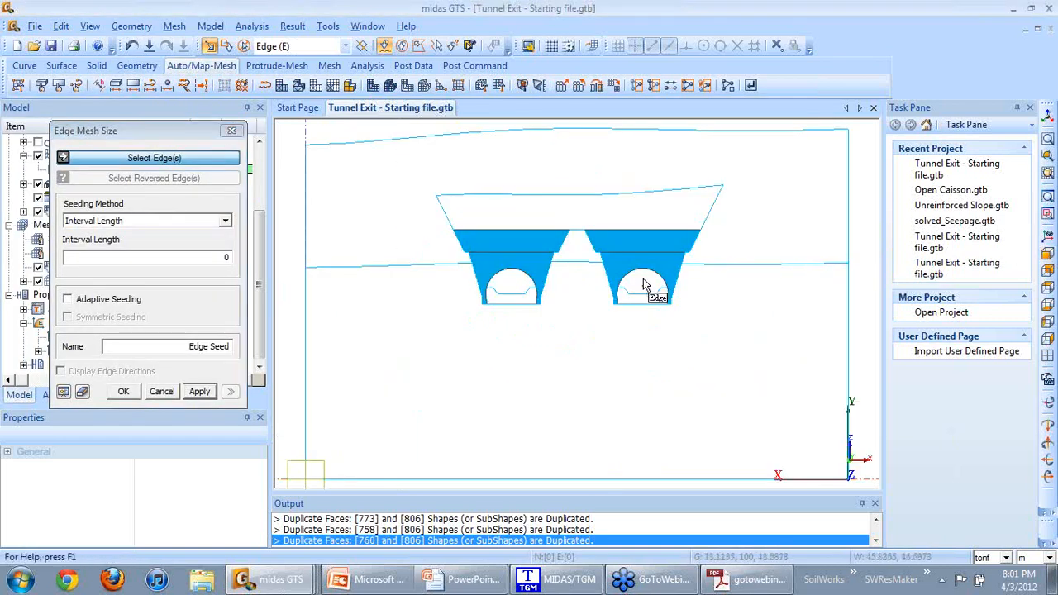
scroll(644, 281, down, 1)
scroll(649, 298, down, 2)
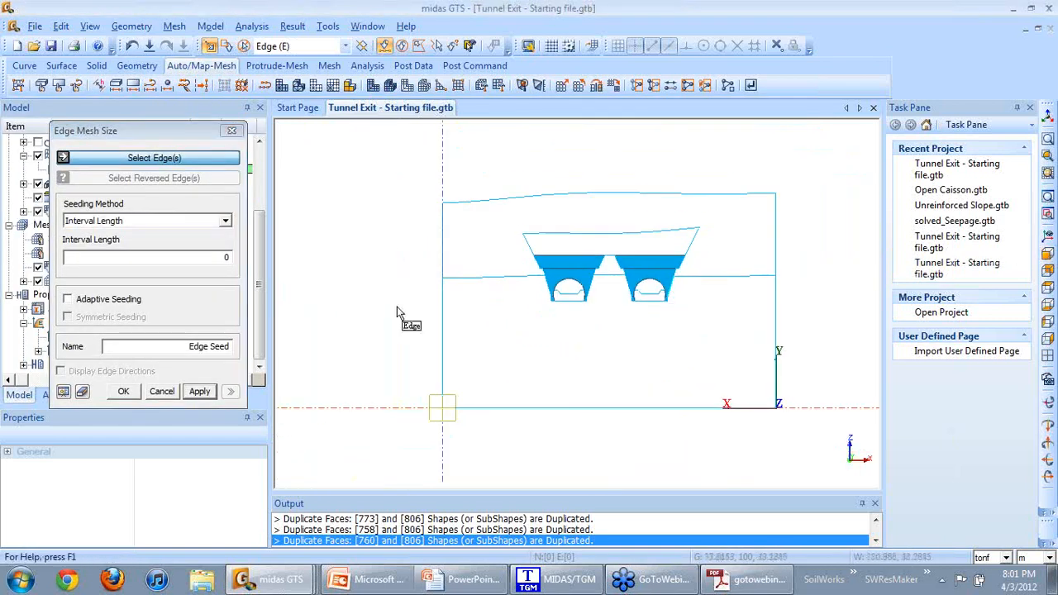
click(224, 220)
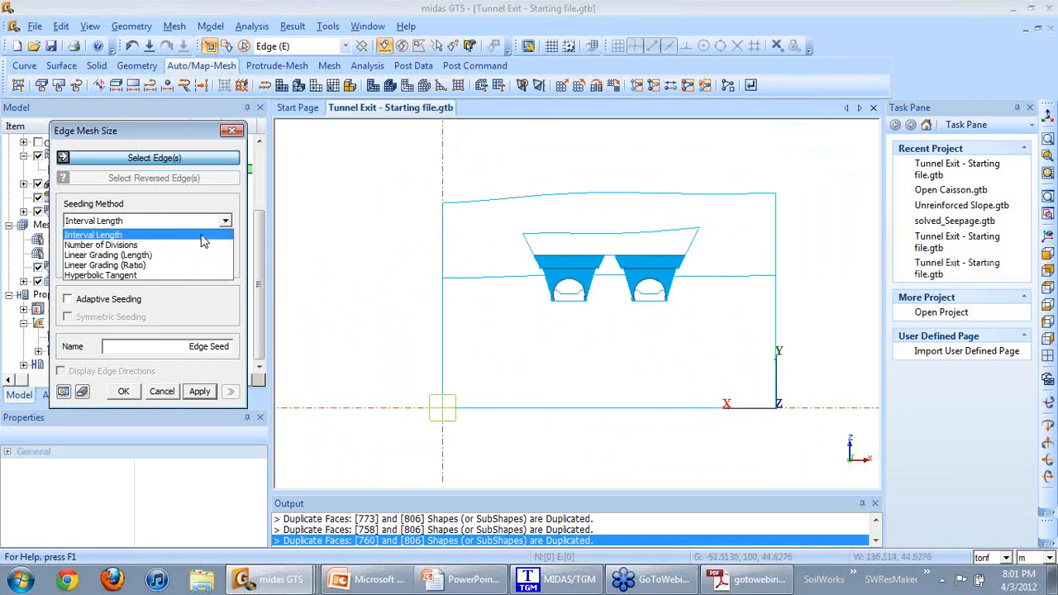
click(202, 236)
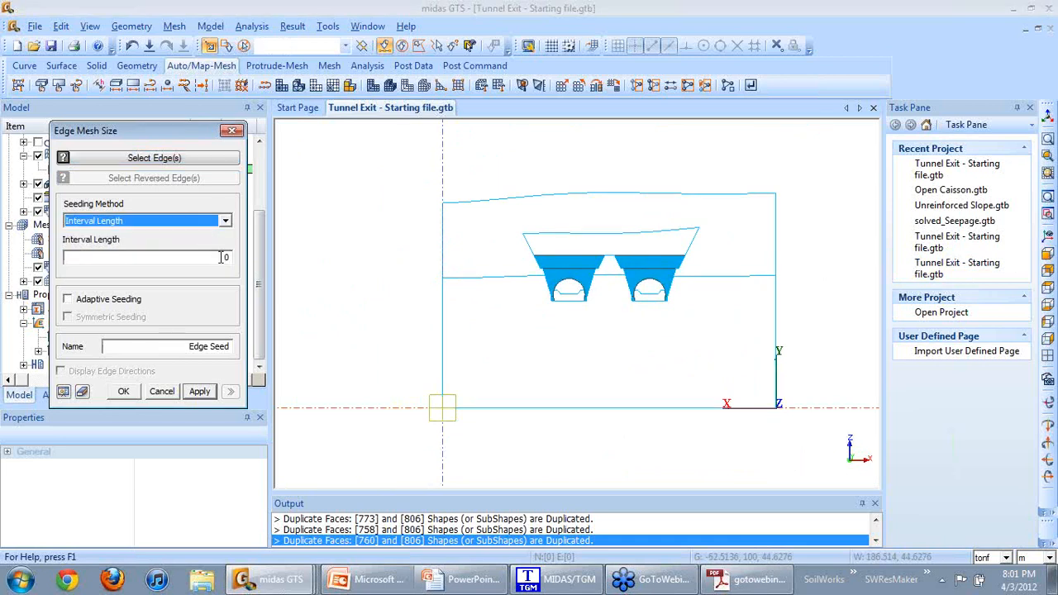
text(4)
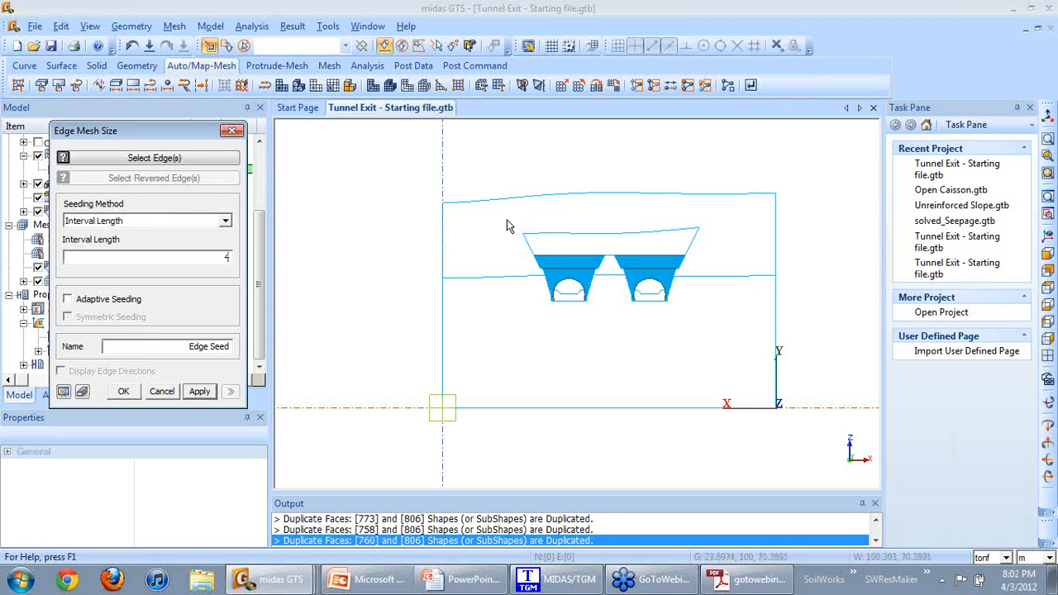
Window-select all edges of the tunnels, portals and exit cut in front view, and apply the edge seeding to them.
drag(506, 219, 712, 329)
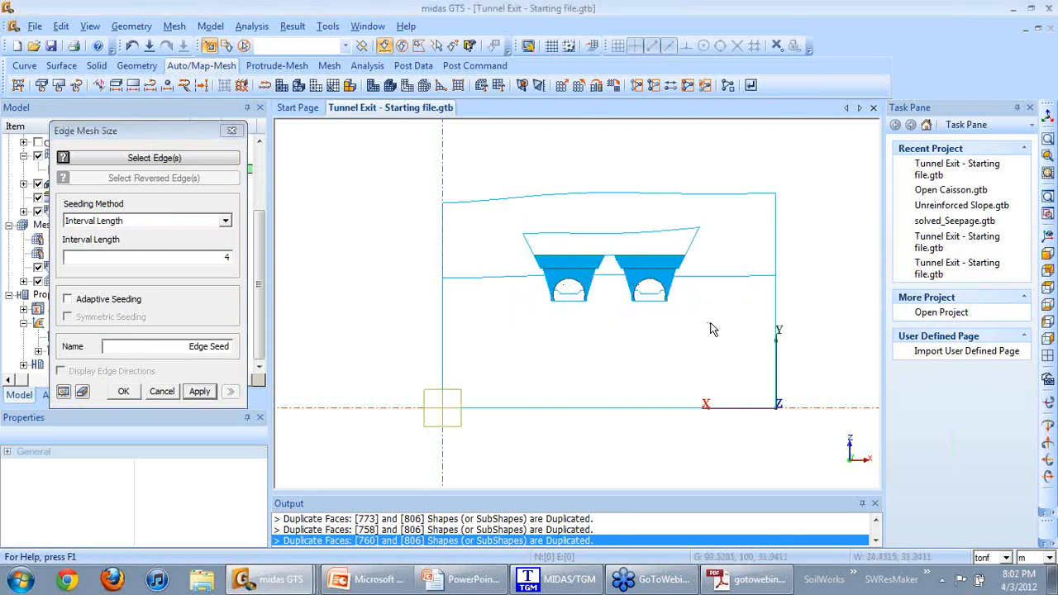
click(178, 157)
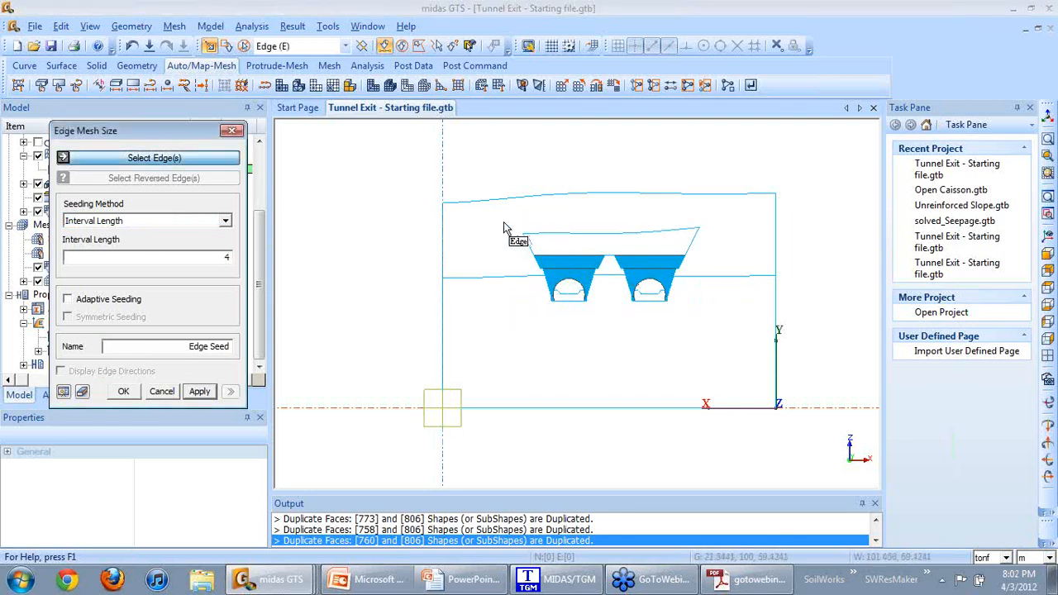
drag(504, 220, 724, 334)
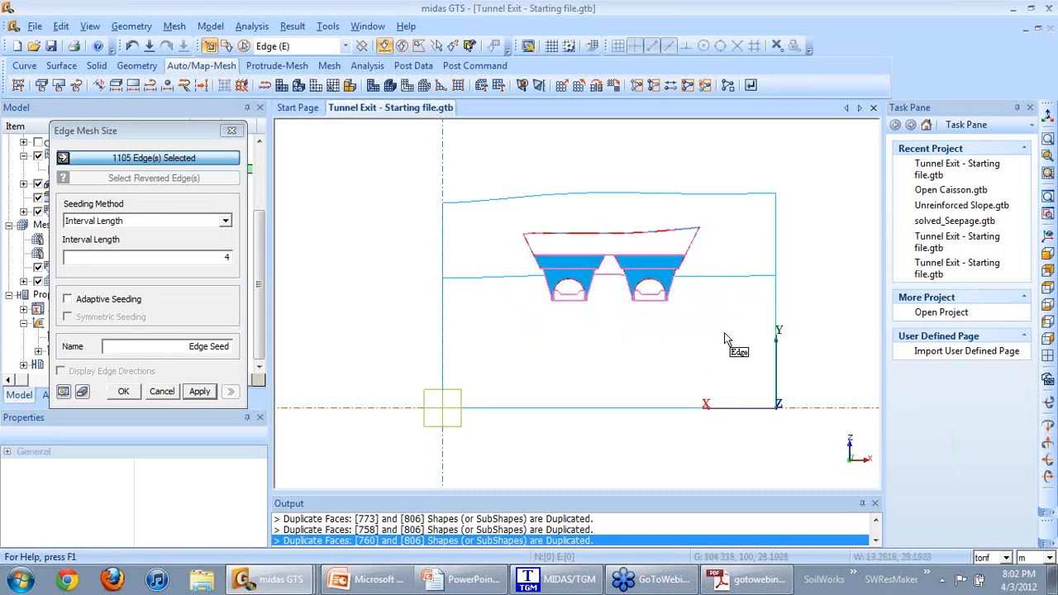
drag(152, 130, 252, 157)
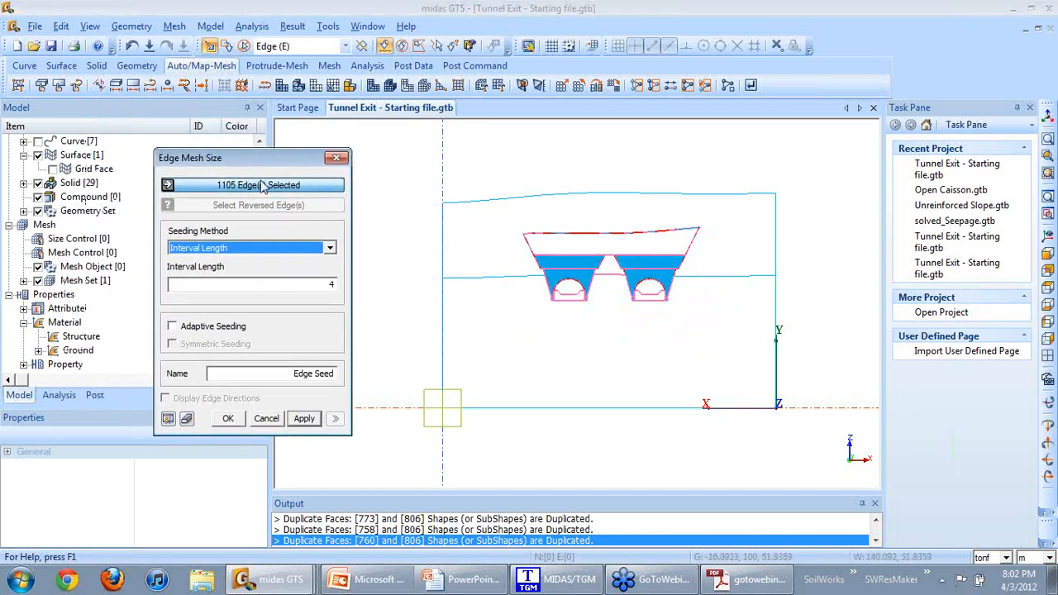
click(304, 418)
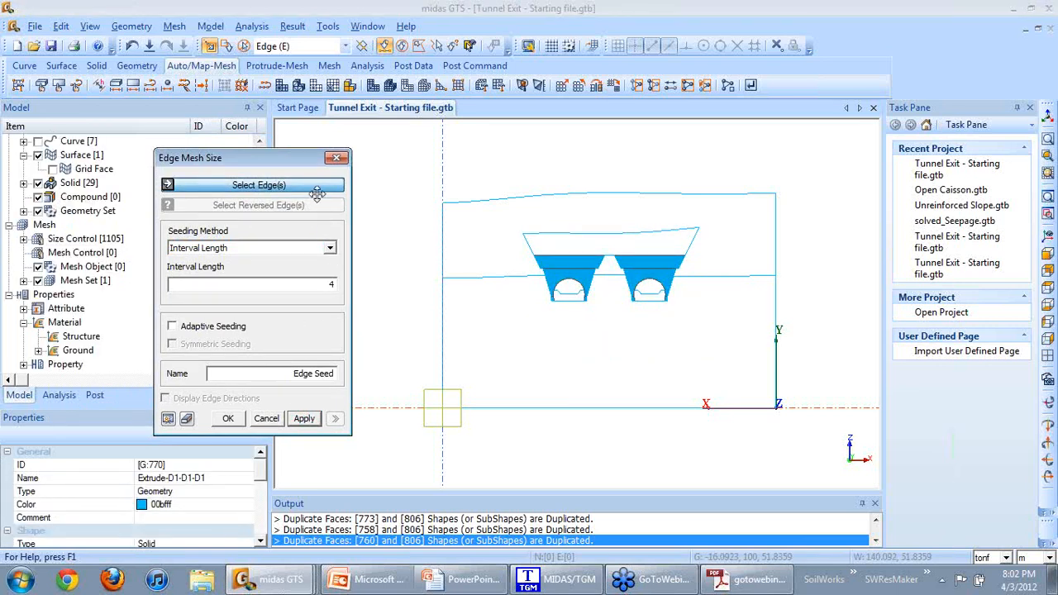
Change the edge seeding method to Linear Grading (Length) with a start length of 10 m and an end length of 4 m.
click(328, 250)
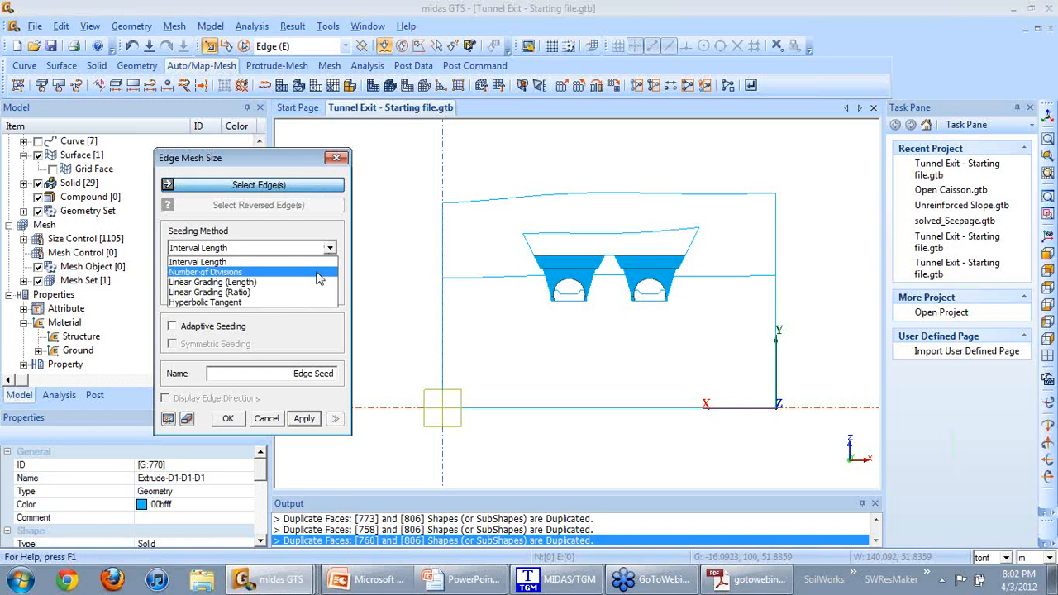
click(319, 283)
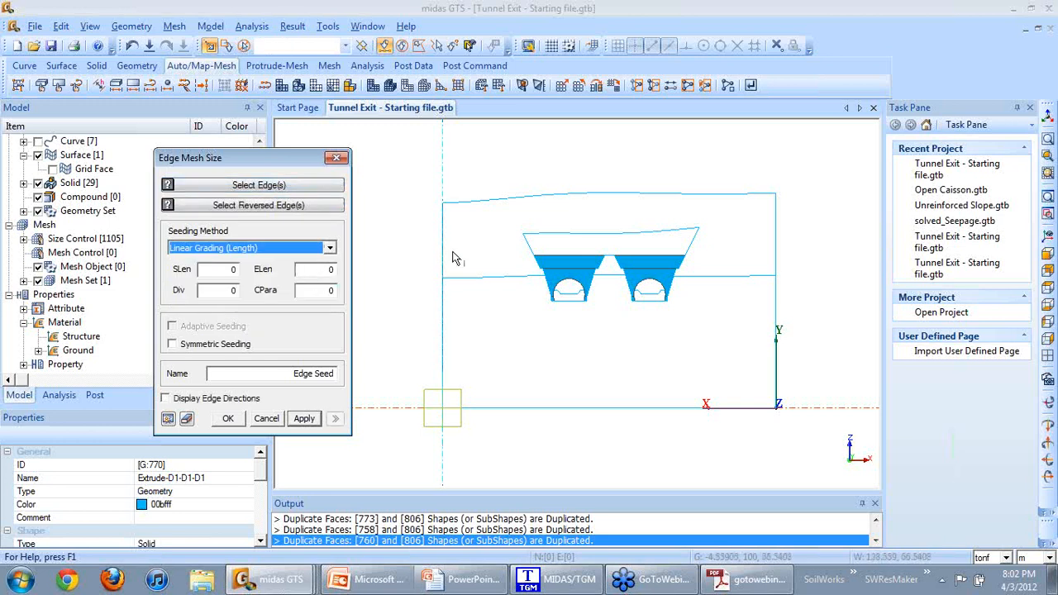
click(289, 188)
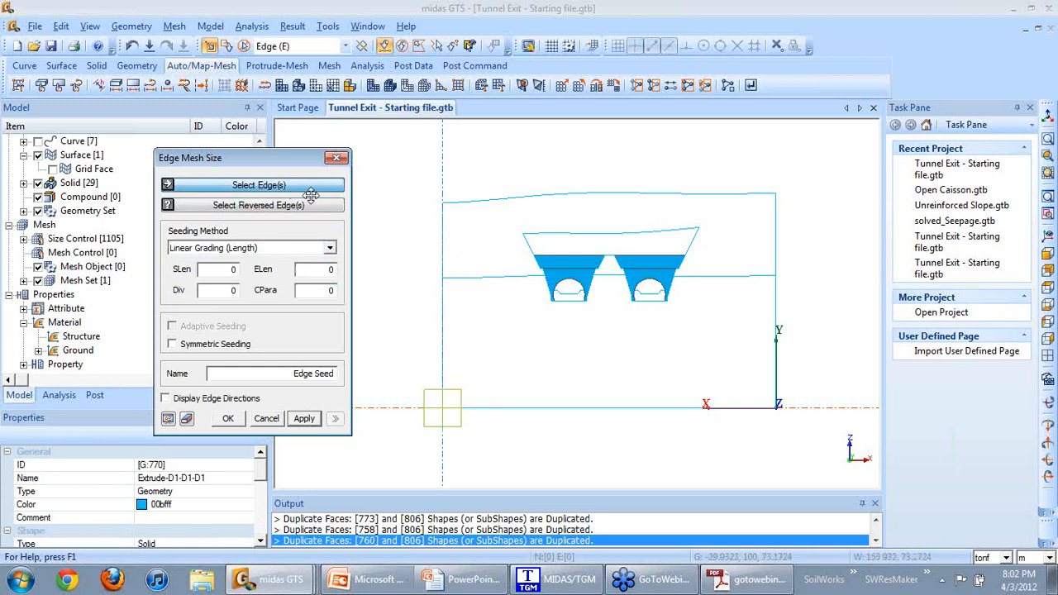
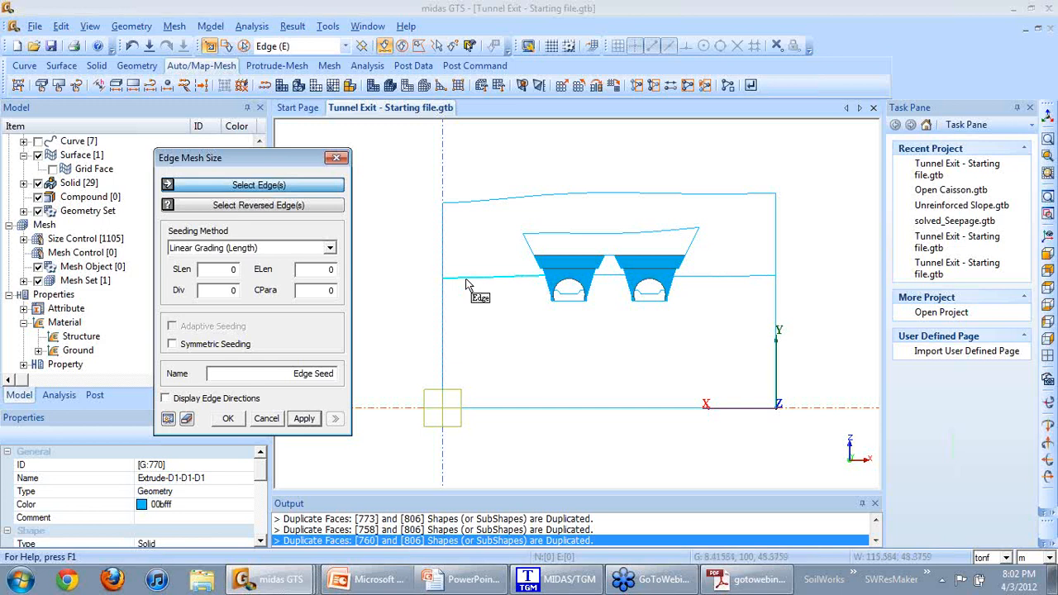
double_click(232, 269)
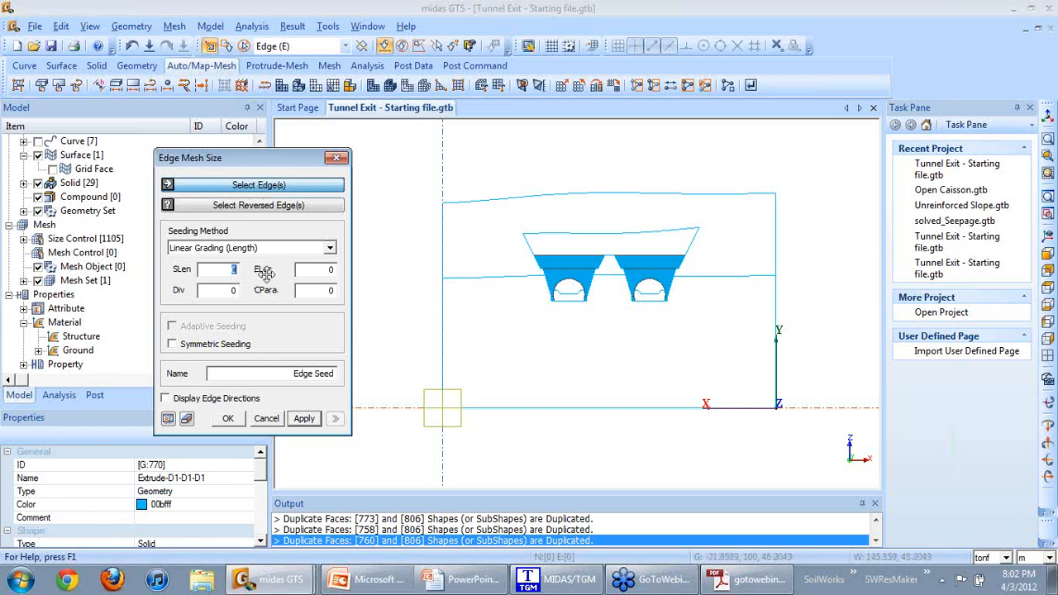
double_click(319, 271)
double_click(229, 271)
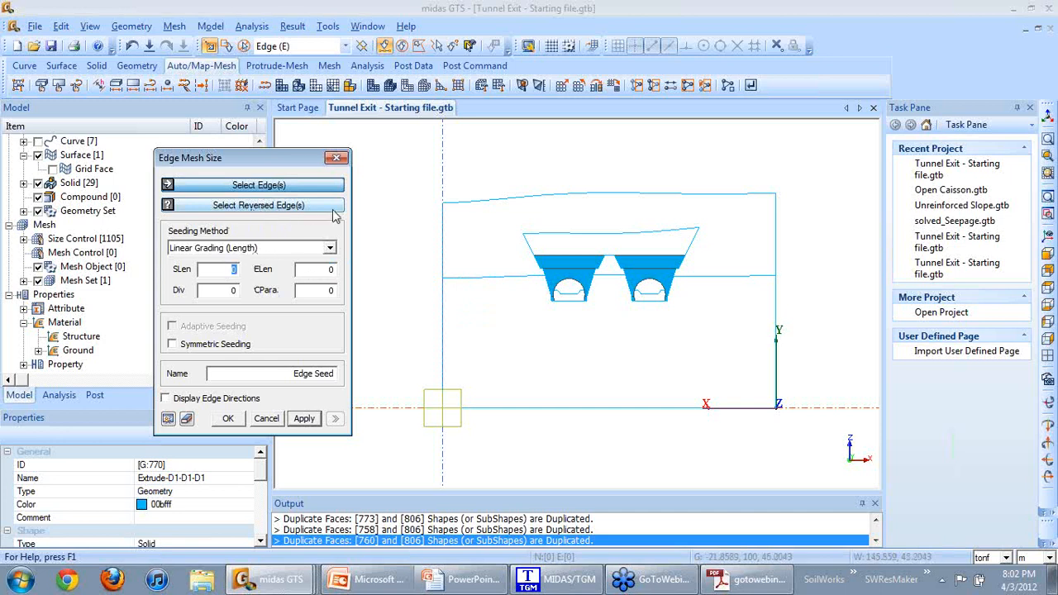
drag(258, 158, 311, 156)
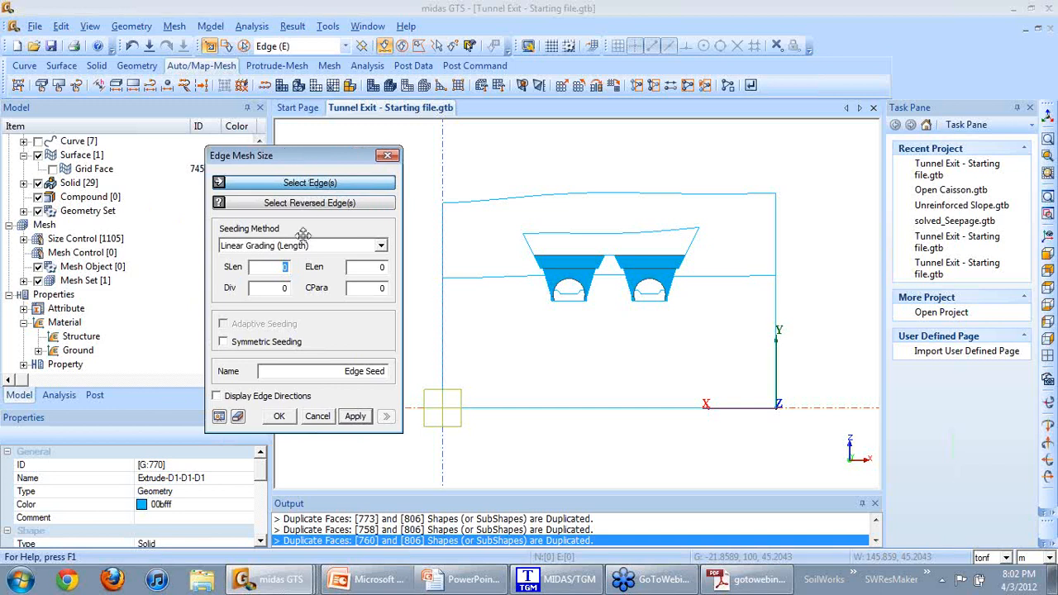
text(10)
key(Tab)
text(4)
drag(306, 158, 286, 157)
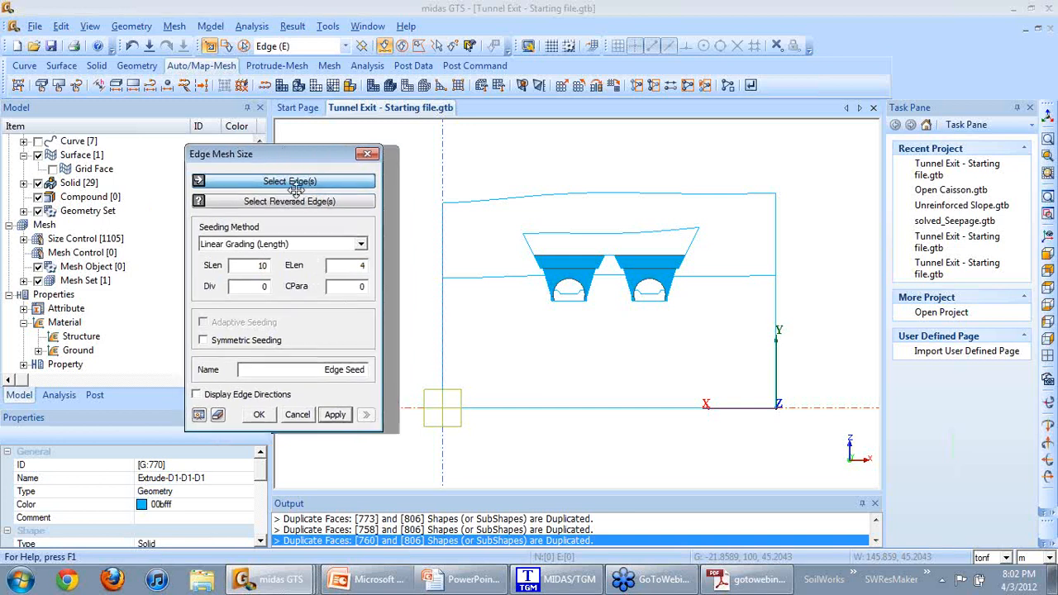
Seed the two horizontal ground edges beside the tunnel cut, choosing the left one normally and the right one as a reversed edge.
click(477, 282)
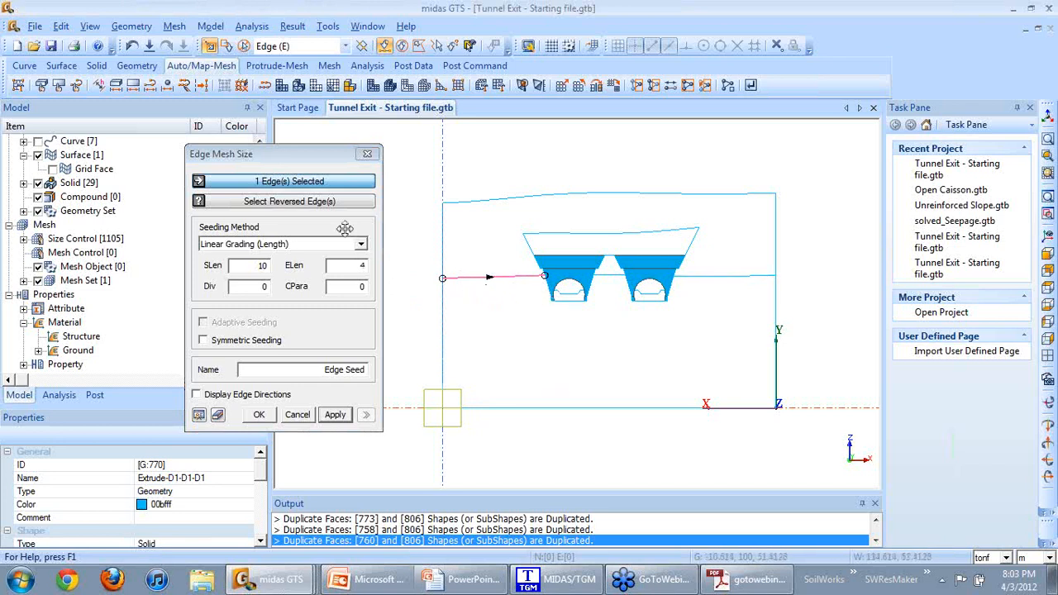
click(324, 207)
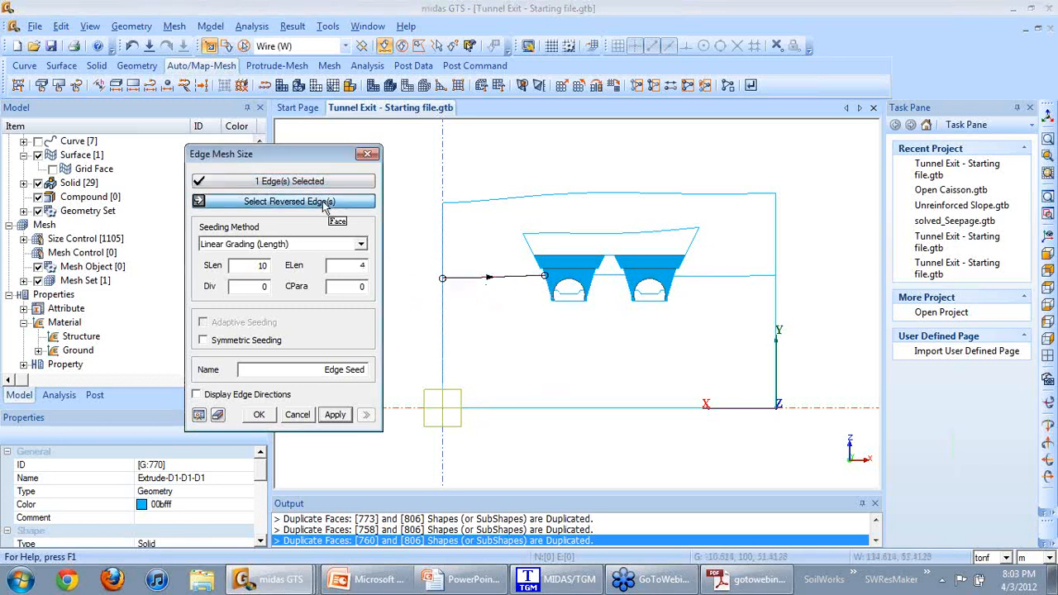
click(694, 283)
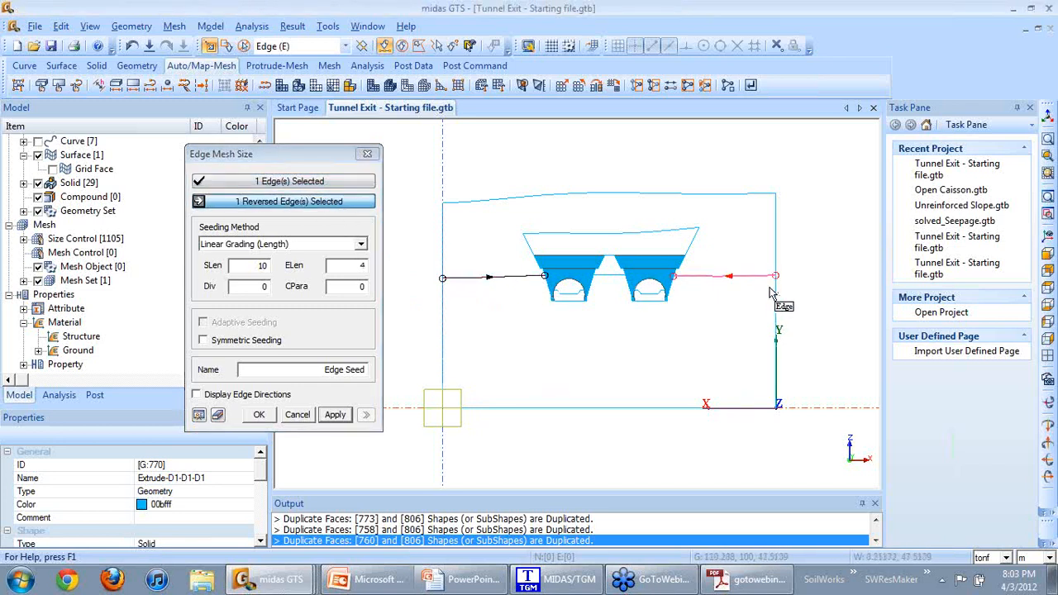
click(260, 414)
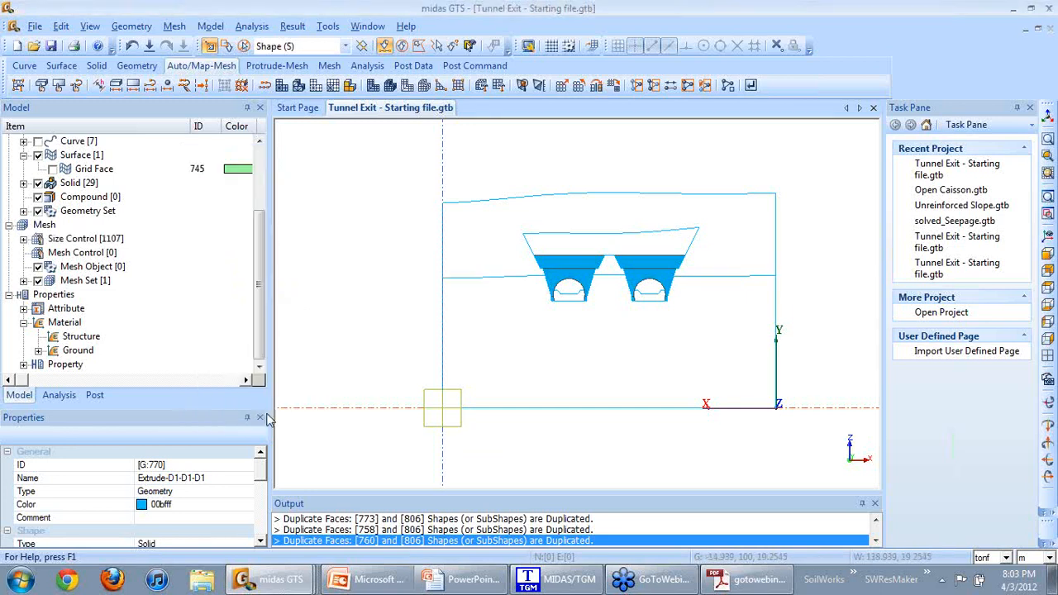
Display the mesh seeds on all shapes in isometric view.
click(1047, 232)
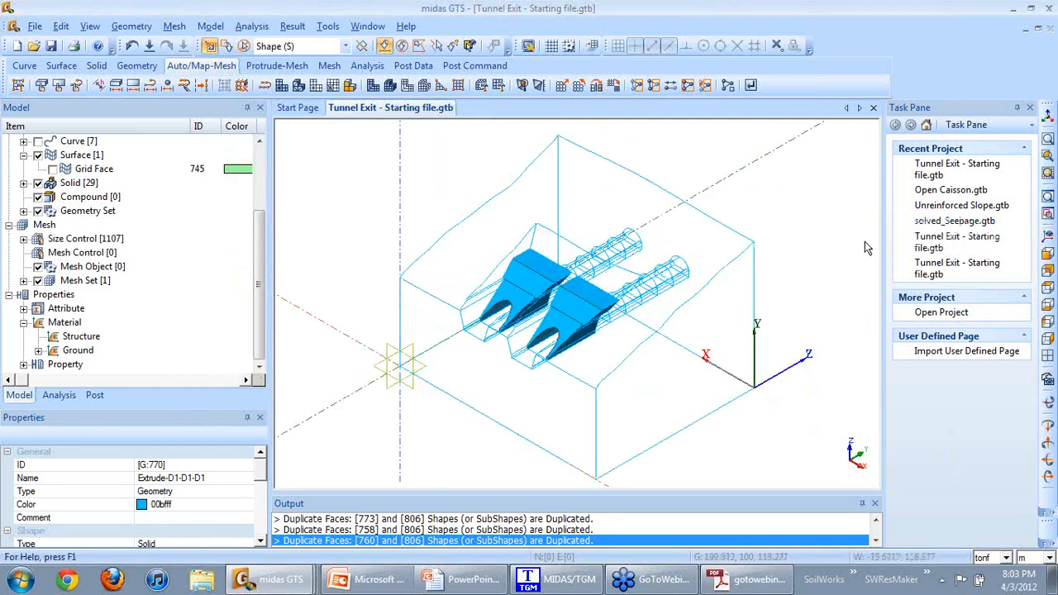
click(469, 46)
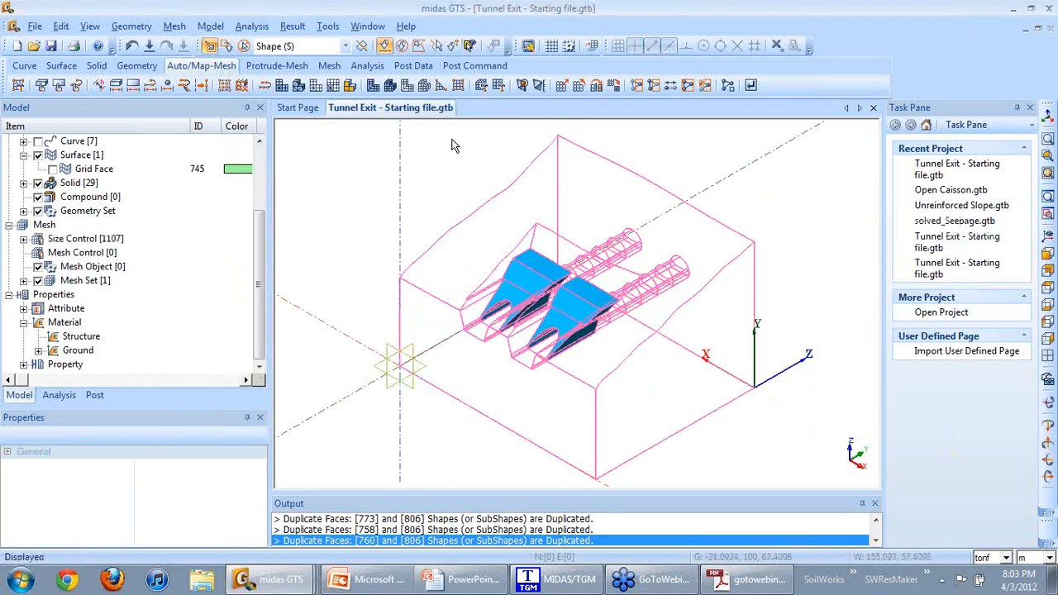
right_click(448, 288)
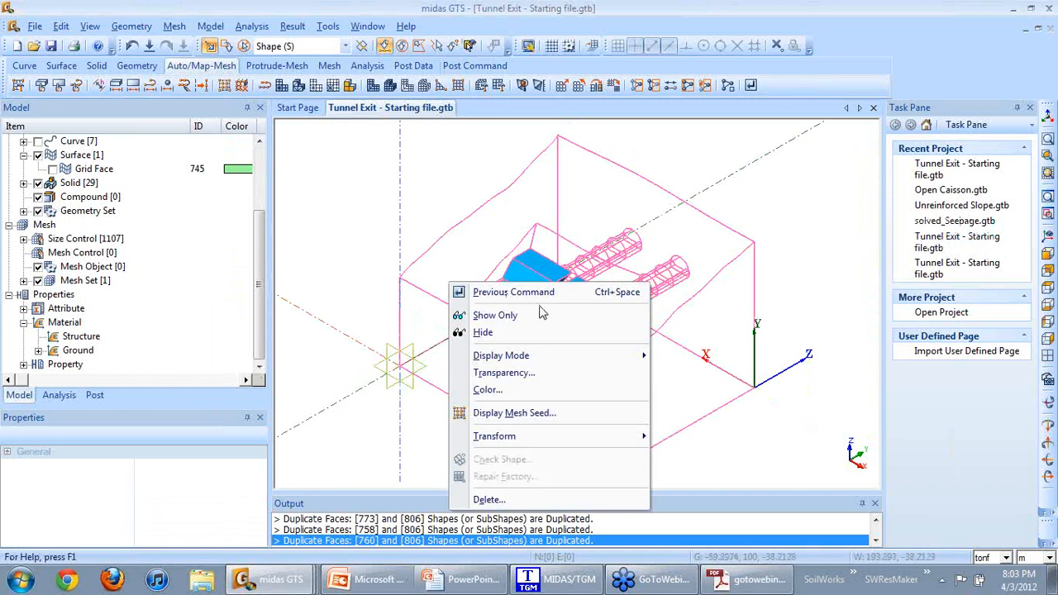
click(512, 412)
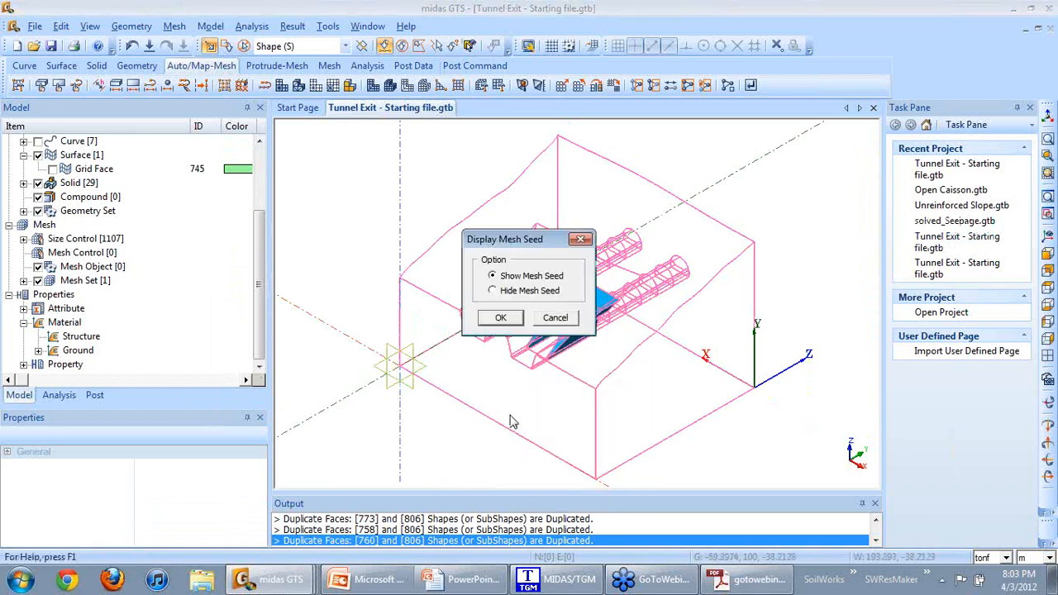
drag(515, 245, 230, 253)
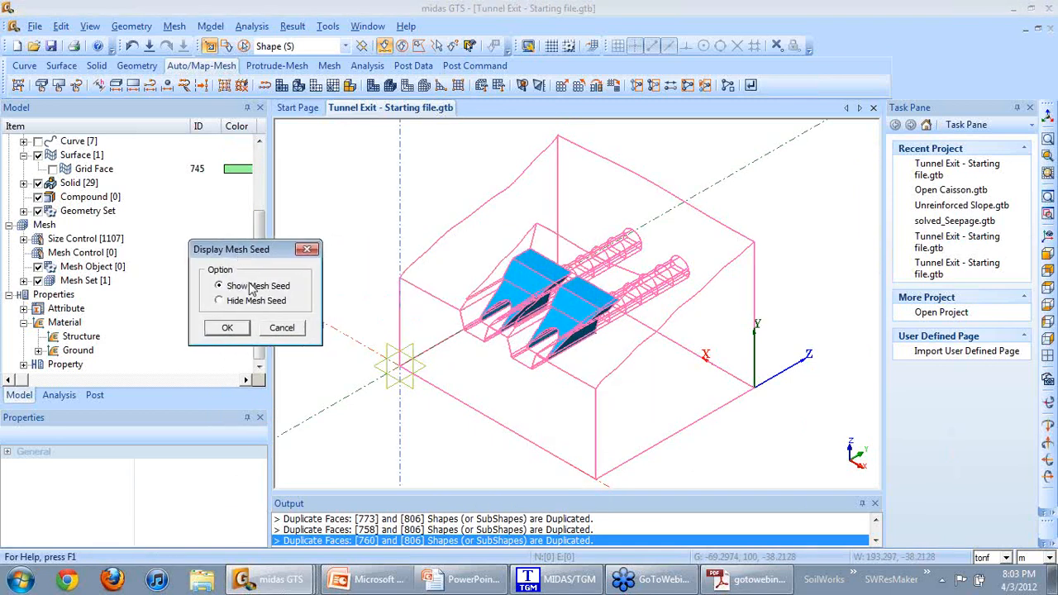
click(228, 328)
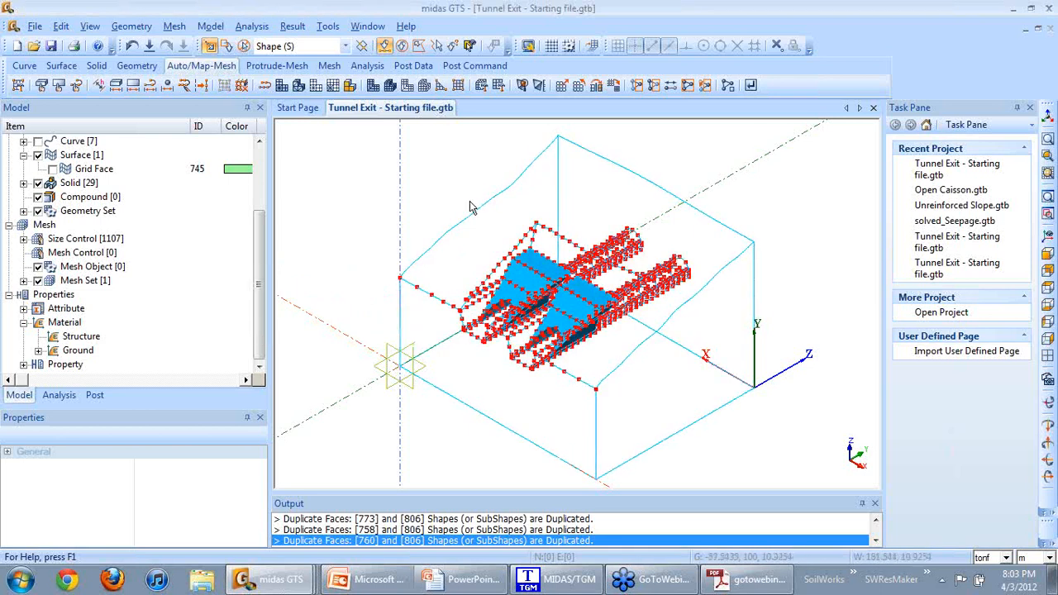
Hide the mesh seeds on all displayed shapes.
click(469, 46)
right_click(489, 241)
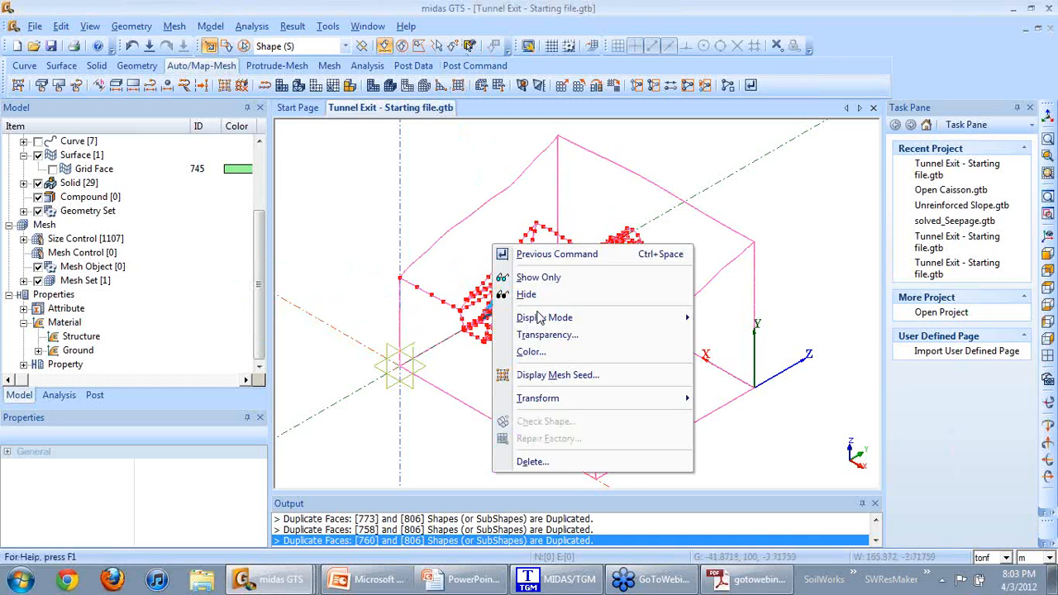
click(499, 375)
click(494, 291)
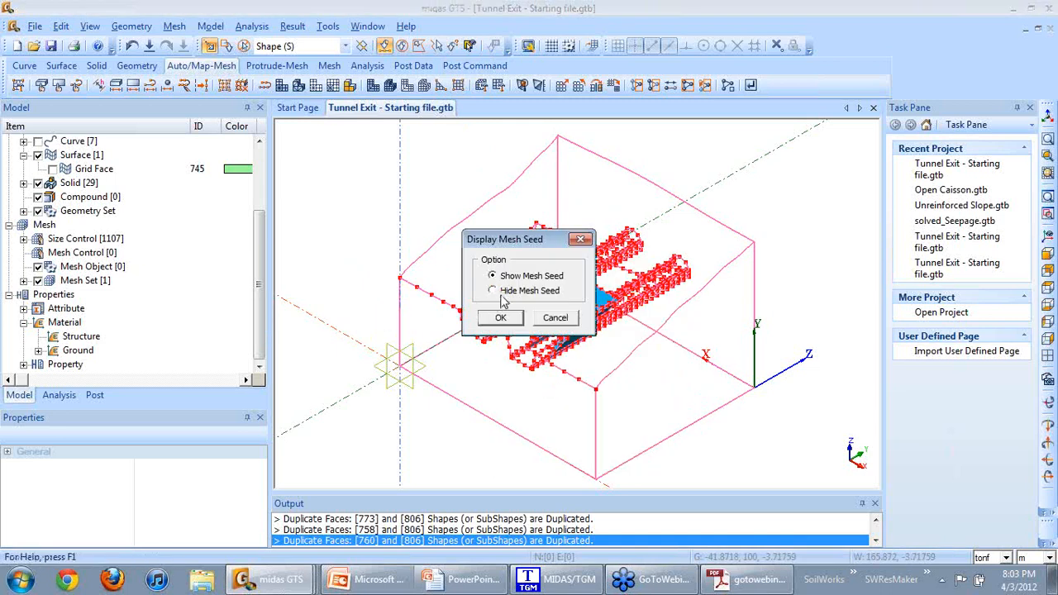
click(500, 318)
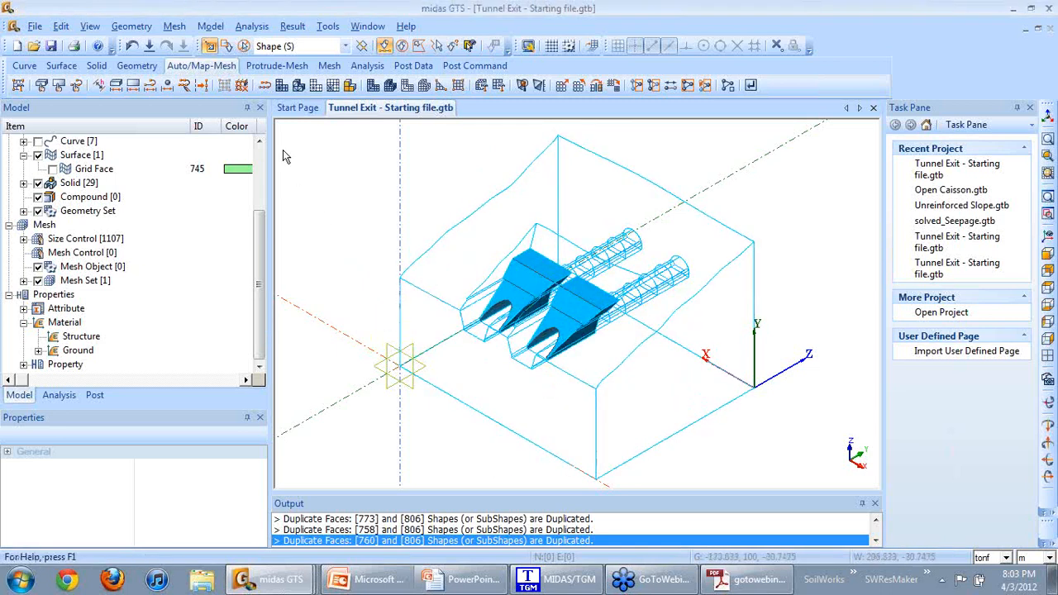
Set up Auto-Mesh Solid with an element size of 10 m and the ground attribute.
click(298, 91)
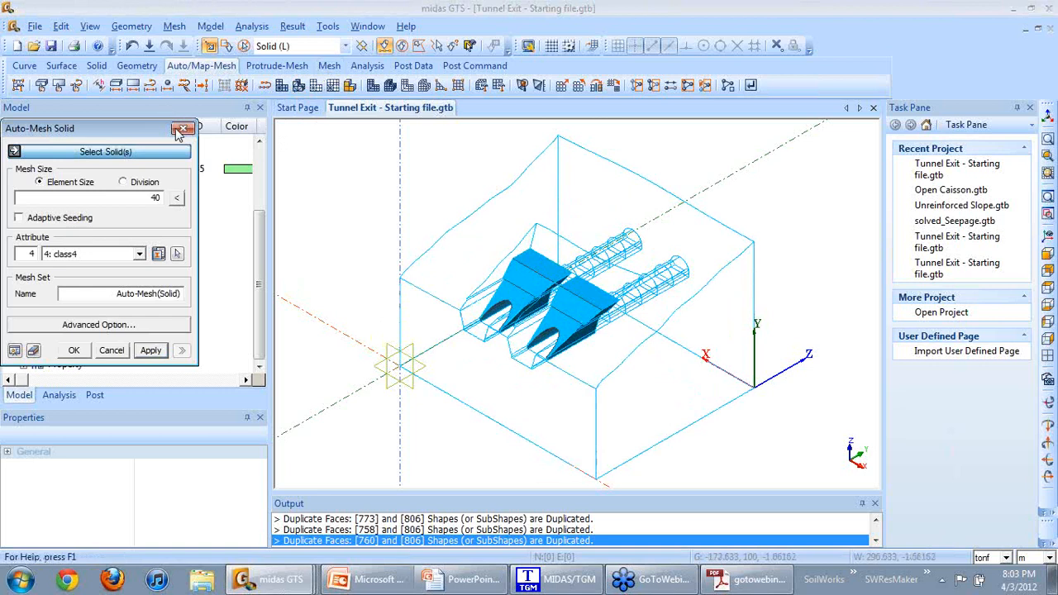
drag(138, 132, 281, 146)
double_click(282, 212)
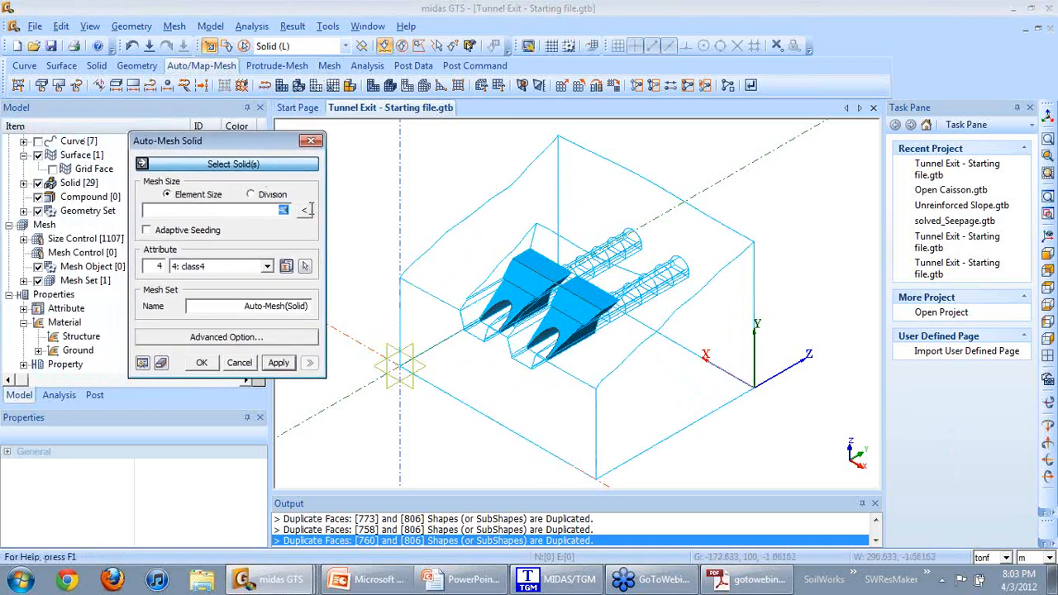
text(10)
click(267, 266)
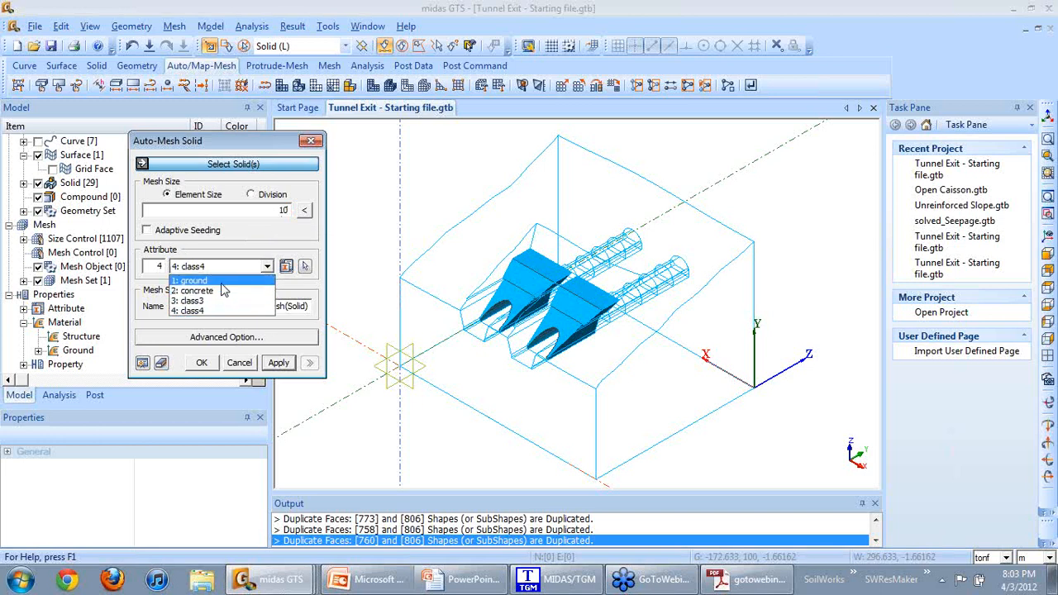
click(219, 281)
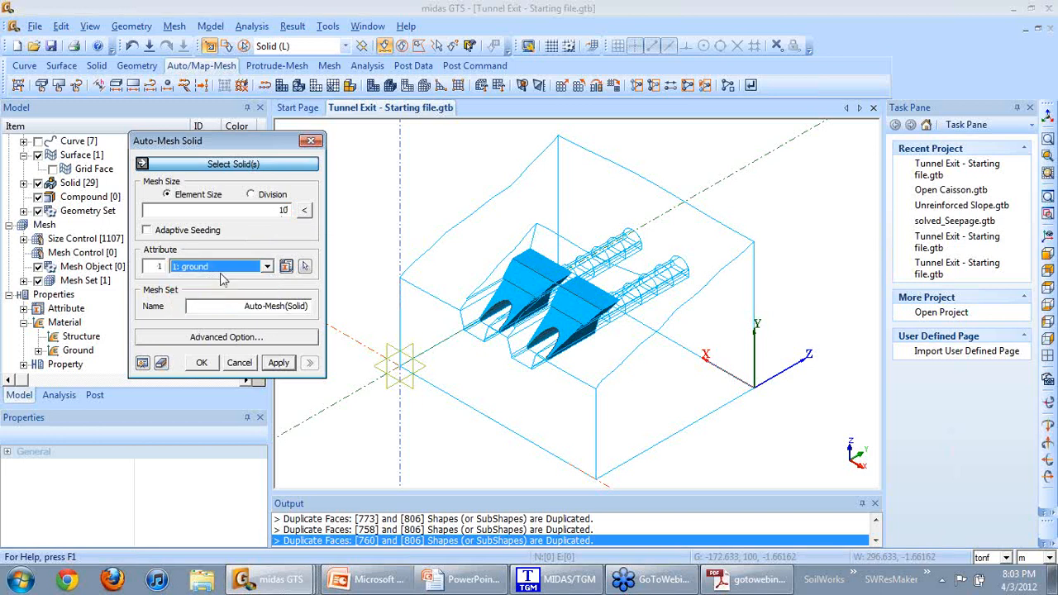
Examine the solid attribute definition form and the advanced meshing options, such as Match Adjacent Faces, without changing them.
click(285, 267)
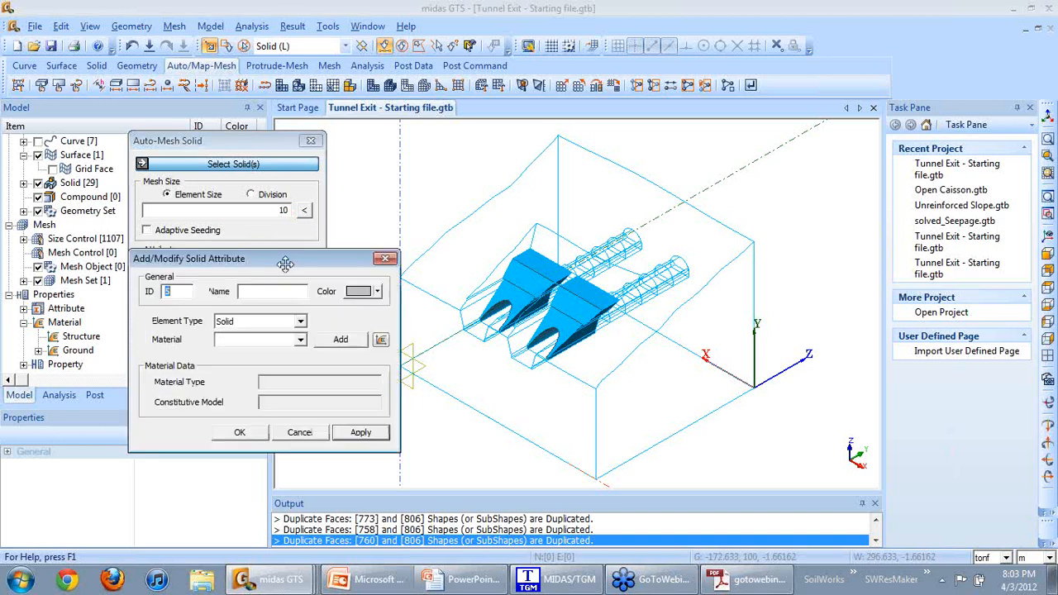
drag(285, 263, 481, 167)
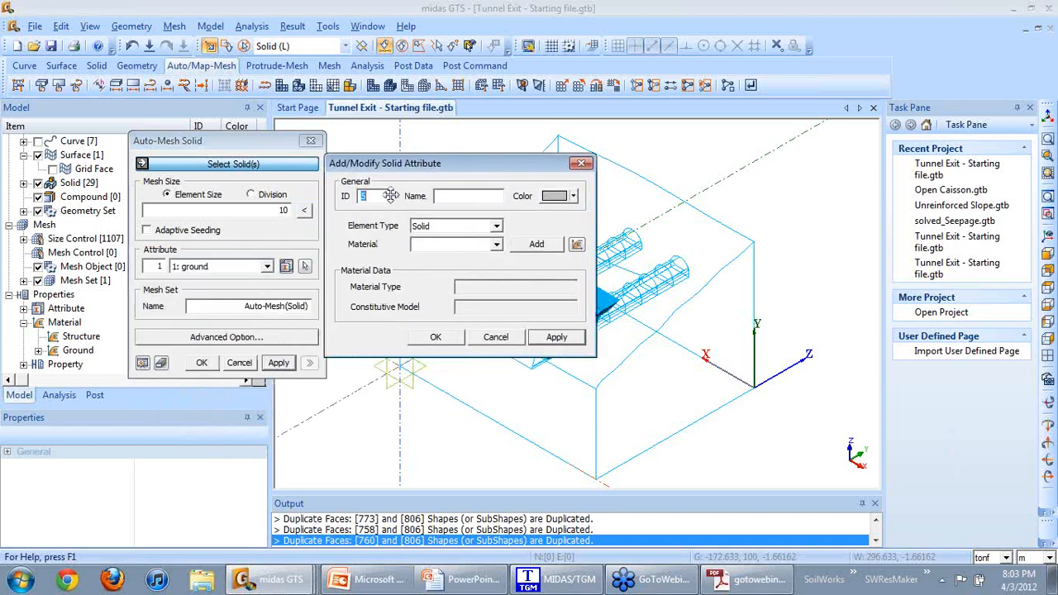
click(581, 163)
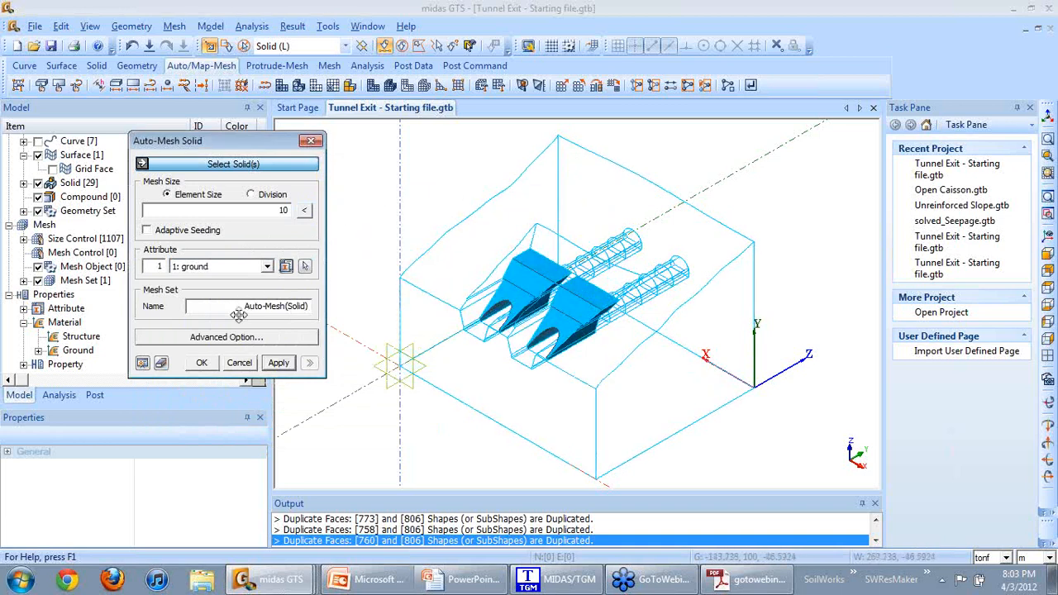
click(240, 341)
drag(441, 151, 460, 102)
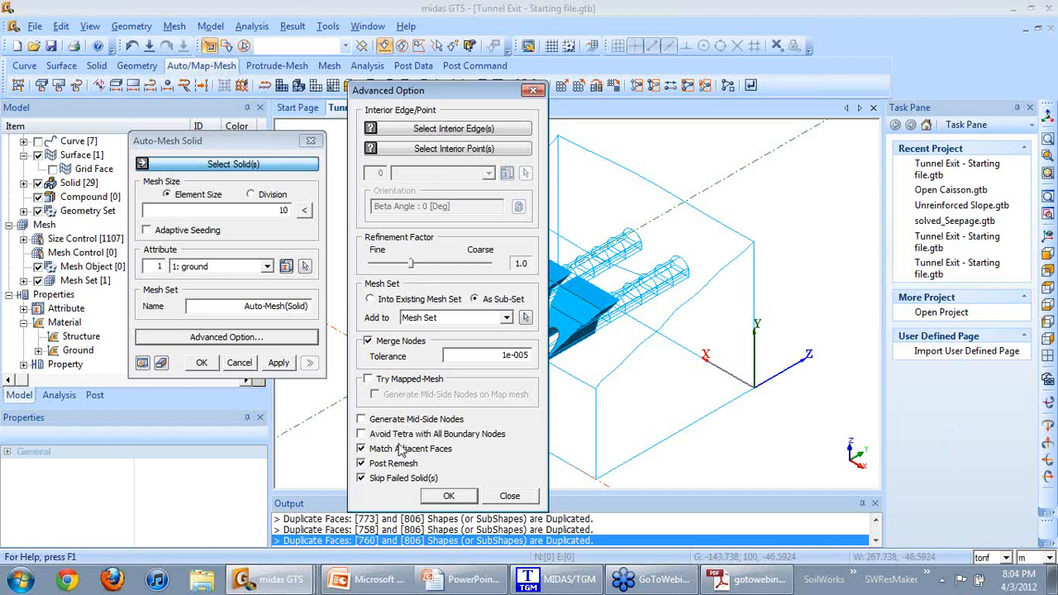
click(527, 496)
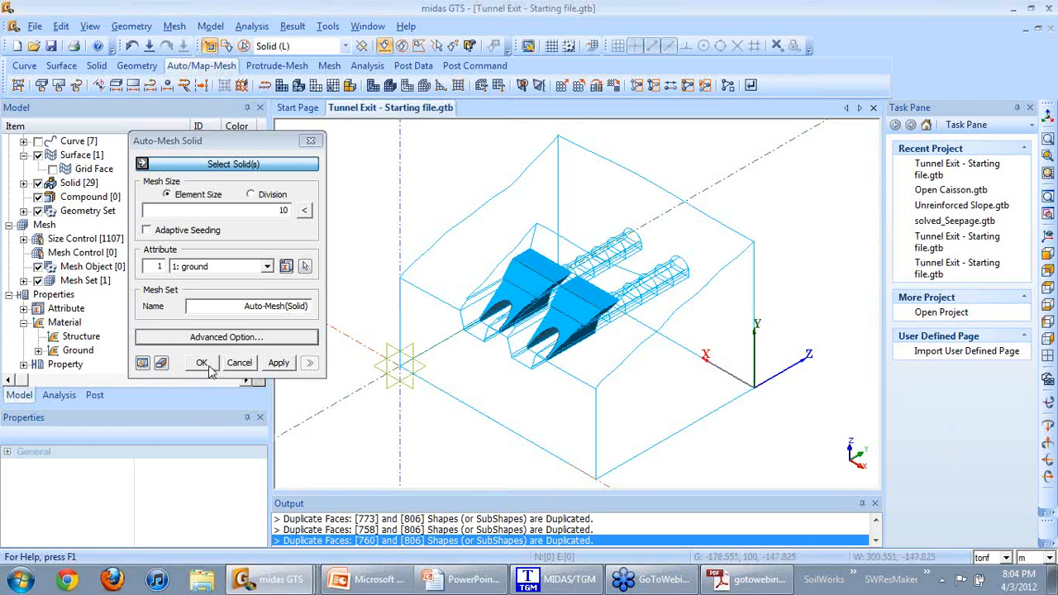
Select all displayed solids and generate their mesh.
click(469, 45)
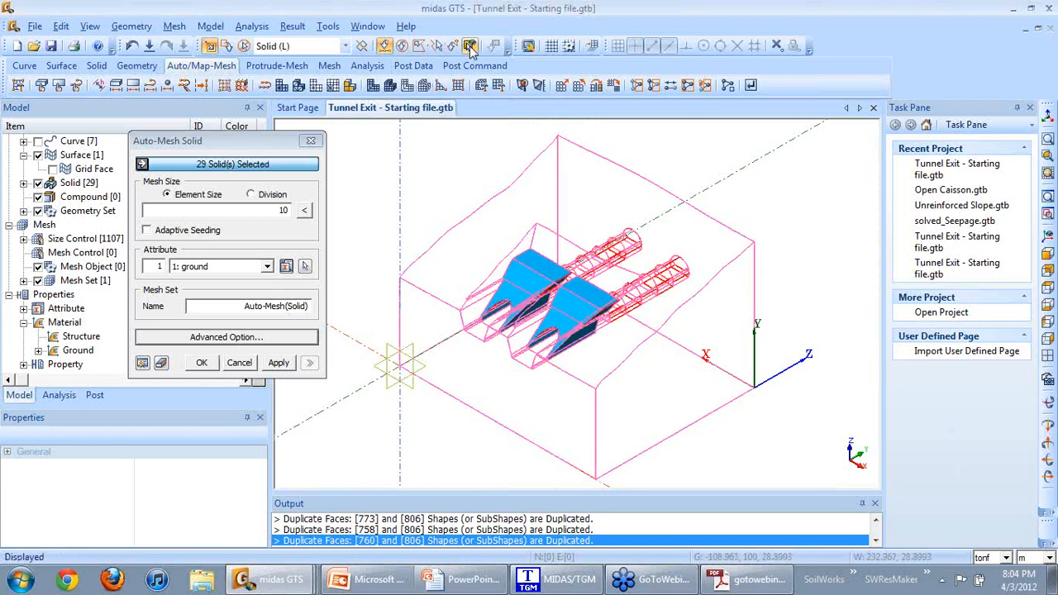
click(201, 363)
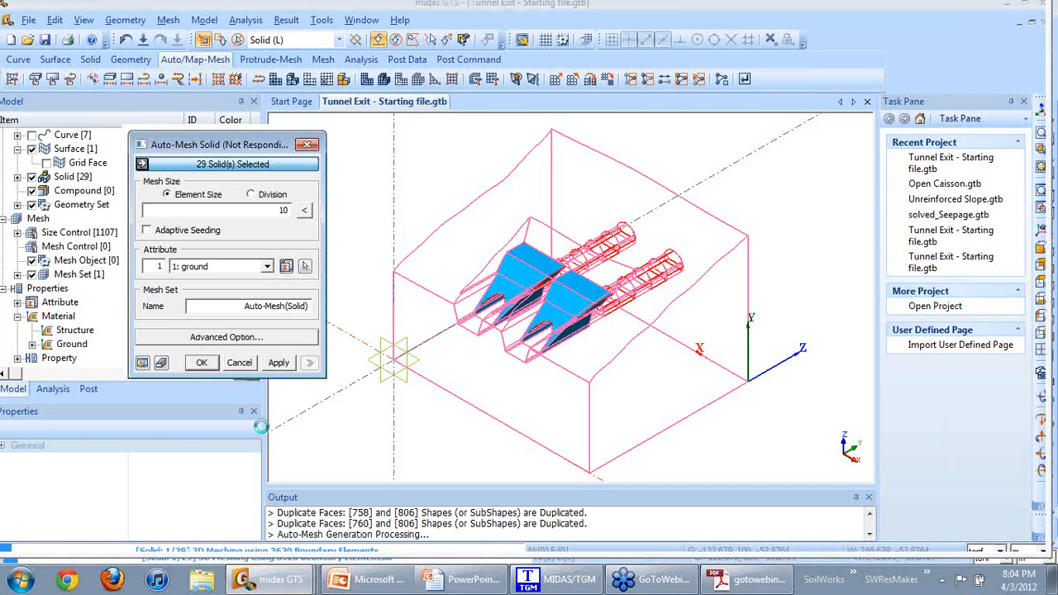
Switch to the PowerPoint slide show and advance from the Property title slide to the Elements slide.
key(alt+Tab)
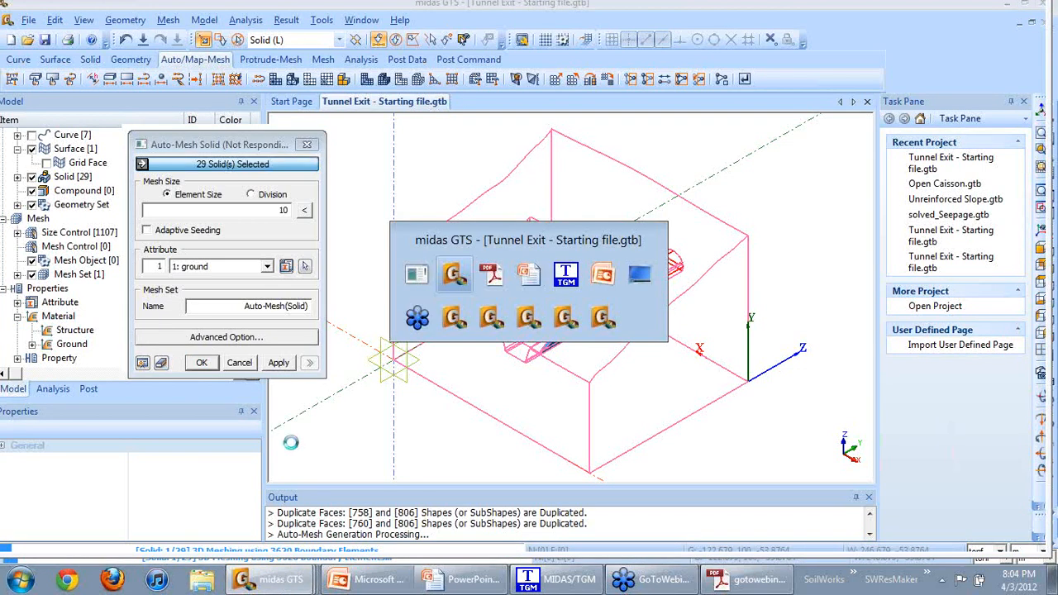
key(alt+Tab)
key(alt+Tab)
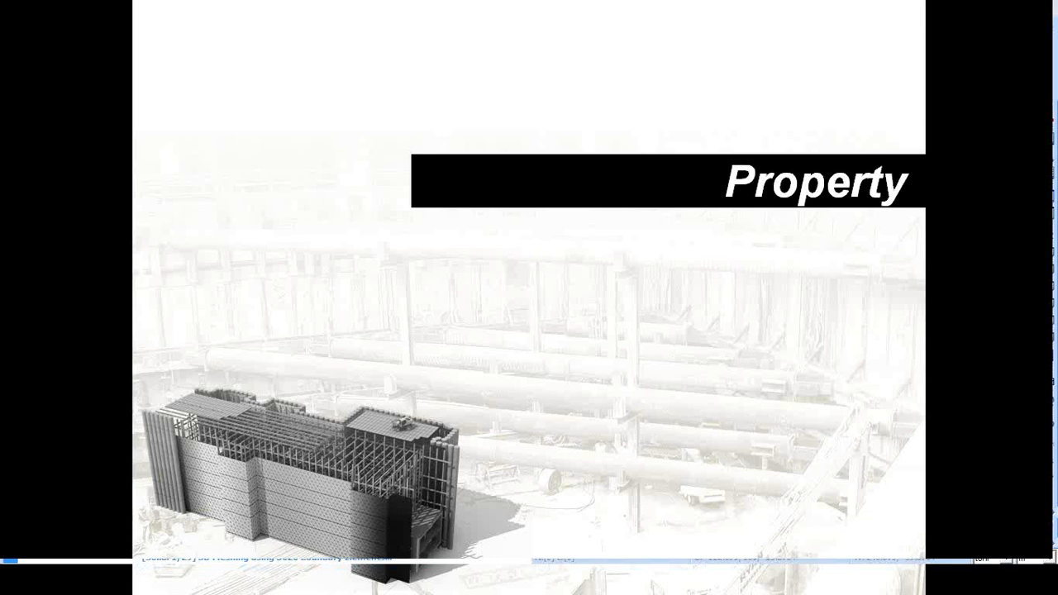
key(Right)
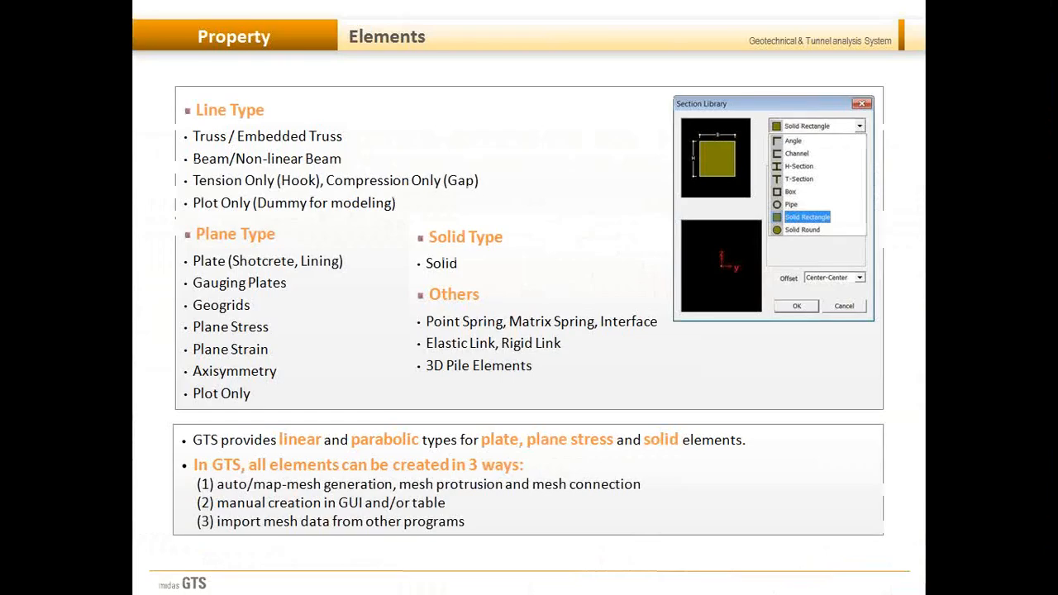
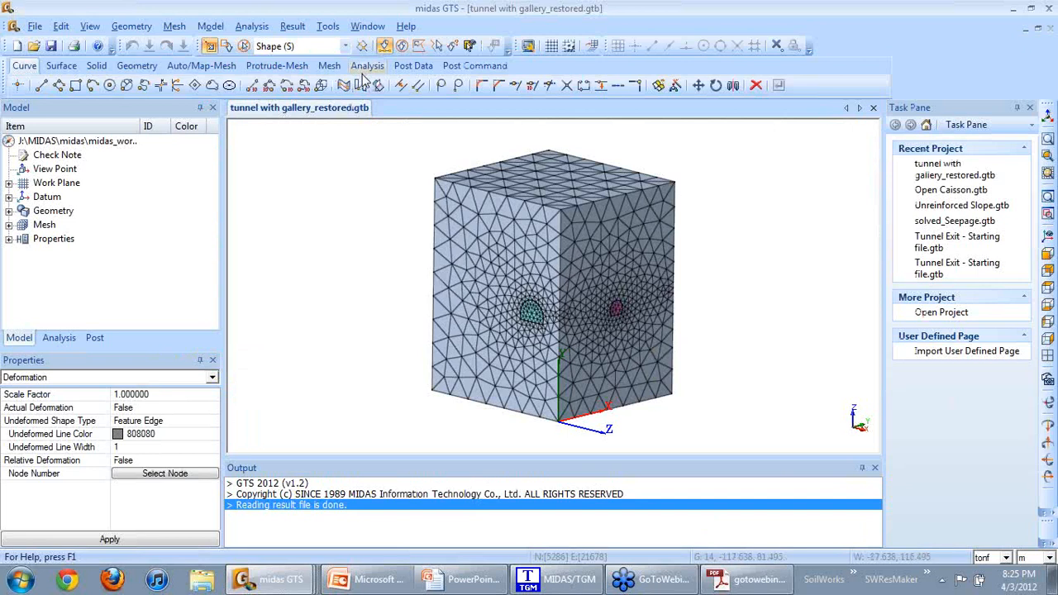
Switch to pre-mode, open the Tunnel with gallery analysis case for modification and examine the available analysis types, keeping Construction Stage.
click(374, 69)
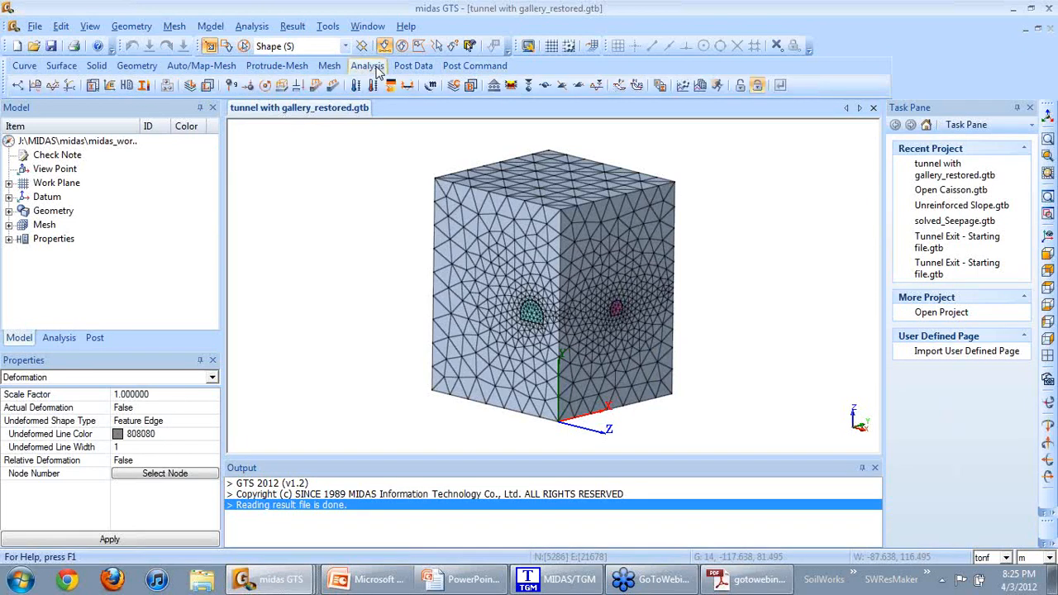
click(740, 85)
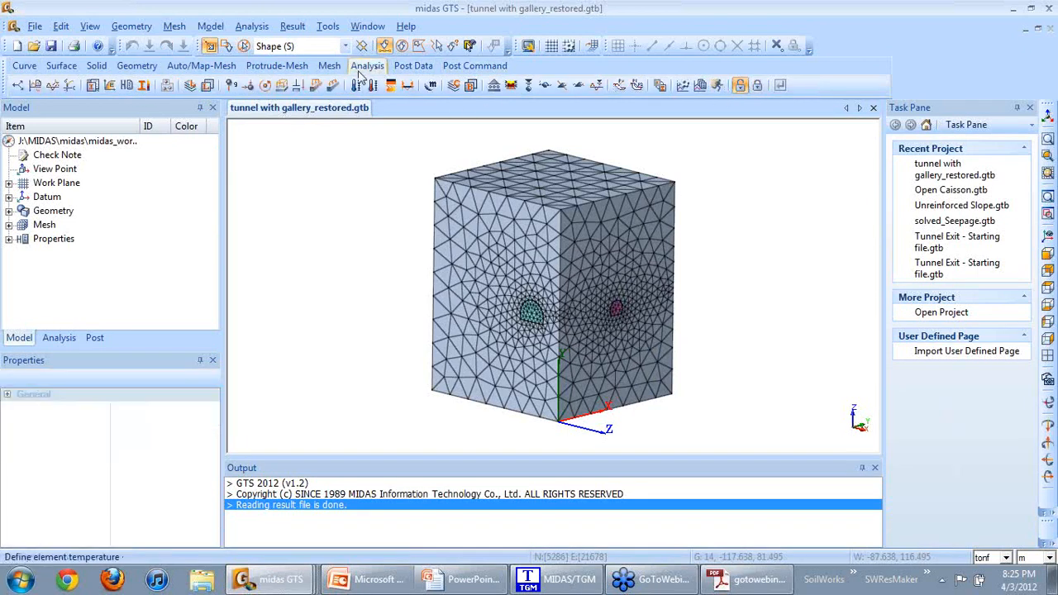
click(699, 86)
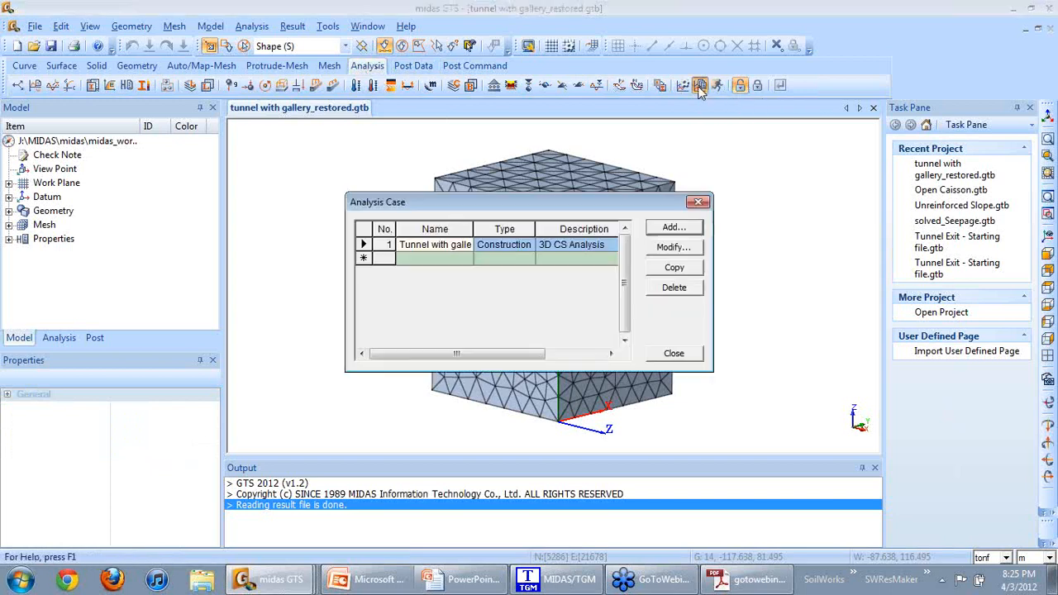
click(673, 247)
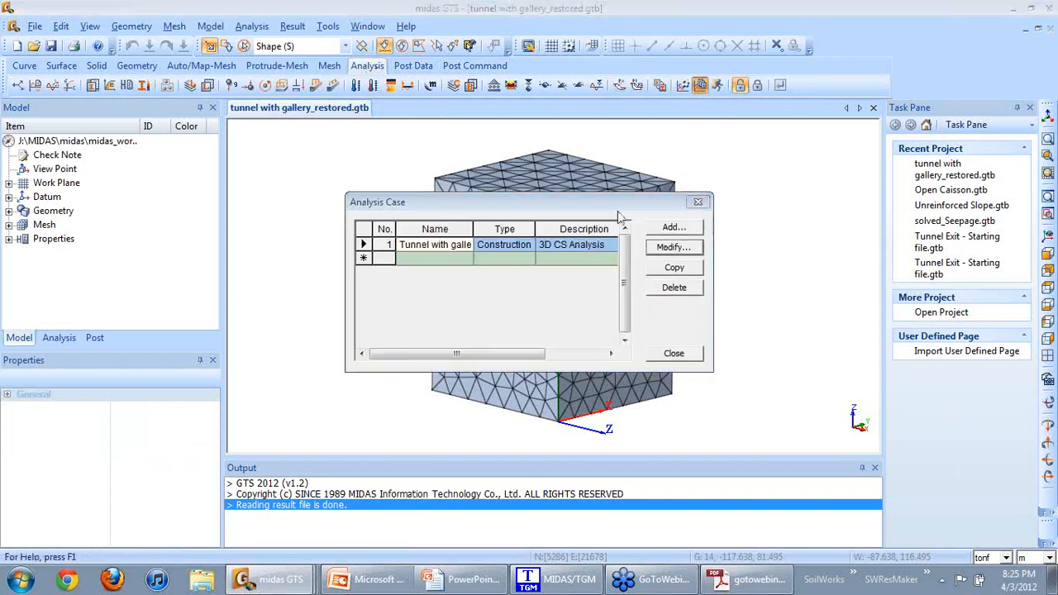
drag(548, 85, 385, 120)
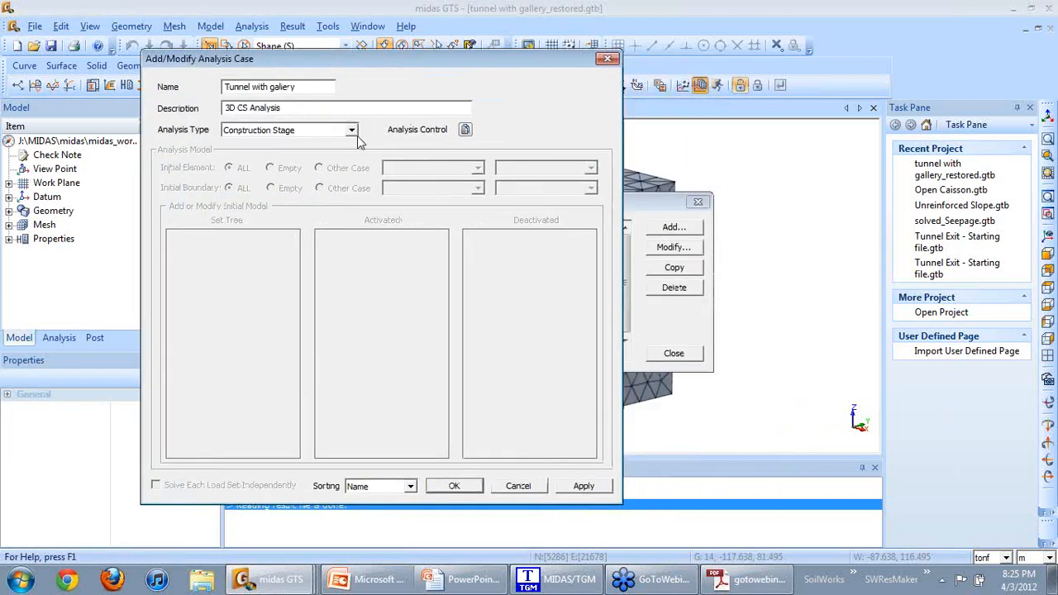
click(351, 131)
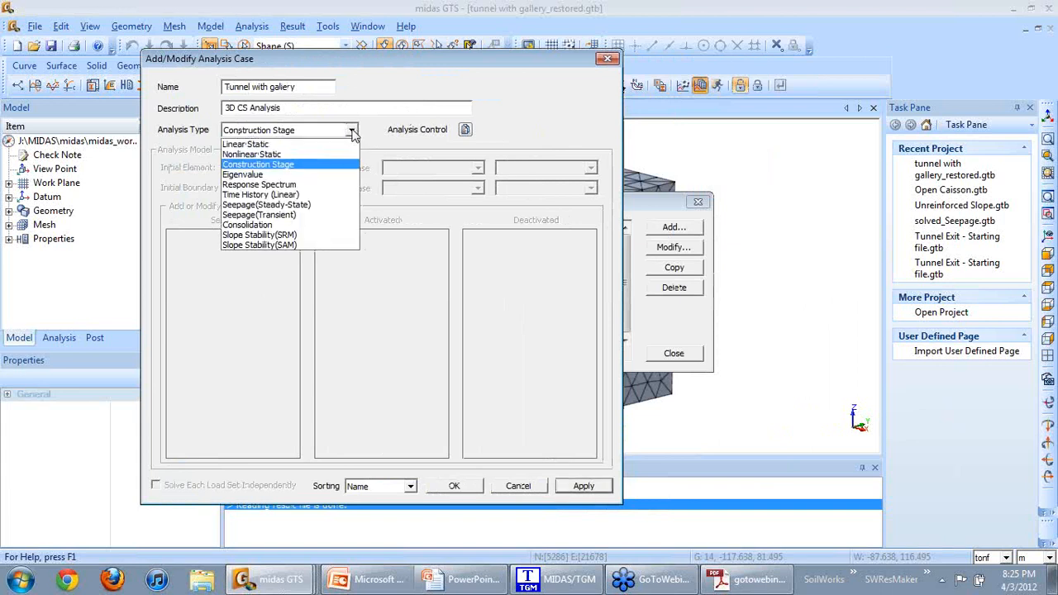
click(351, 132)
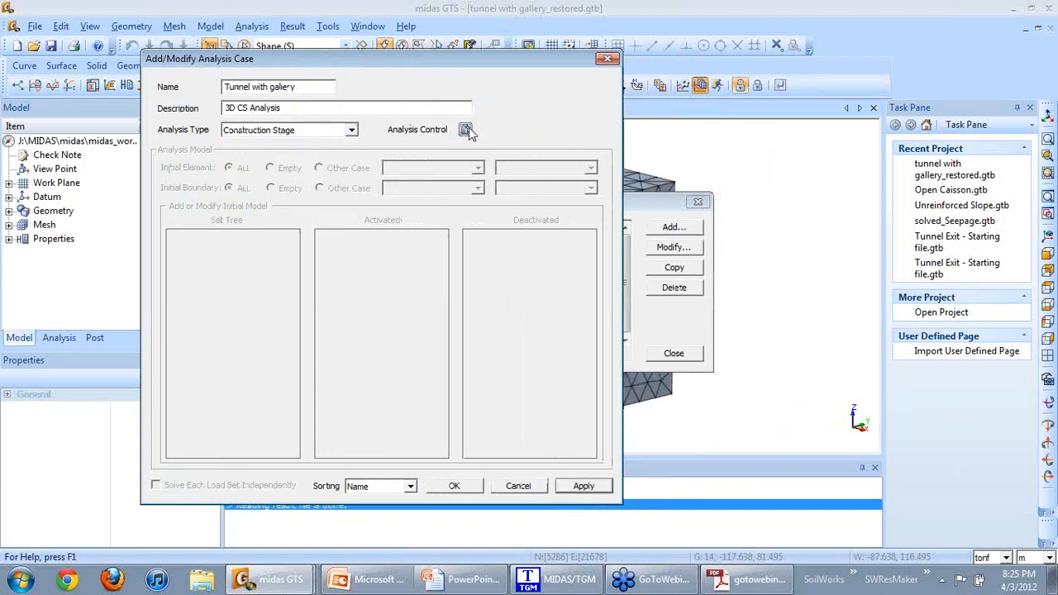
Examine the construction stage and nonlinear analysis control settings, and close the analysis case dialogs without changes.
click(464, 129)
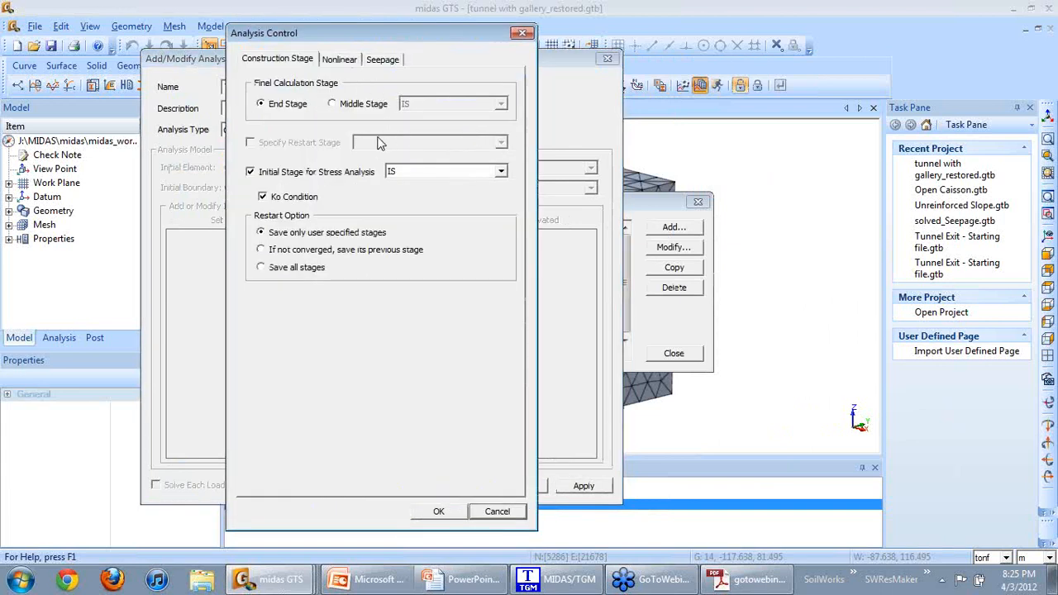
click(342, 60)
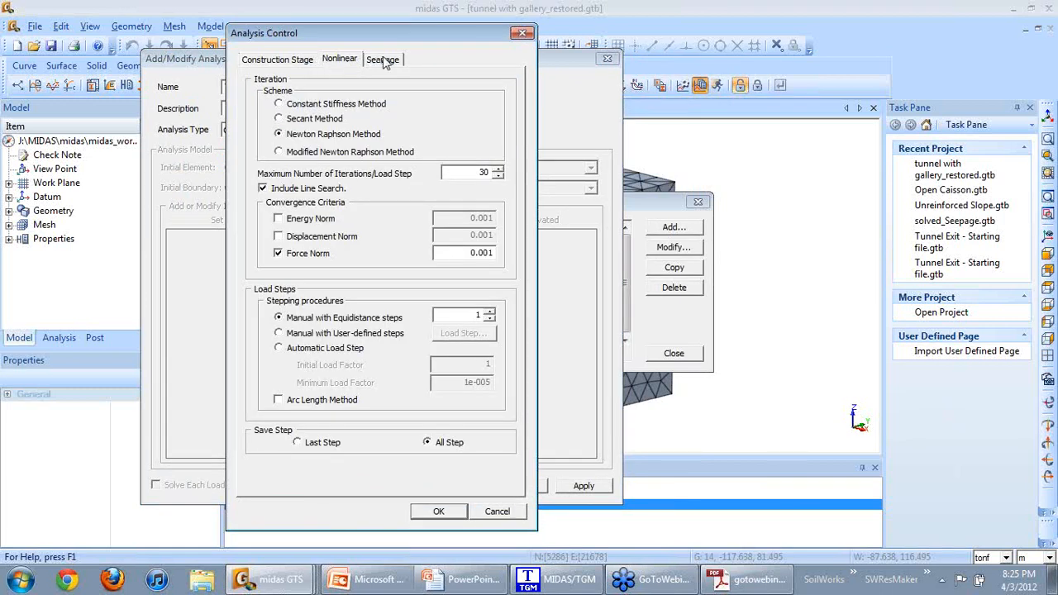
click(526, 34)
click(607, 59)
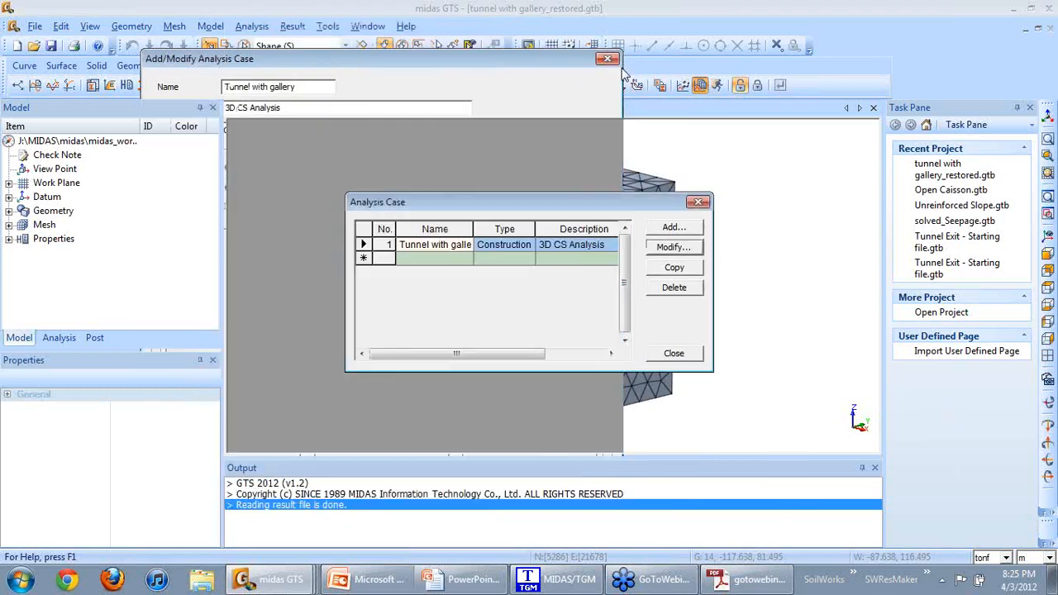
click(698, 202)
Return to post-mode and show the Tunnelwithgallery results tree, enlarging its list area.
click(757, 85)
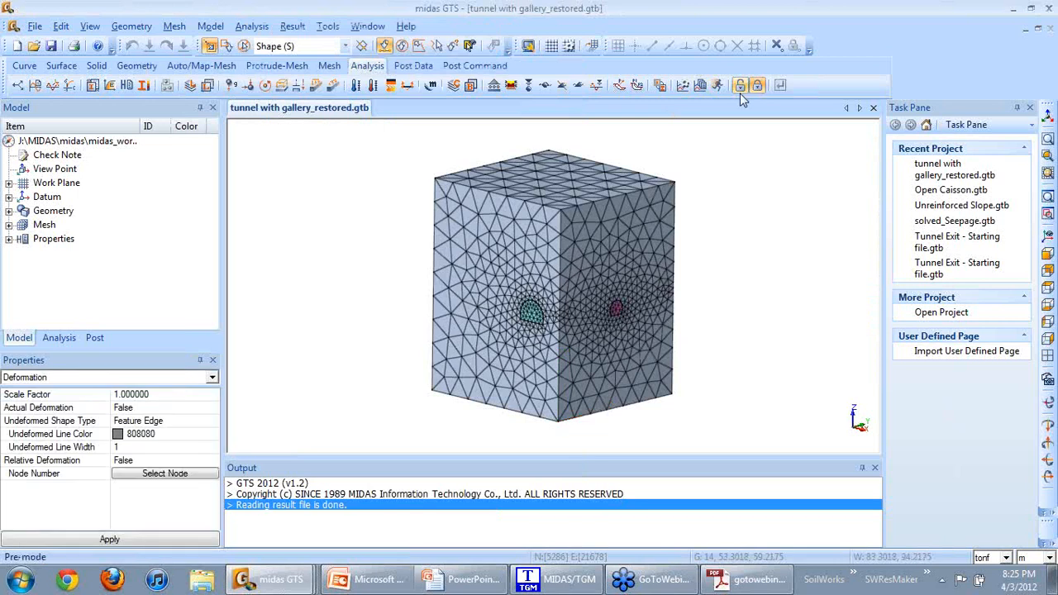
click(93, 337)
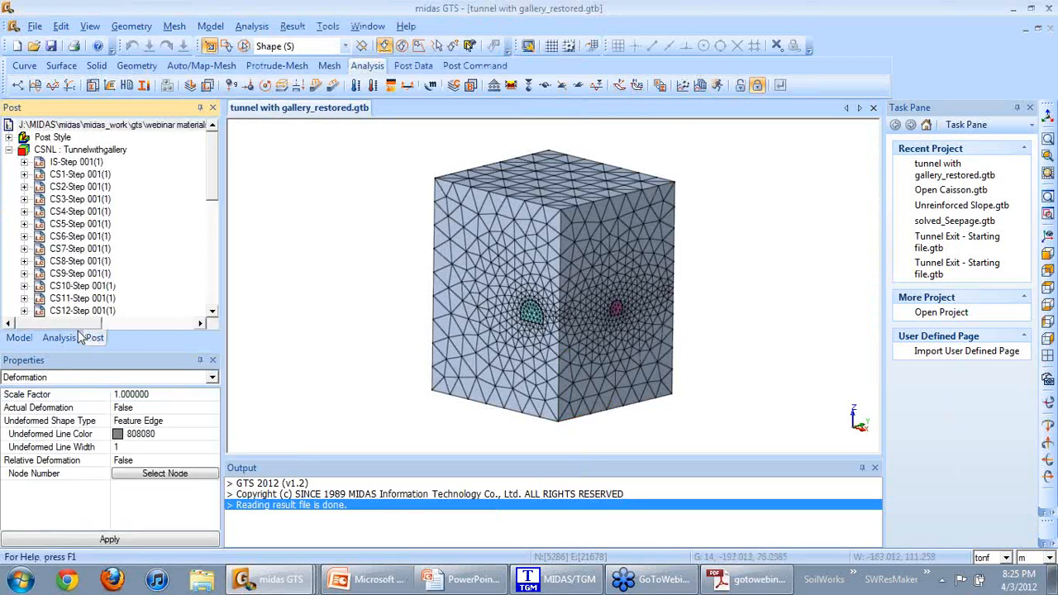
mouse_move(208, 163)
mouse_down()
mouse_move(201, 195)
mouse_move(207, 146)
mouse_up()
drag(134, 349, 135, 383)
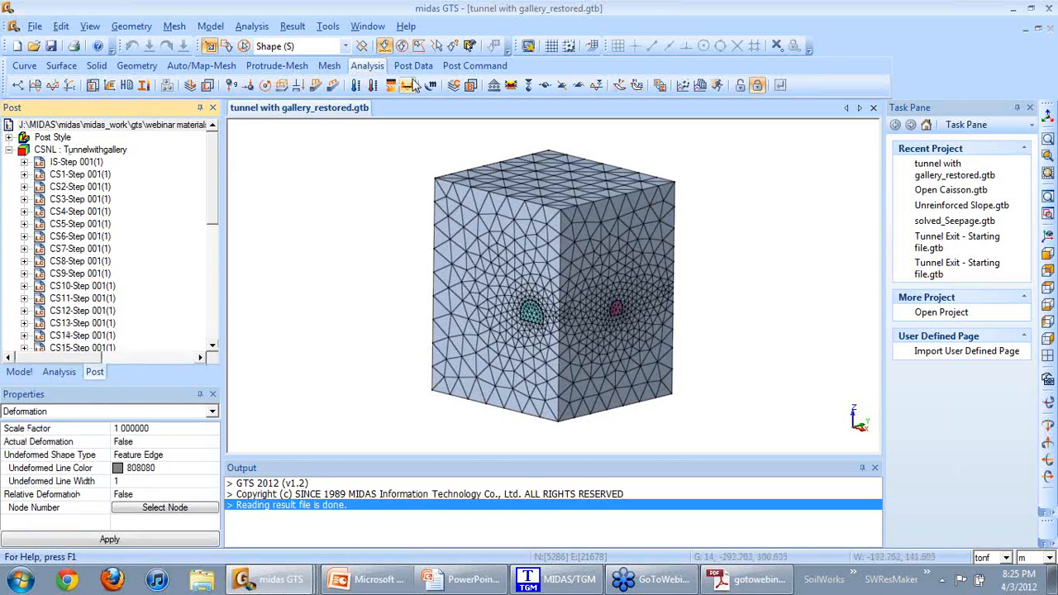
Expand the CS36-Step 001 3D element stresses and plot the Soil SXX' Center contour, followed by Soil SYY' Center.
click(412, 66)
drag(213, 216, 212, 340)
click(24, 335)
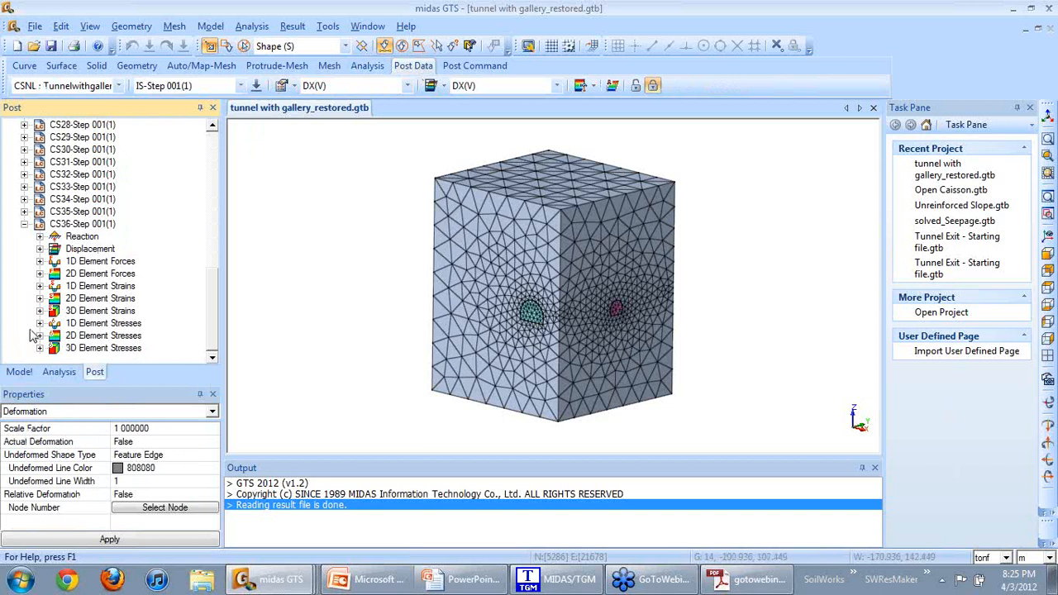
click(40, 348)
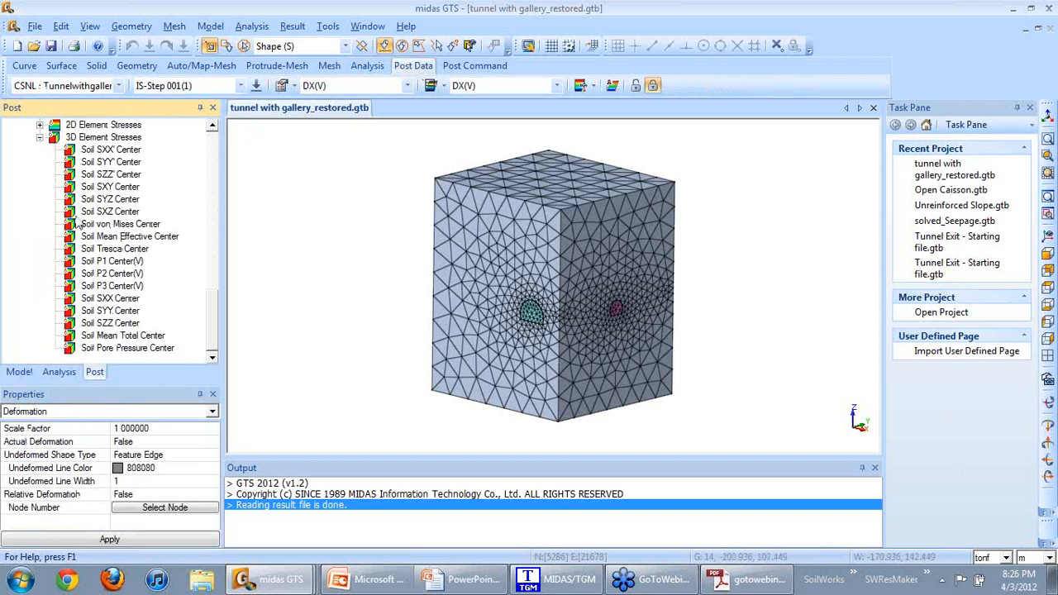
click(131, 150)
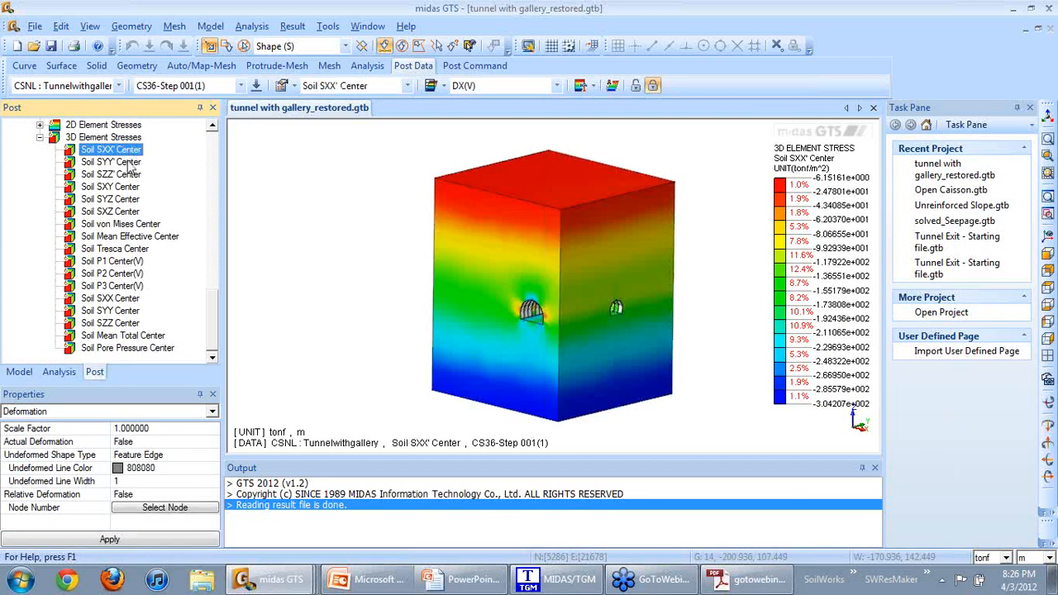
click(129, 164)
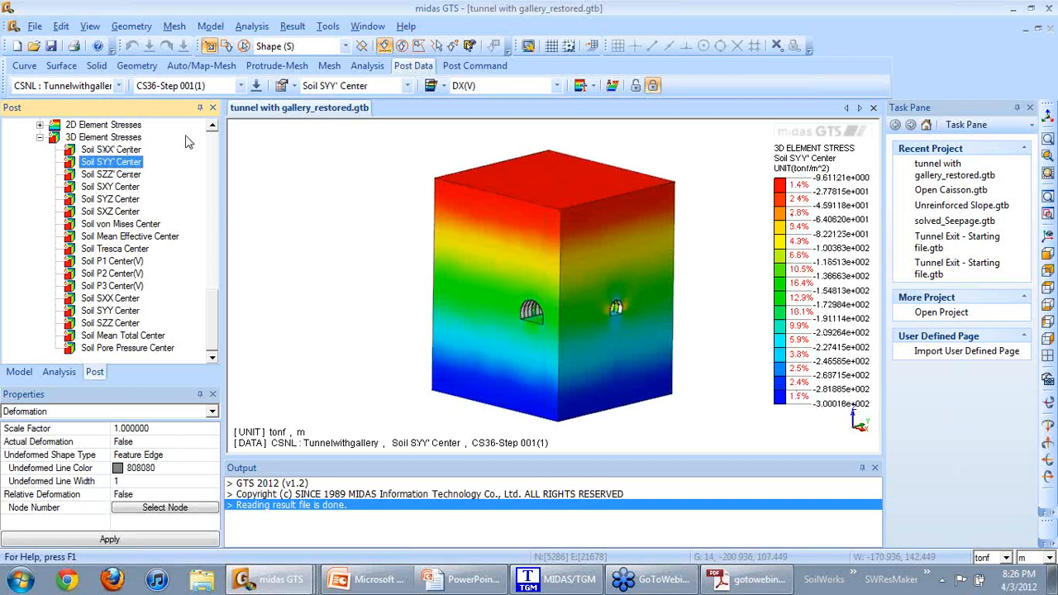
Step the Soil SYY' Center contour back through the construction stages from CS36 to CS31 and return to CS36.
click(240, 87)
click(241, 87)
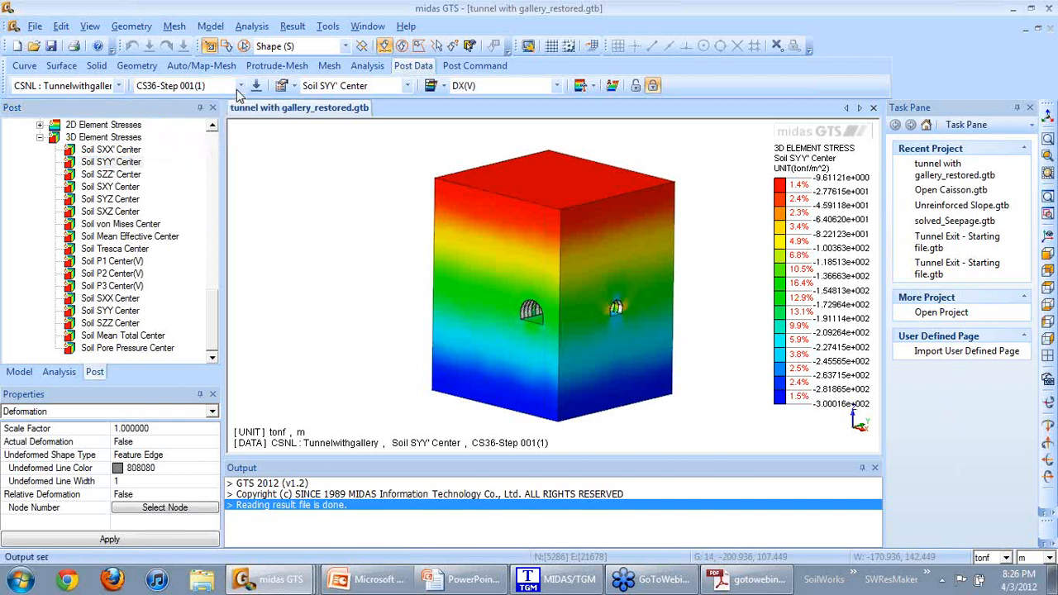
click(241, 87)
click(239, 87)
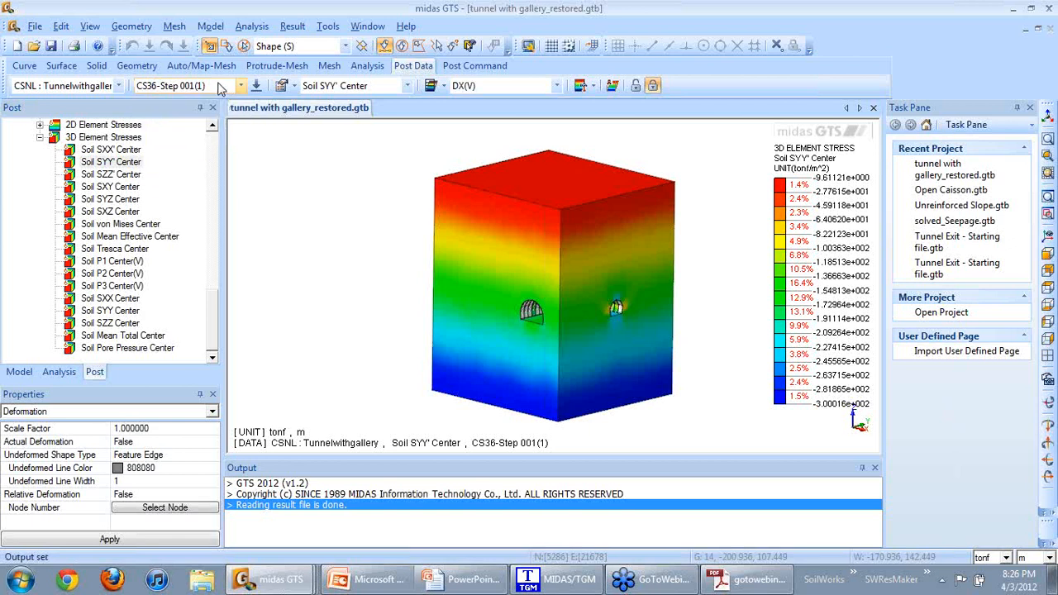
scroll(229, 86, up, 1)
scroll(228, 86, up, 1)
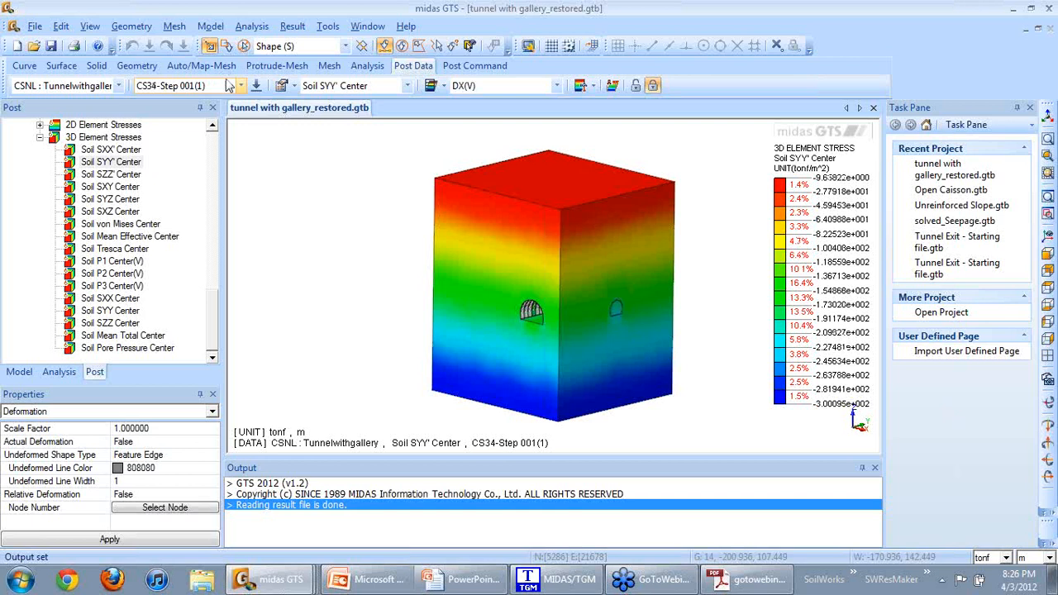
scroll(228, 86, up, 1)
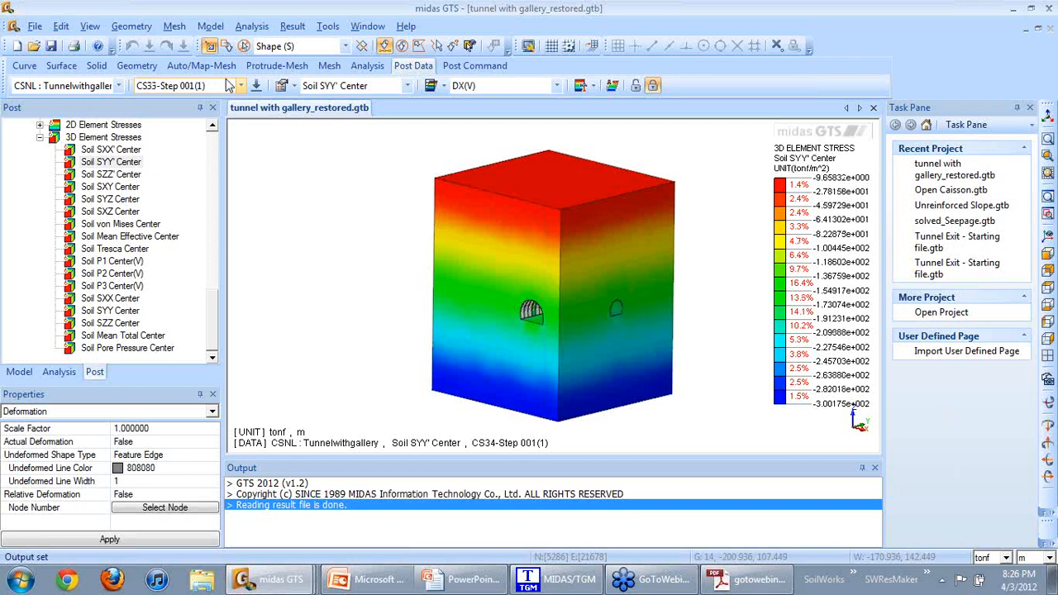
scroll(228, 86, up, 1)
scroll(228, 86, up, 1)
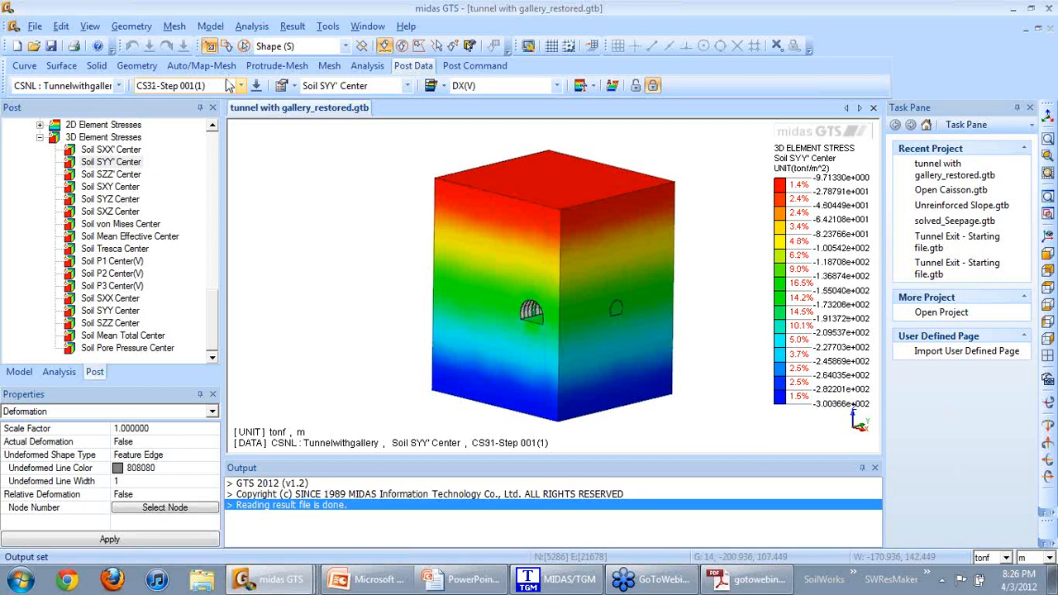
scroll(228, 86, down, 4)
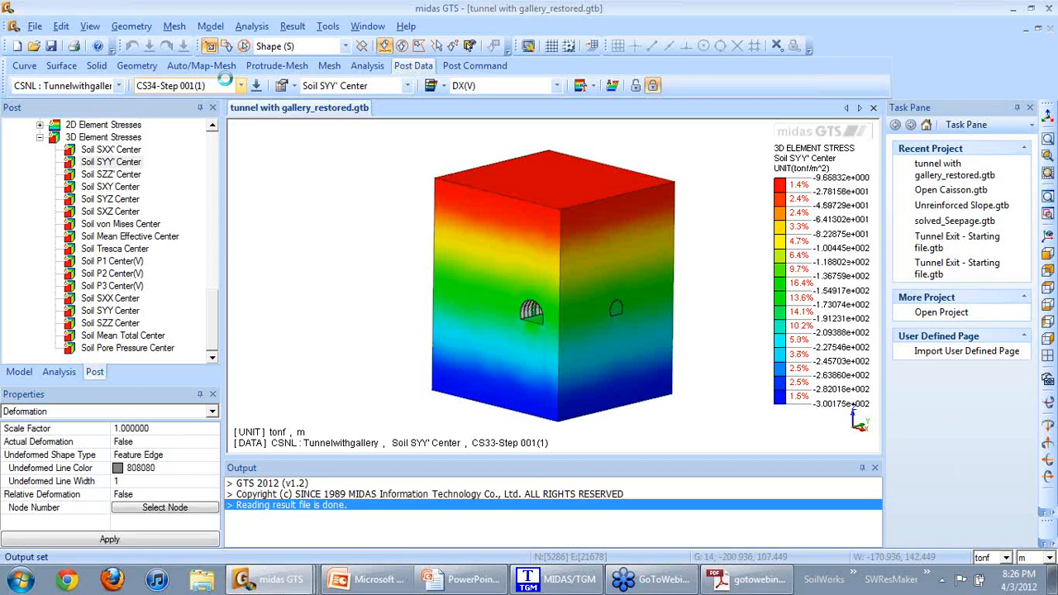
scroll(227, 84, down, 1)
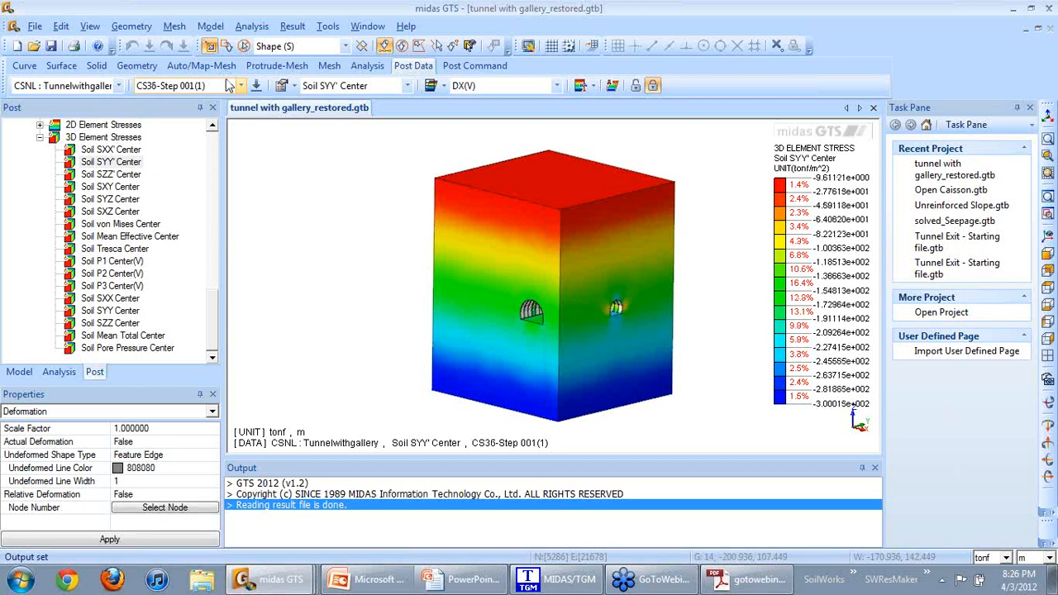
Cycle the CS36 contour through the soil stress components up to von Mises and return to Soil SXX' Center.
click(408, 86)
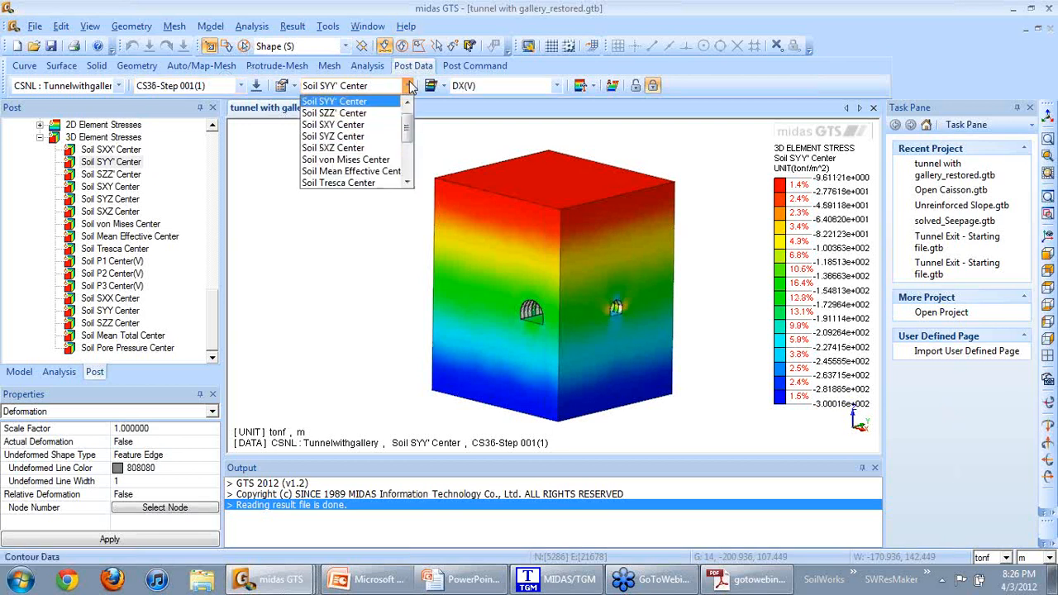
click(395, 88)
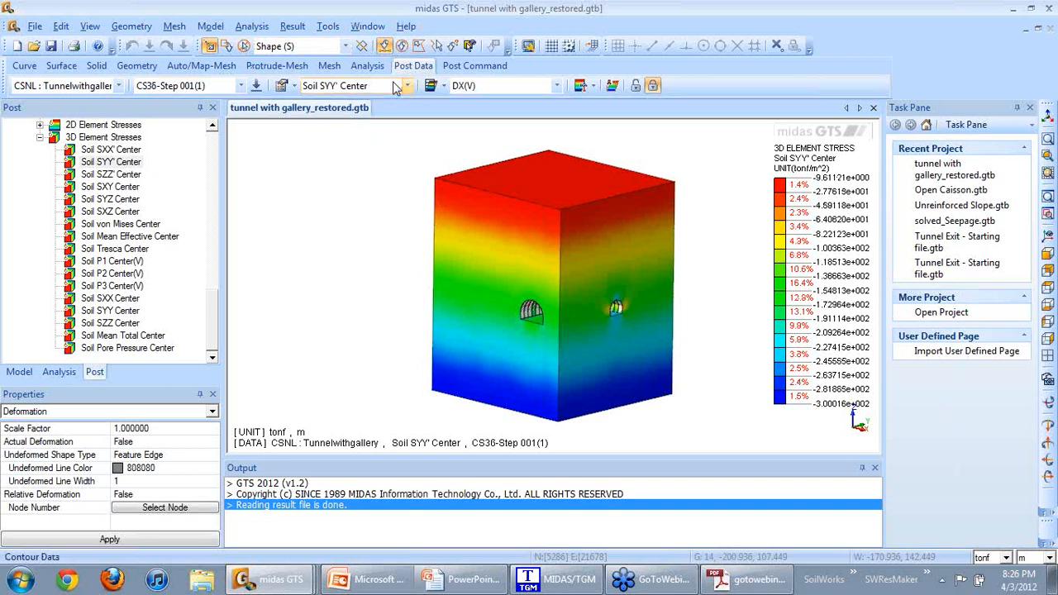
scroll(395, 88, down, 3)
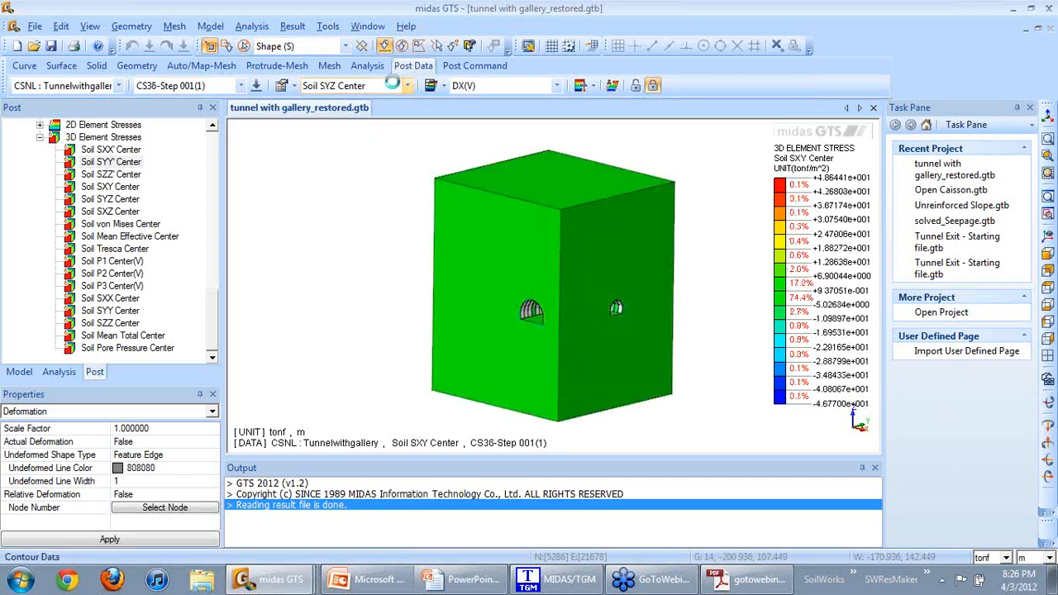
scroll(392, 84, down, 2)
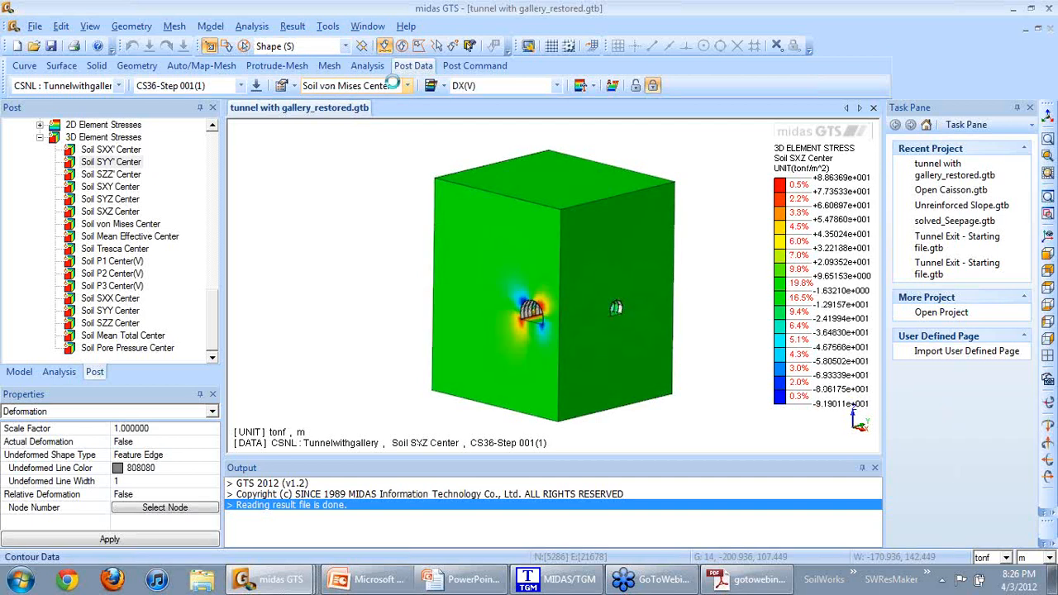
scroll(391, 85, up, 3)
scroll(392, 85, up, 3)
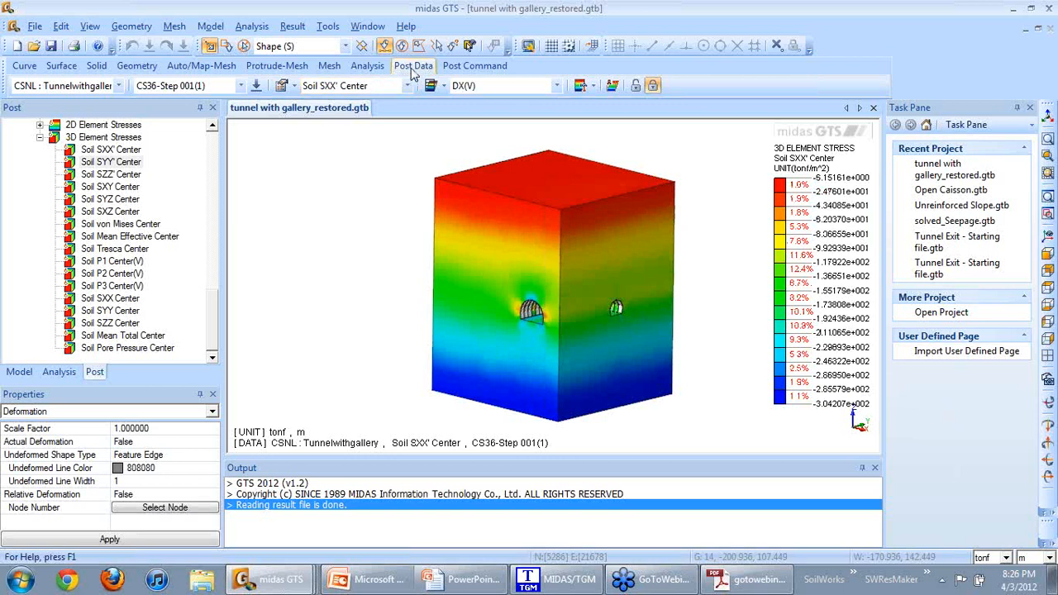
Try the Band contour style on the Soil SXX' Center plot and restore the Gradient style.
click(451, 66)
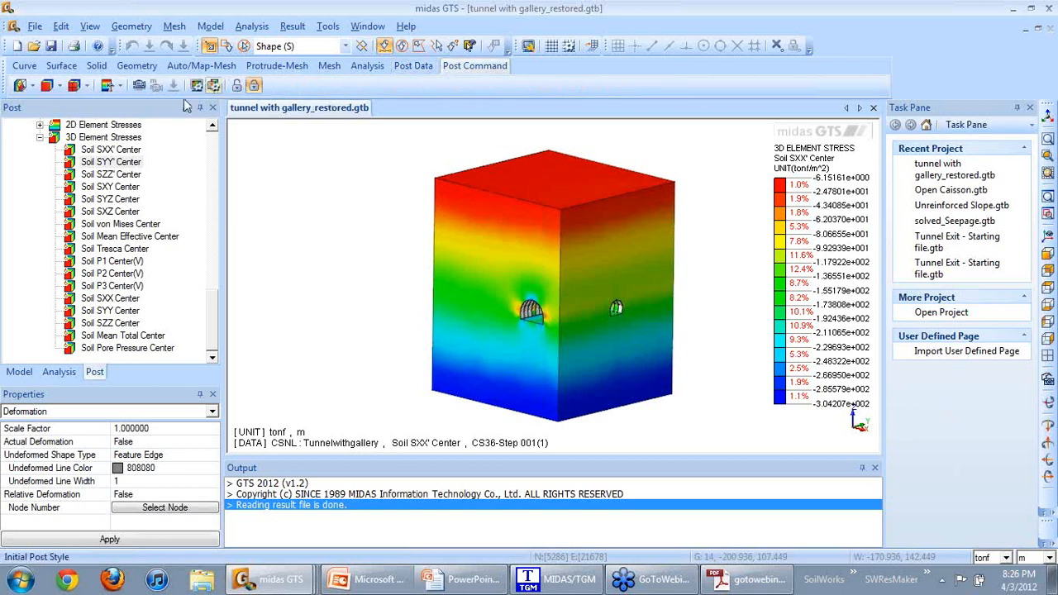
click(53, 91)
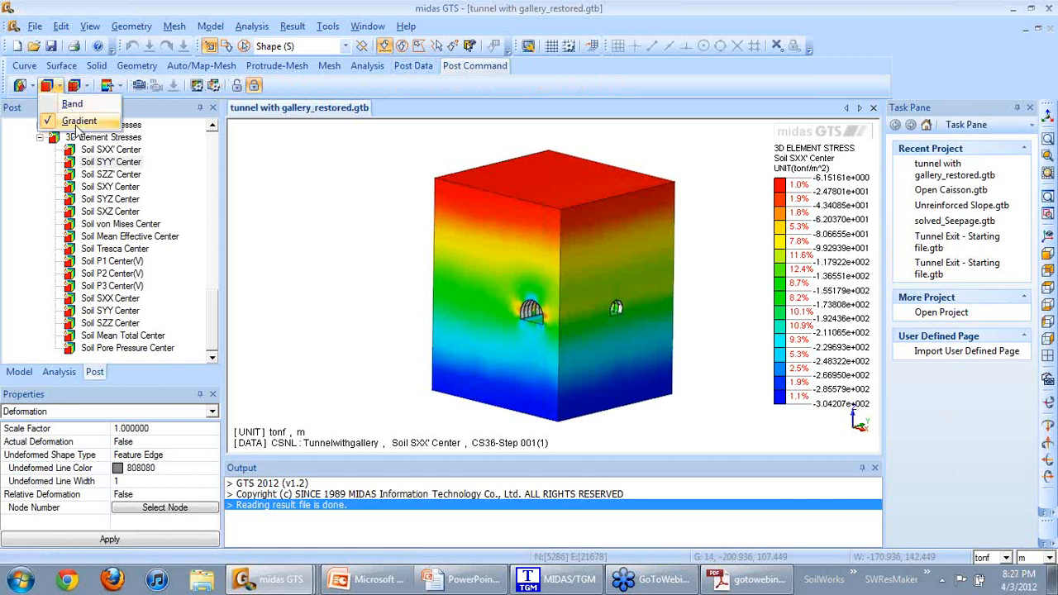
click(66, 105)
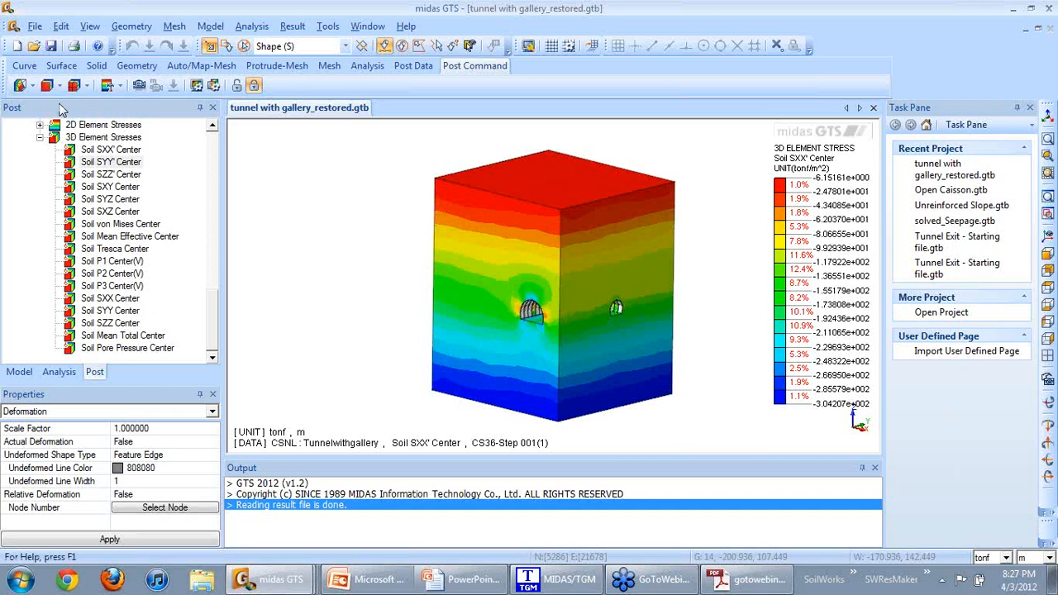
click(47, 86)
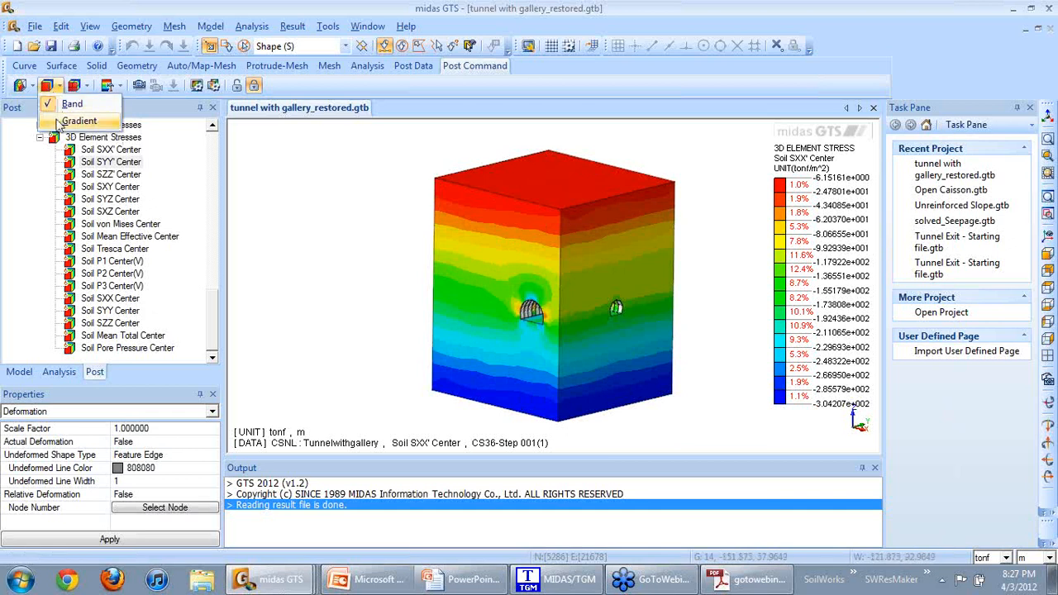
click(62, 119)
Try No Edge and Mesh Edge display on the Soil SXX' Center contour and restore Feature Edge.
click(86, 86)
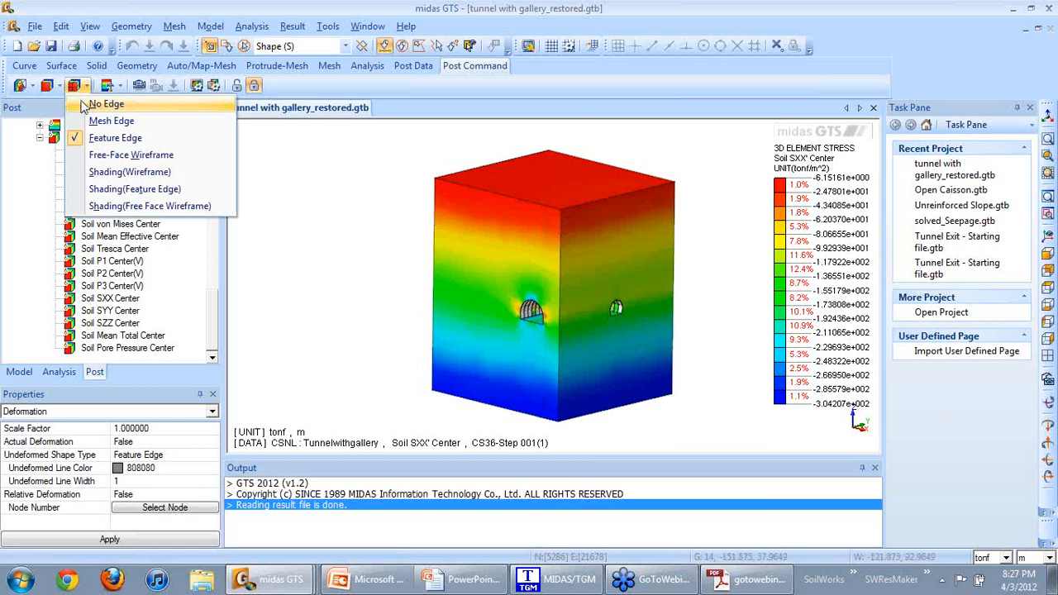
click(106, 104)
click(83, 86)
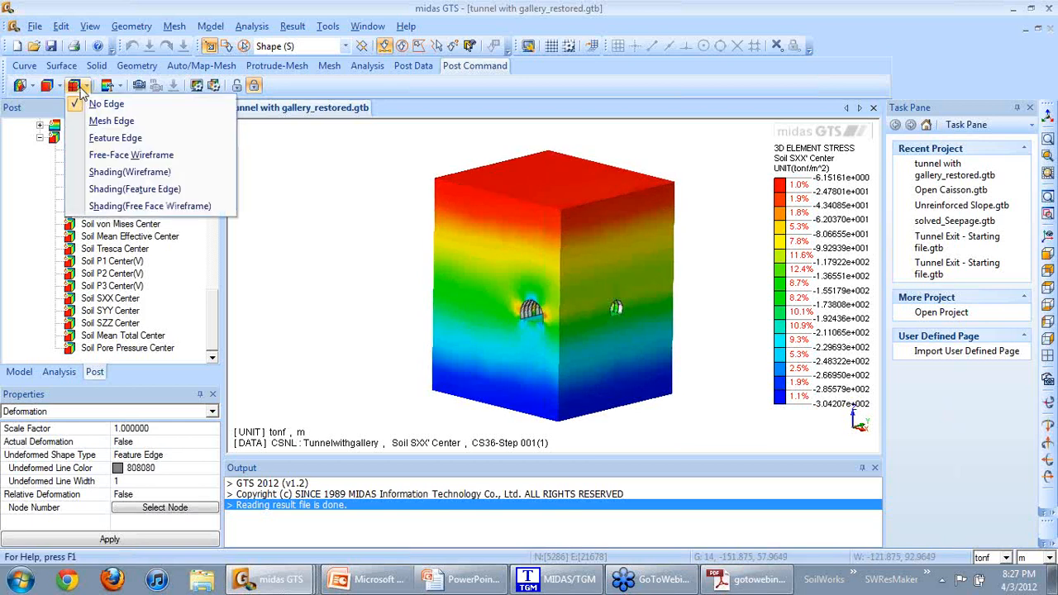
click(98, 120)
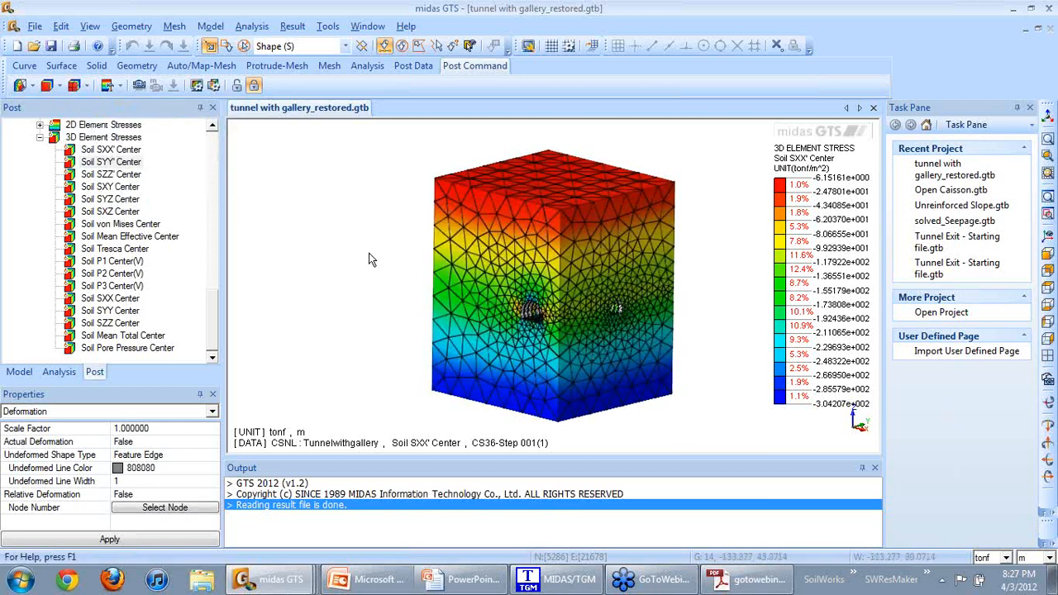
click(82, 86)
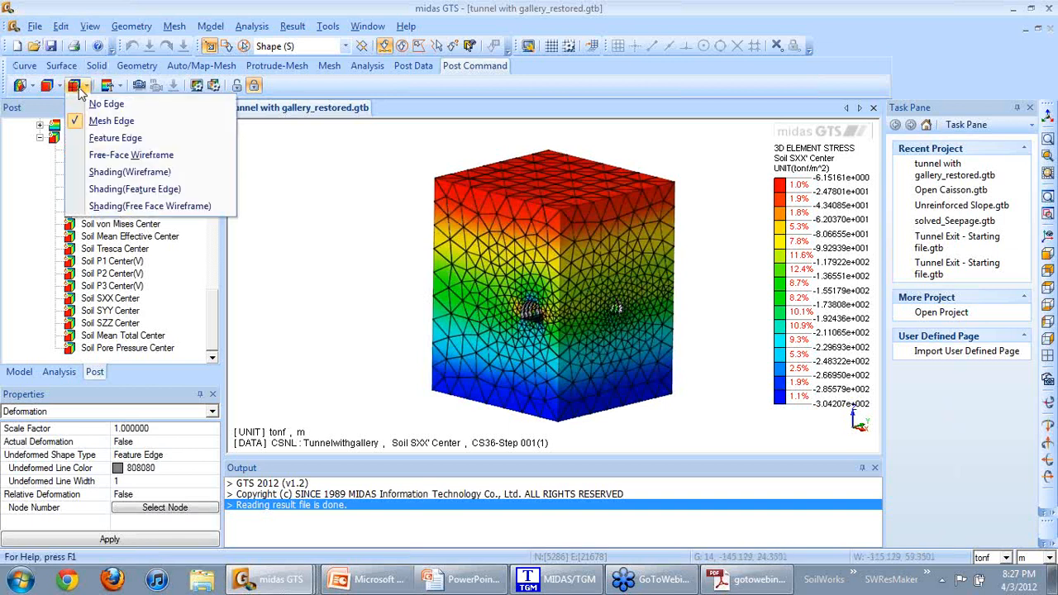
click(107, 138)
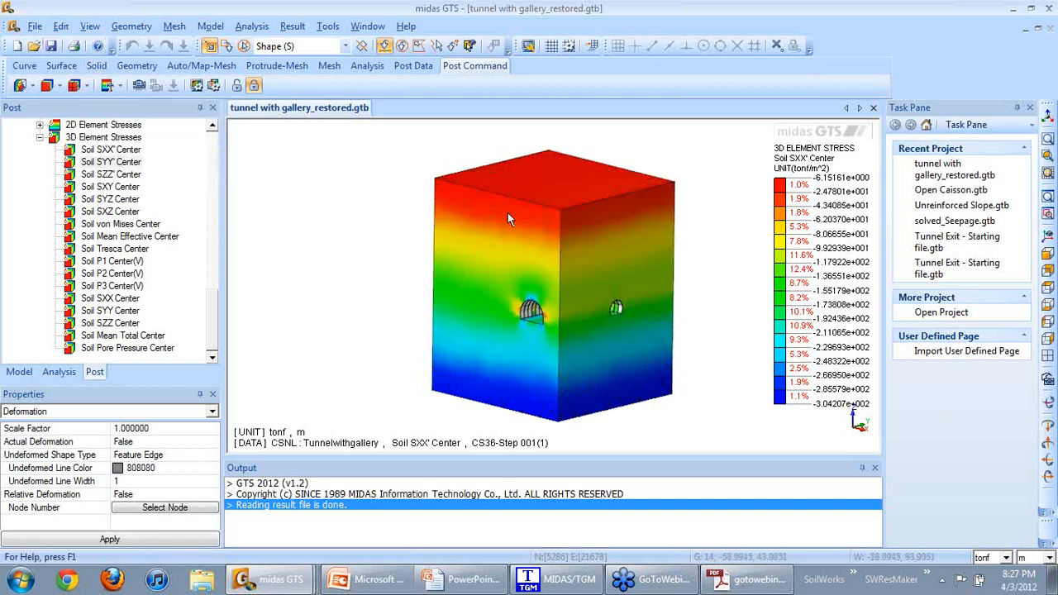
Switch the contour's edge display to No Edge and then to Mesh Edge.
click(80, 87)
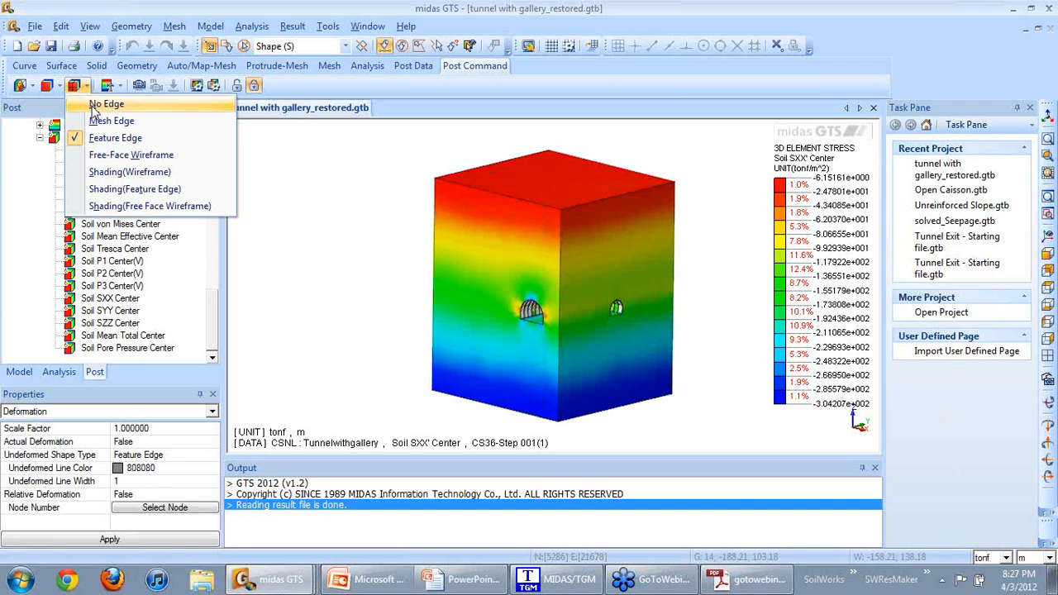
click(96, 106)
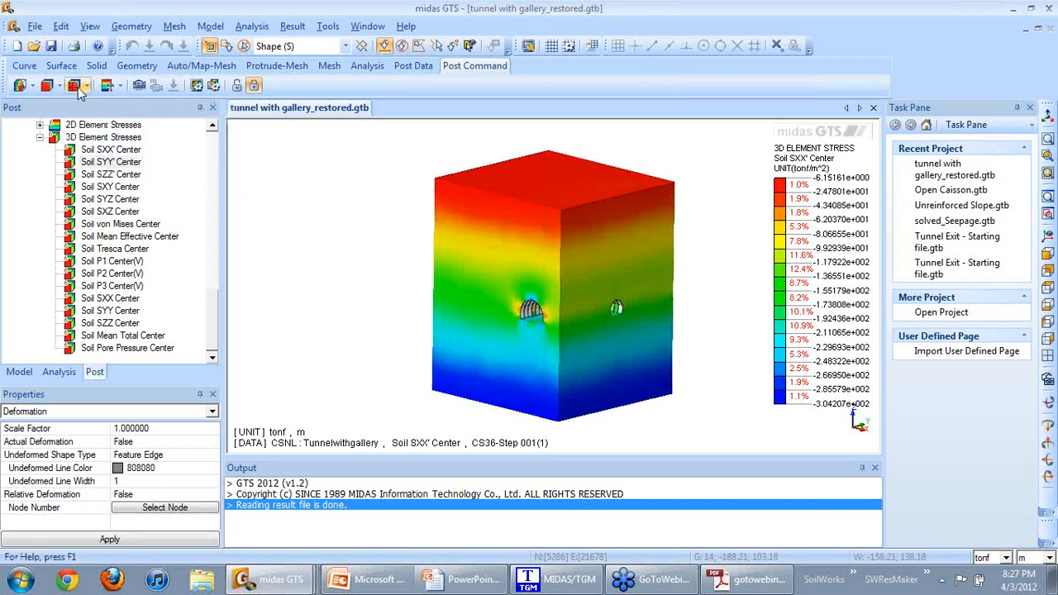
click(81, 86)
click(105, 122)
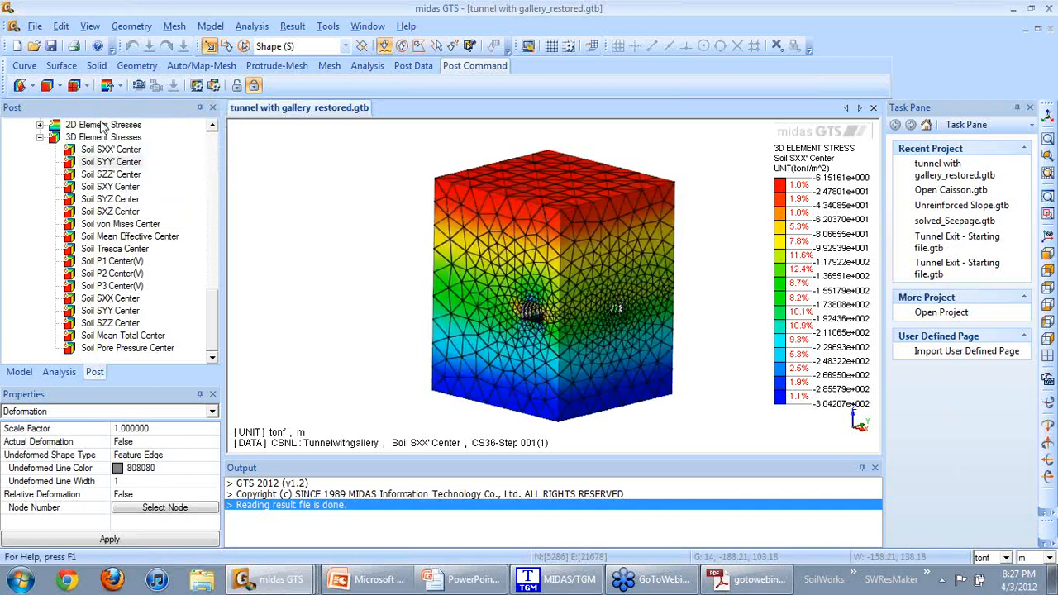
Probe the Soil SXX' Center result at five nodes on the front soil face above the tunnel with Probe Result.
scroll(506, 238, up, 5)
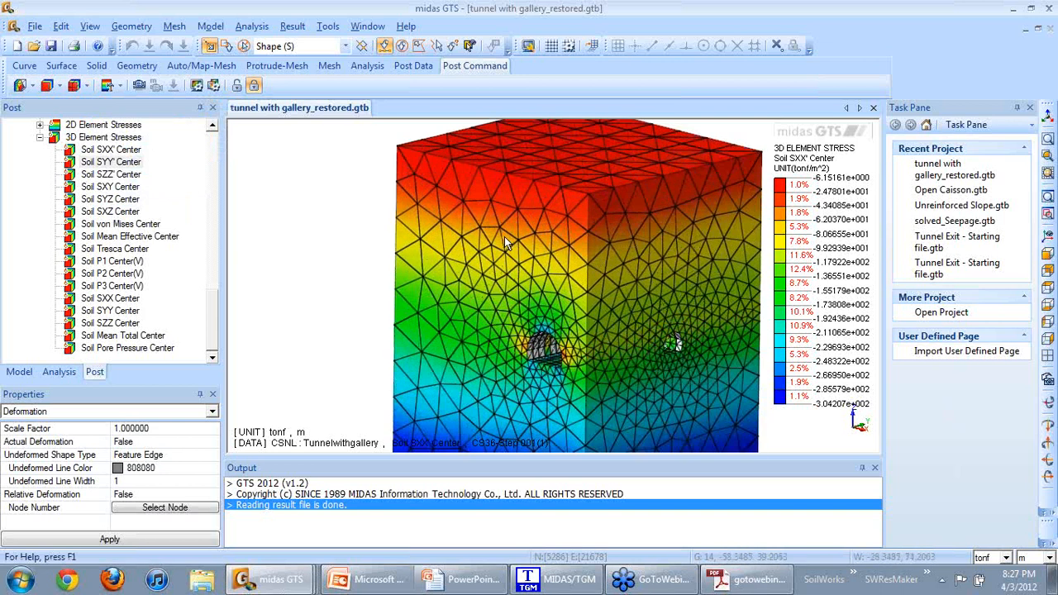
click(294, 27)
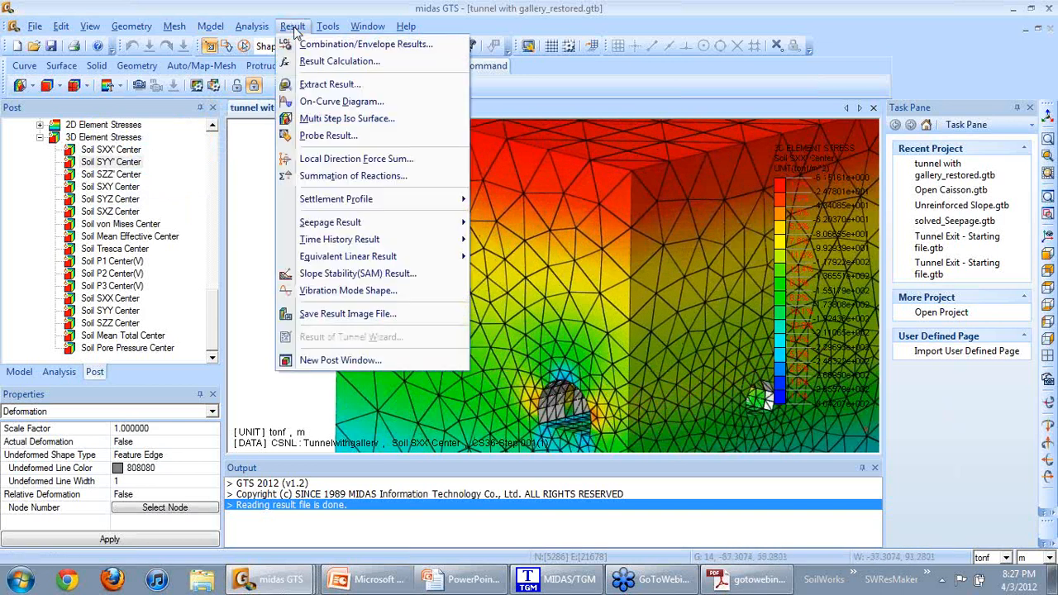
click(328, 135)
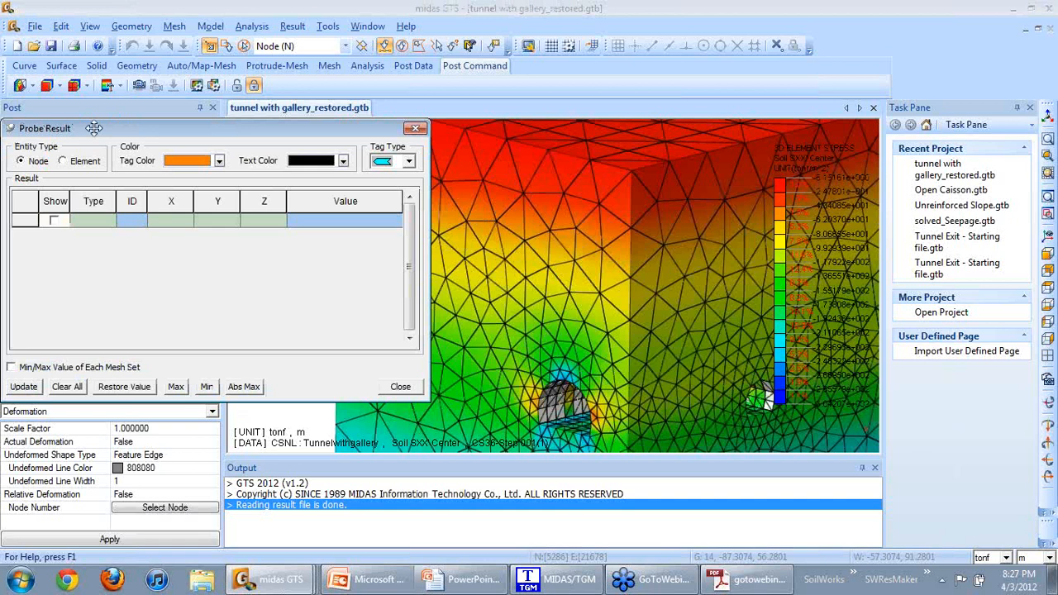
drag(94, 128, 107, 115)
click(417, 66)
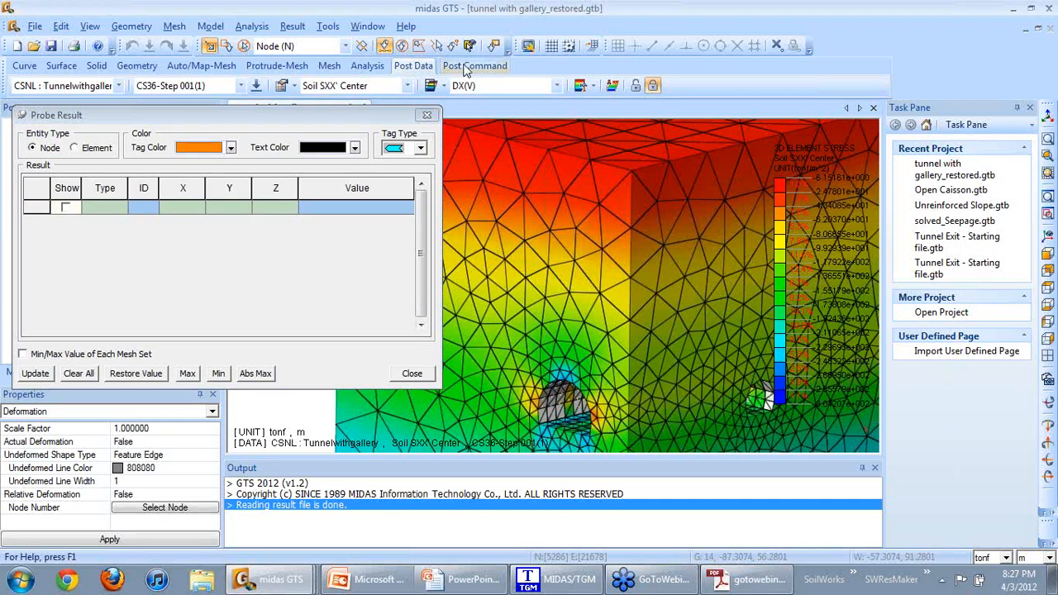
click(467, 66)
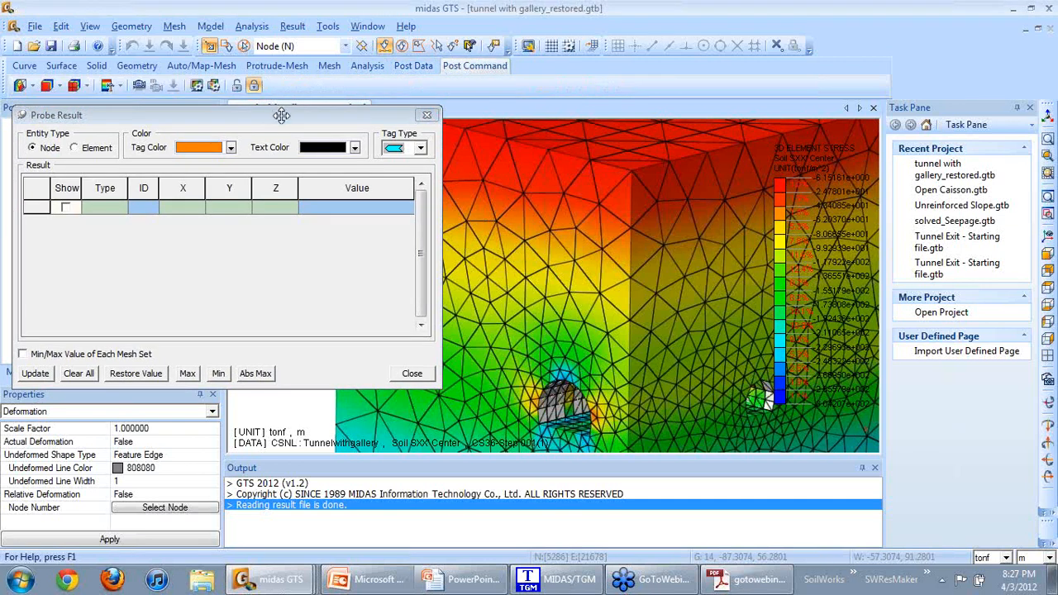
click(523, 194)
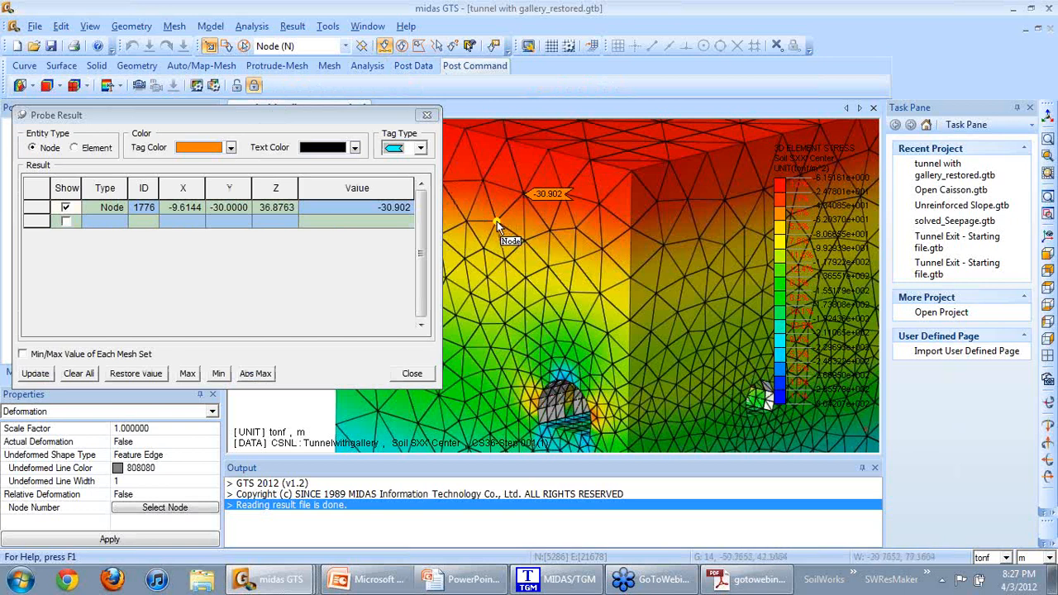
click(498, 223)
click(504, 258)
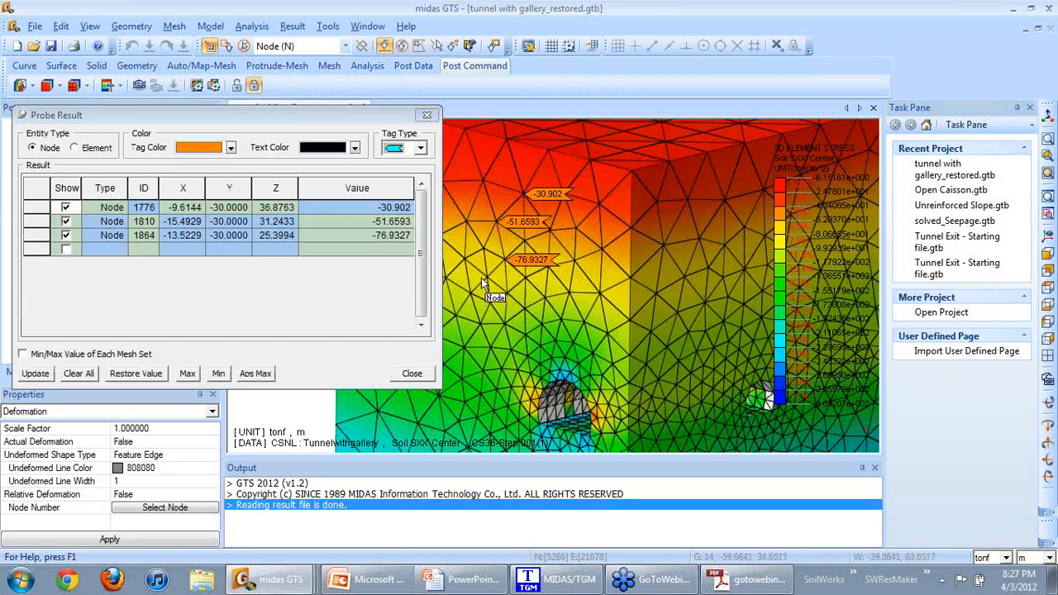
click(486, 278)
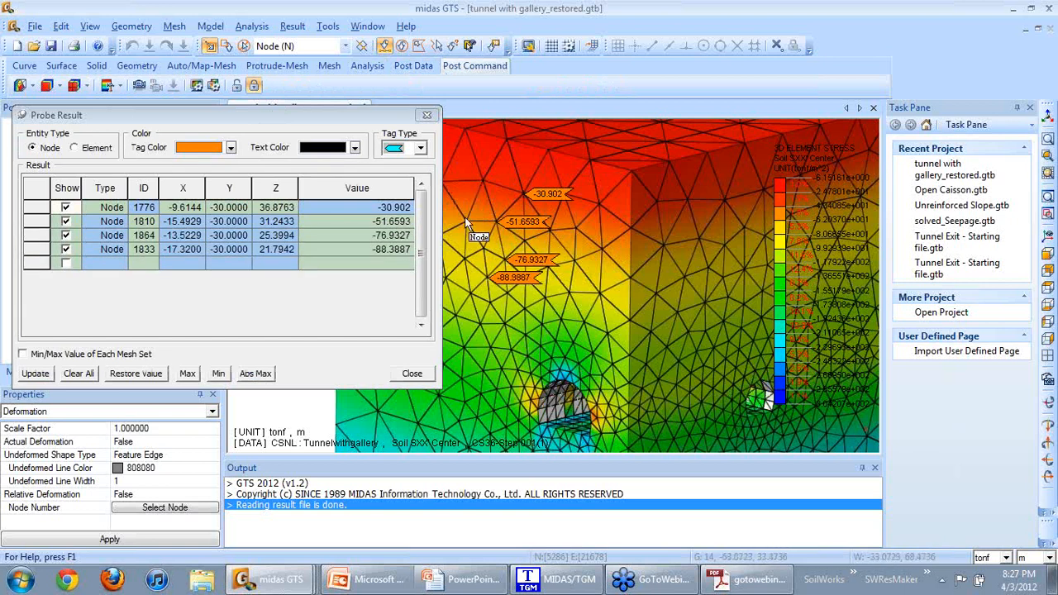
click(482, 180)
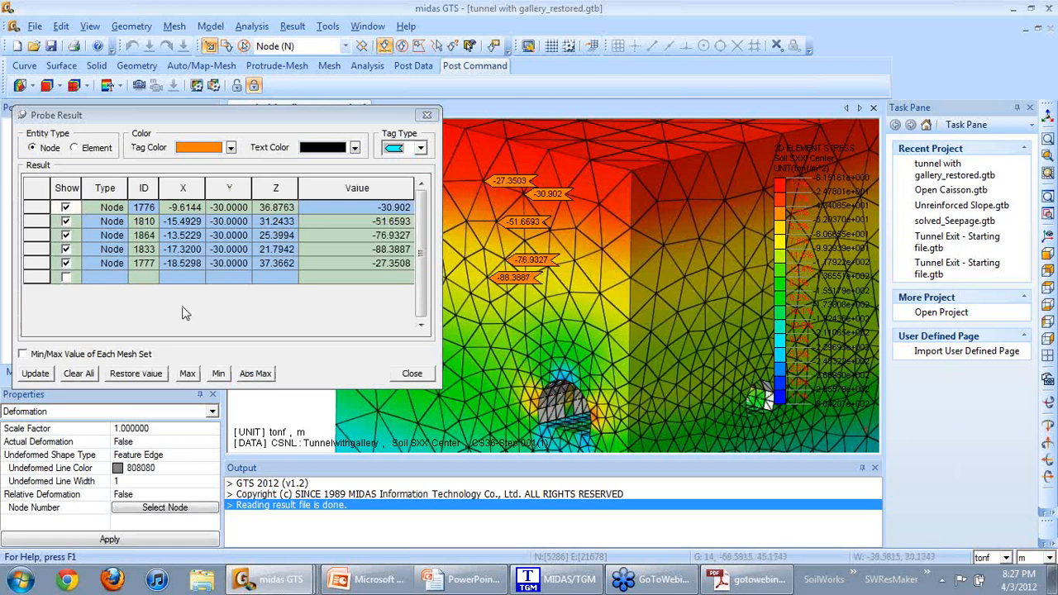
Probe the model's maximum and minimum stress values and close Probe Result.
click(188, 374)
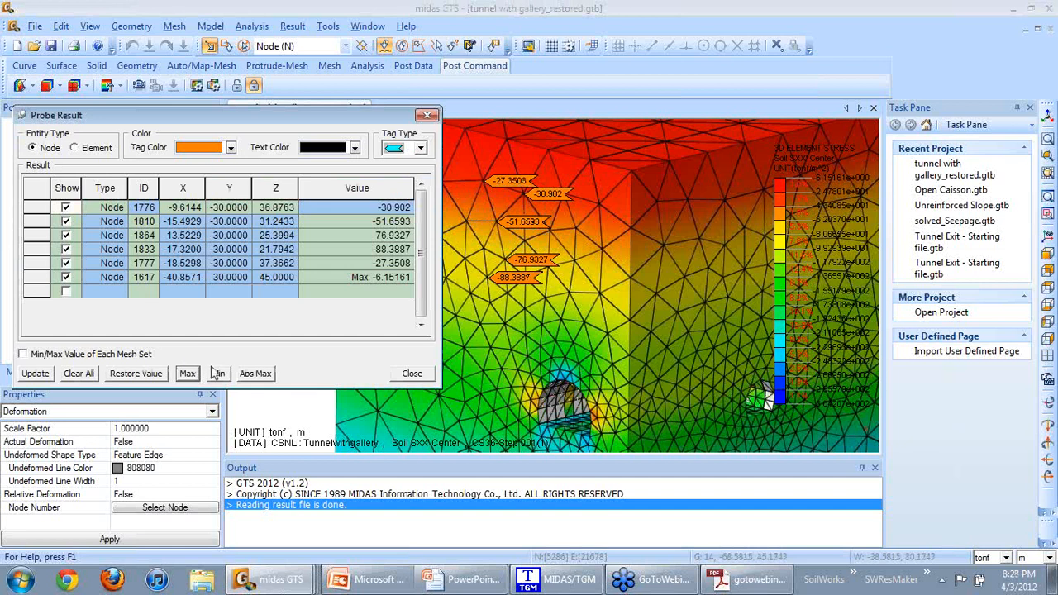
click(218, 373)
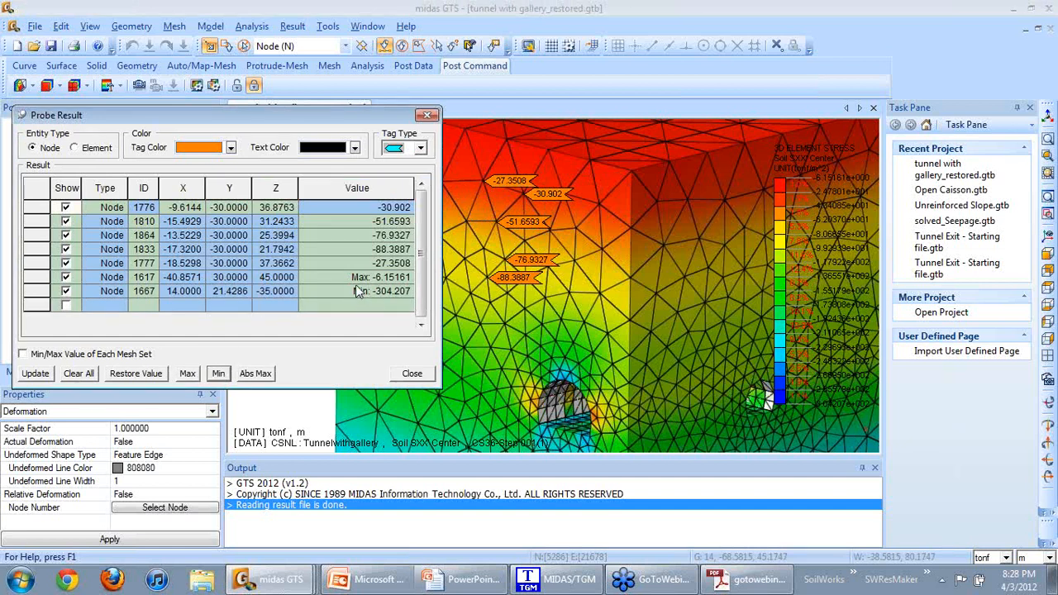
click(426, 115)
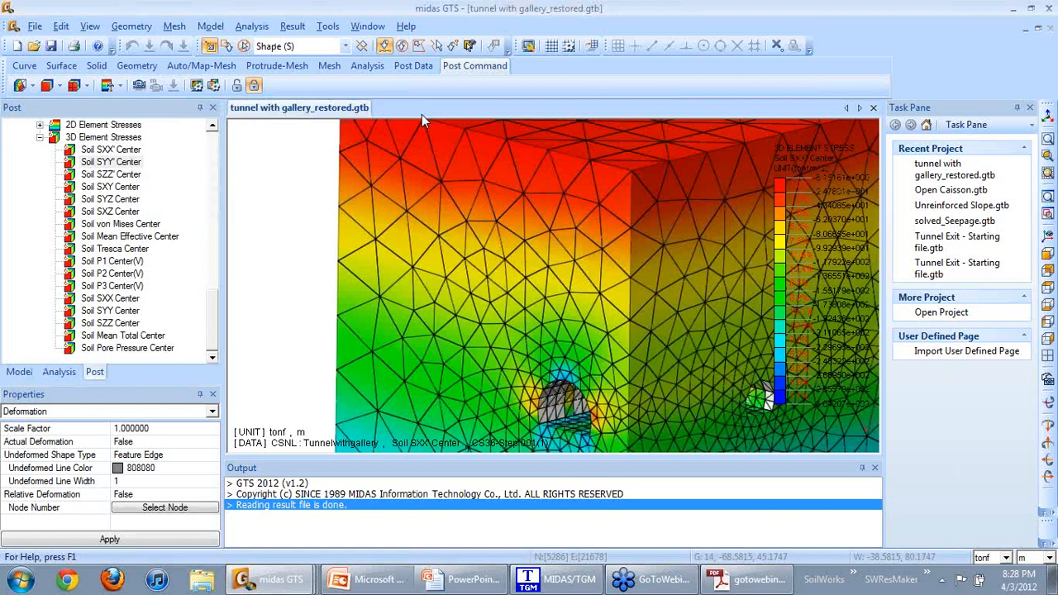
Set the edge display of the full-model stress contour to No Edge.
click(1047, 138)
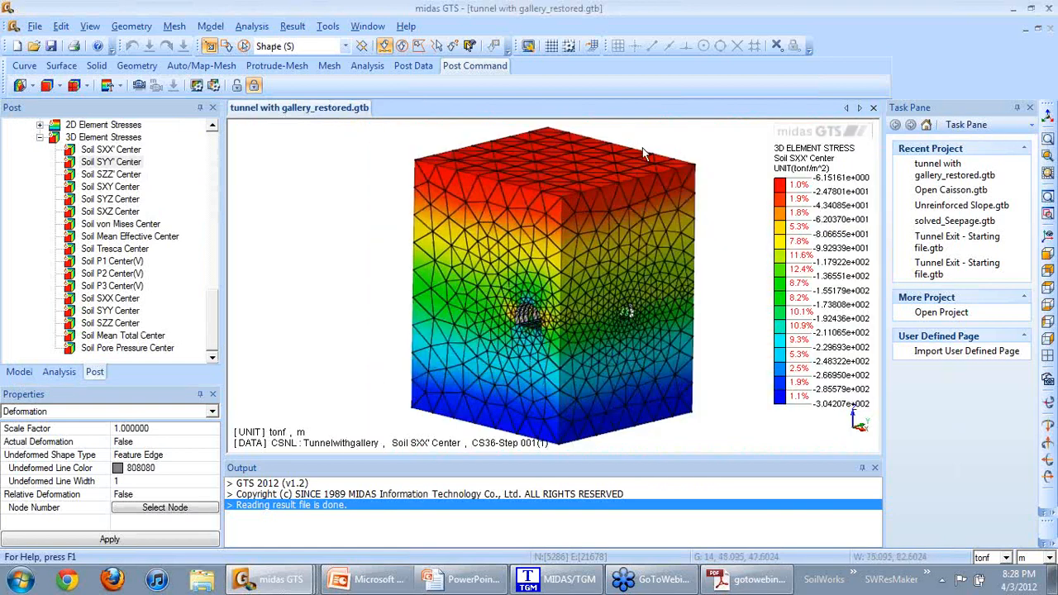
click(85, 86)
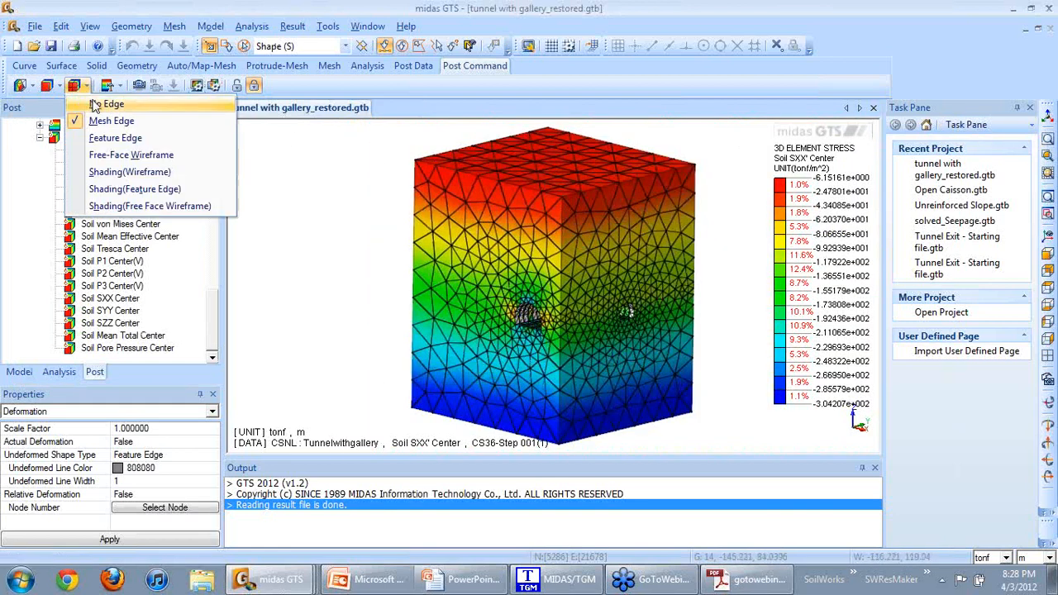
click(96, 105)
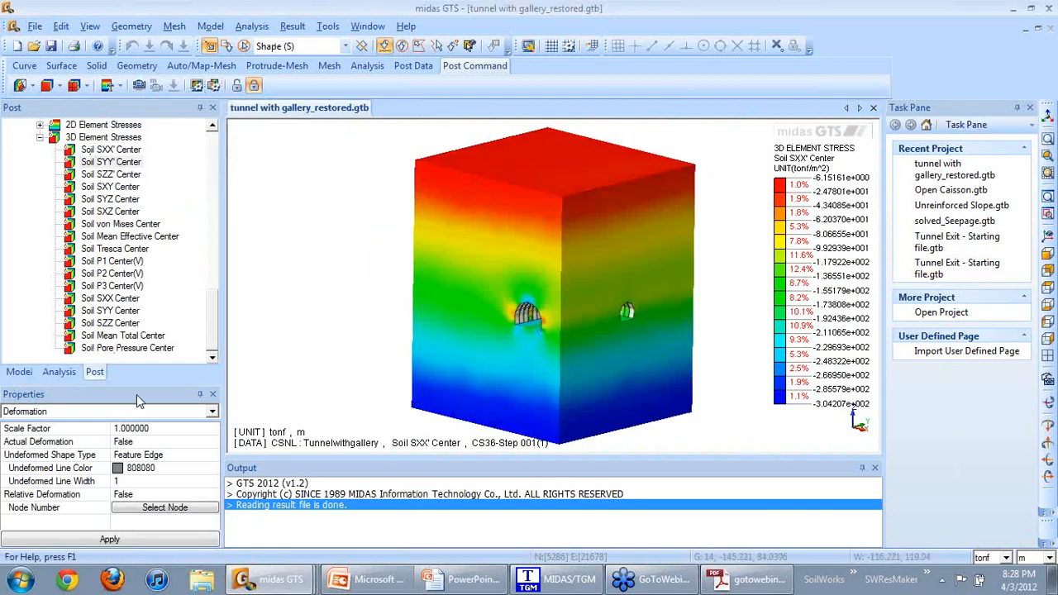
Apply the three listed iso values in the Iso Surface properties and examine the Soil SXX' Center iso surfaces around the tunnel and gallery.
drag(130, 384, 132, 300)
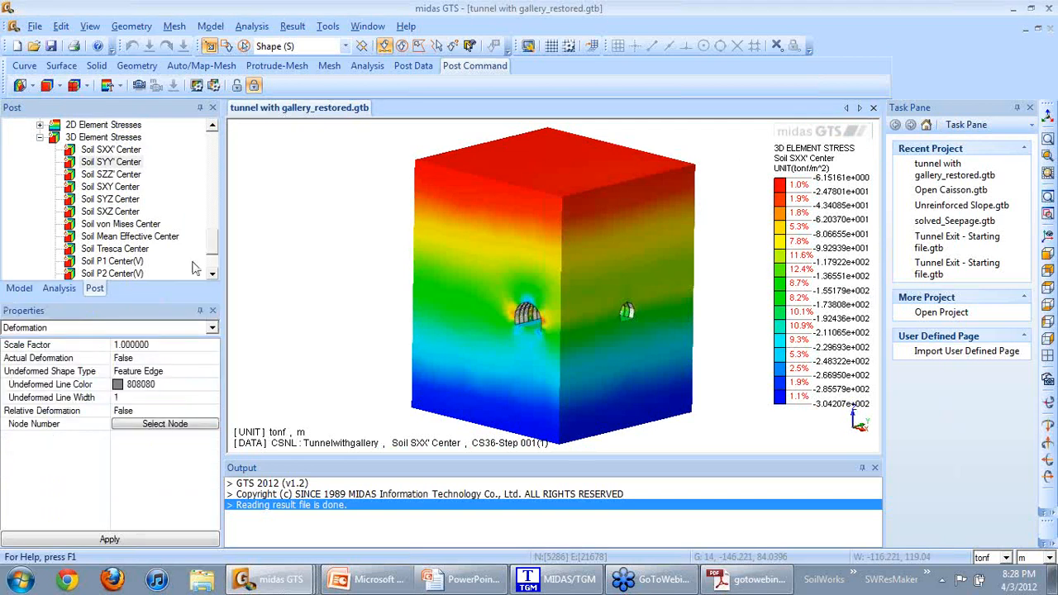
click(211, 329)
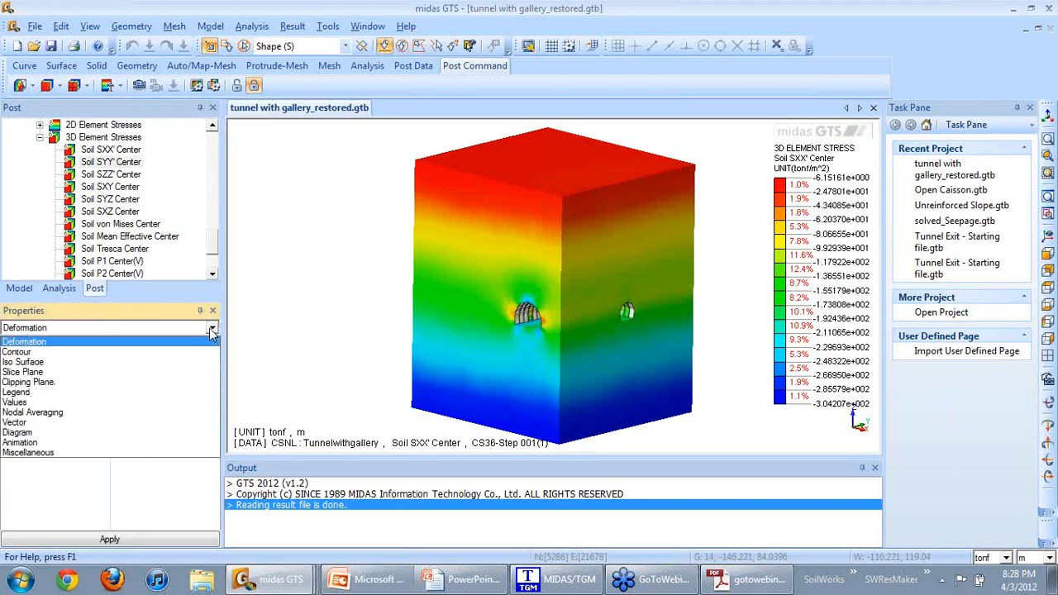
click(189, 361)
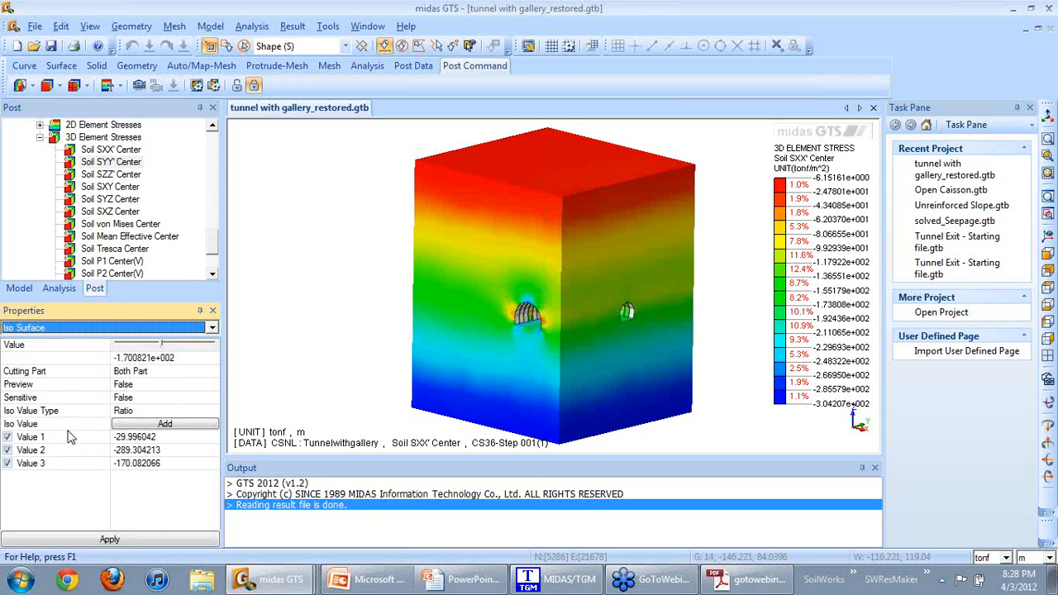
click(82, 541)
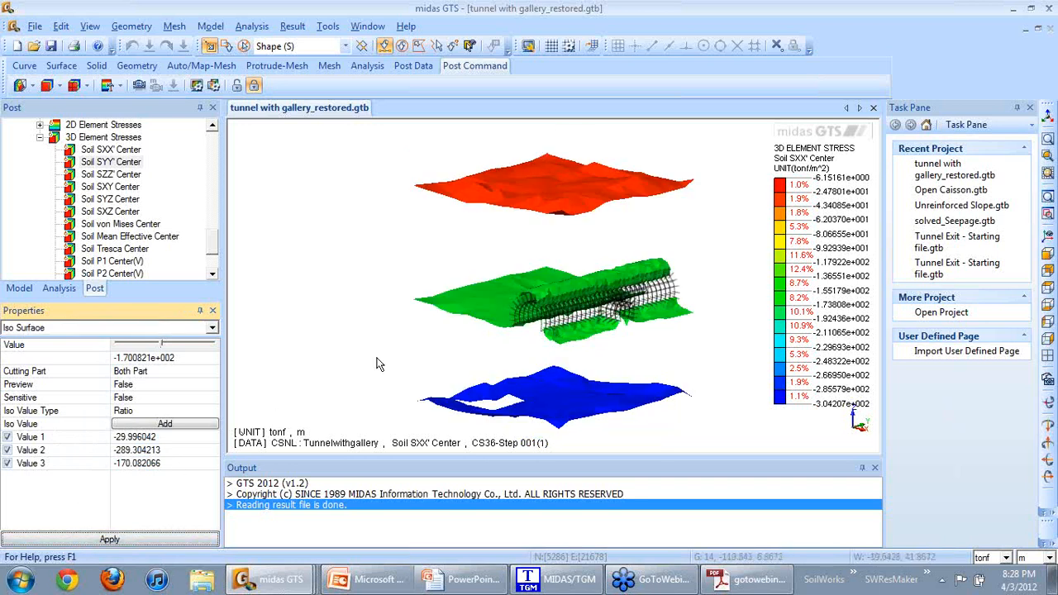
middle_drag(421, 335, 407, 368)
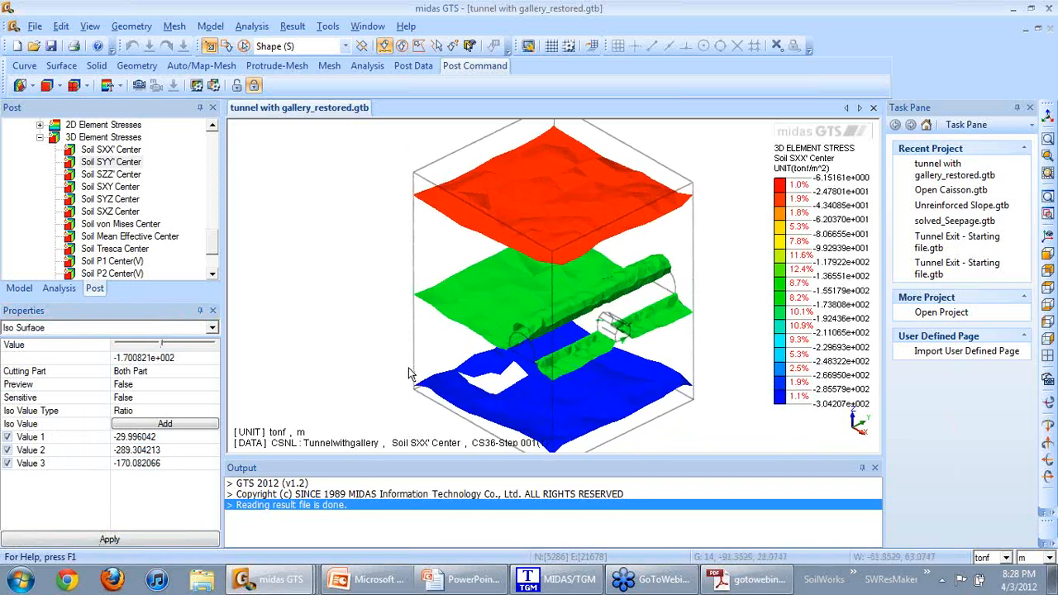
middle_drag(465, 334, 437, 281)
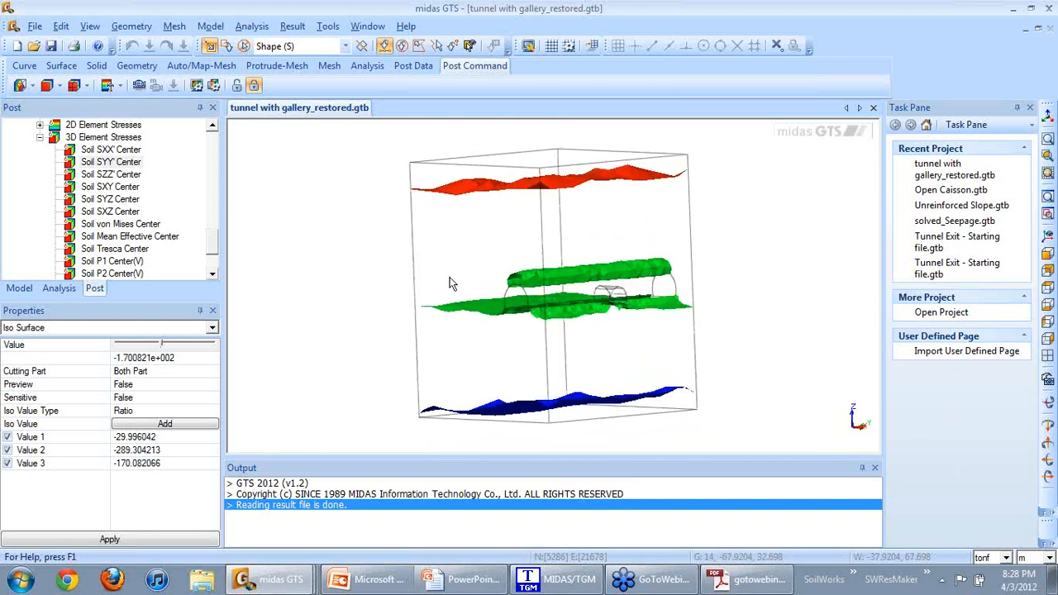
middle_drag(499, 225, 563, 201)
middle_drag(496, 227, 500, 256)
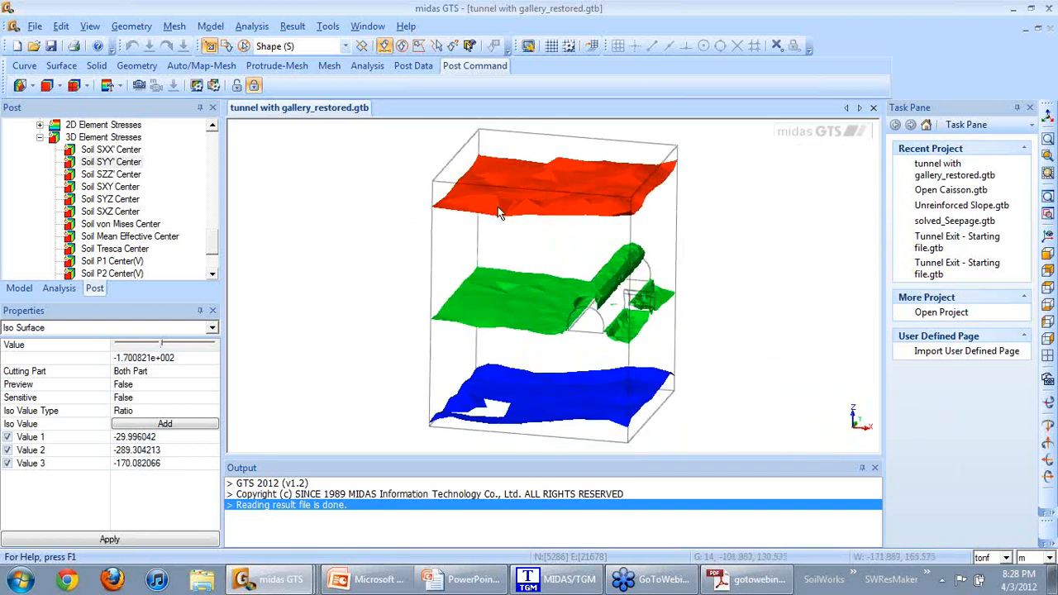
Switch to the Contour properties and return the plot from iso surfaces to the full Soil SXX' Center contour.
click(213, 328)
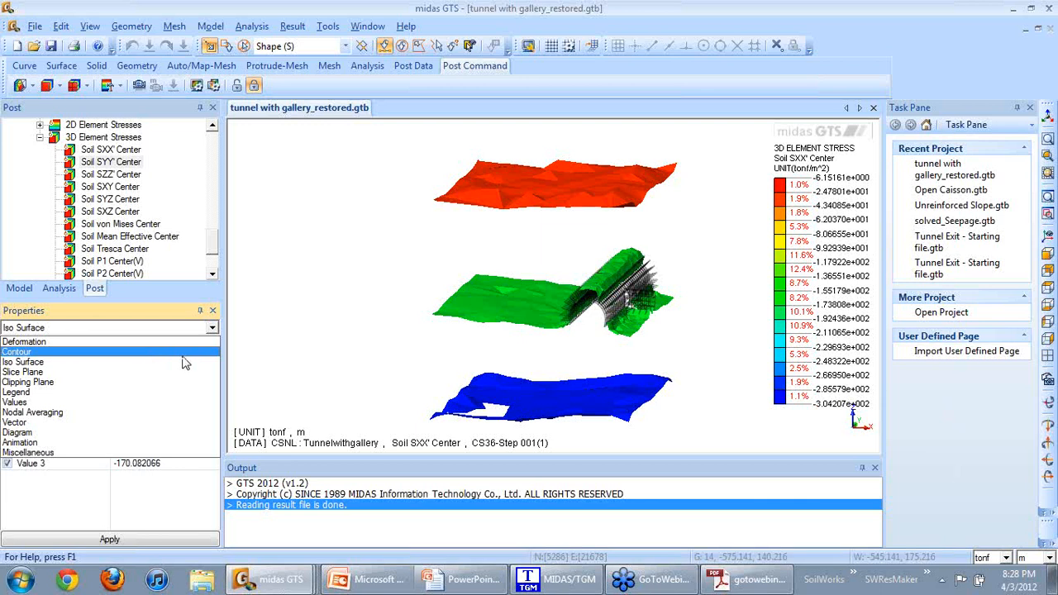
click(213, 329)
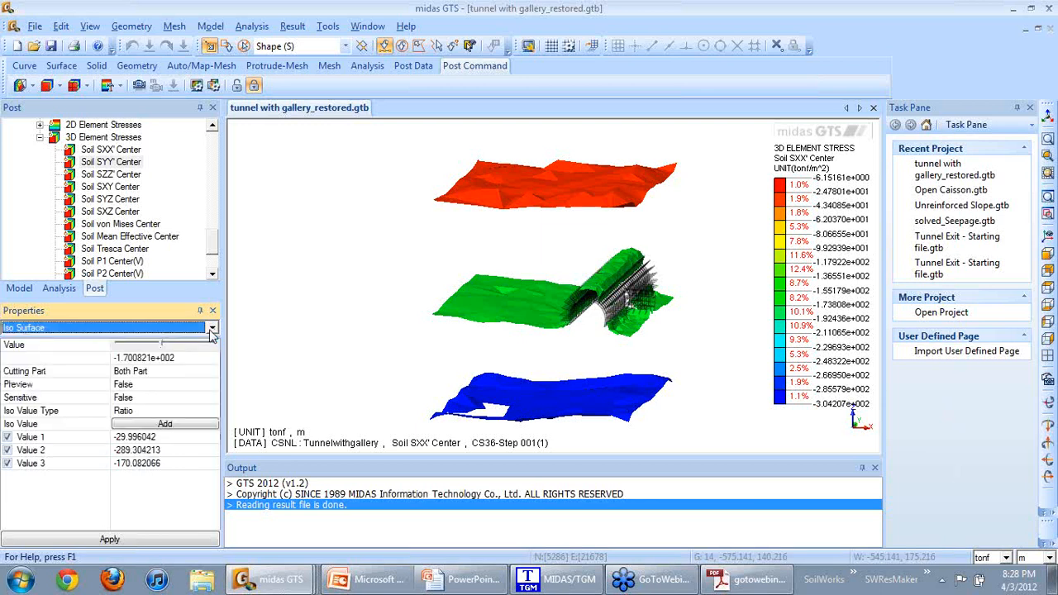
click(32, 85)
click(33, 100)
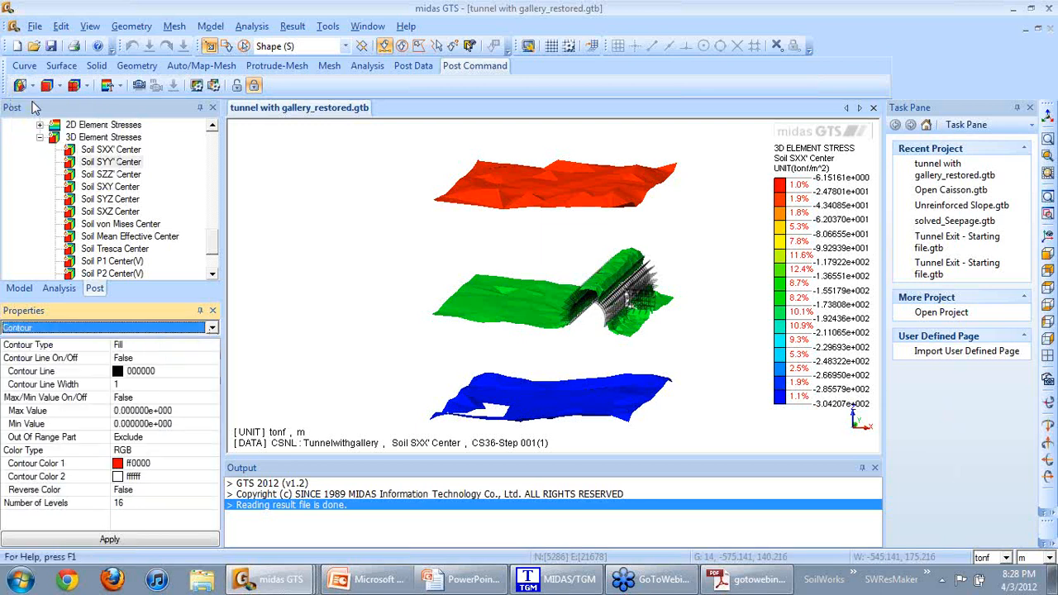
Apply slice planes 1 and 2 to the Soil SXX' Center contour and examine the slice in side and isometric views.
click(212, 328)
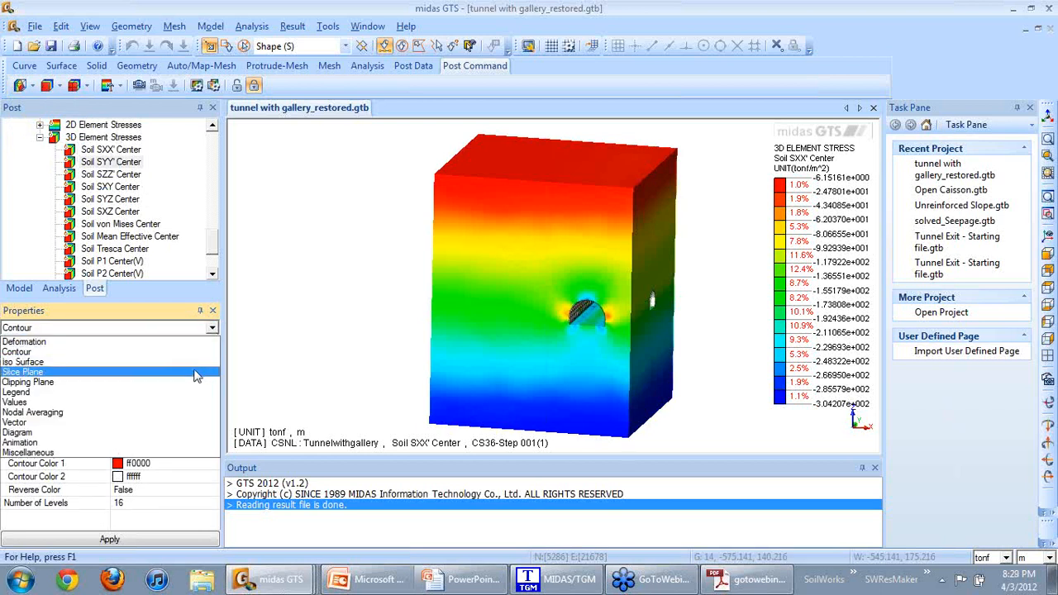
click(196, 374)
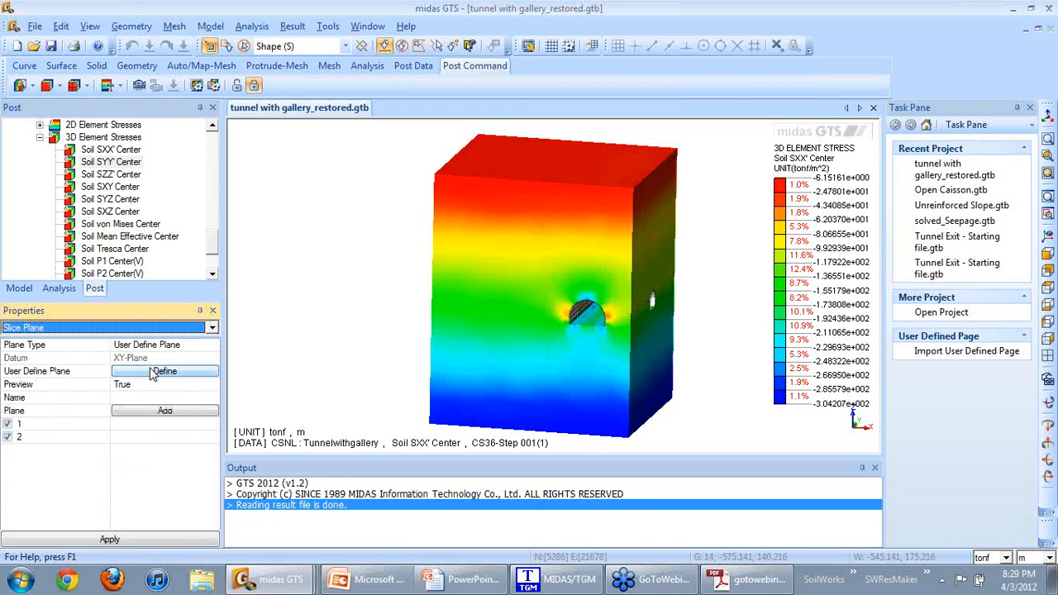
click(156, 412)
click(626, 231)
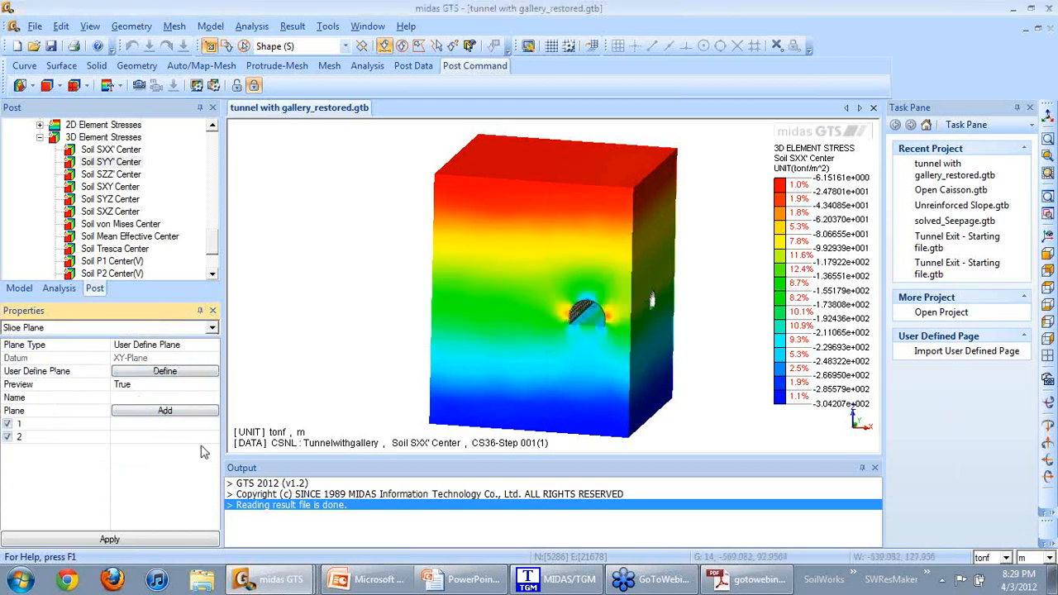
click(134, 539)
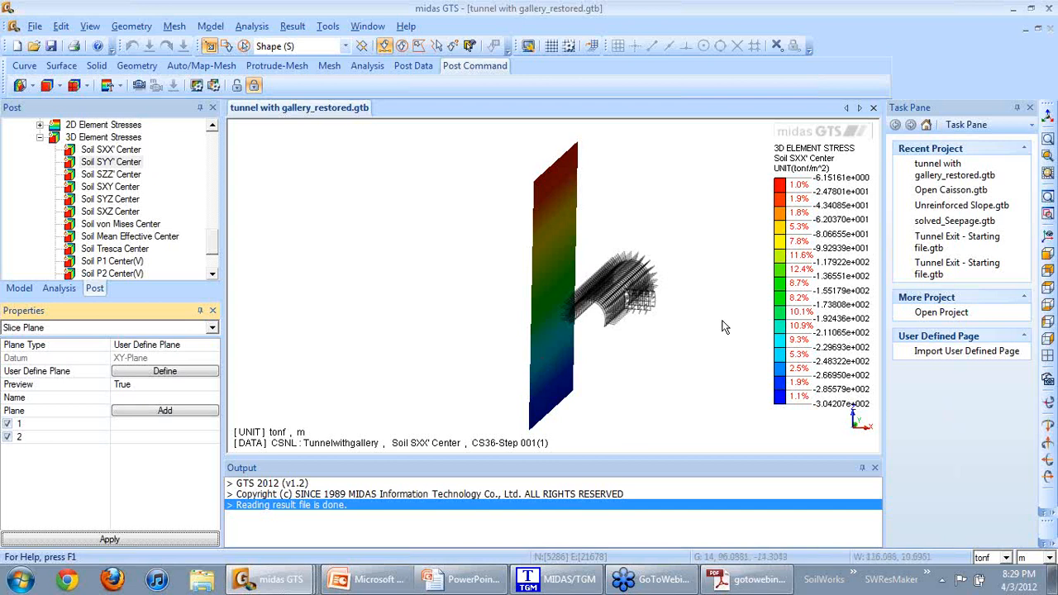
click(1047, 256)
click(1047, 322)
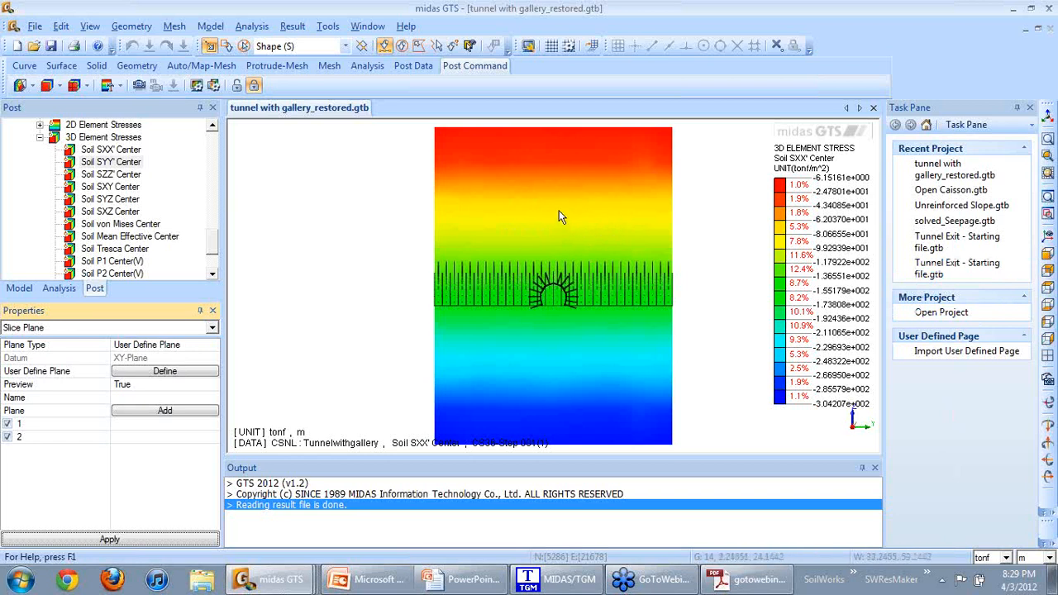
click(1048, 237)
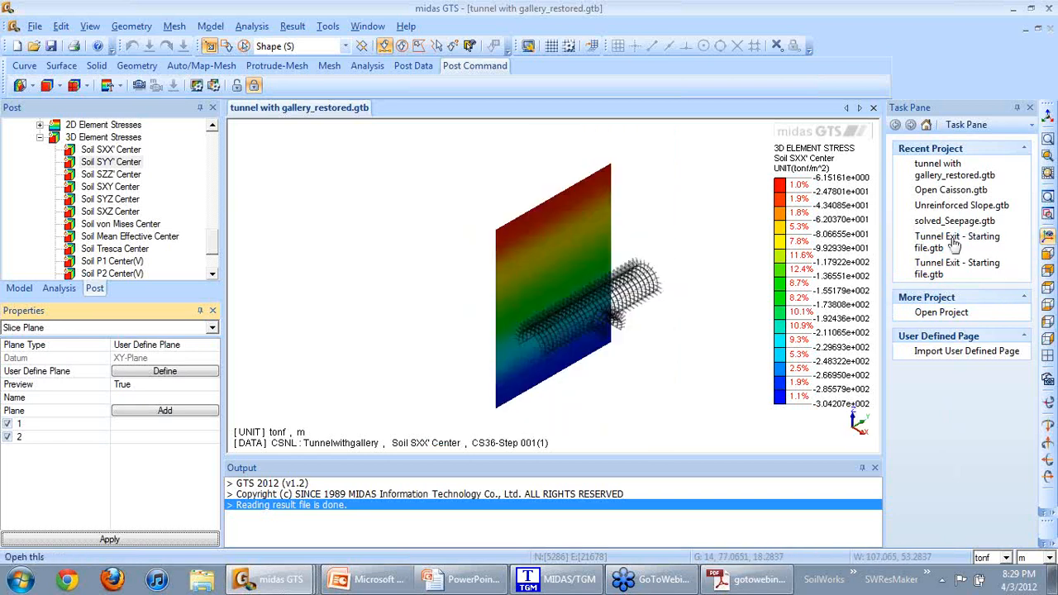
Return from the slice plane to the full Soil SXX' Center contour and collapse the 3D Element Stresses results.
click(20, 86)
click(23, 104)
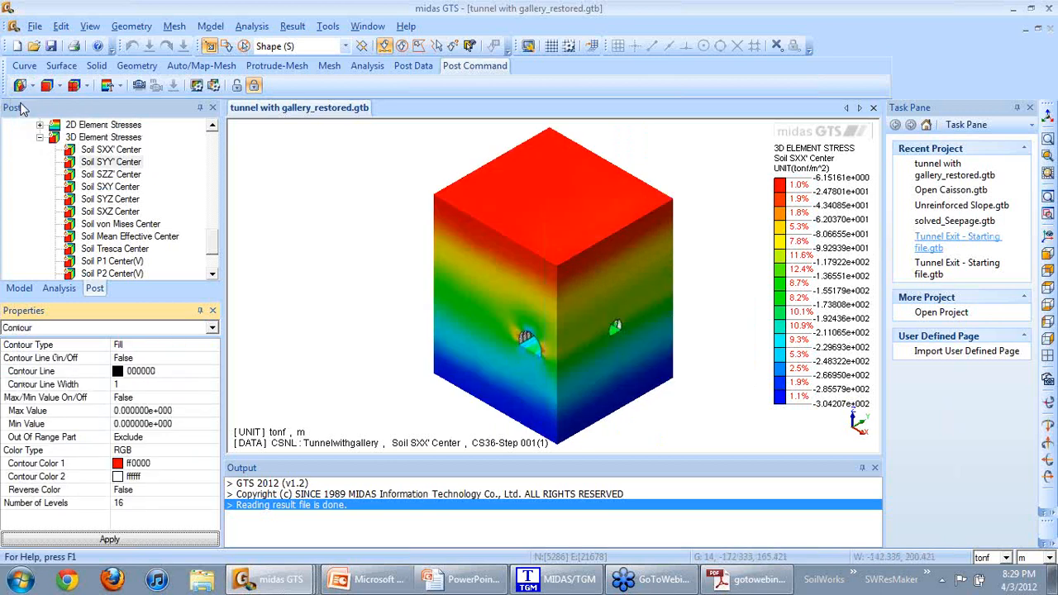
click(40, 137)
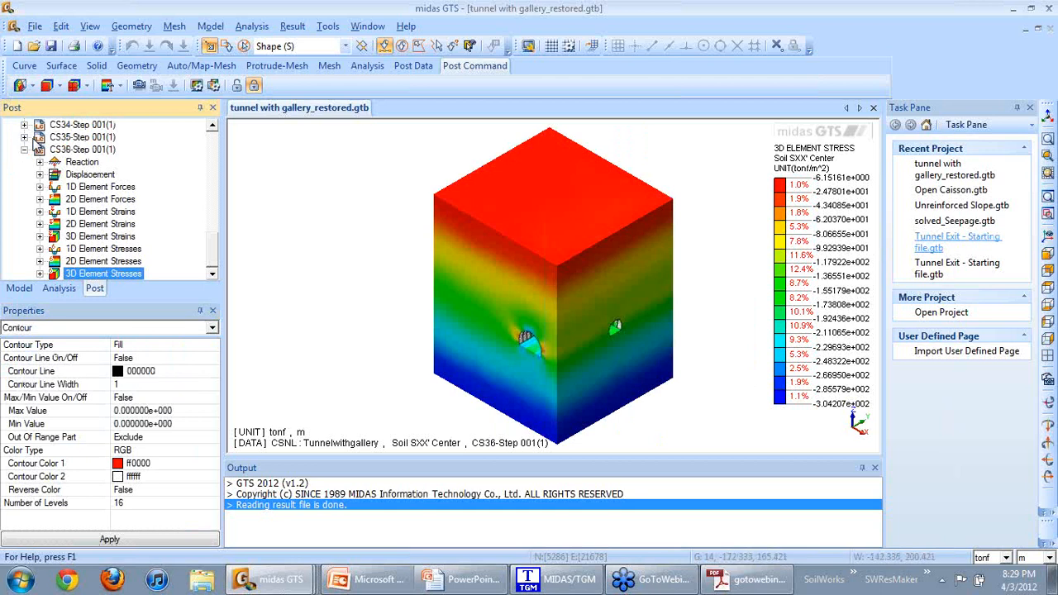
Switch to the midas GTS window containing the solved_Seepage.gtb model.
key(alt+Tab)
mouse_move(293, 583)
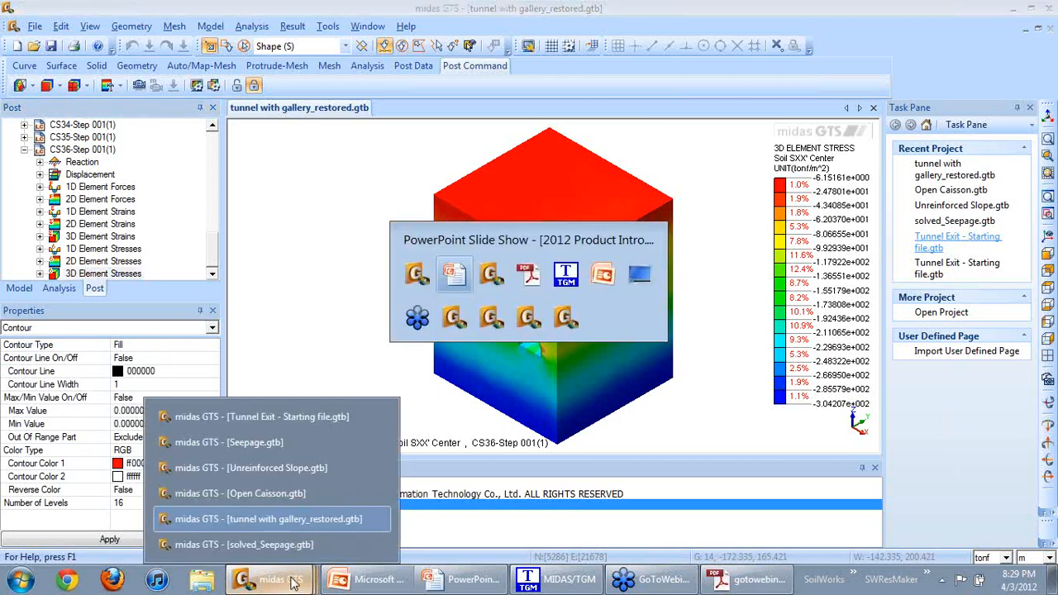
key(alt+Tab)
key(alt+Tab)
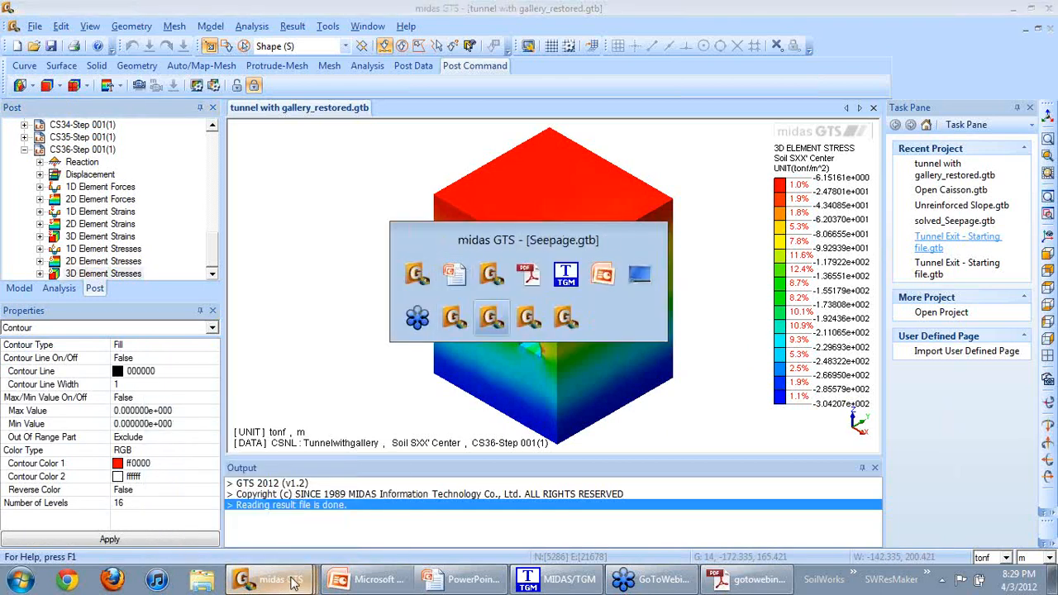
key(alt+Tab)
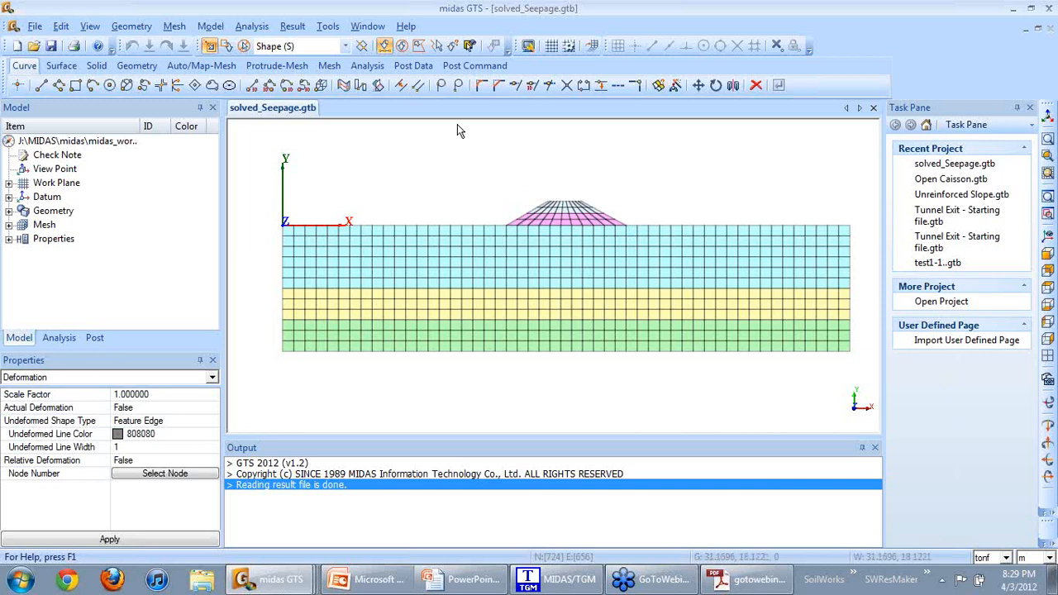
Expand the Nodal Misc. results of seepageanalysis and plot the Flow Rate and Total Head contours.
click(469, 68)
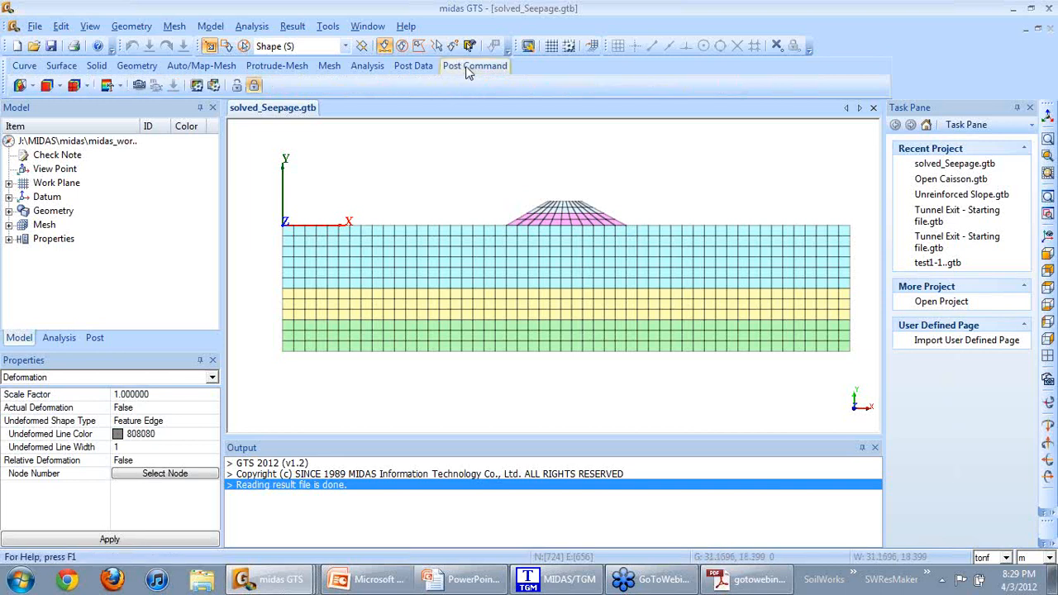
click(96, 337)
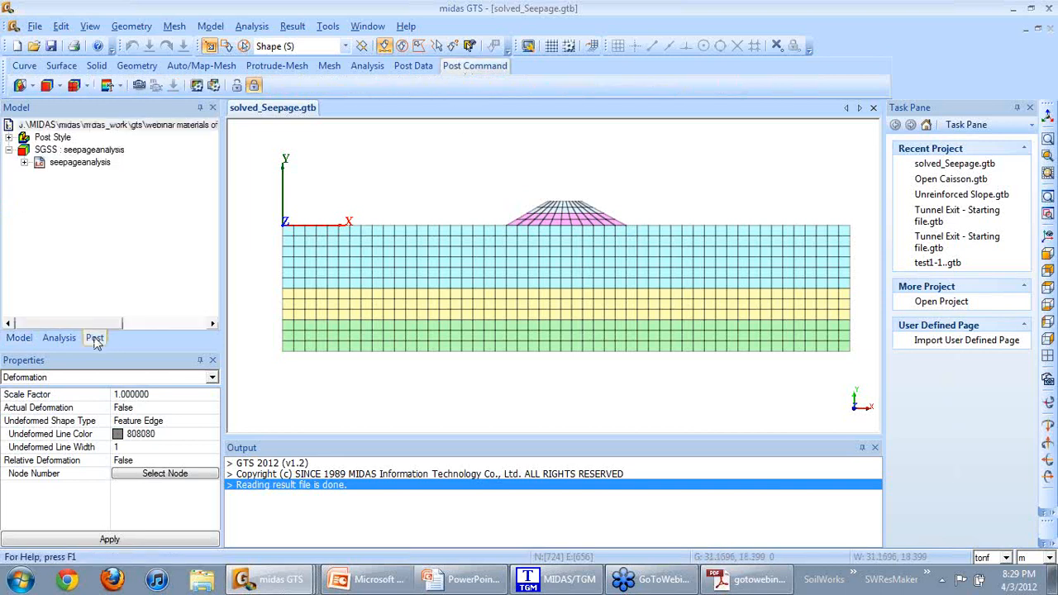
click(24, 162)
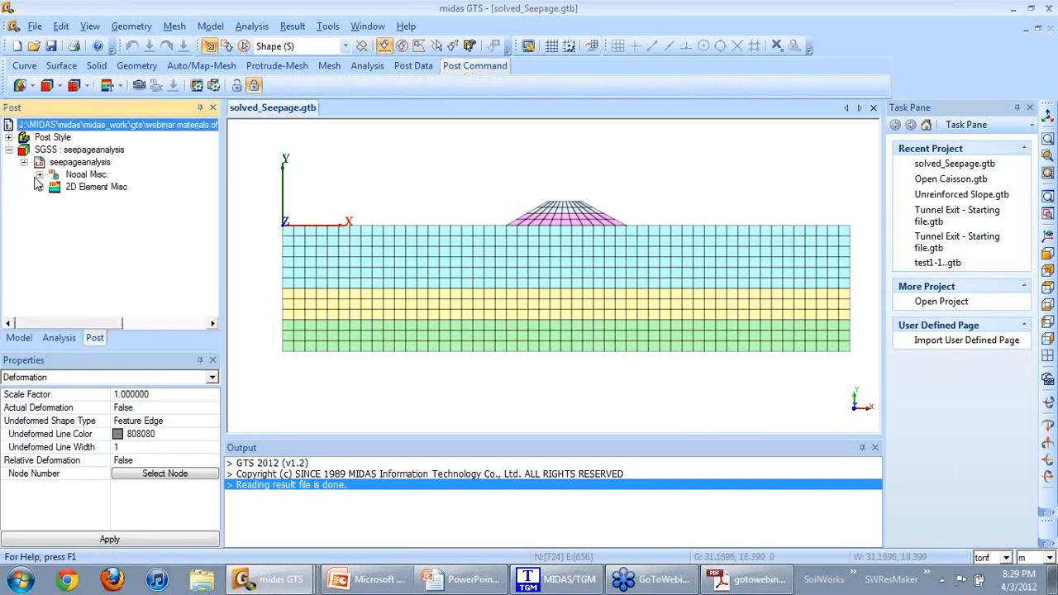
click(39, 175)
double_click(100, 188)
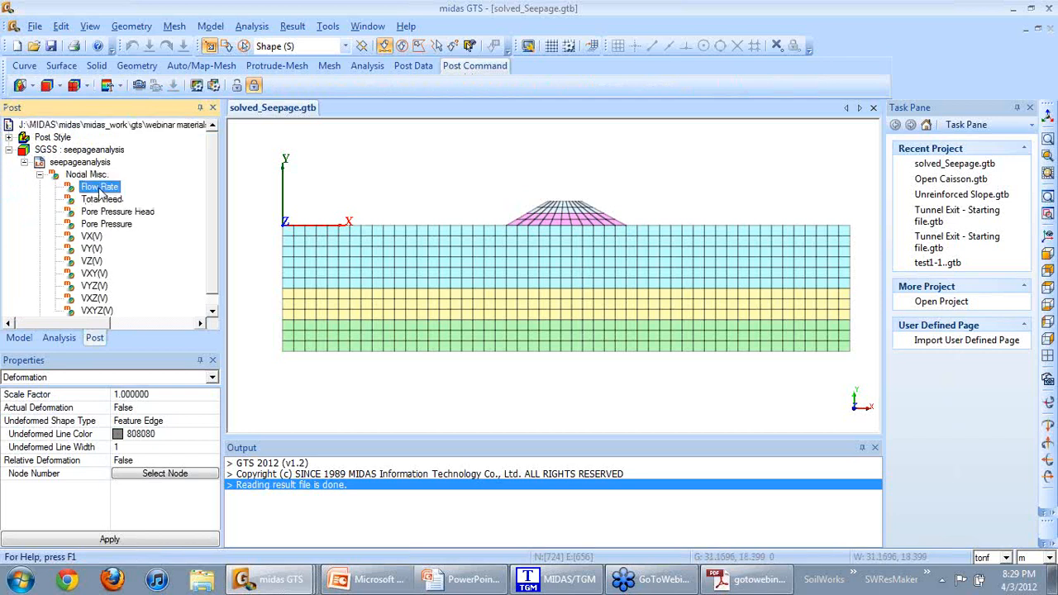
double_click(103, 200)
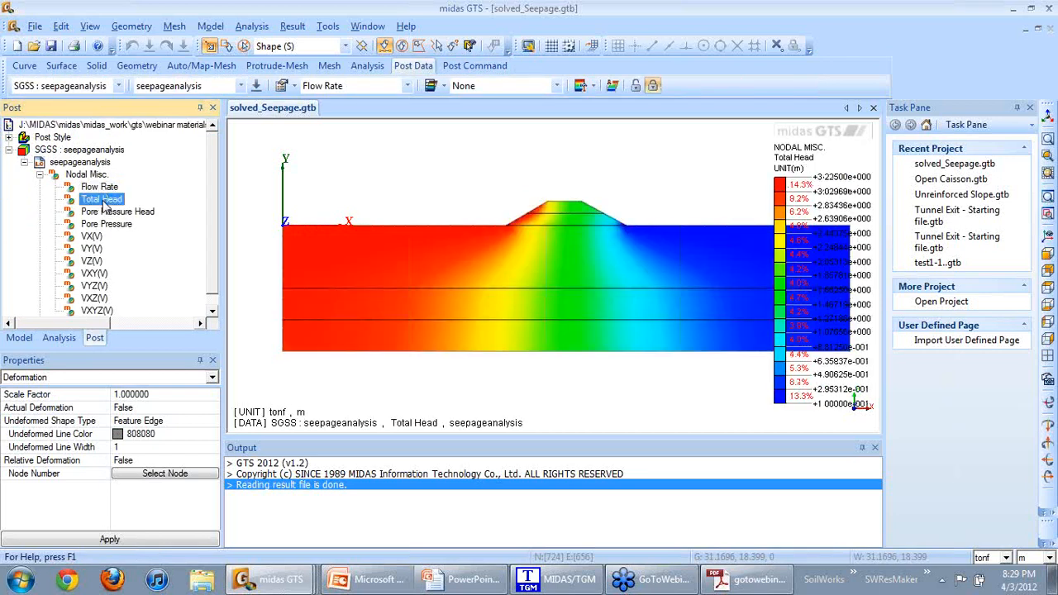
Create a Total Head results table limited to nodes 1to7.
right_click(105, 202)
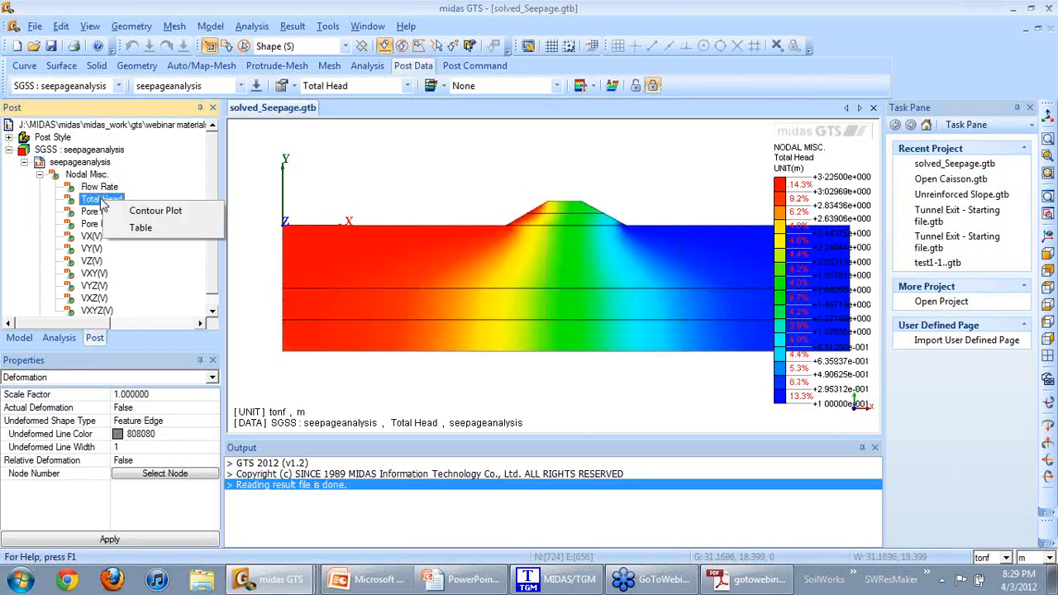
click(122, 231)
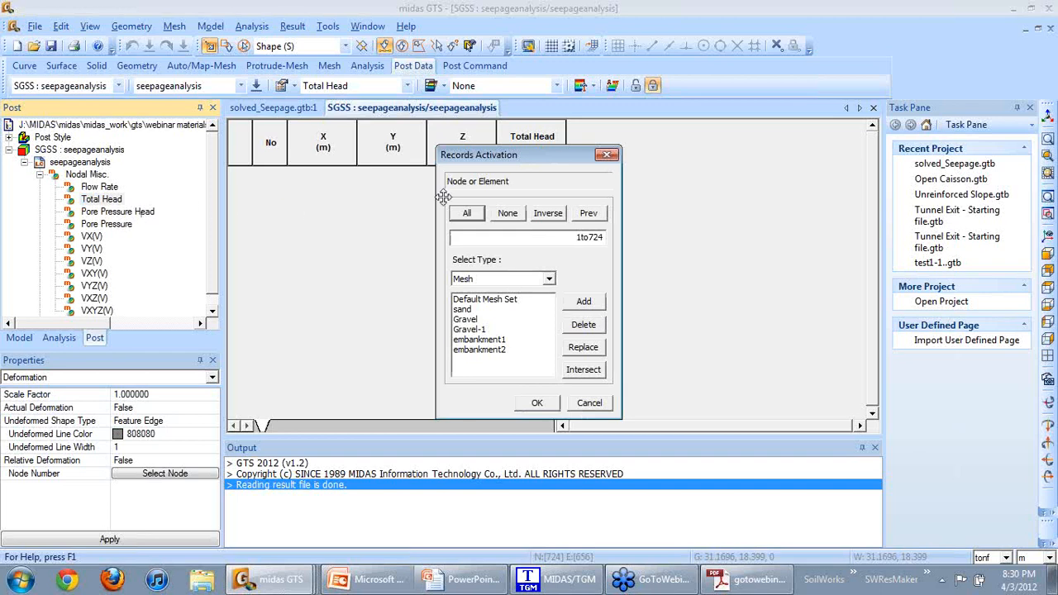
drag(506, 157, 471, 144)
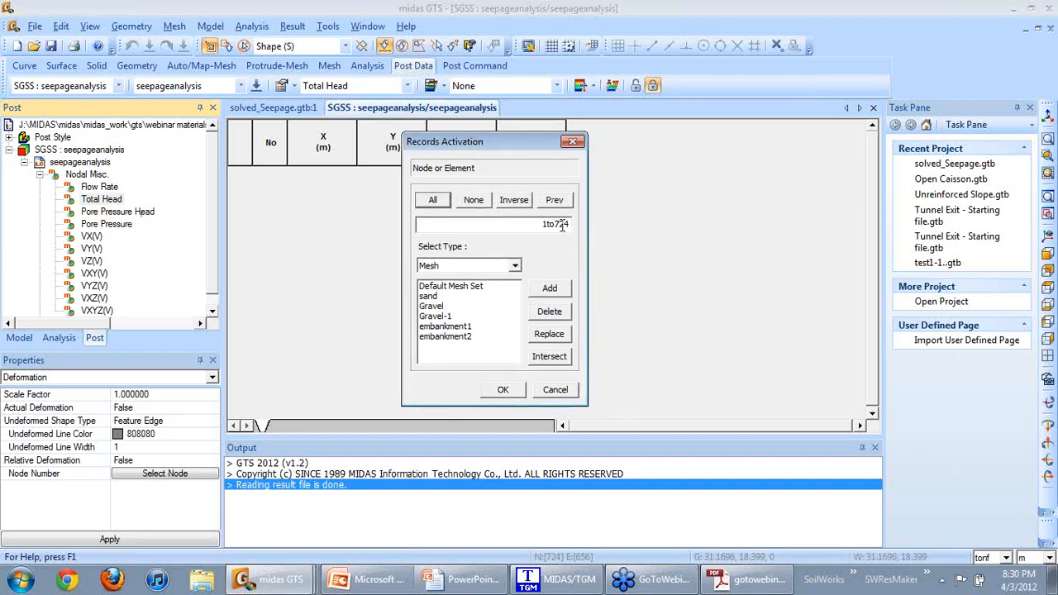
drag(555, 223, 583, 225)
text(7)
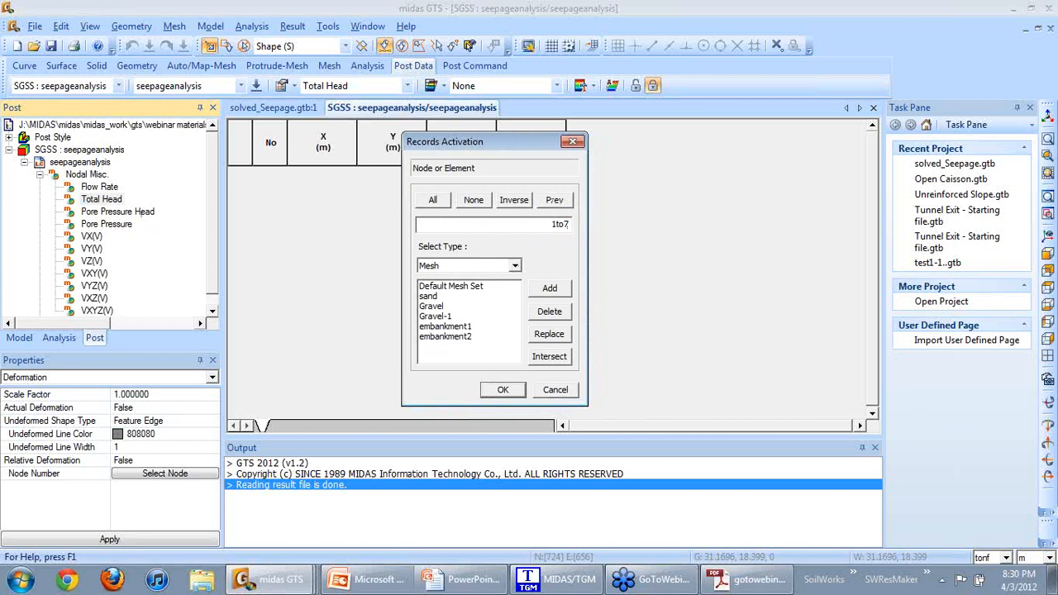
click(501, 391)
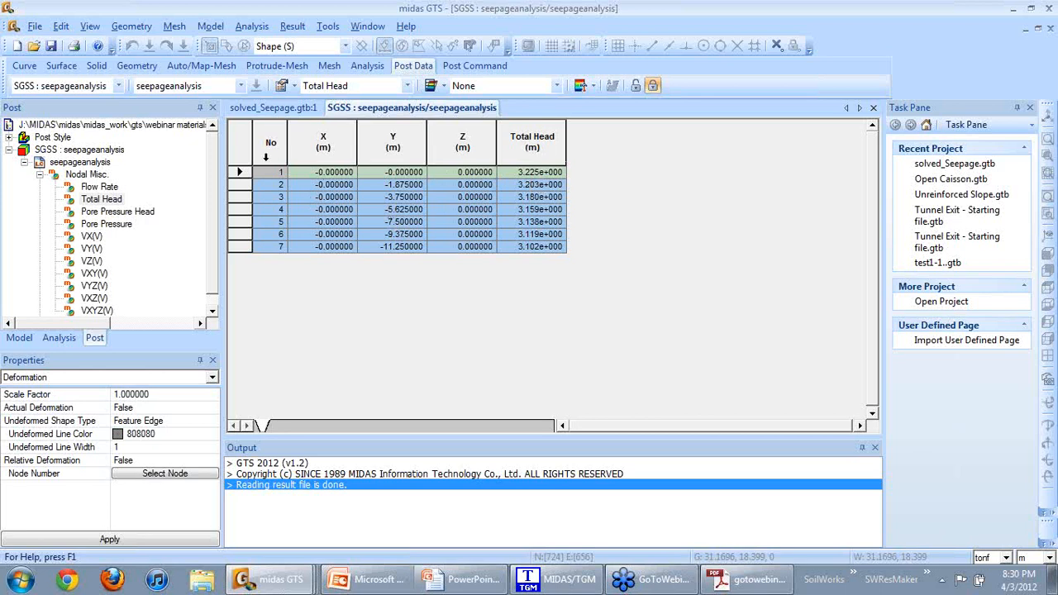
Select the entire Total Head table and open its Excel export, closing the save dialog without saving.
click(244, 154)
right_click(384, 187)
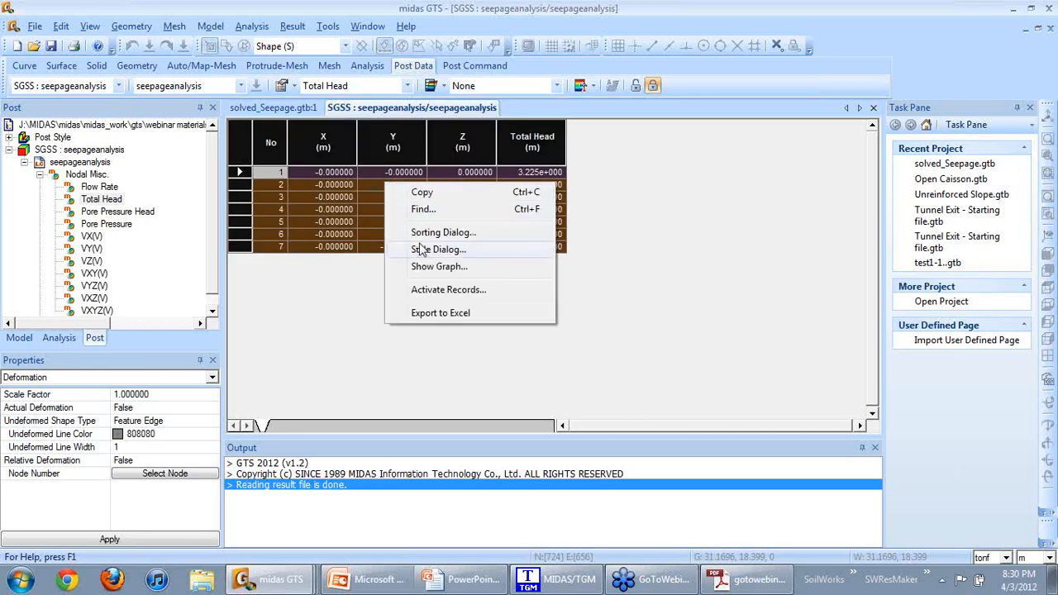
click(440, 313)
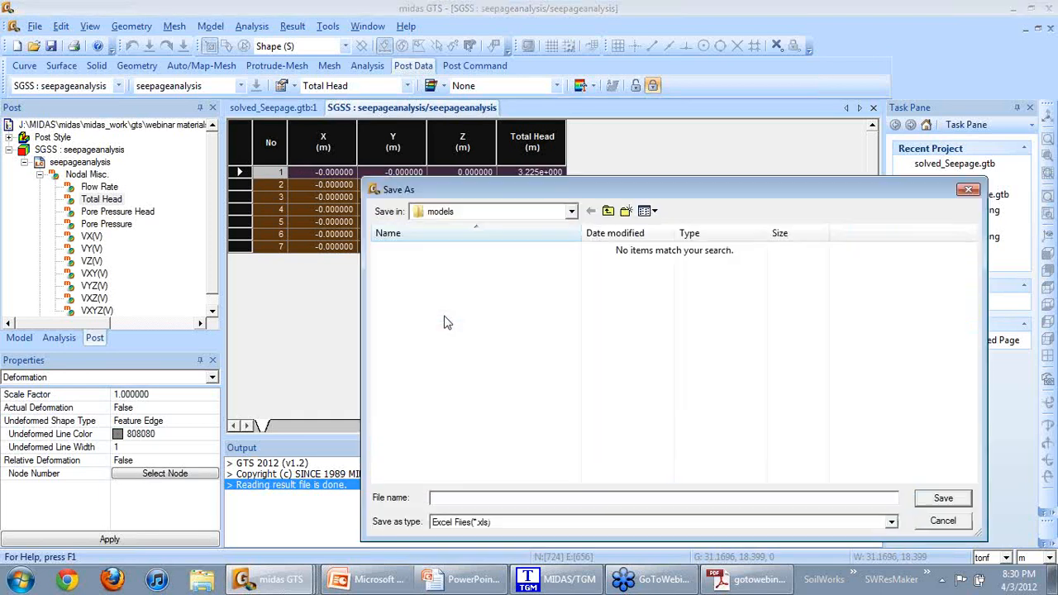
click(968, 191)
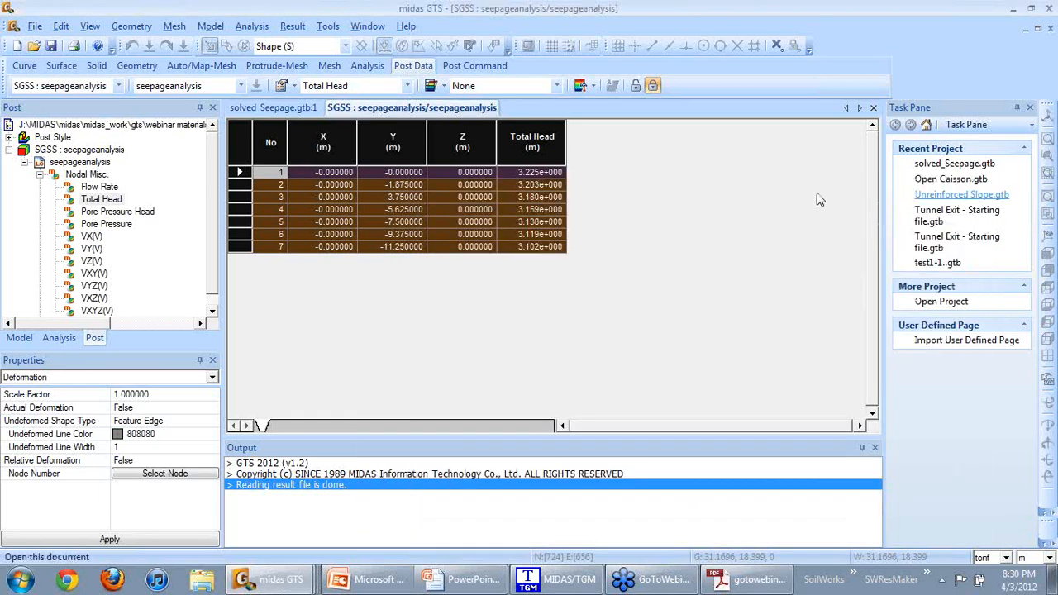
Create a graph from the selected table using the Simple line (x-axis: index) type with No as the X label.
right_click(533, 234)
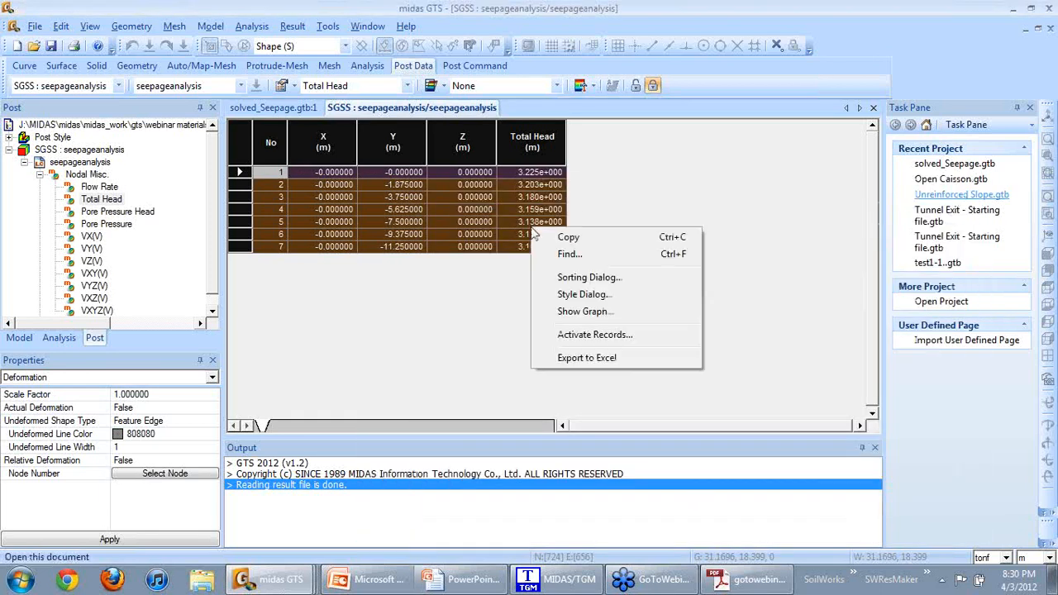
click(578, 312)
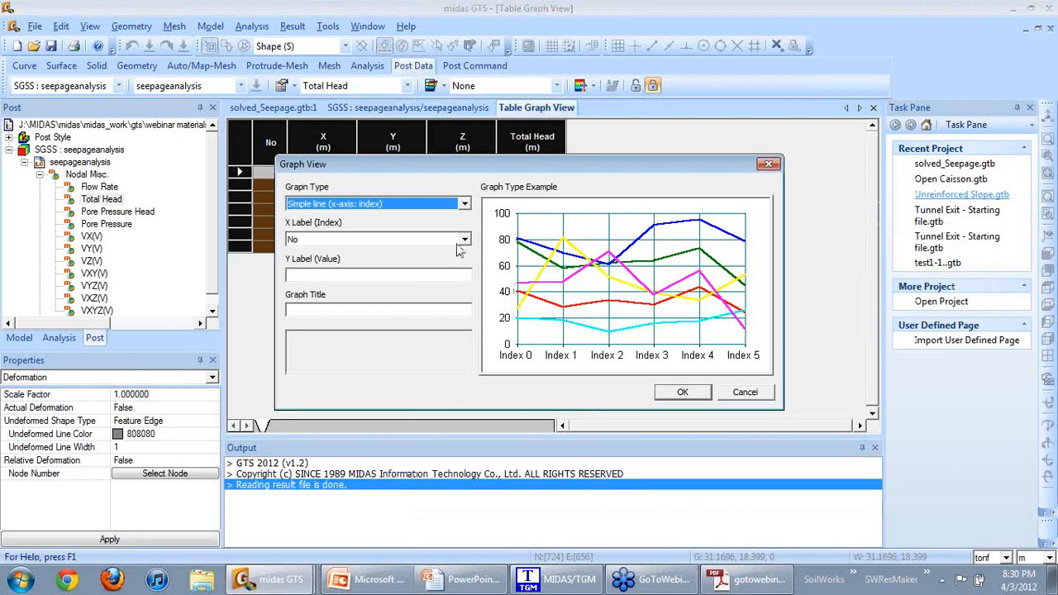
click(464, 240)
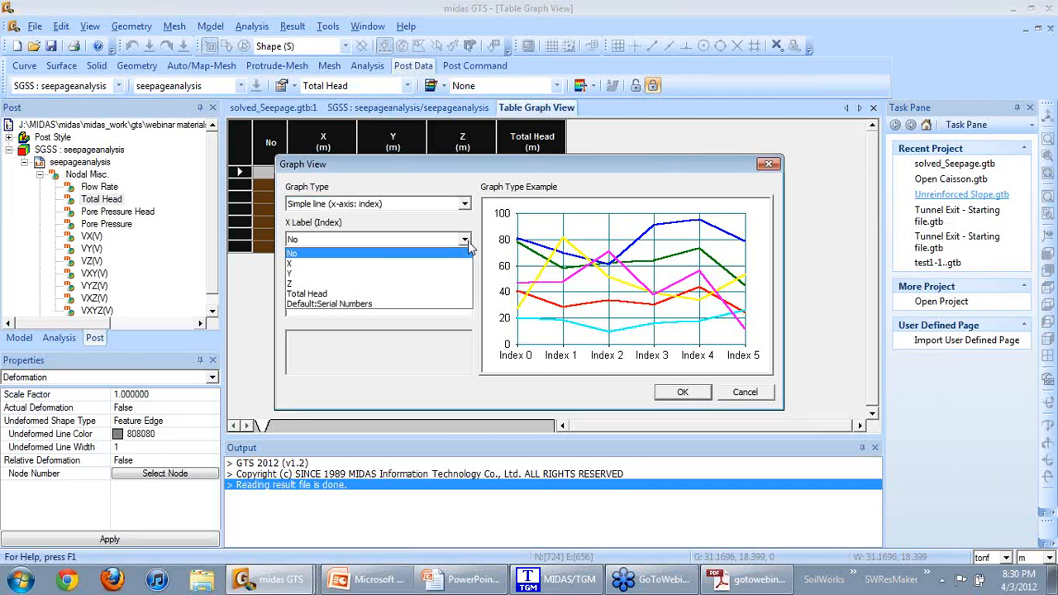
click(483, 175)
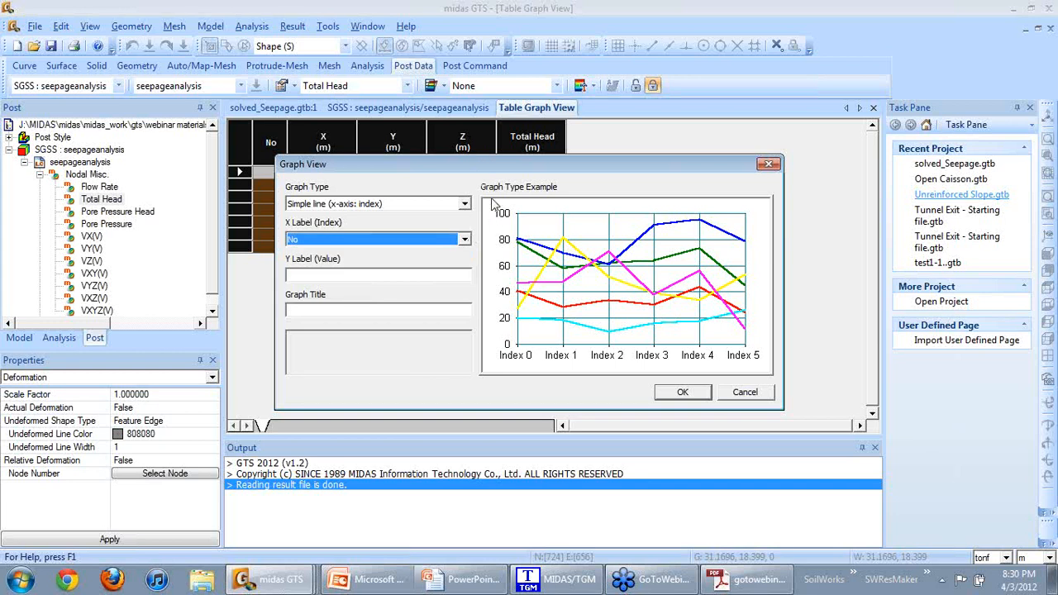
drag(490, 173, 556, 228)
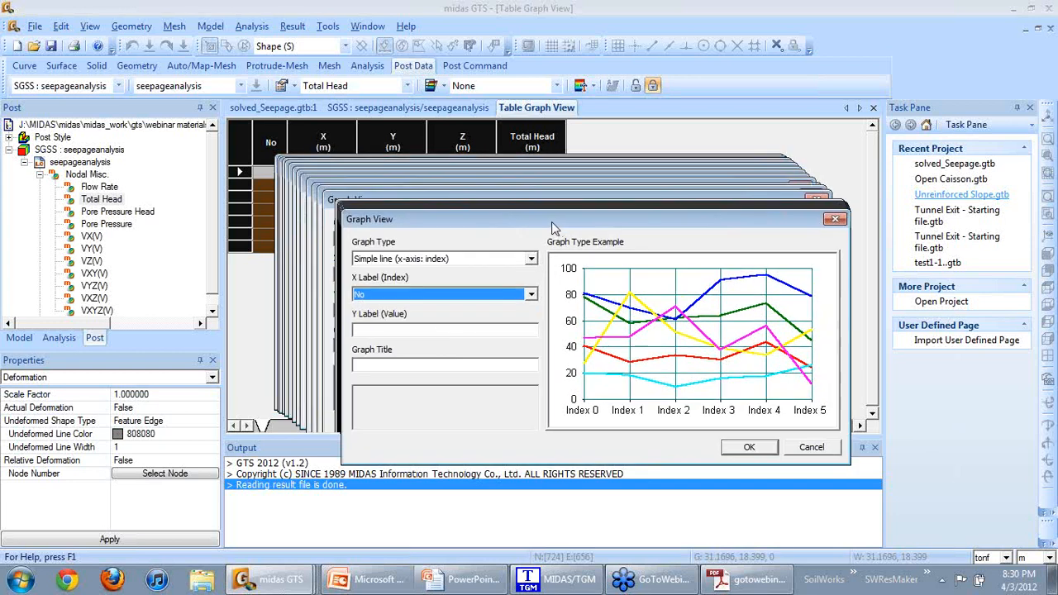
click(533, 294)
click(533, 294)
click(750, 448)
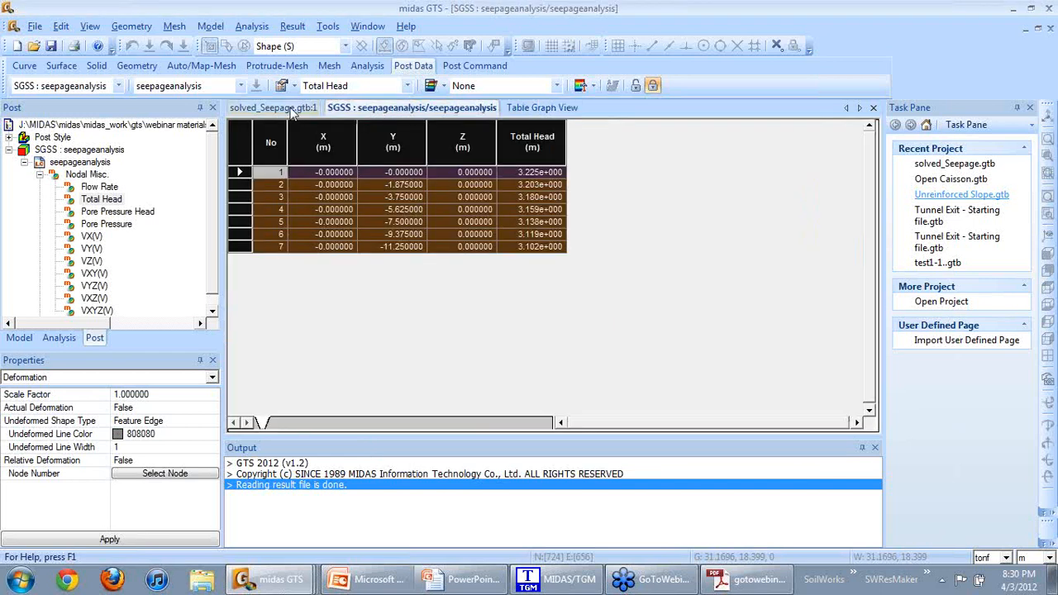
Return to the solved_Seepage model view and open the Flow Path seepage result, moving its dialog clear of the model.
click(281, 108)
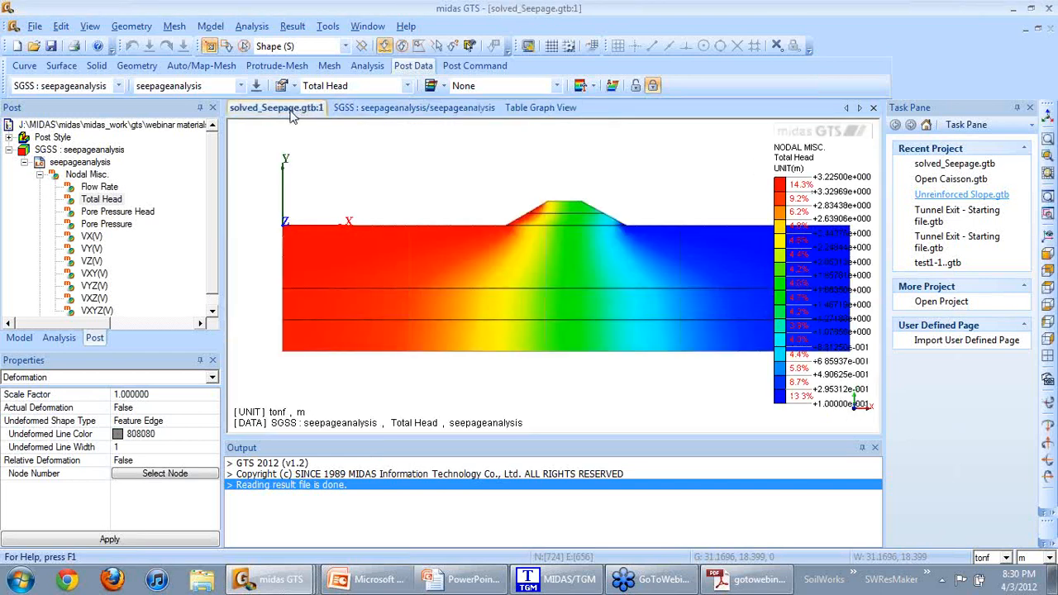
click(293, 25)
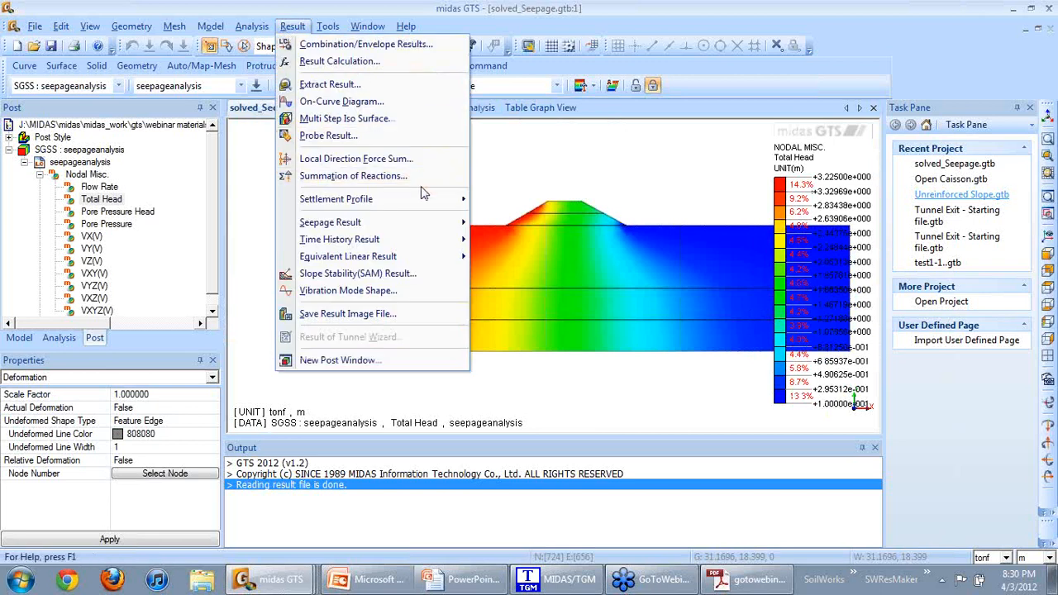
mouse_move(424, 220)
click(506, 224)
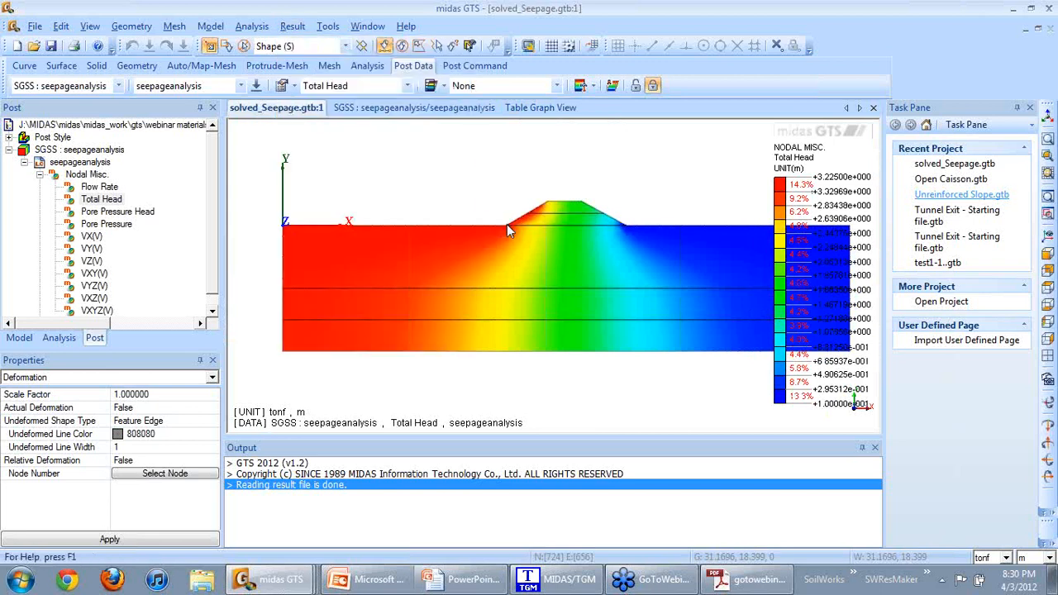
drag(303, 137, 99, 109)
Enable plotting the flow path with a contour and choose Total Head as the contour result.
click(82, 172)
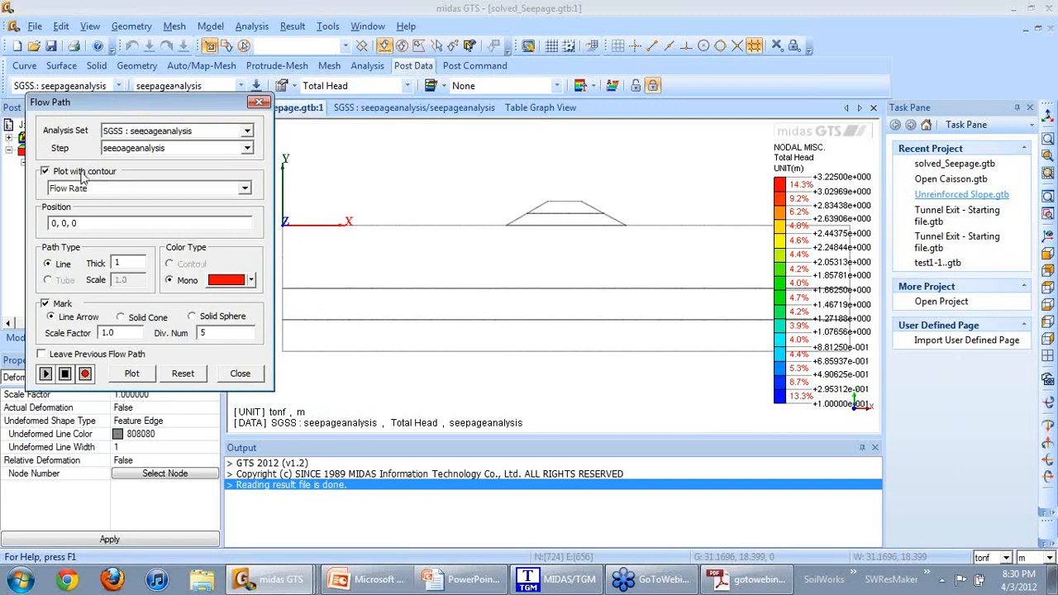
click(245, 189)
click(222, 211)
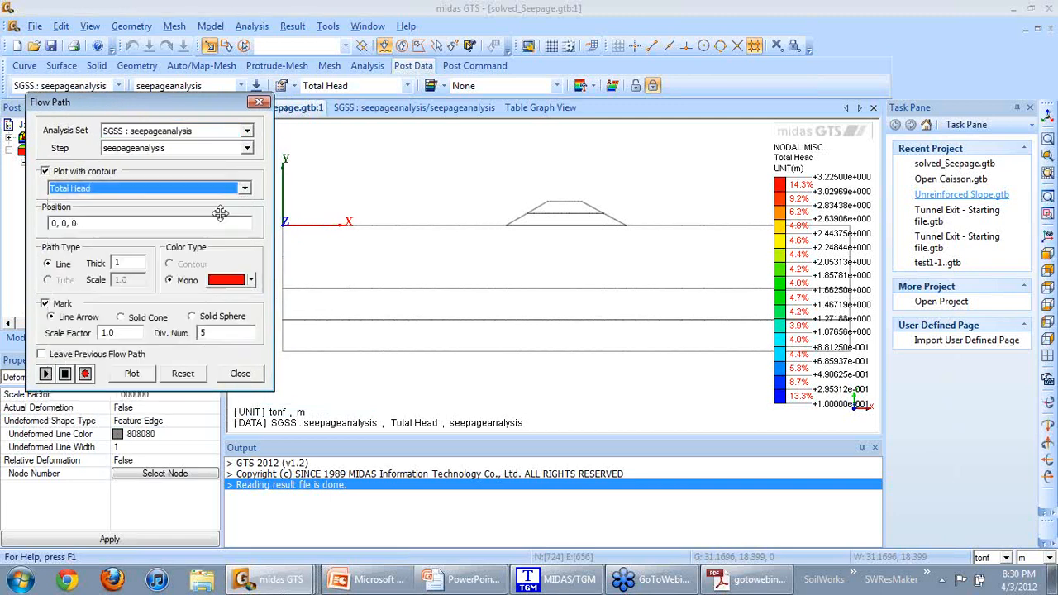
Move the Flow Path dialog clear of the model and plot single flow paths from points in the ground near the embankment's upstream toe.
drag(147, 102, 127, 100)
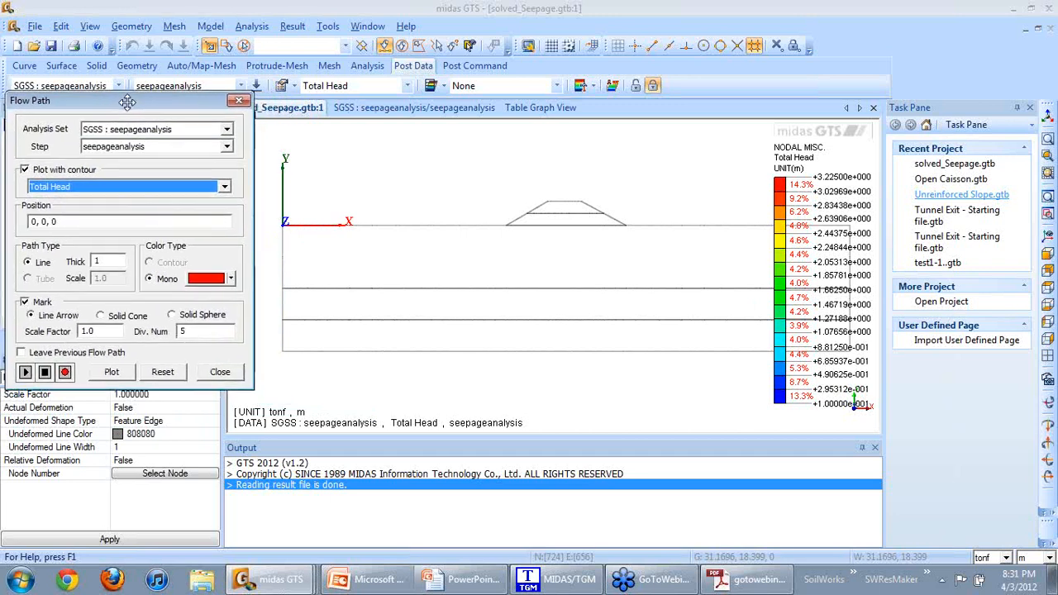
click(460, 238)
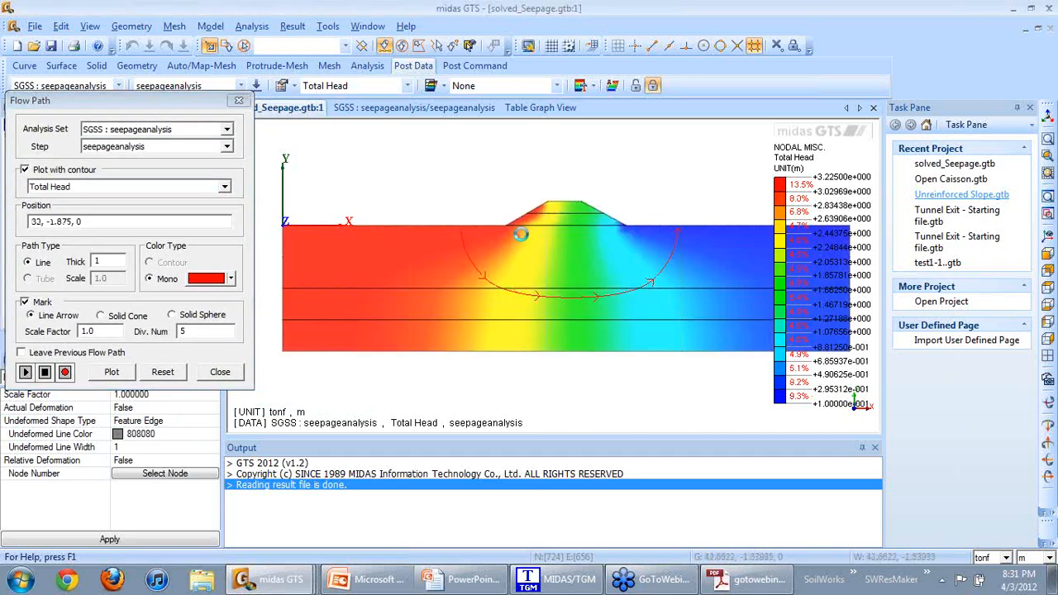
click(519, 240)
click(507, 273)
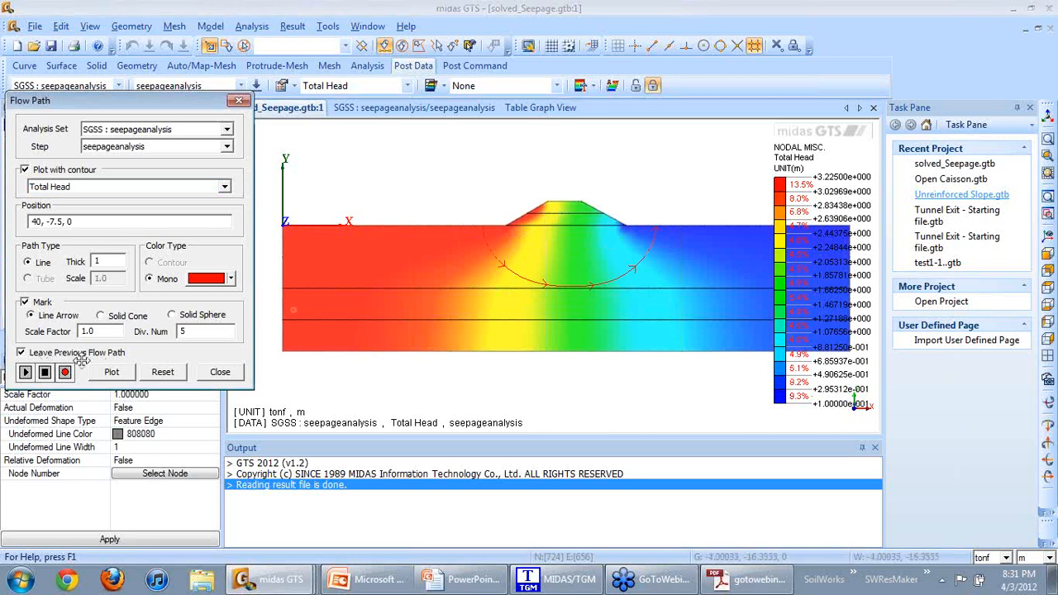
Keep the previous flow paths and add three more from the upstream ground, beneath the upstream toe and inside the embankment.
click(435, 239)
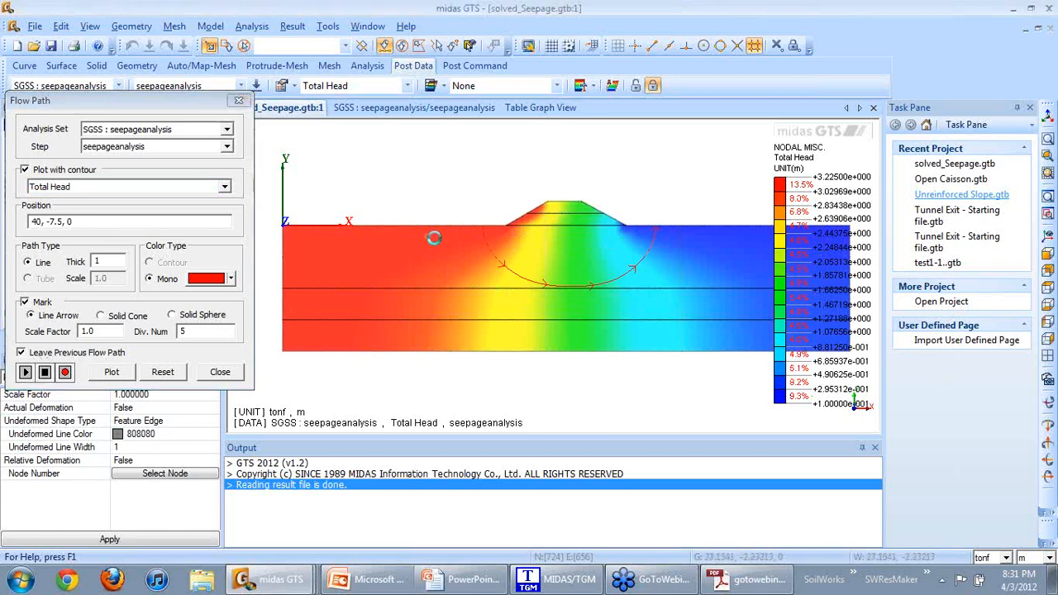
click(528, 239)
click(552, 214)
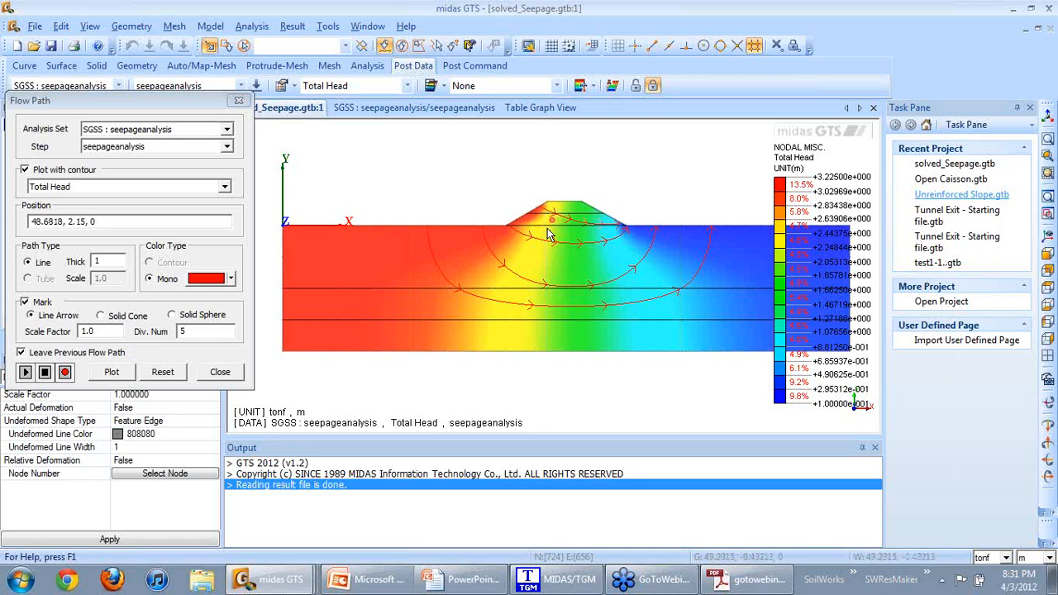
Set the flow path mono color to black, replot the paths and close the Flow Path dialog.
click(231, 278)
click(193, 296)
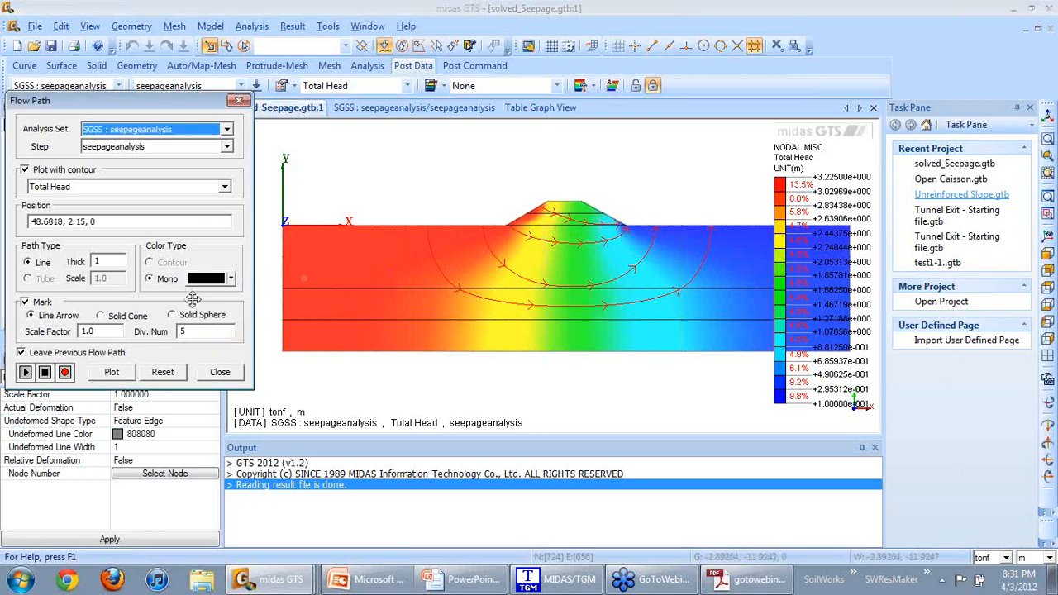
click(114, 372)
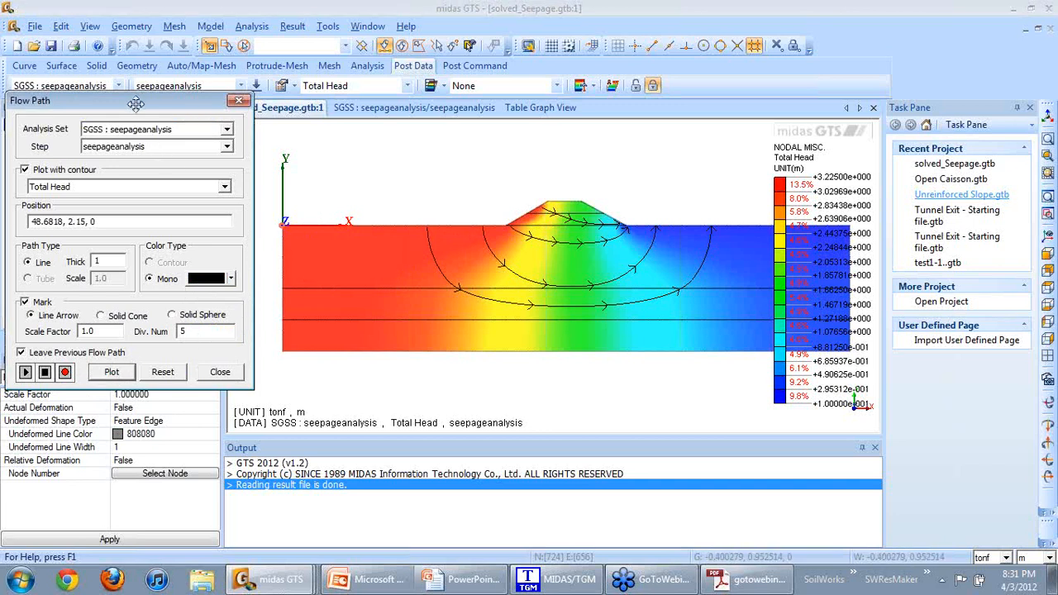
drag(136, 104, 211, 122)
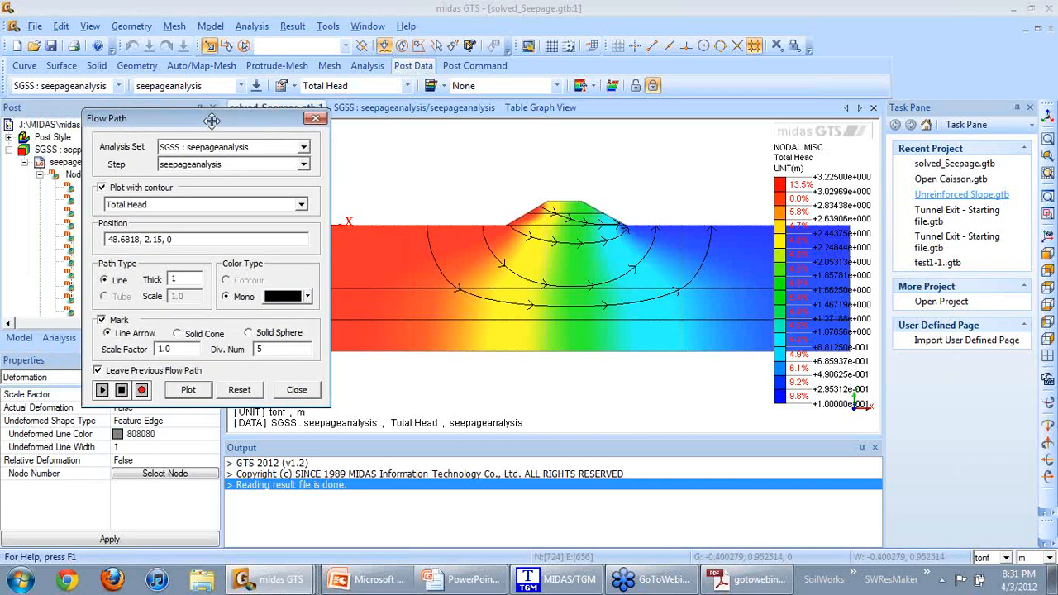
click(316, 120)
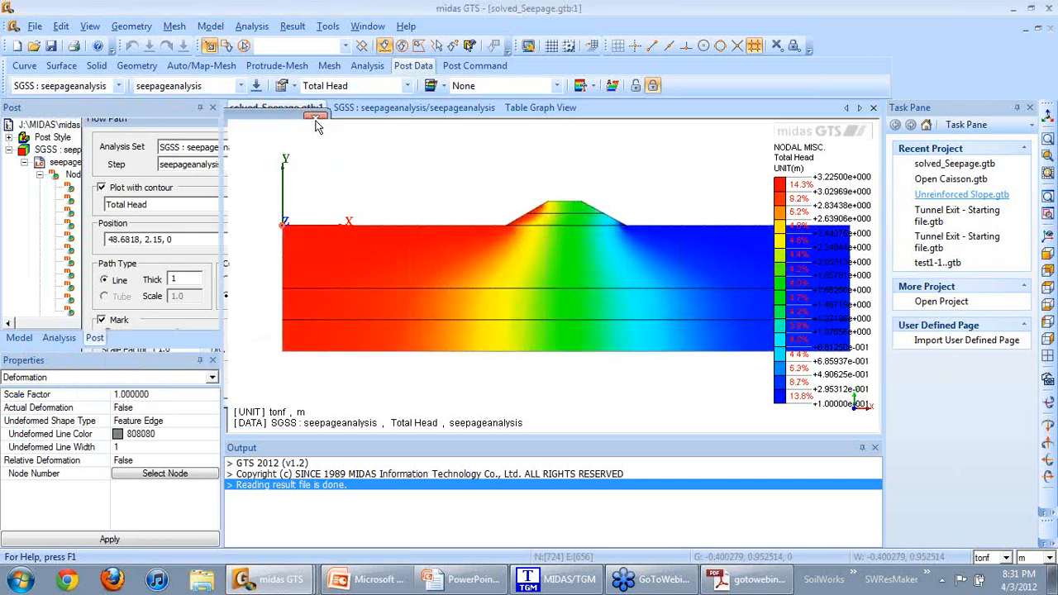
Open Extract Result, choose Total Head as the data and include the seepageanalysis step.
click(293, 26)
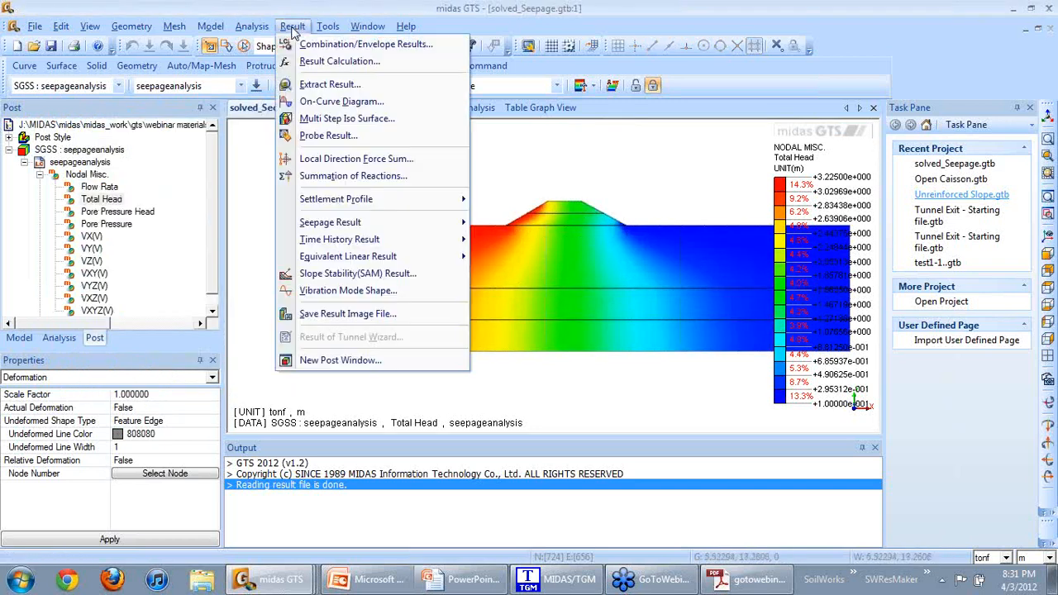
click(319, 83)
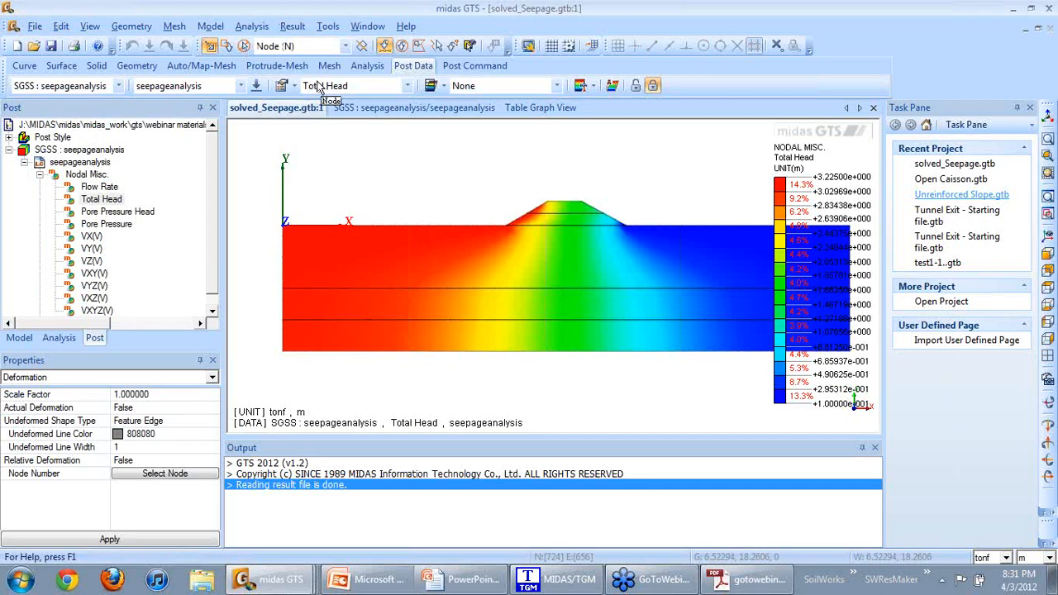
drag(90, 122, 159, 67)
click(291, 132)
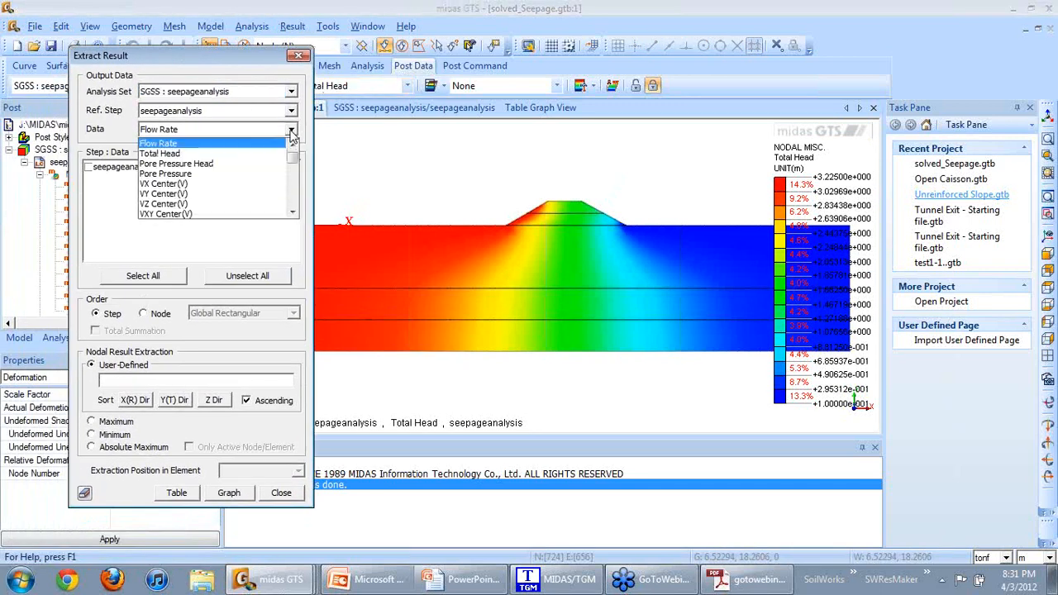
click(159, 153)
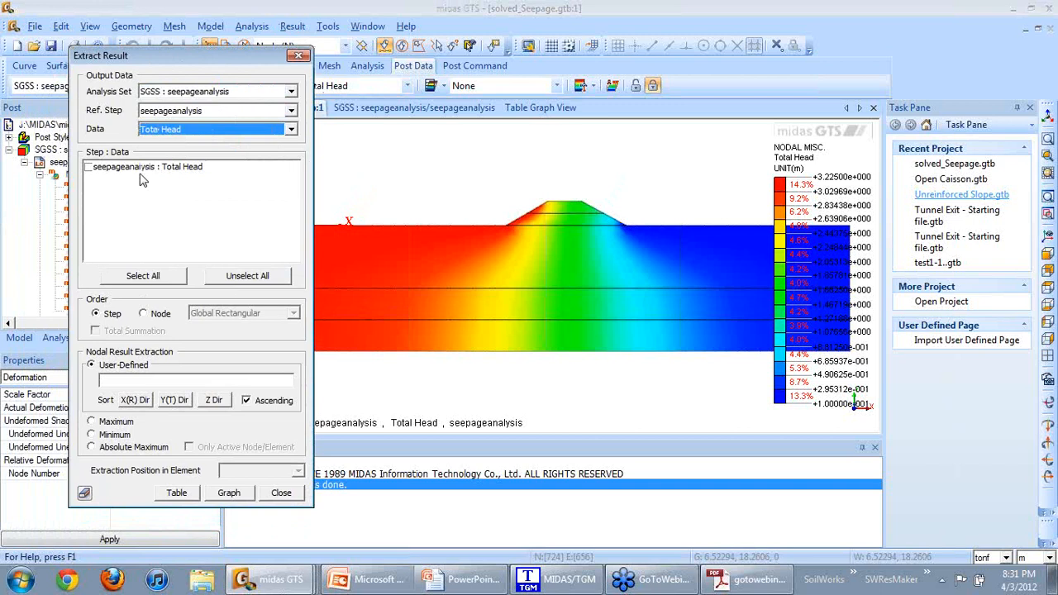
click(88, 167)
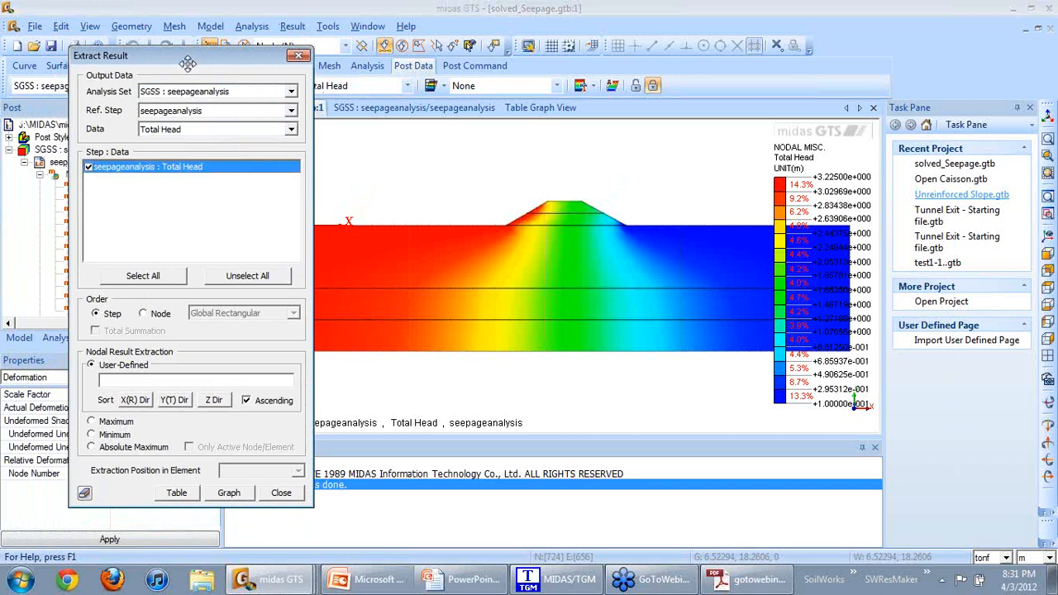
Show the mesh edges on the Total Head contour and move the Extract Result dialog clear of the model.
drag(181, 57, 229, 199)
click(467, 66)
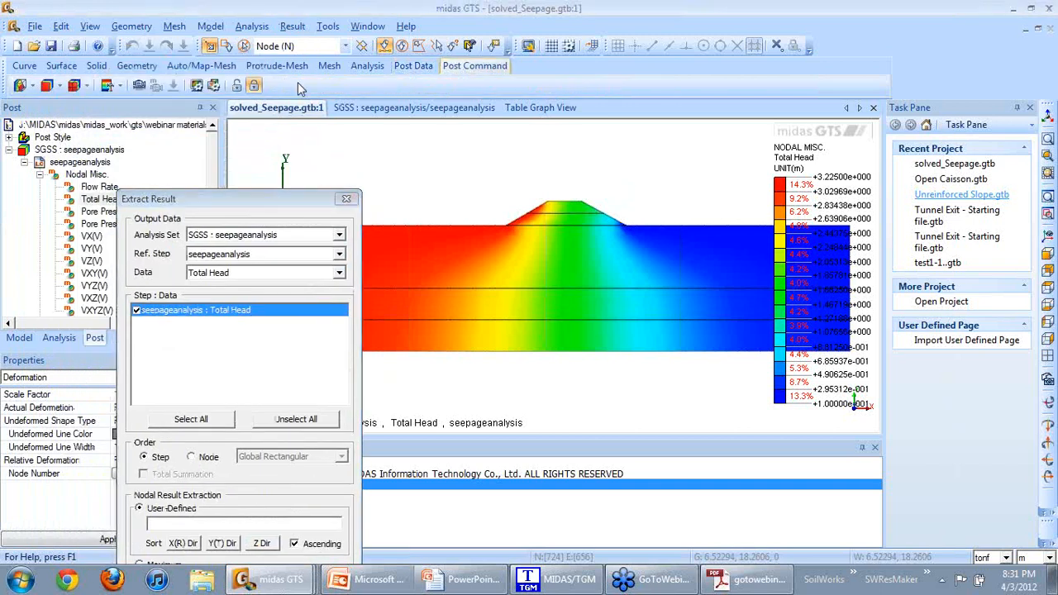
click(79, 85)
click(108, 122)
drag(252, 210, 207, 79)
Pick nodes 83, 150, 168, 186, 250, 291 and 450 across the ground and extract their Total Head results as a table.
click(407, 278)
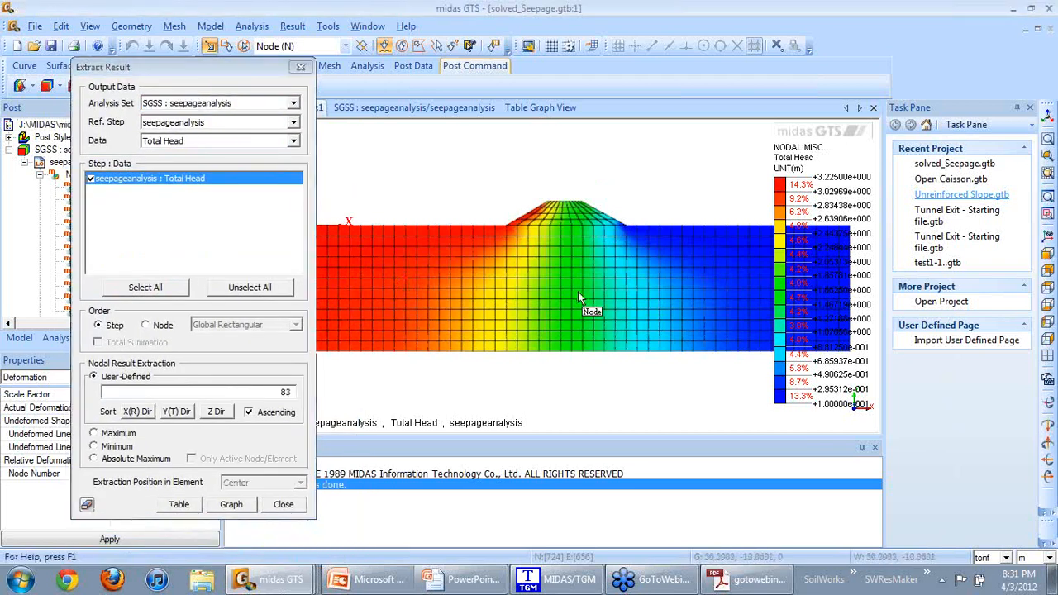
click(538, 285)
click(570, 259)
click(519, 247)
click(591, 309)
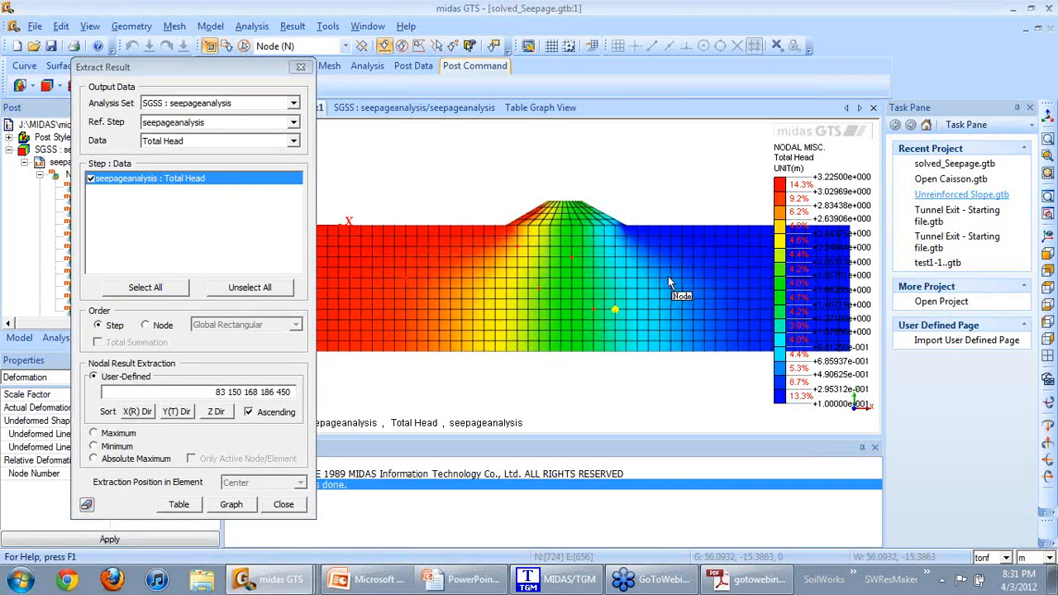
click(671, 267)
click(738, 257)
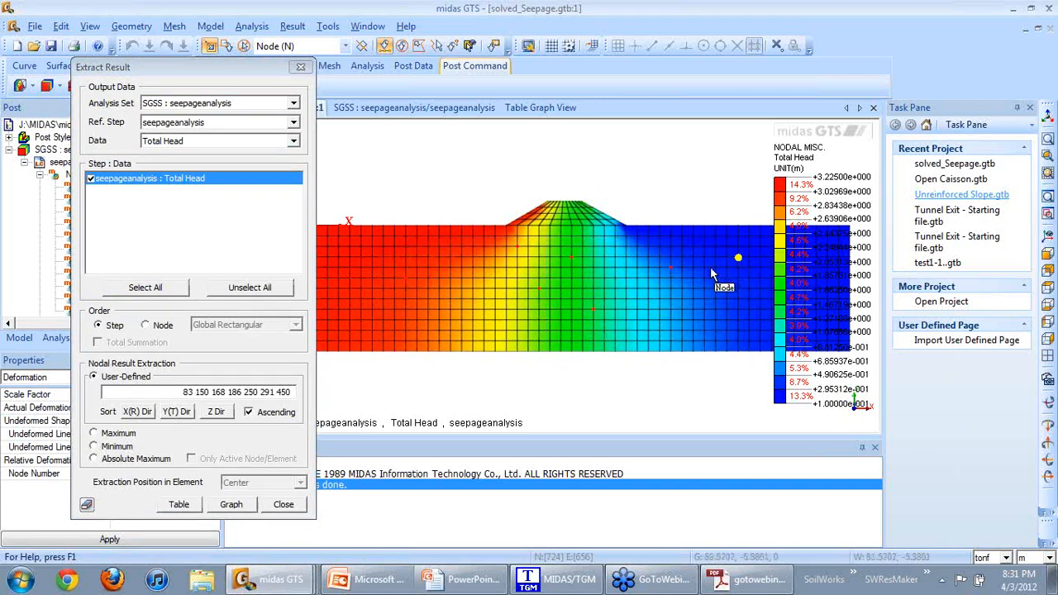
click(180, 506)
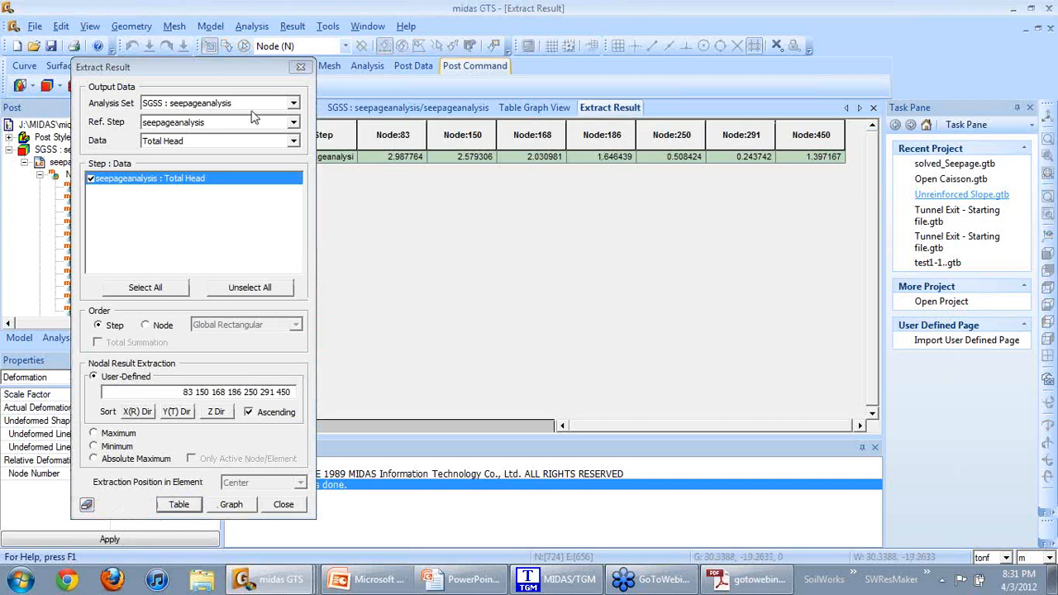
drag(217, 71, 194, 63)
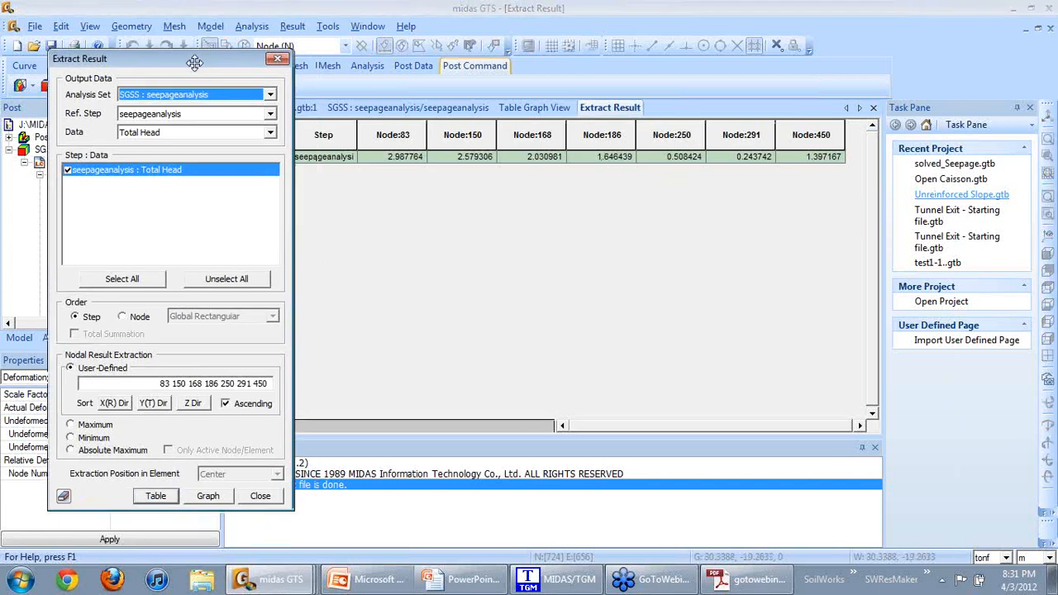
Display the extracted Total Head results as a step result graph, closing the graph and the Extract Result dialog after viewing.
click(197, 495)
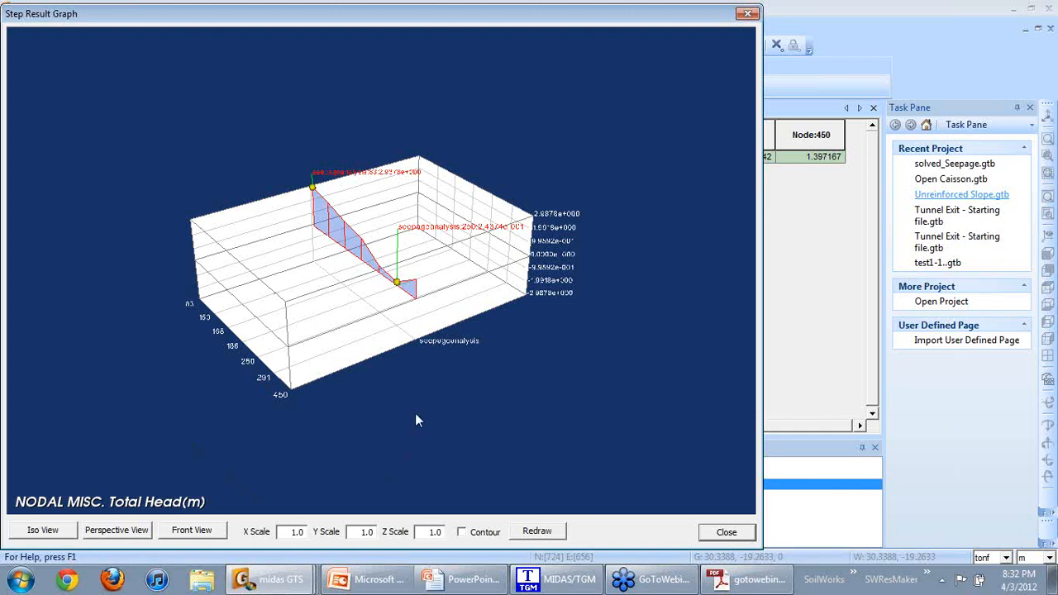
click(747, 15)
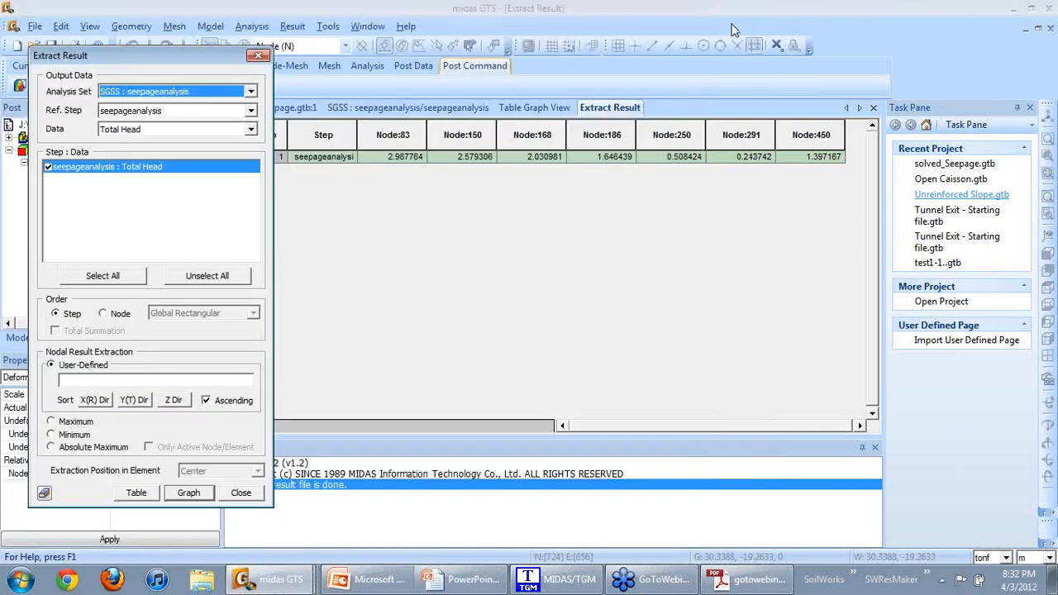
click(257, 56)
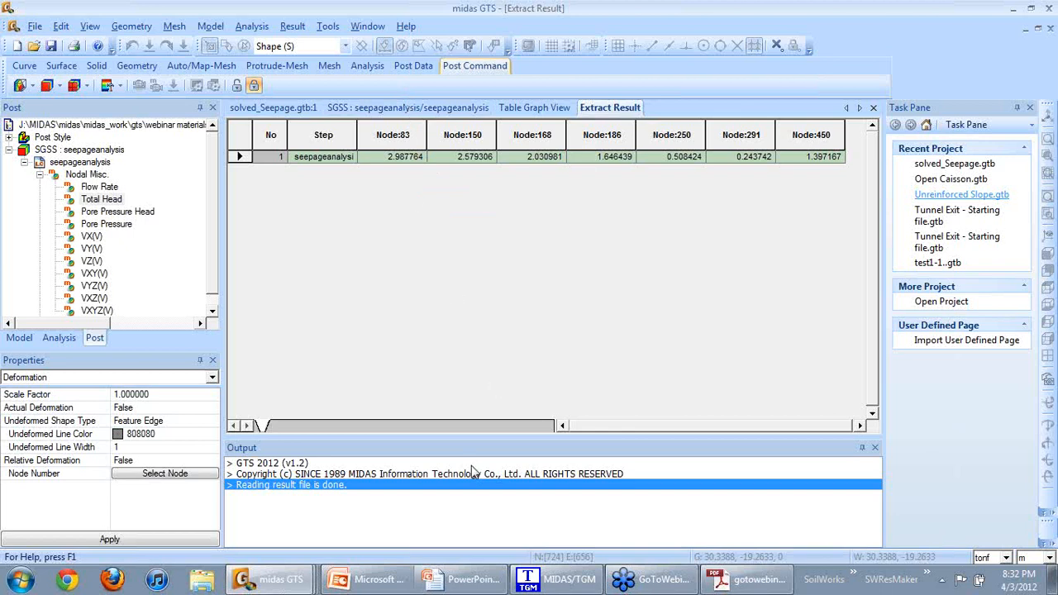
Switch to the PowerPoint slide show and advance from the Probe & Result Tag slide to the THANK YOU slide.
key(alt+Tab)
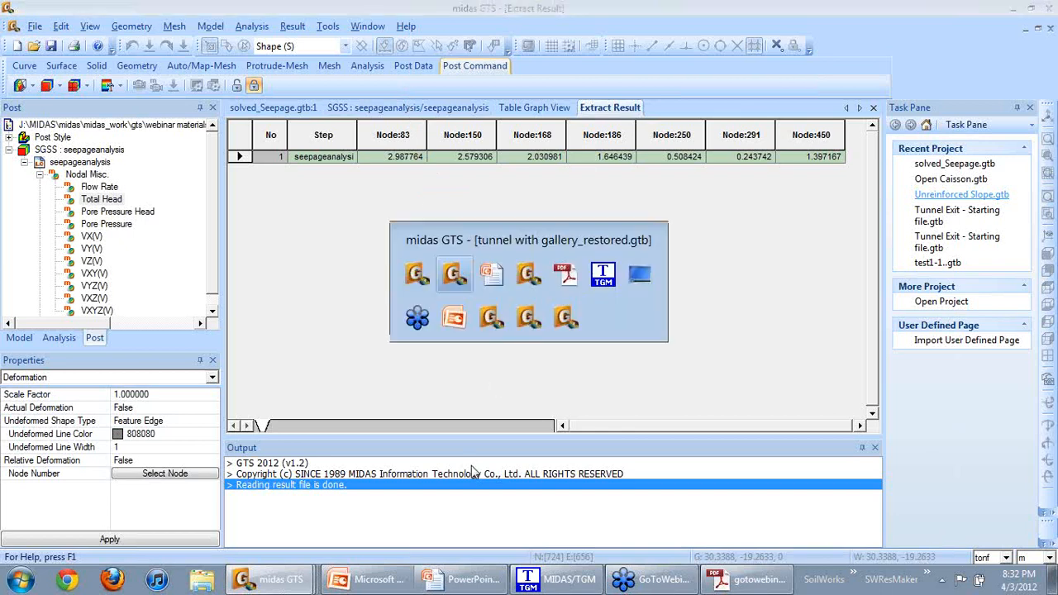
key(Tab)
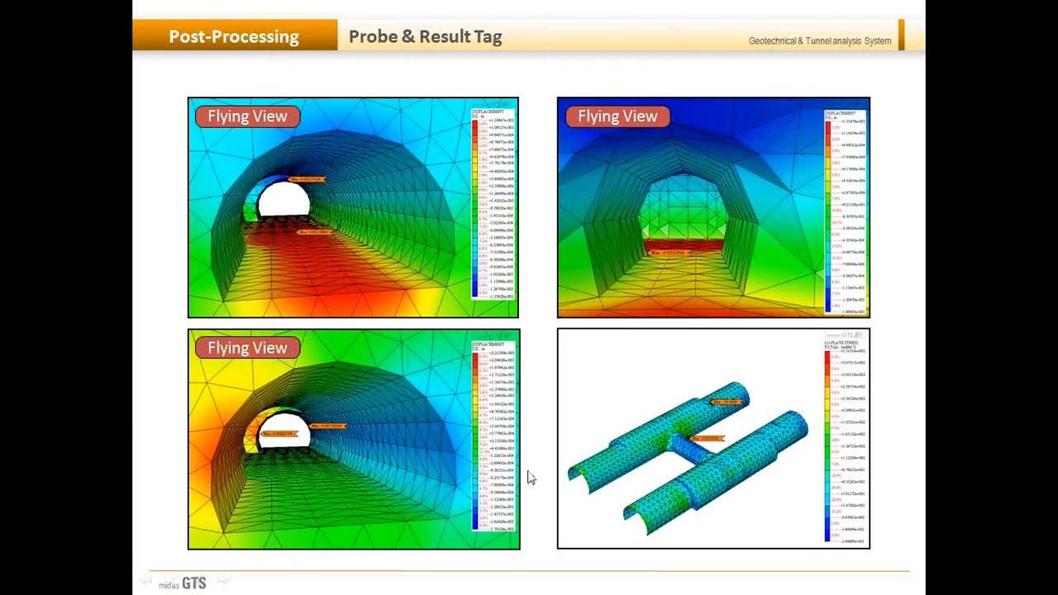
click(543, 392)
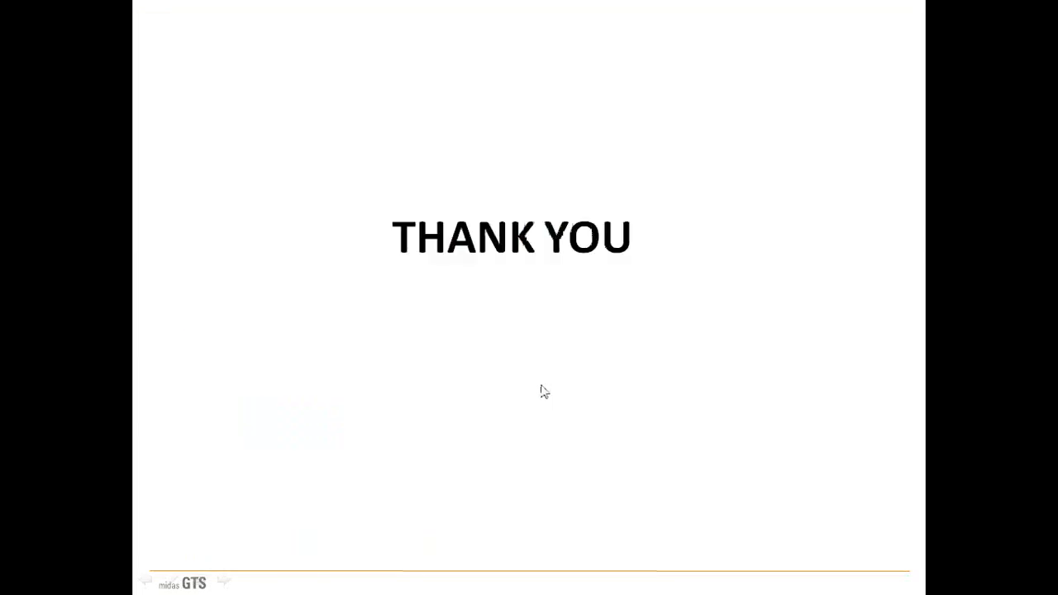